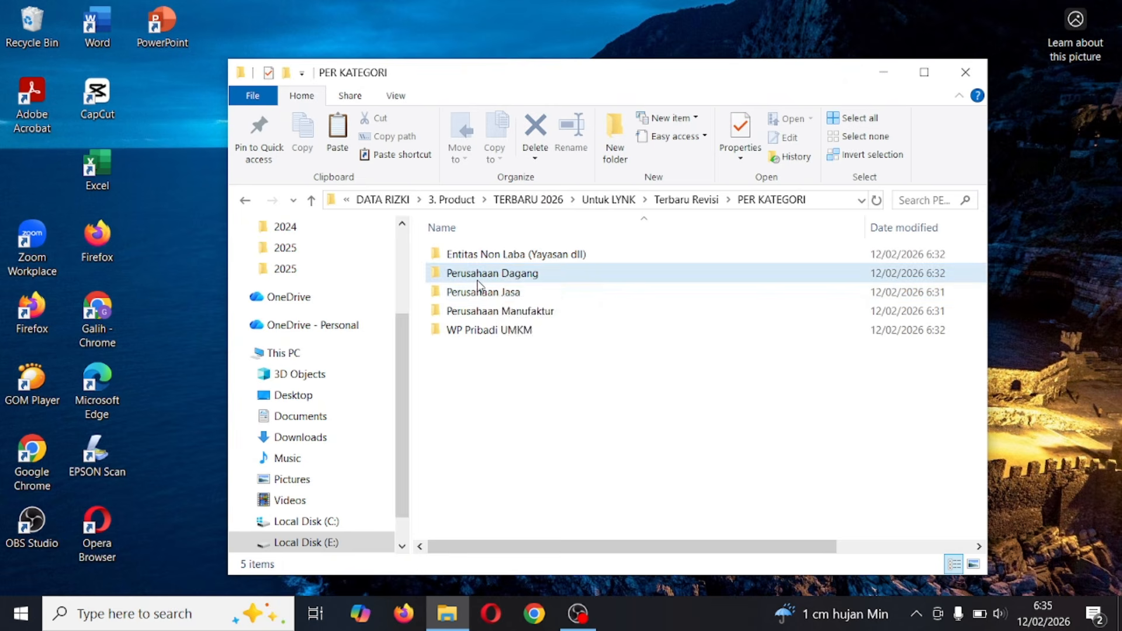
- Open the Perusahaan Jasa folder, widen the Name column to show full file names, and select the (PPh Final UMKM) template
click(509, 277)
click(485, 293)
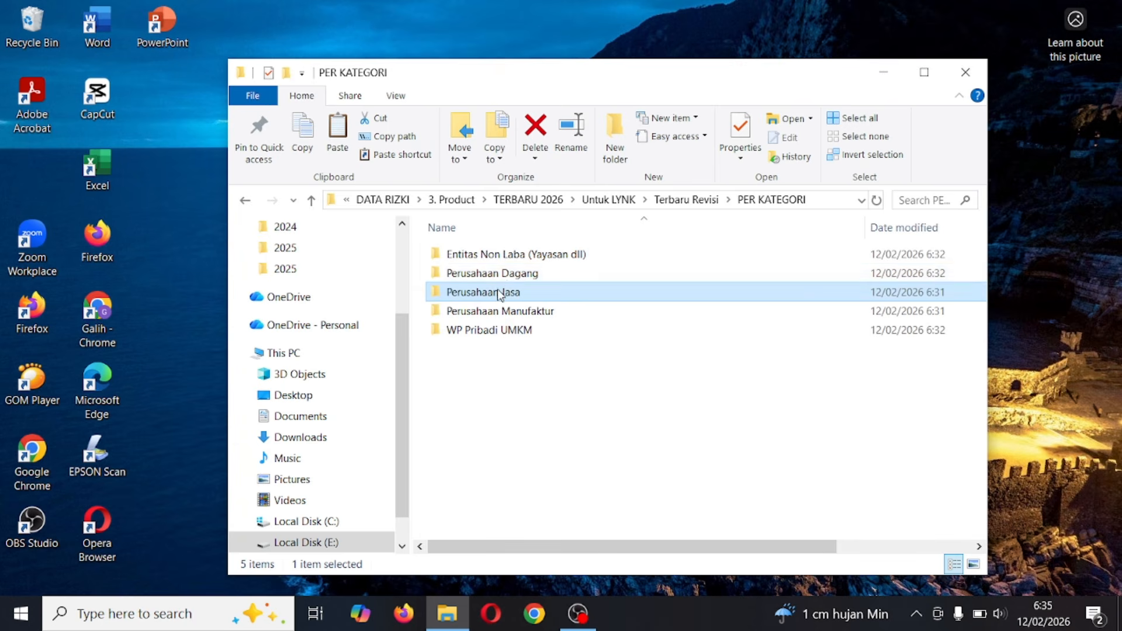
double_click(494, 292)
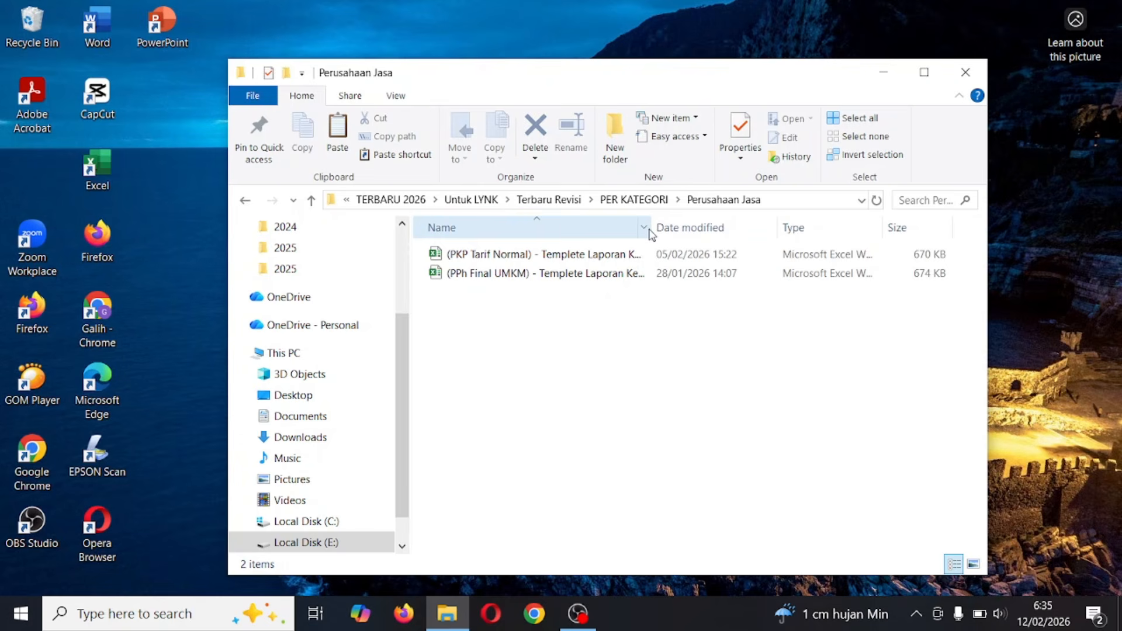
drag(650, 228, 844, 220)
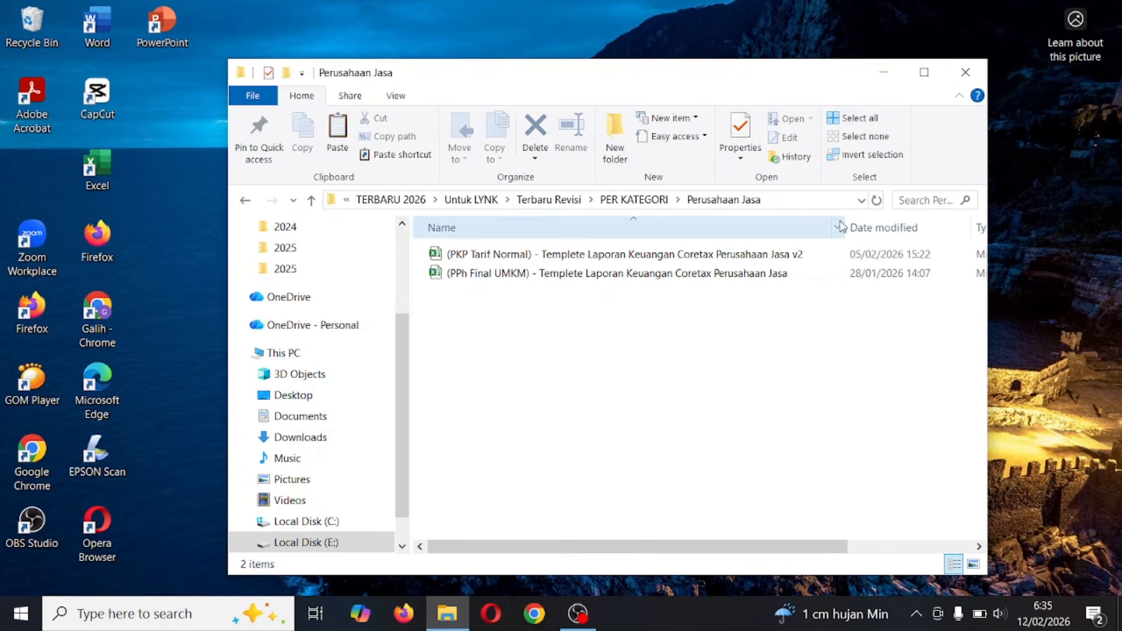
click(519, 254)
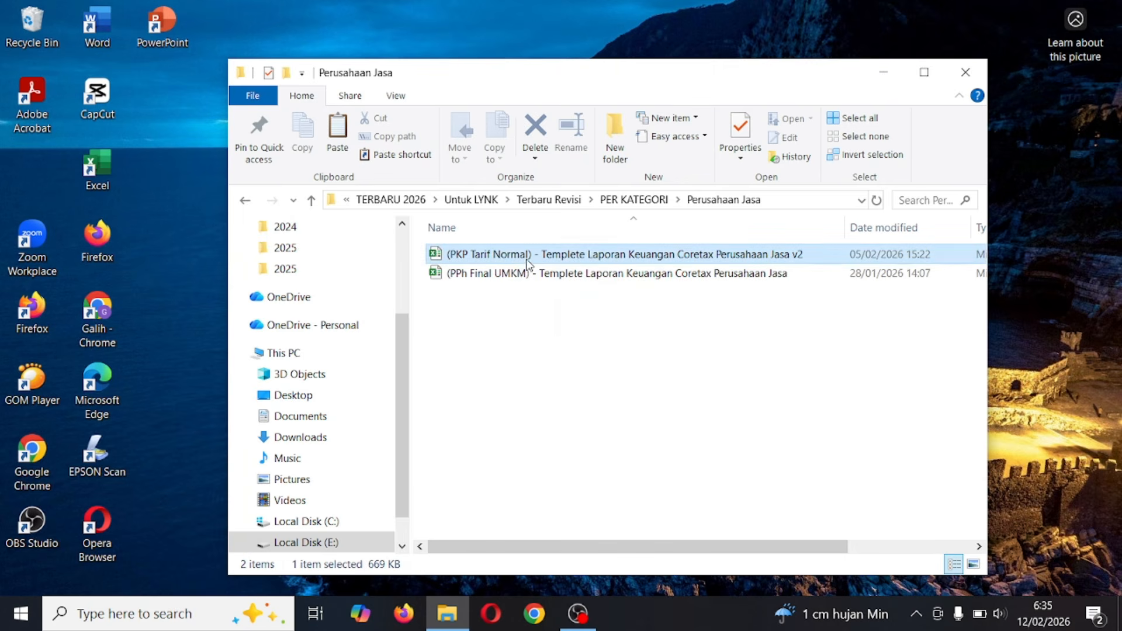
click(512, 274)
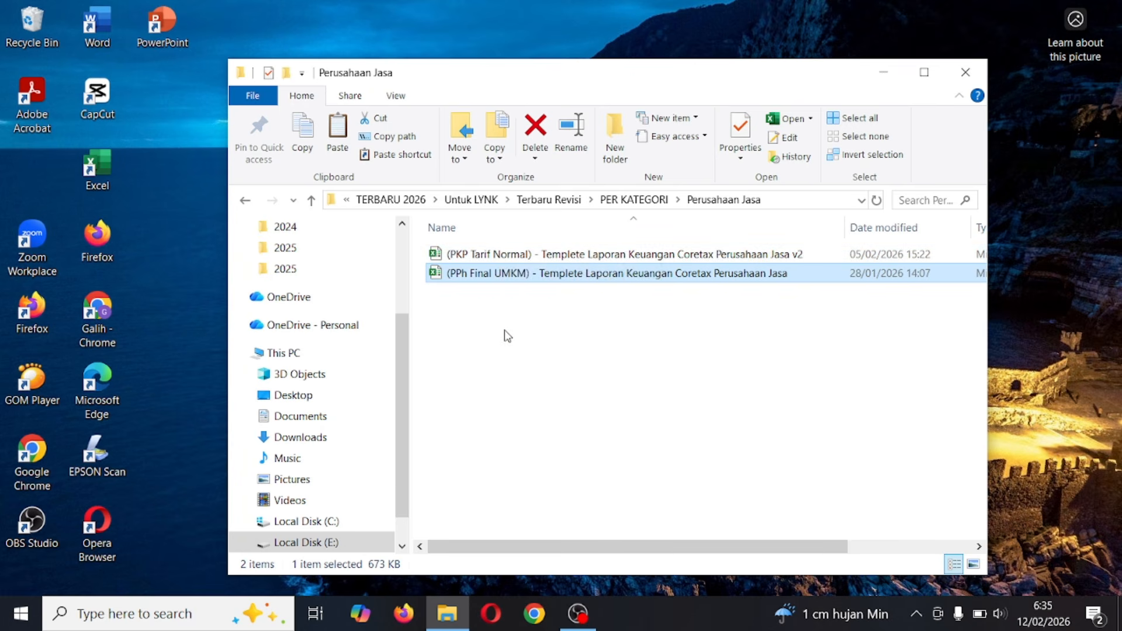
click(502, 276)
click(502, 273)
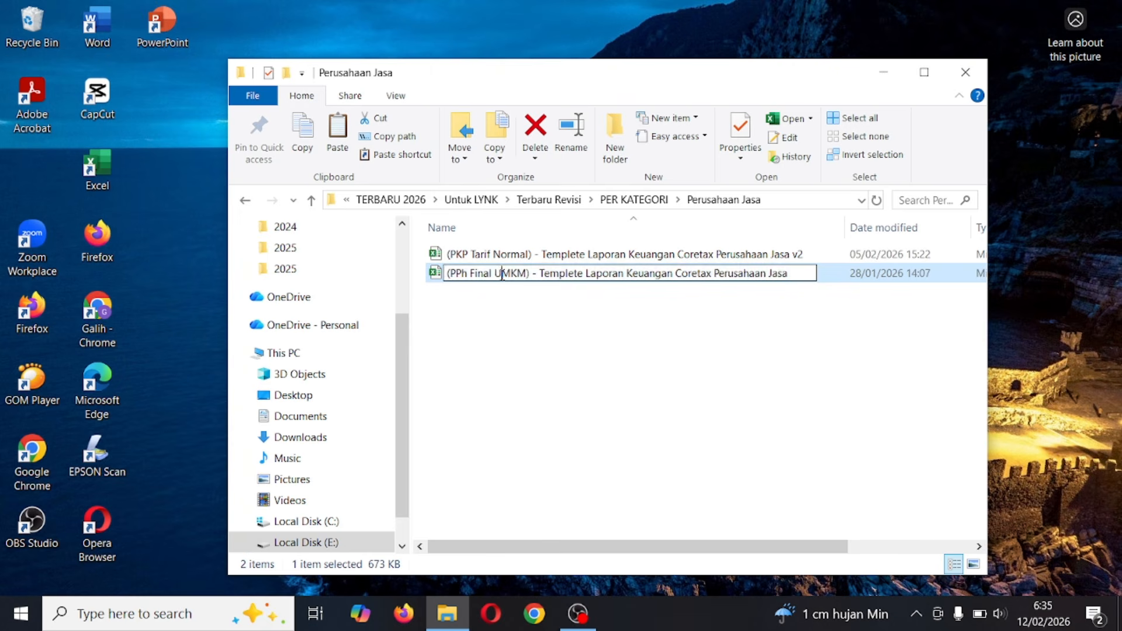
key(Escape)
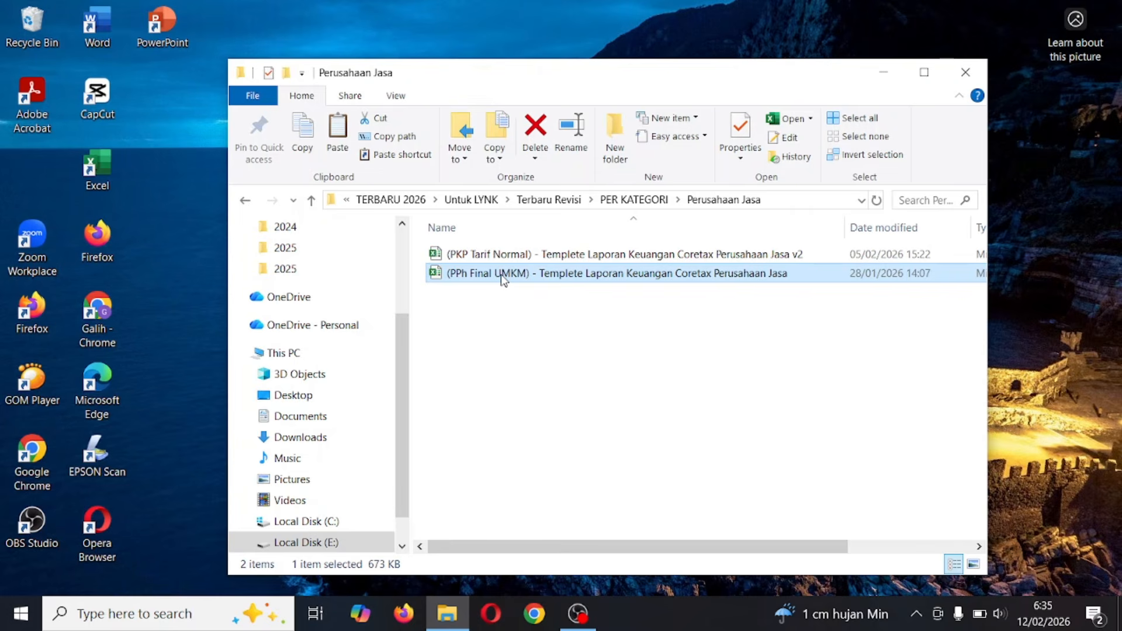
- Open the (PPh Final UMKM) template workbook for editing and go to its DASHBOARD sheet
double_click(501, 274)
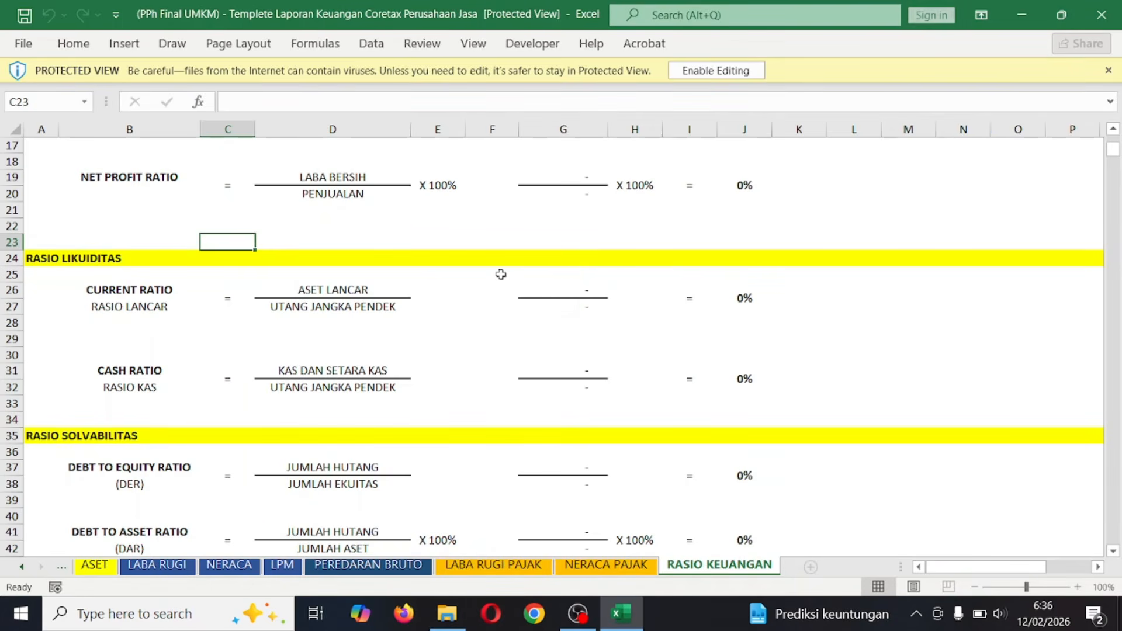
click(704, 75)
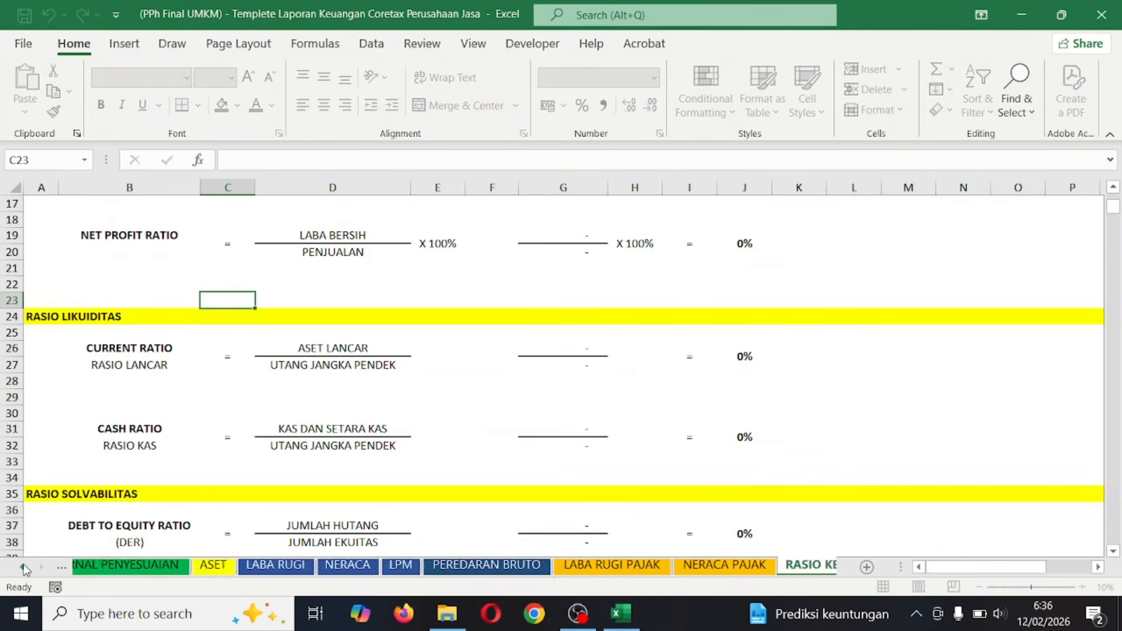
click(25, 567)
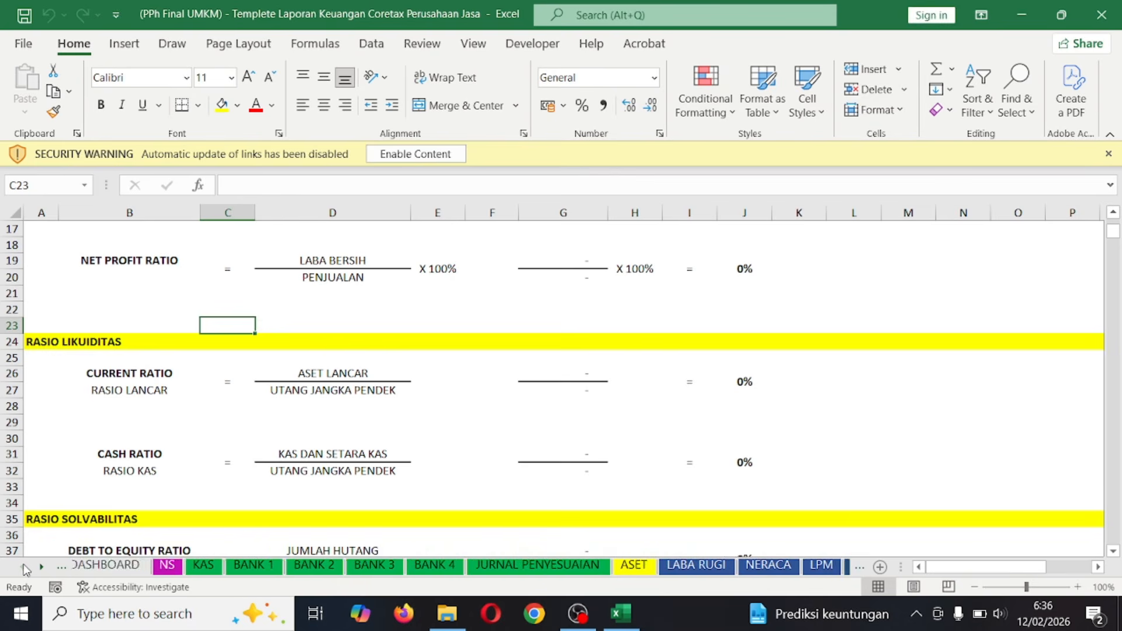
click(140, 566)
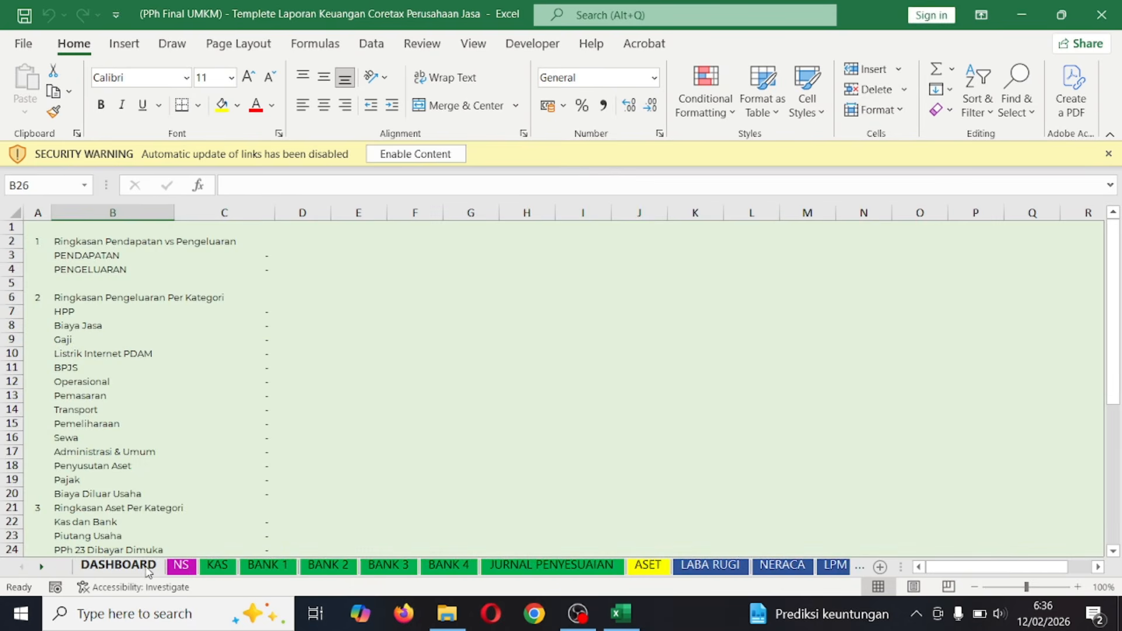
- Set the year in the LAPORAN TRANSAKSI heading of the KAS sheet to 2025
click(216, 565)
click(301, 347)
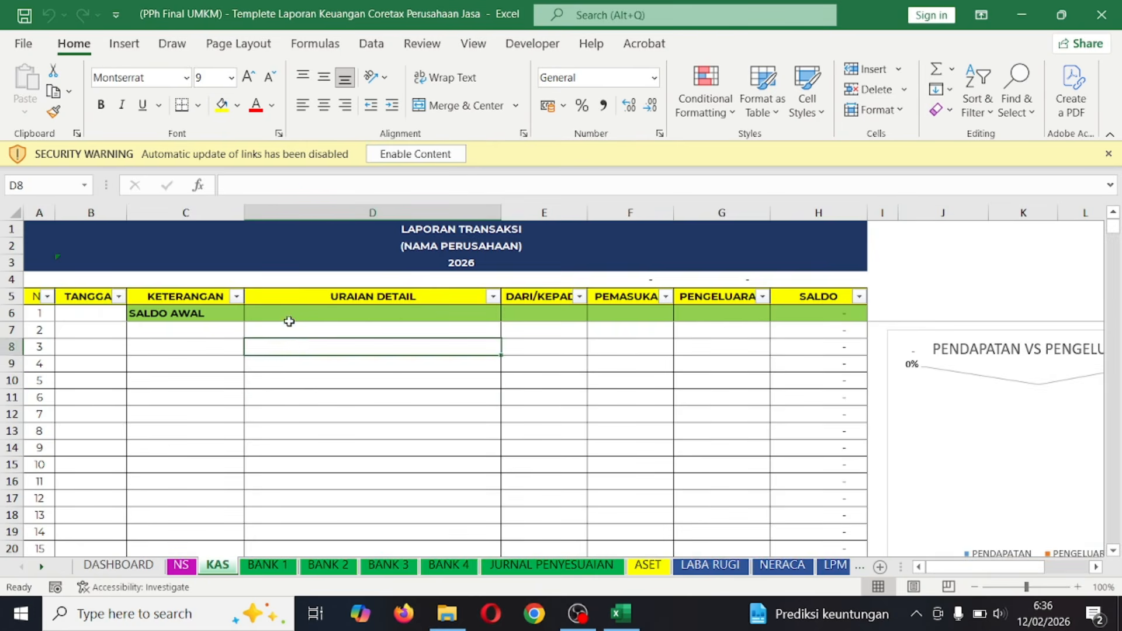
click(289, 318)
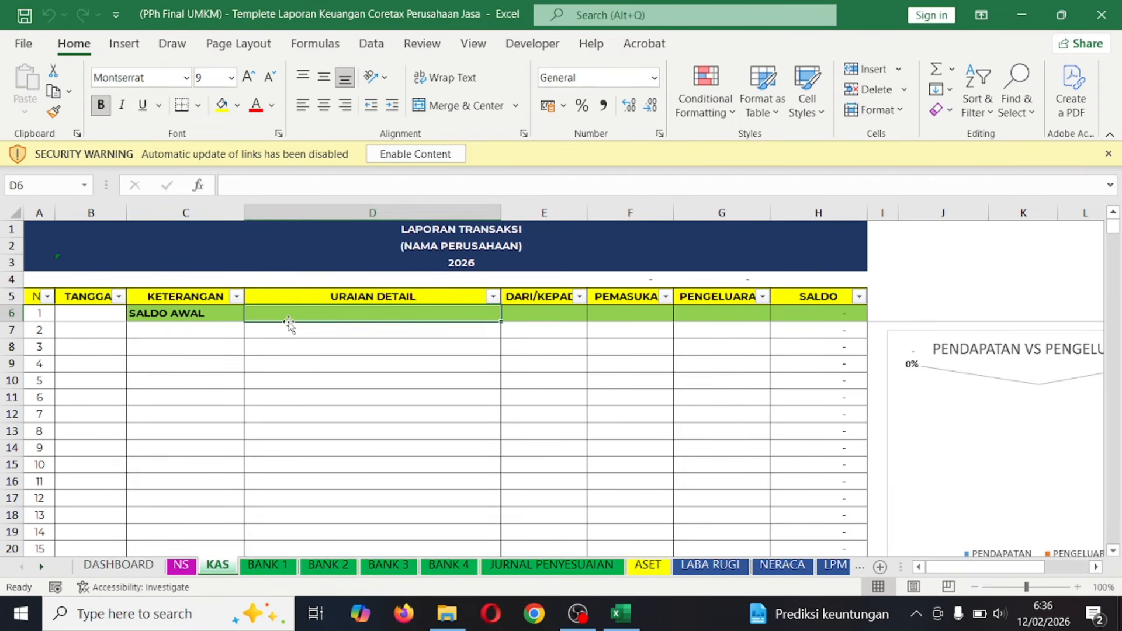
click(270, 325)
click(208, 331)
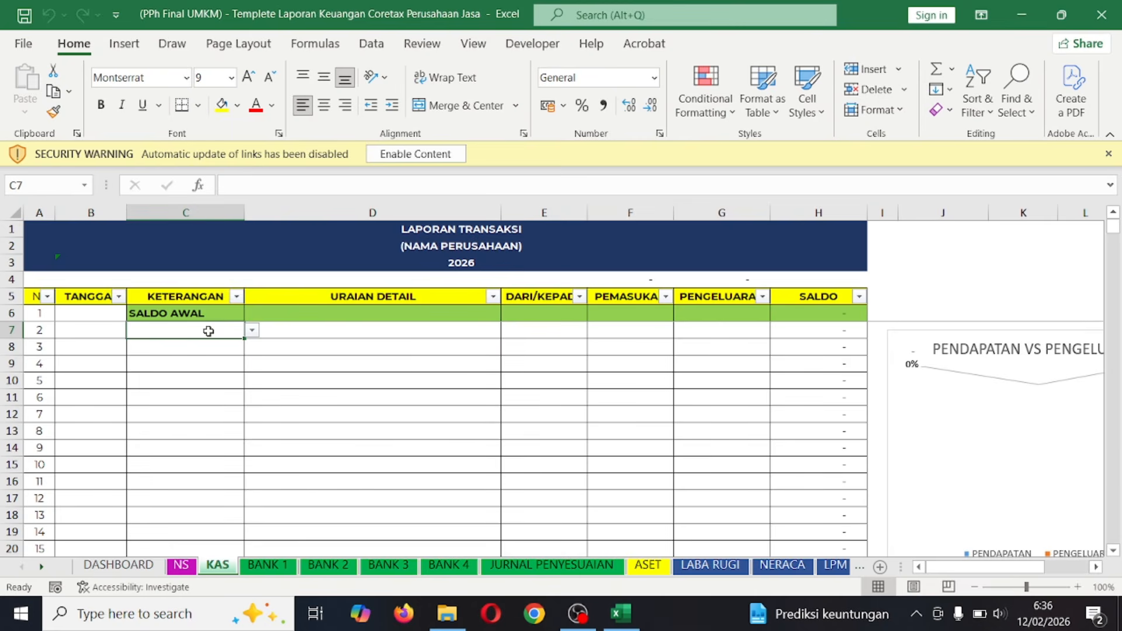
double_click(502, 263)
key(BackSpace)
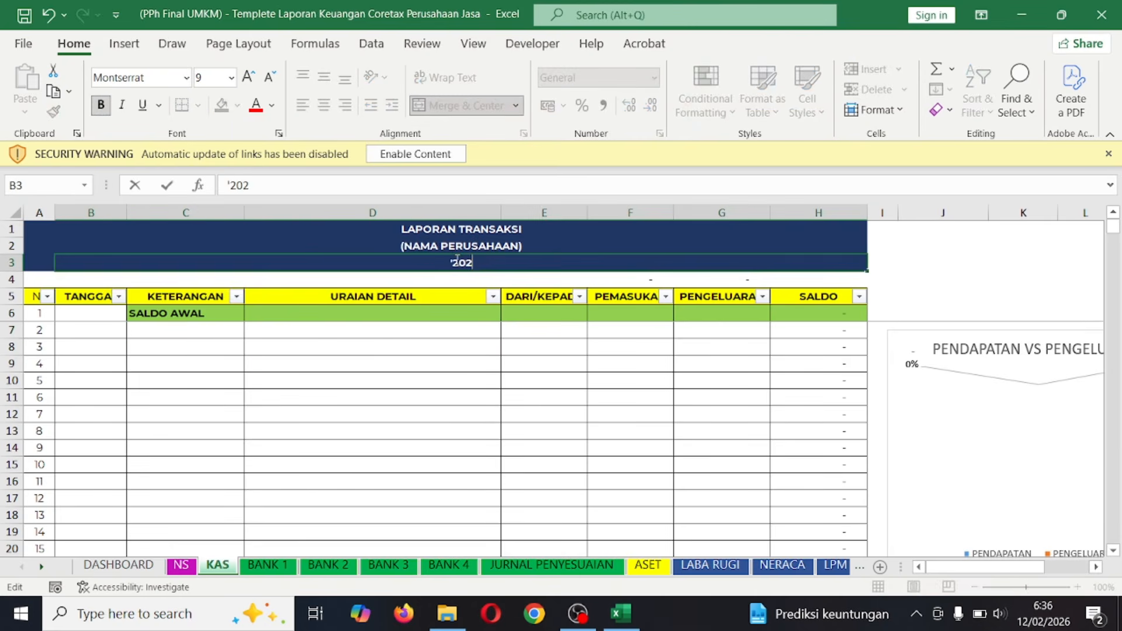
text(5)
key(Return)
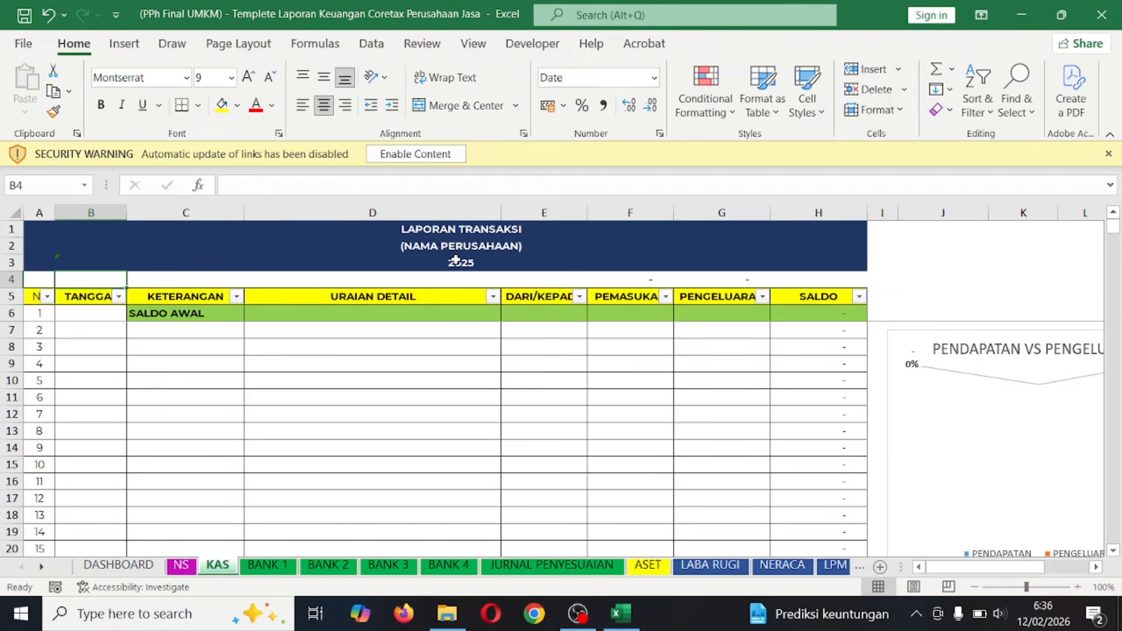
- Check the headings and contents of the LABA RUGI and NERACA report sheets
click(98, 330)
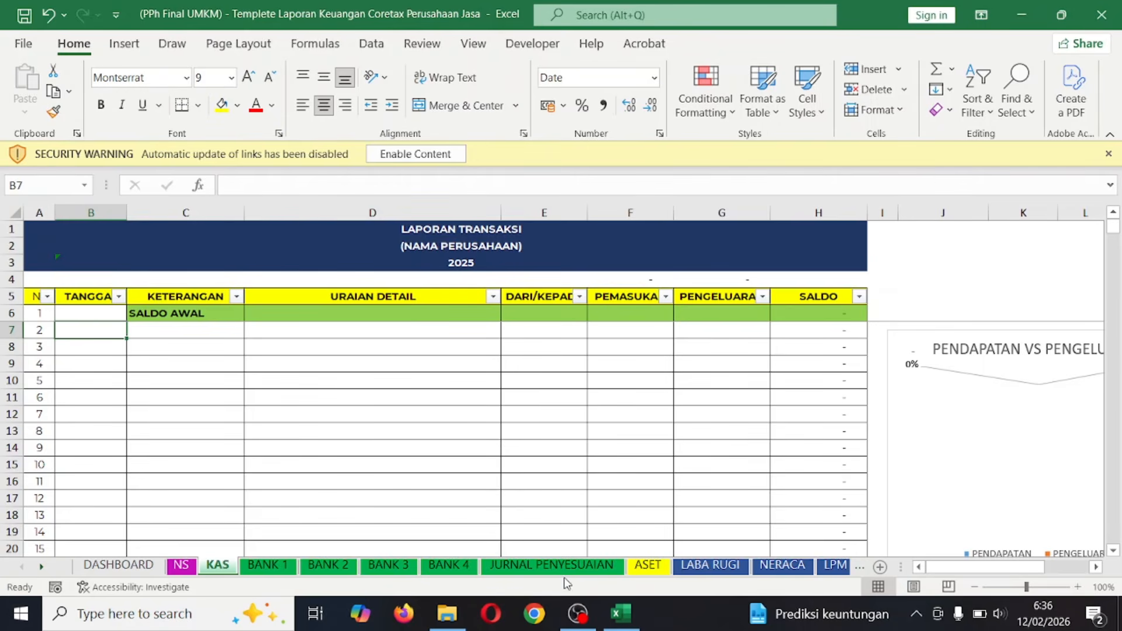
click(661, 566)
click(710, 565)
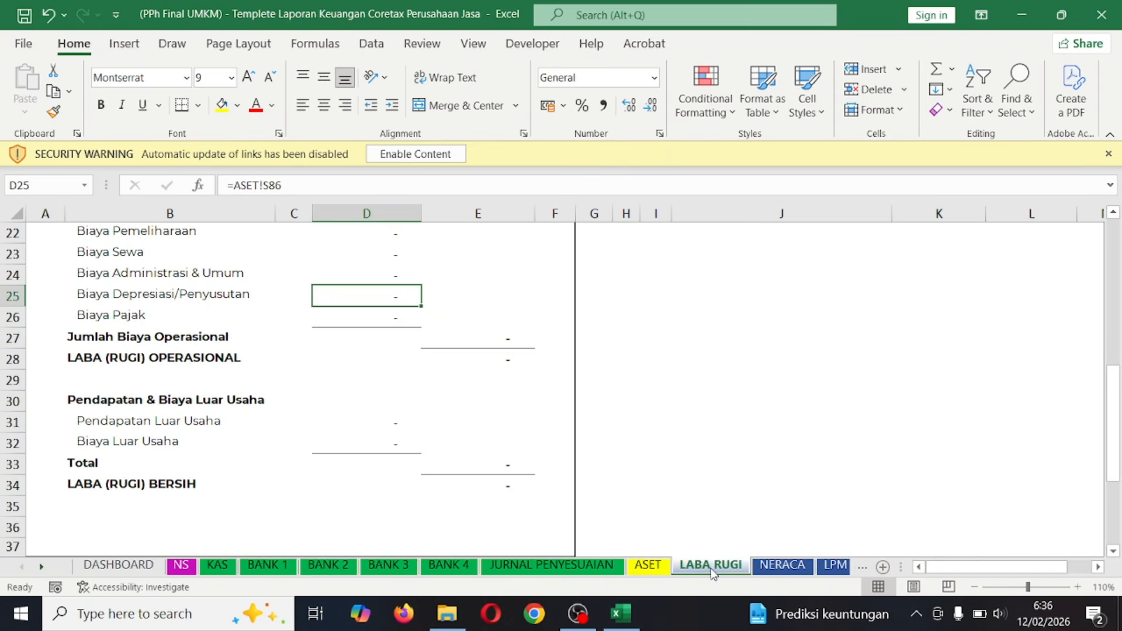
scroll(363, 335, up, 6)
scroll(364, 335, up, 1)
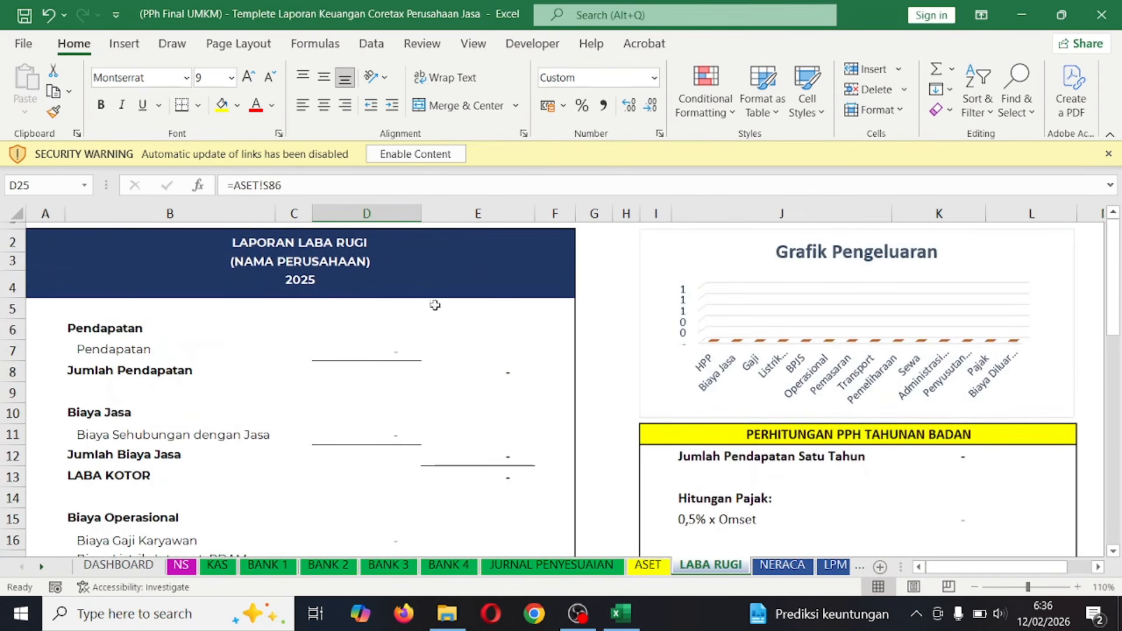
click(785, 566)
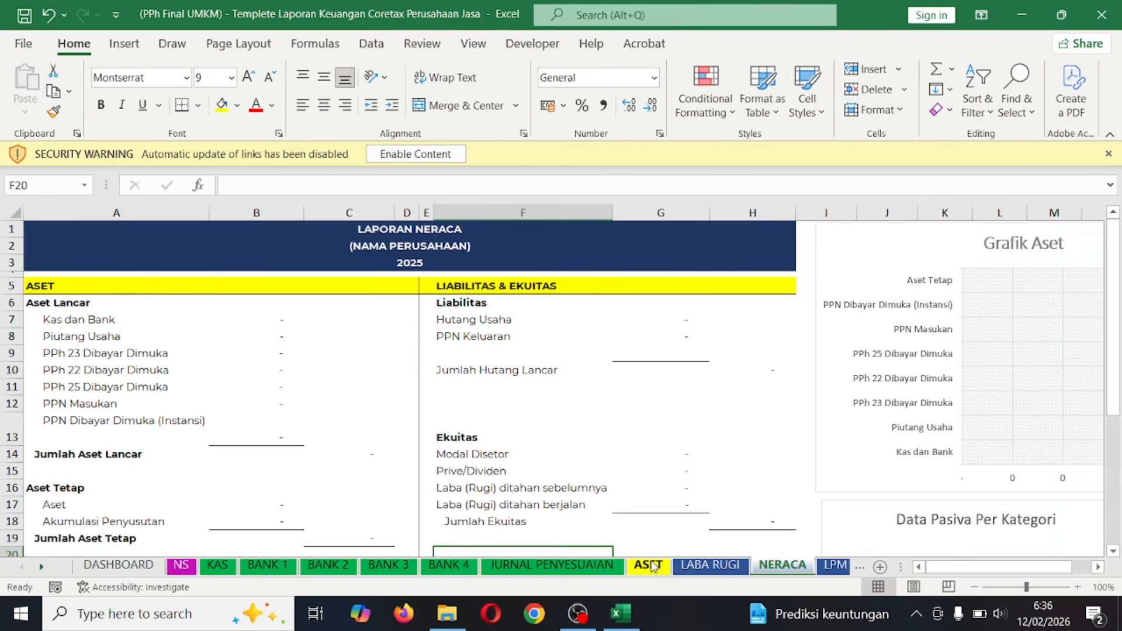
click(690, 566)
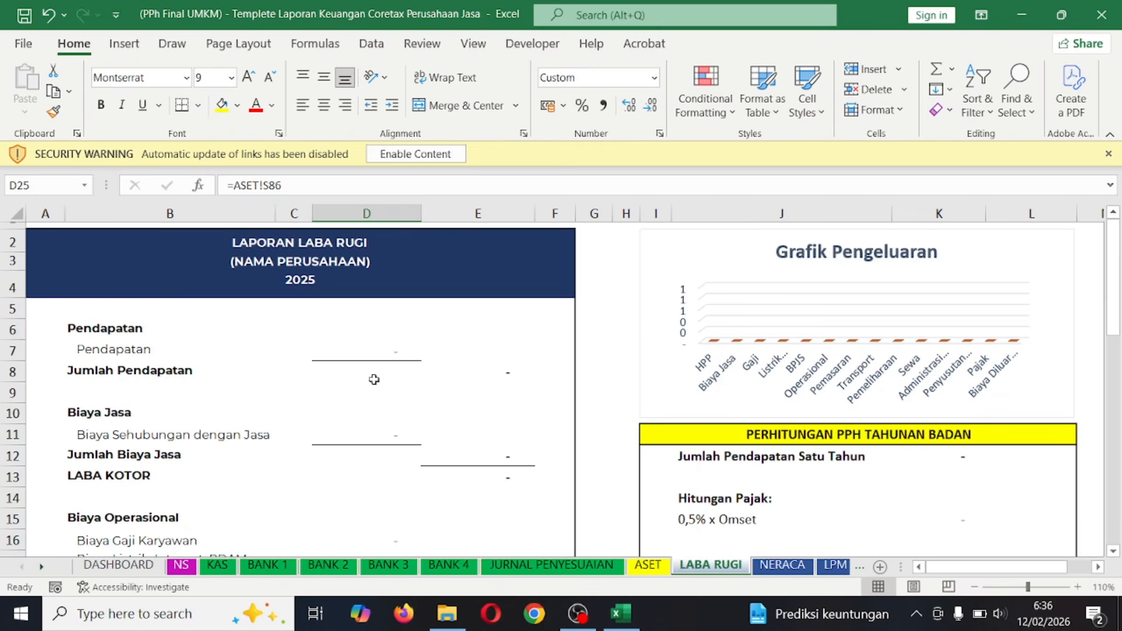
scroll(373, 379, down, 3)
scroll(373, 378, up, 3)
click(782, 565)
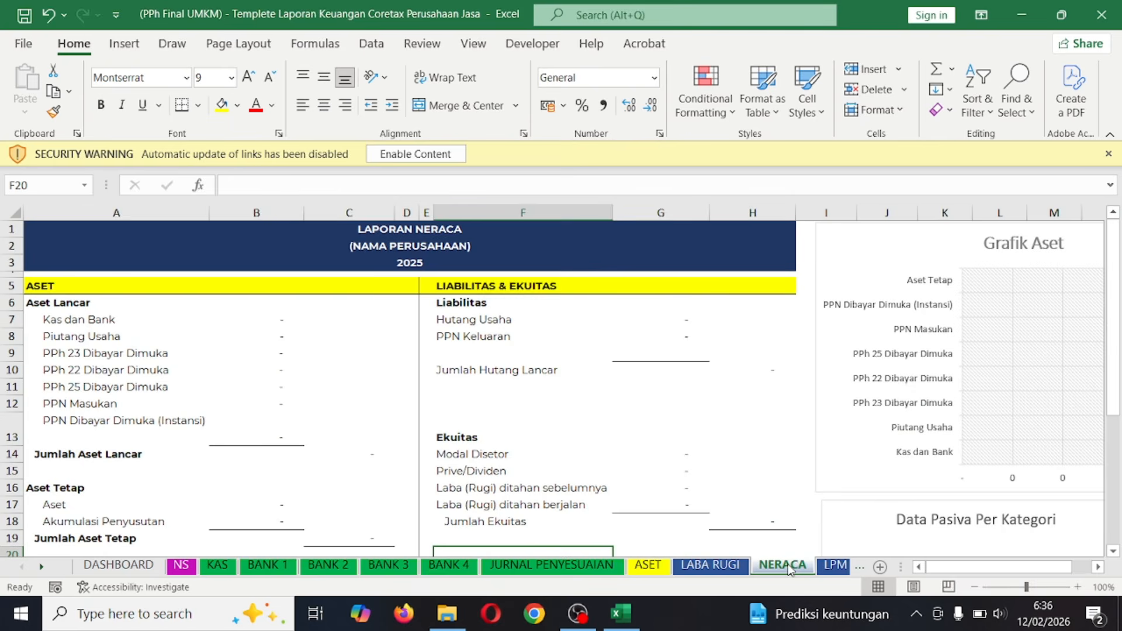
- Inspect the Aset Lancar value cells on the NERACA sheet at 110% zoom, including PPh 22 Dibayar Dimuka
click(1077, 586)
scroll(414, 371, up, 1)
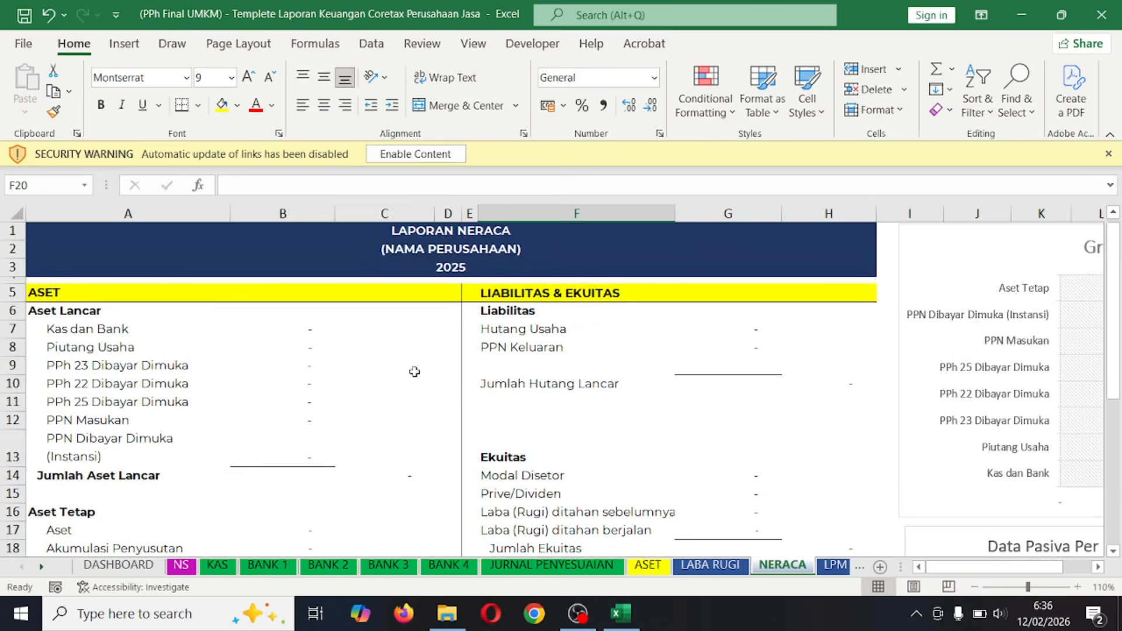
click(300, 327)
click(302, 355)
click(301, 383)
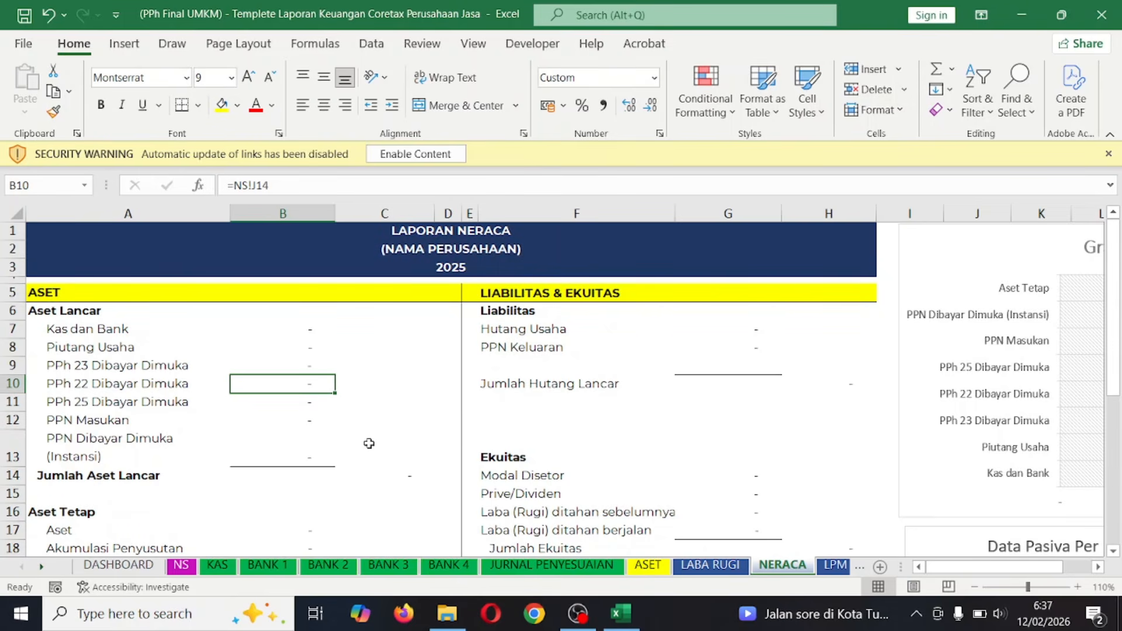
- On the KAS sheet at 120% zoom, enter the date 05/01/2025 in the first row below SALDO AWAL
click(217, 565)
click(590, 377)
click(703, 379)
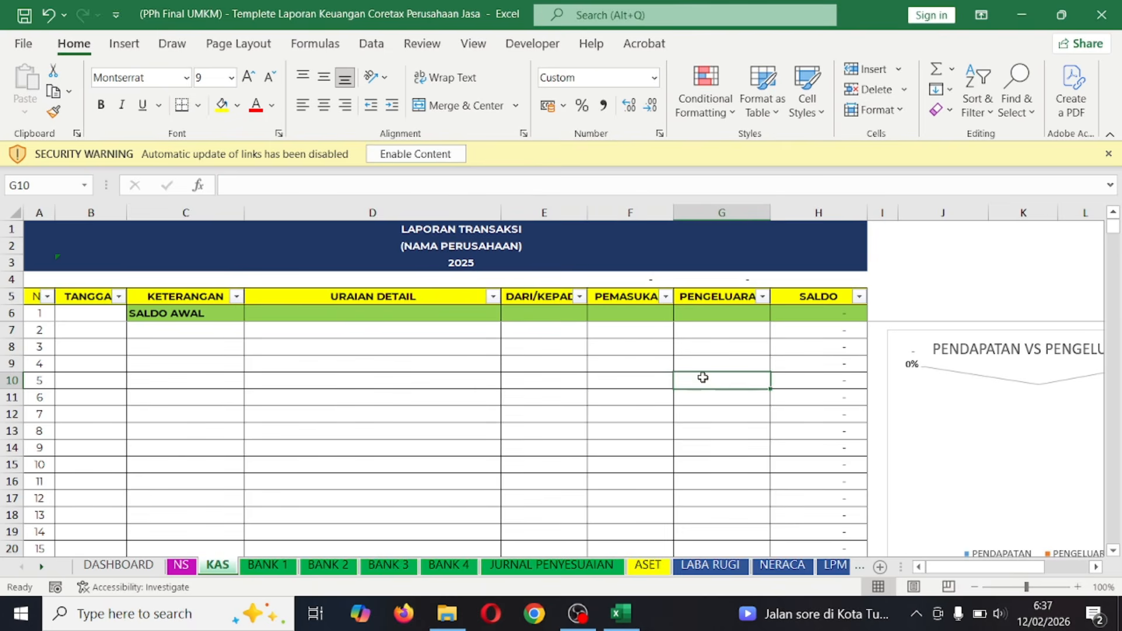
click(1078, 587)
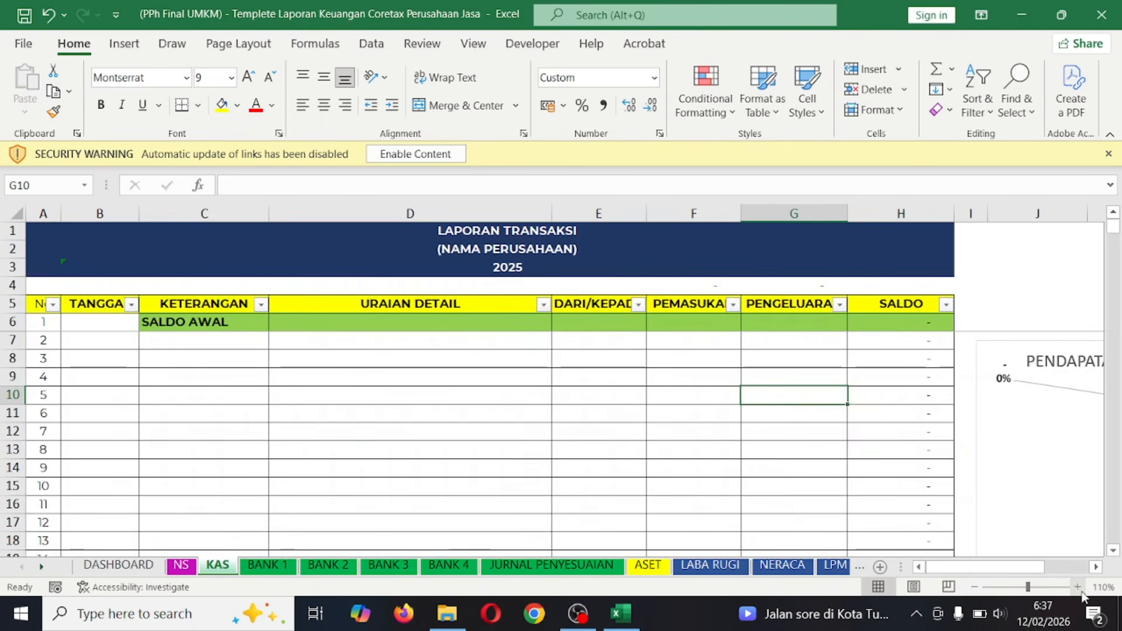
click(1078, 587)
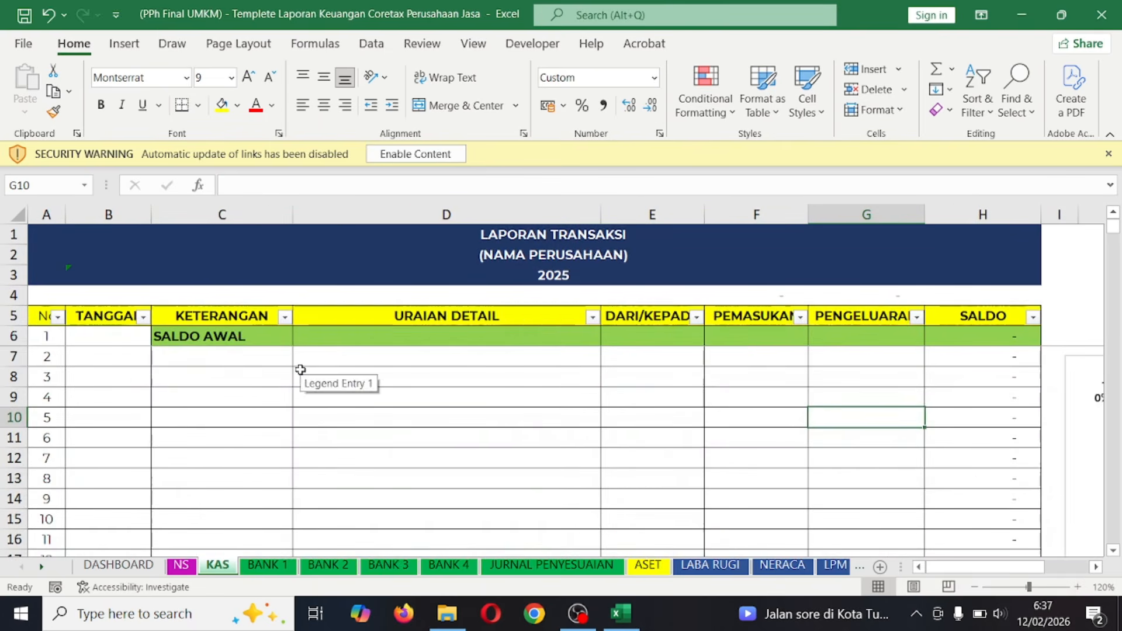
click(231, 352)
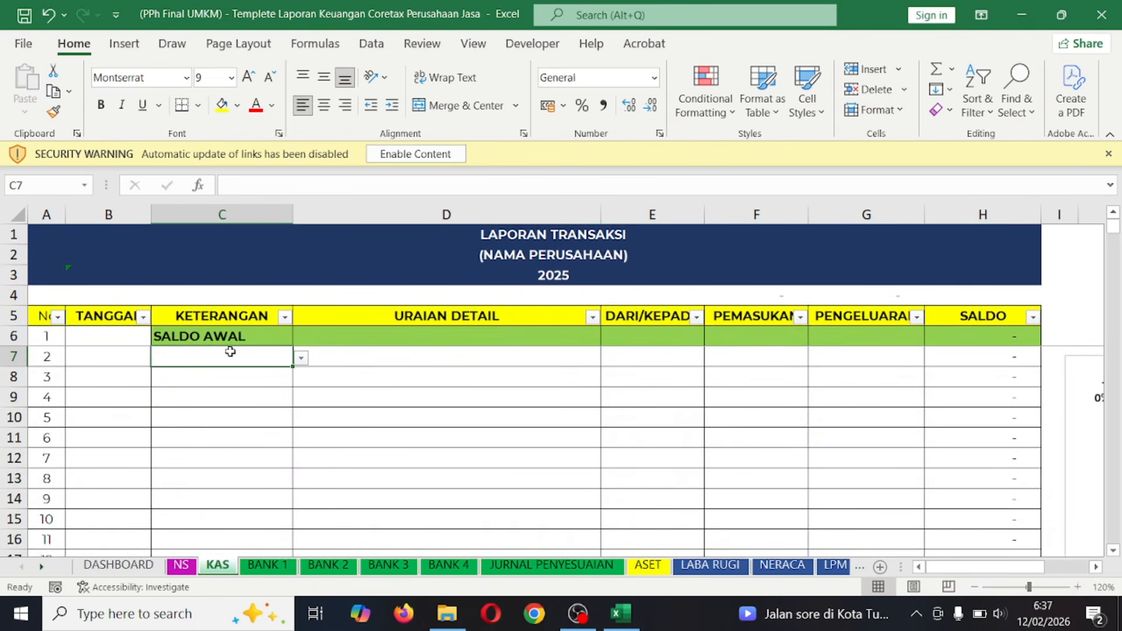
click(104, 350)
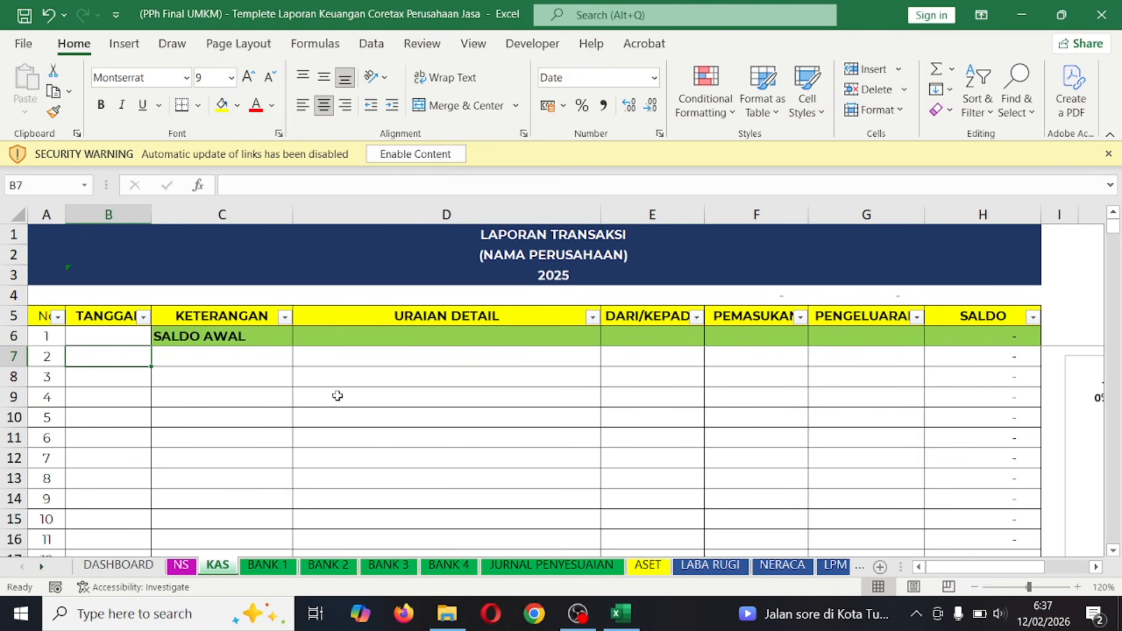
text(5/01/)
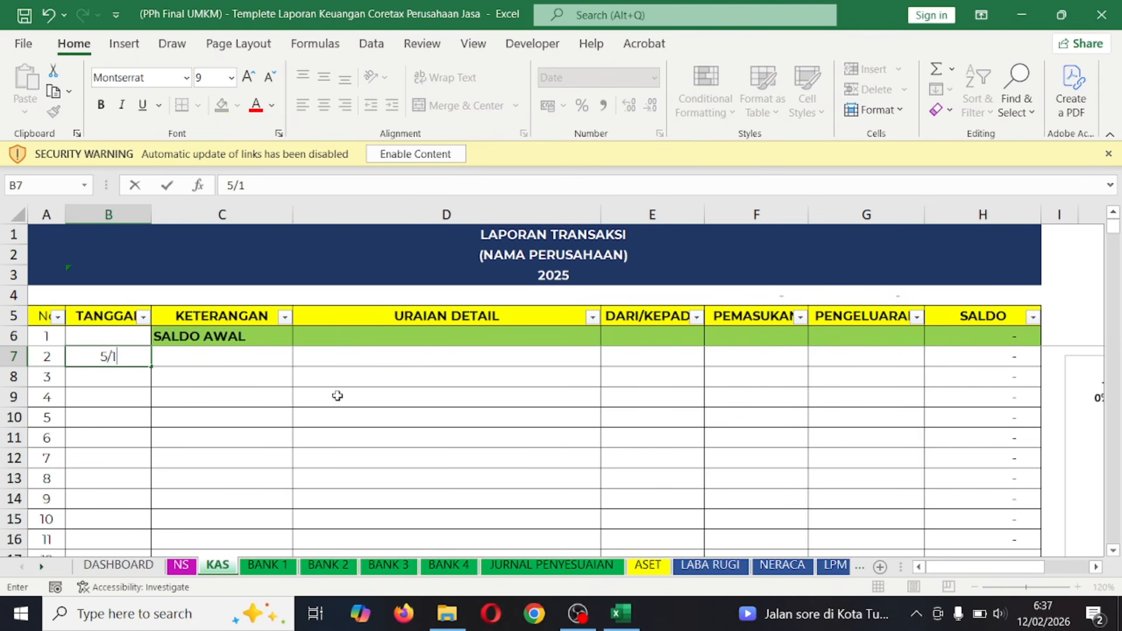
text(2025)
key(Return)
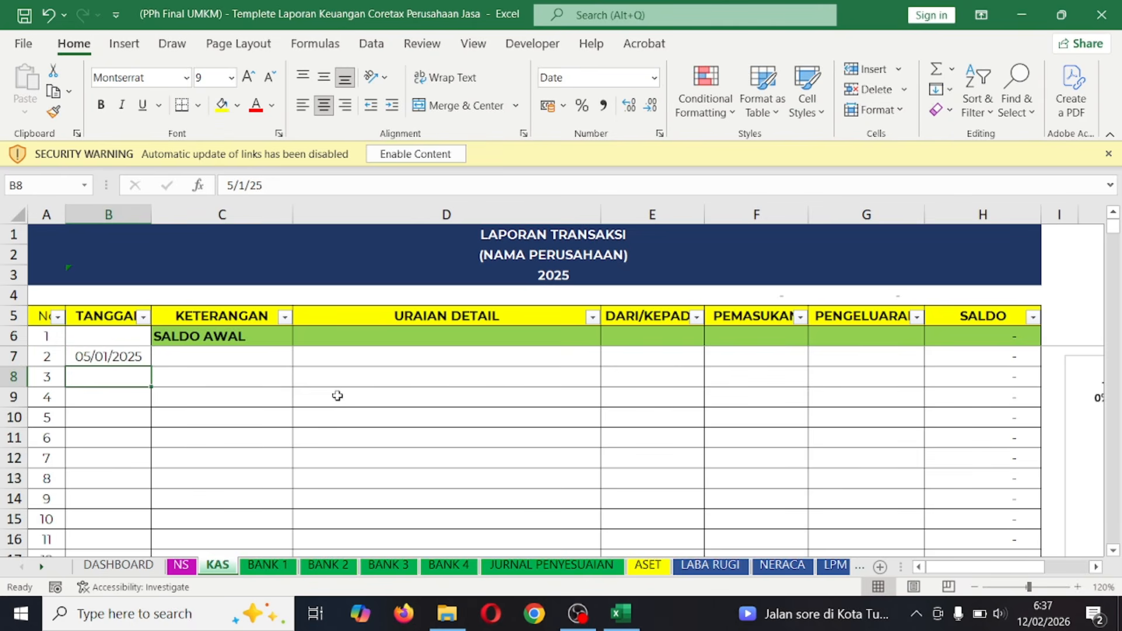
- Enter "Setor Modal awal" as the URAIAN DETAIL of the 05/01/2025 transaction
click(310, 354)
text(Sebt)
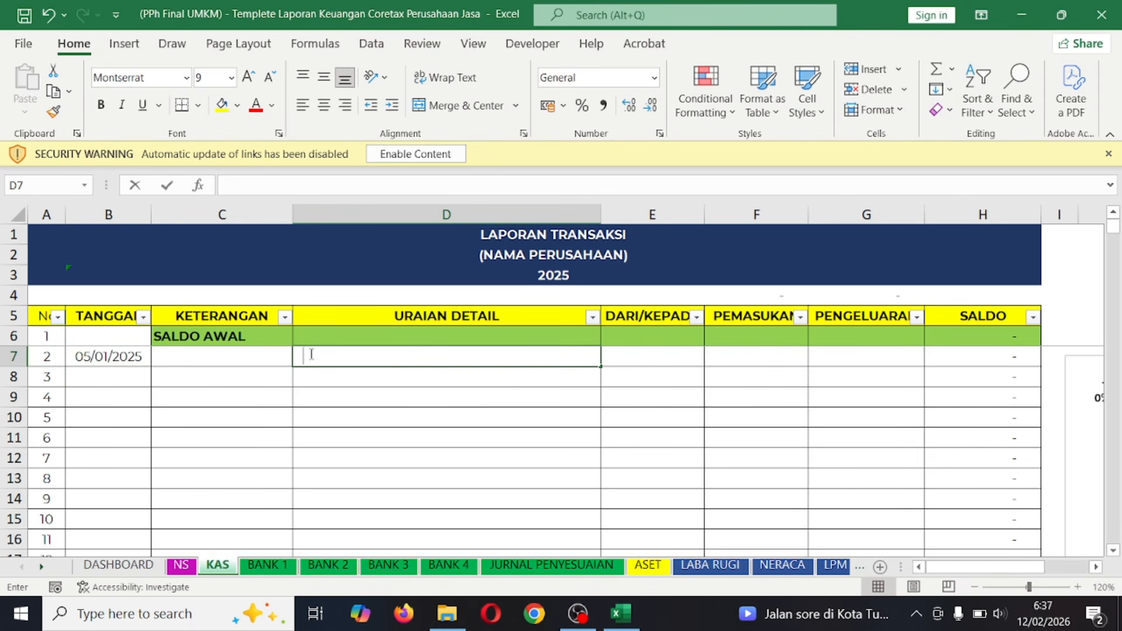
key(BackSpace)
key(BackSpace)
text(tor Modal awal)
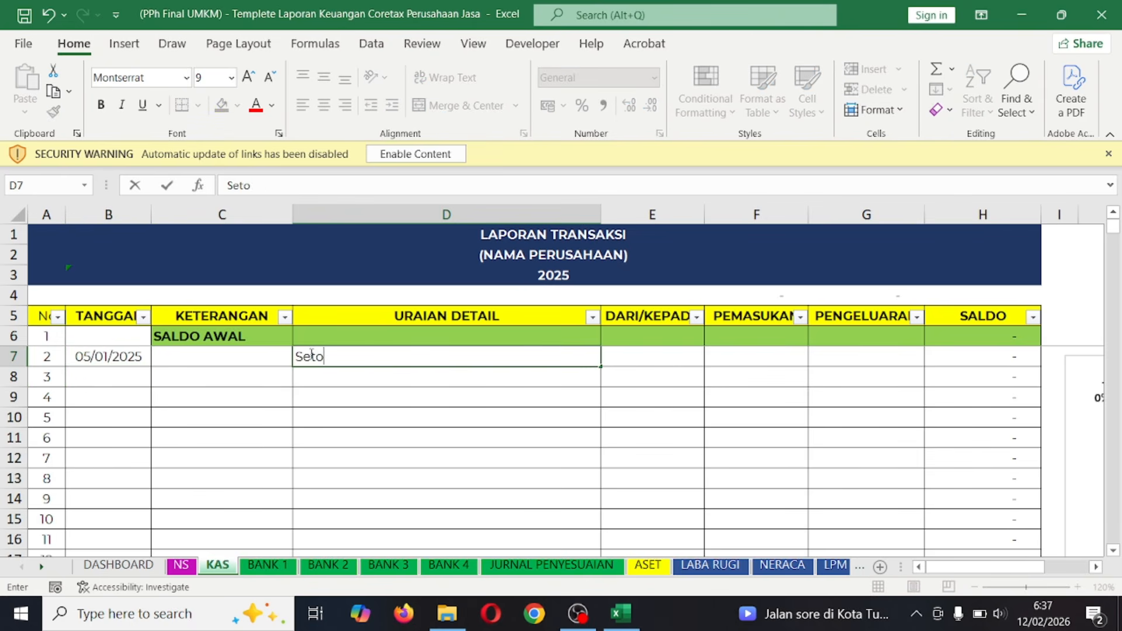
key(Tab)
- Enter 10000000 as the PEMASUKAN amount of the 05/01/2025 transaction
key(Tab)
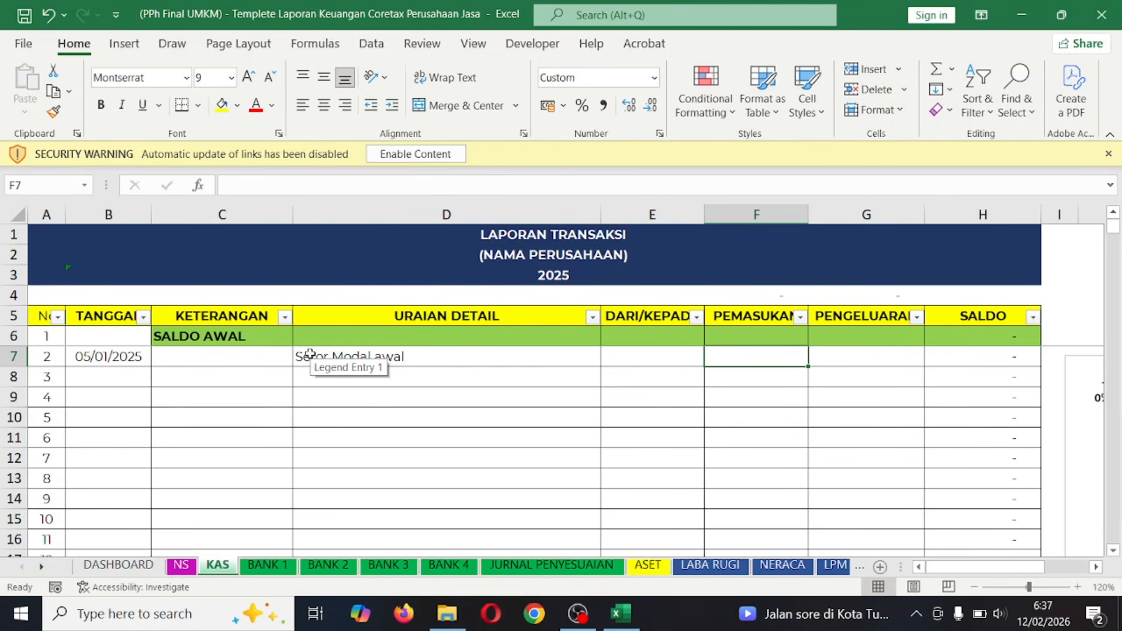
text(10)
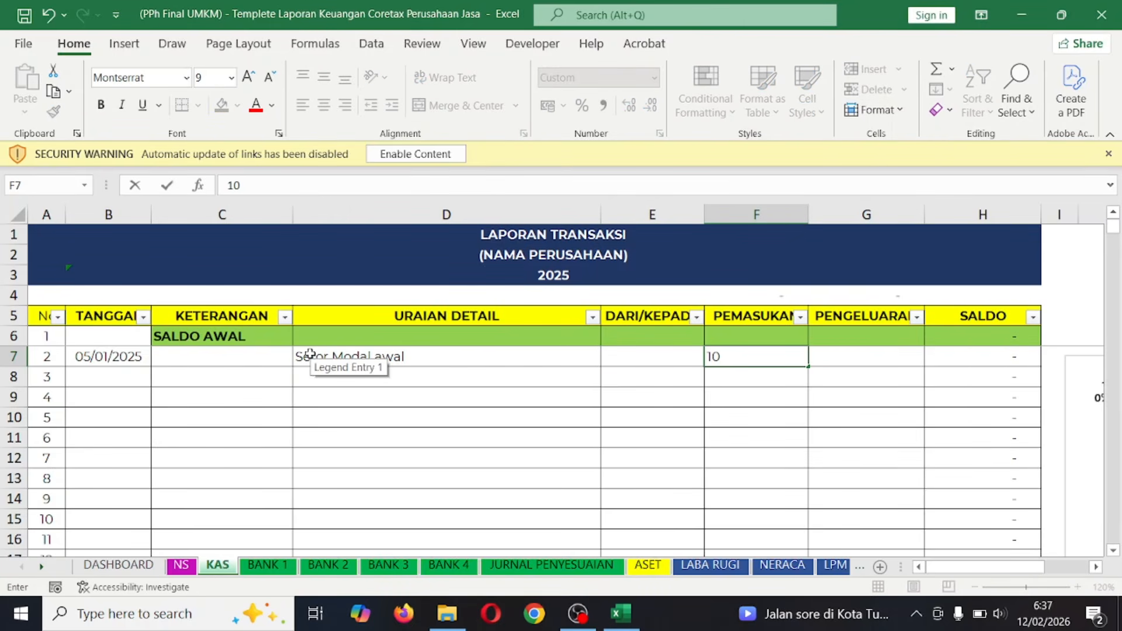
text(.000.)
text(000000)
key(Return)
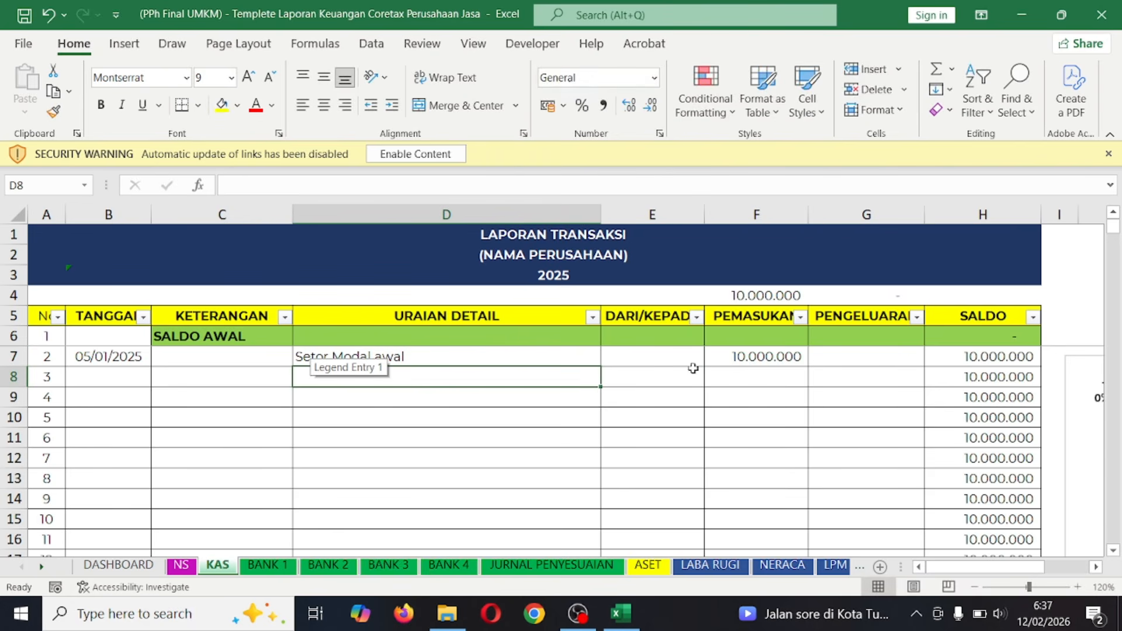
click(765, 359)
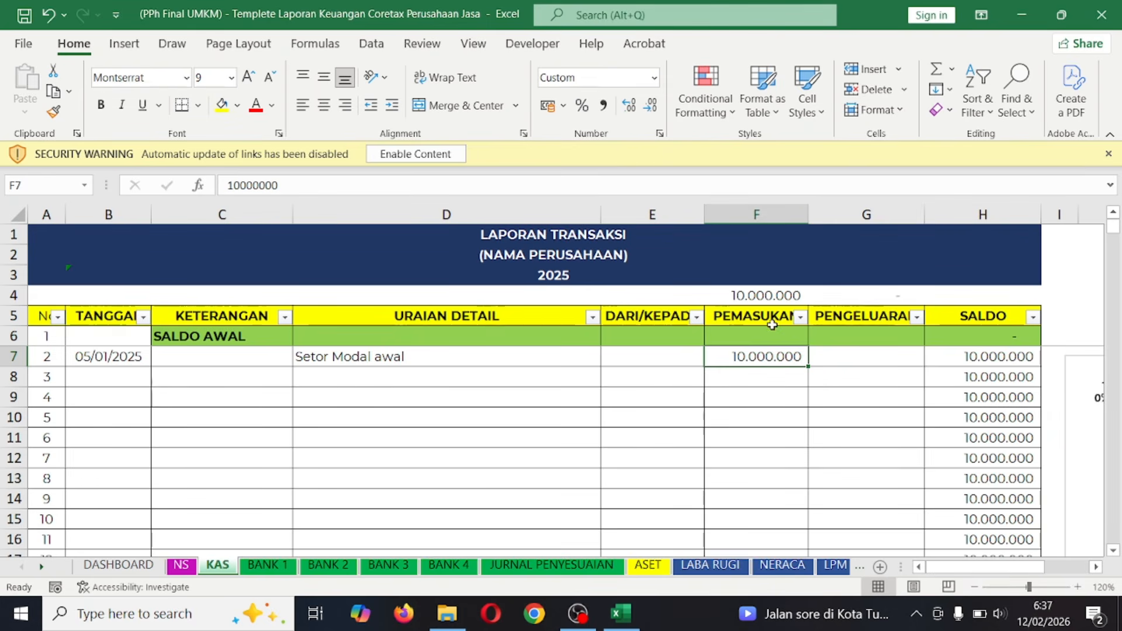
- Choose Modal as the KETERANGAN category for the "Setor Modal awal" transaction
click(350, 373)
click(328, 354)
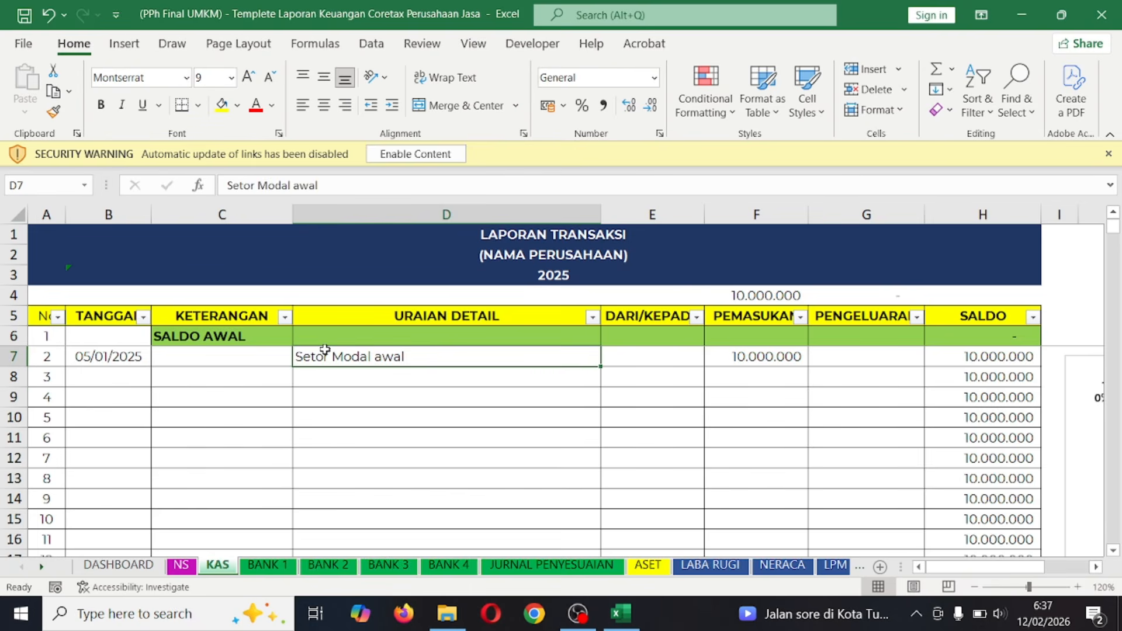
click(262, 354)
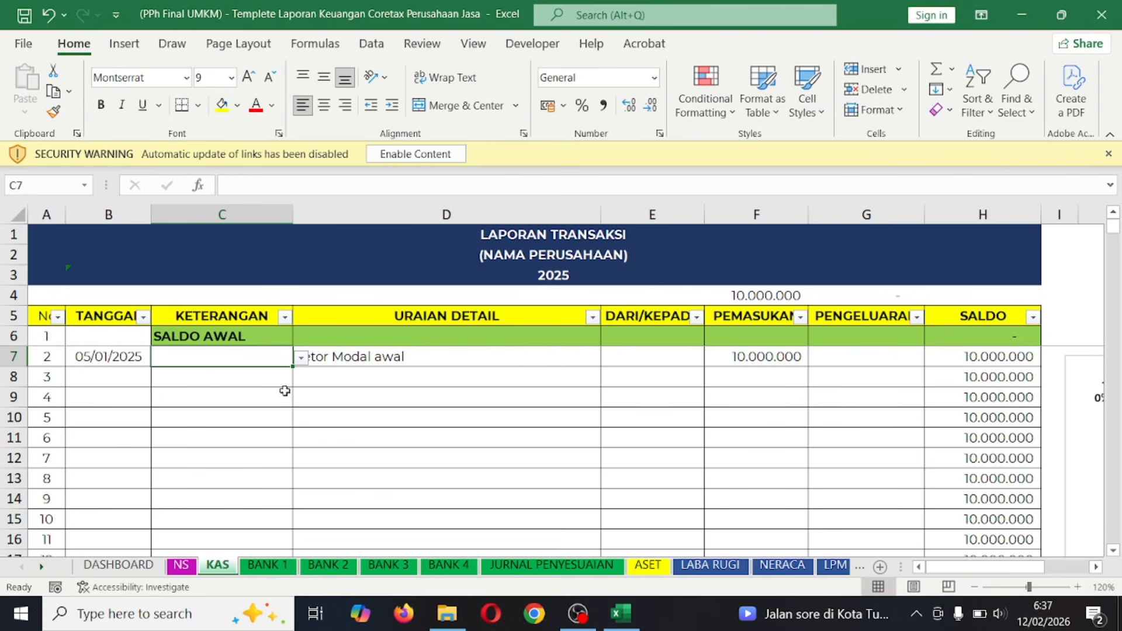
click(301, 358)
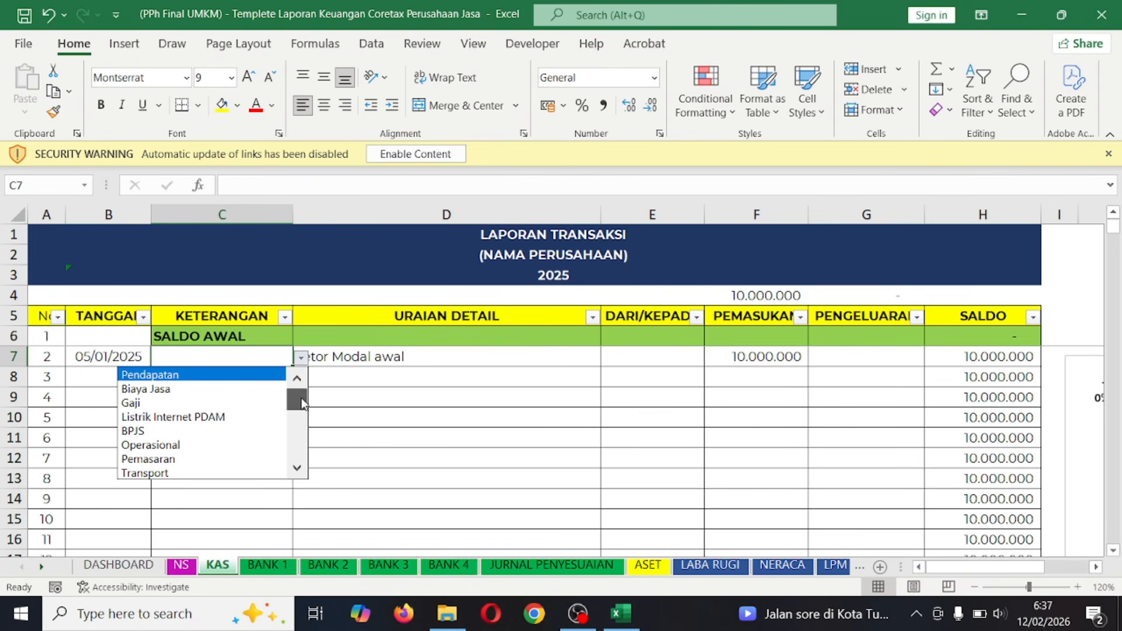
drag(300, 397, 302, 456)
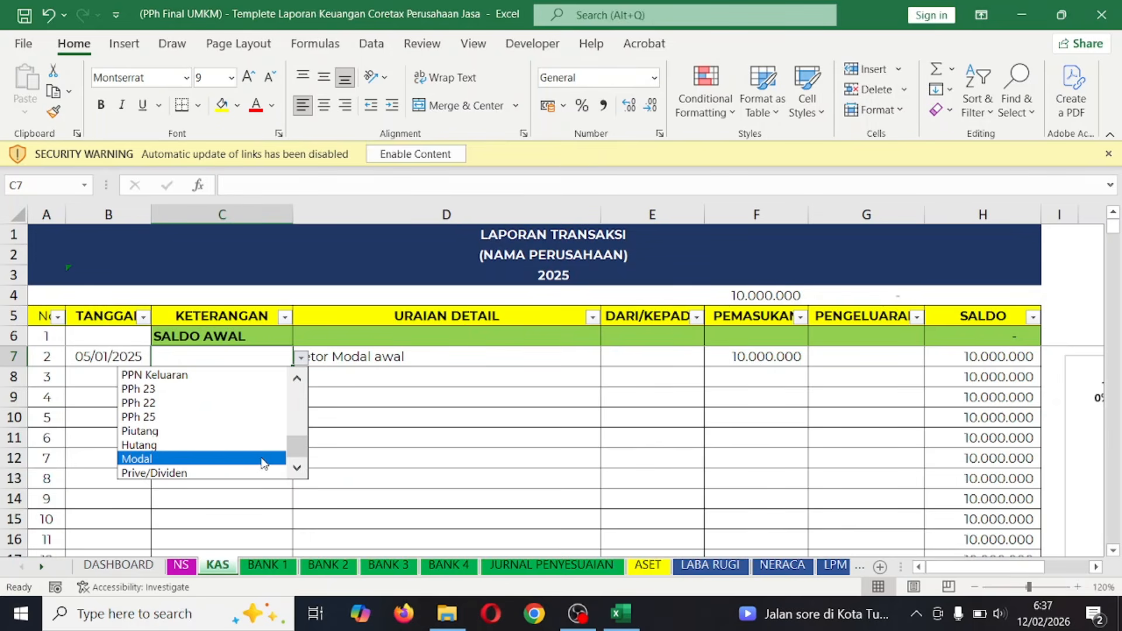
click(231, 459)
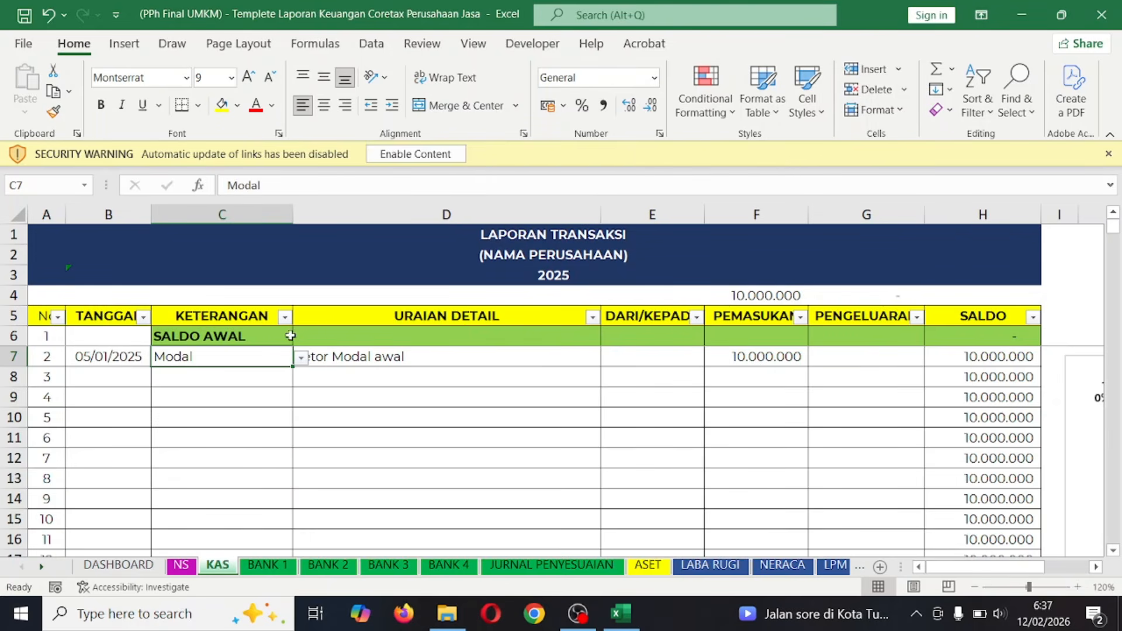
click(219, 387)
click(311, 416)
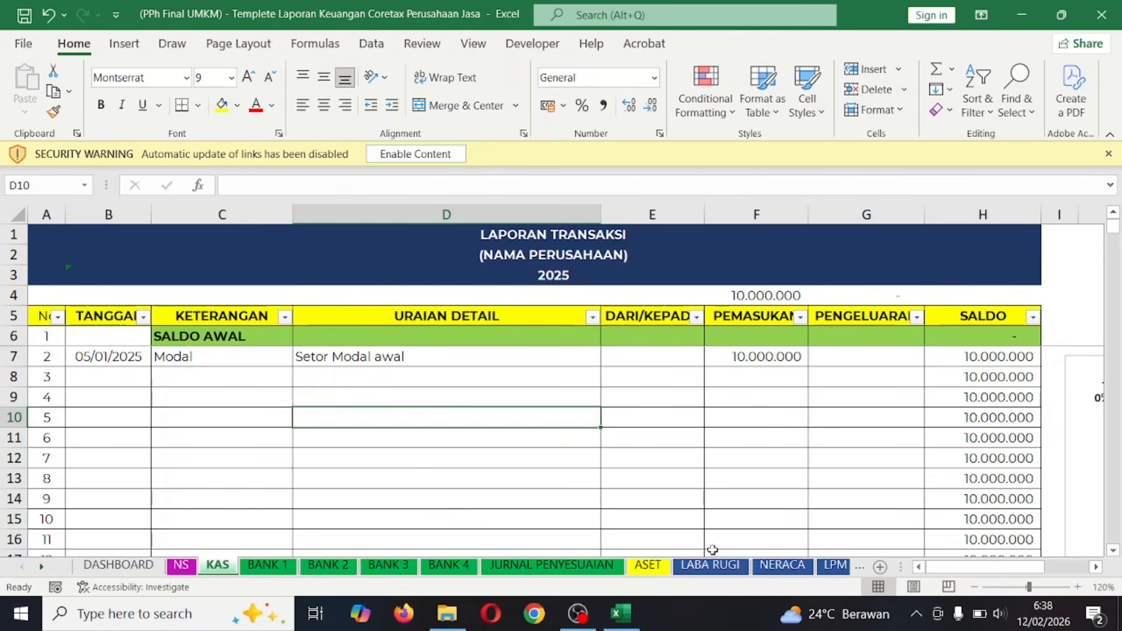
- Hide the BANK 1 to BANK 4 and JURNAL PENYESUAIAN sheets together, returning to the KAS sheet
click(277, 563)
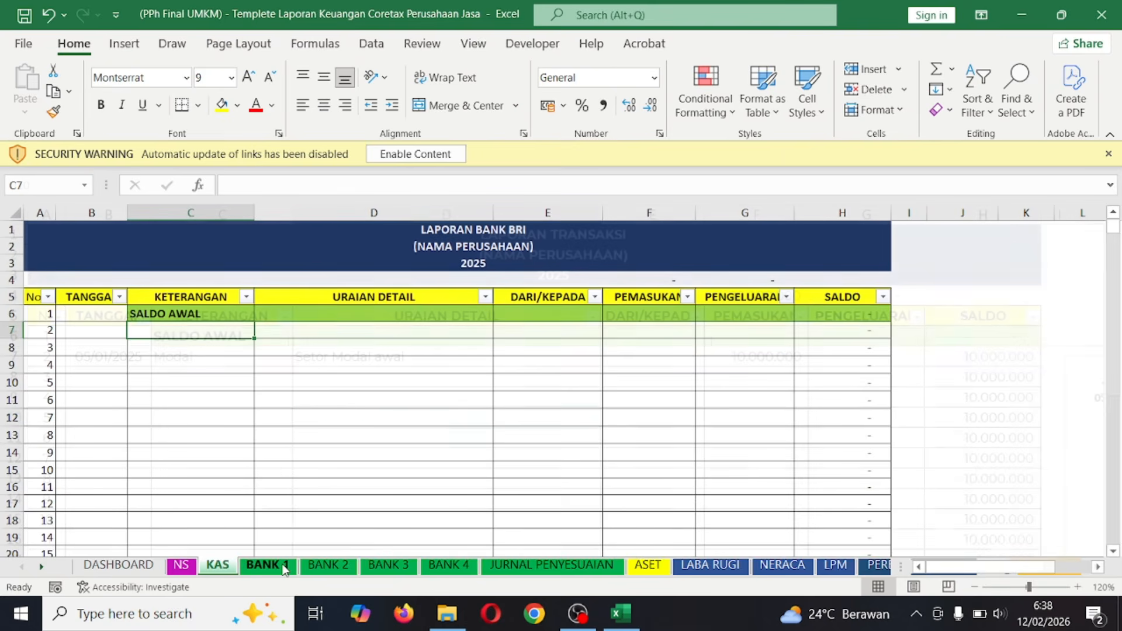
ctrl+click(329, 567)
ctrl+click(388, 567)
ctrl+click(449, 567)
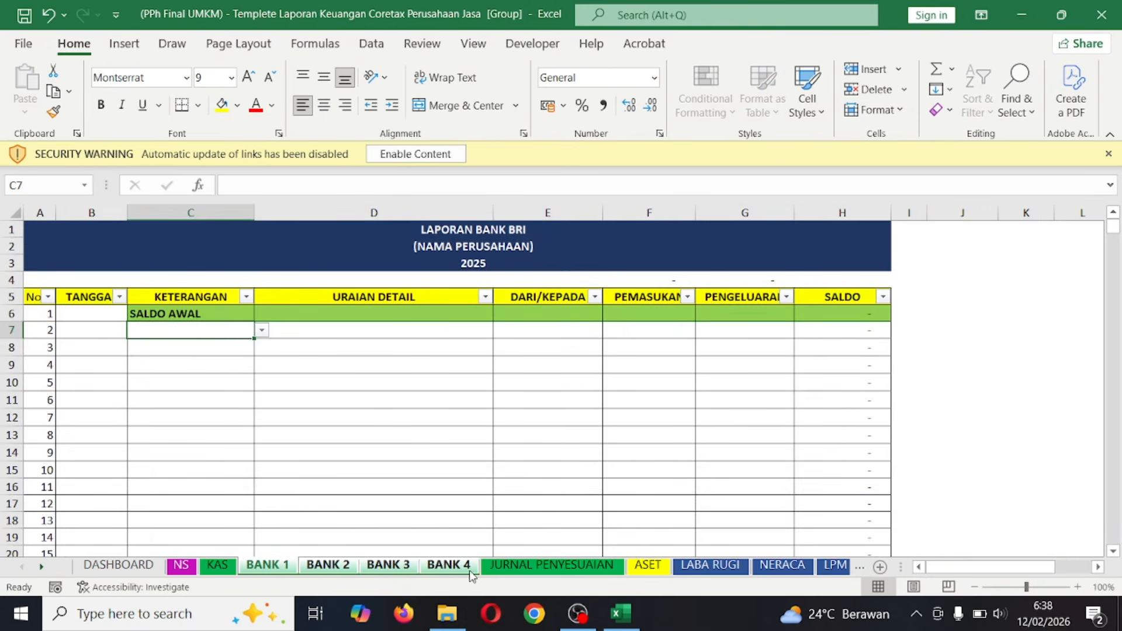
ctrl+click(500, 570)
click(500, 569)
right_click(500, 570)
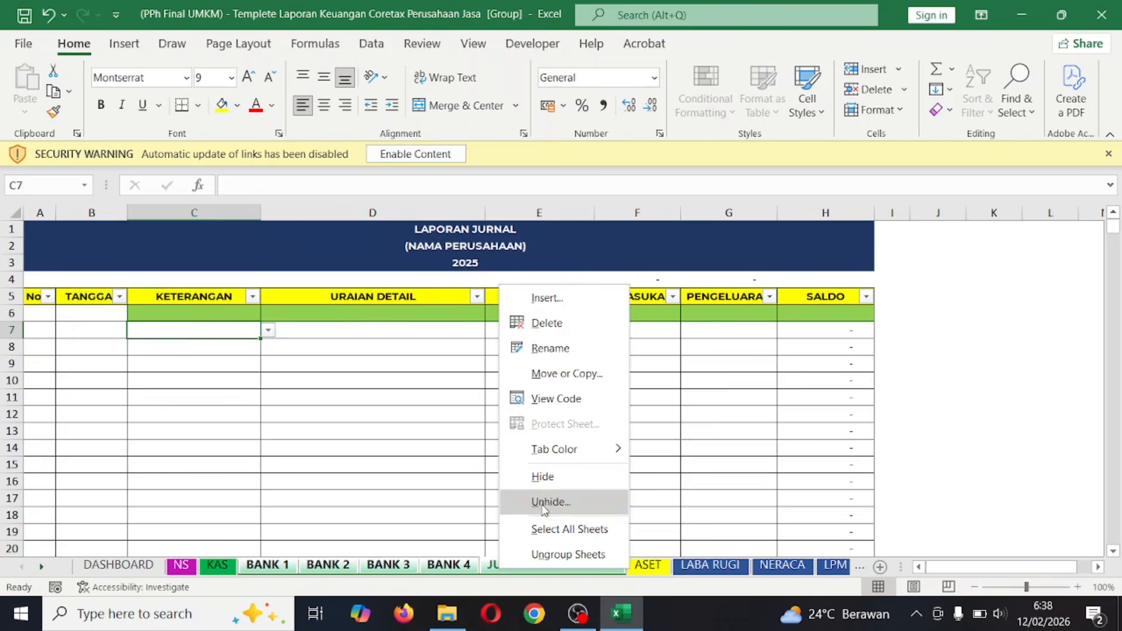
click(542, 477)
click(218, 565)
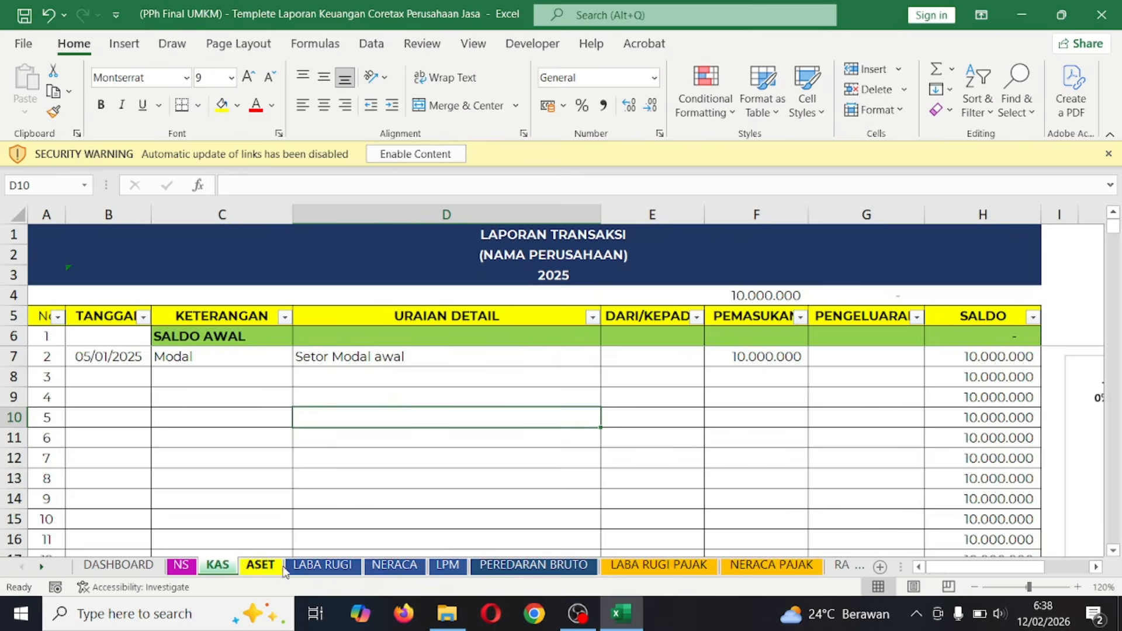
- On the LABA RUGI sheet, review the income and expense lines and the 0,5% x Omset tax calculation
click(334, 565)
click(298, 315)
click(298, 281)
click(370, 345)
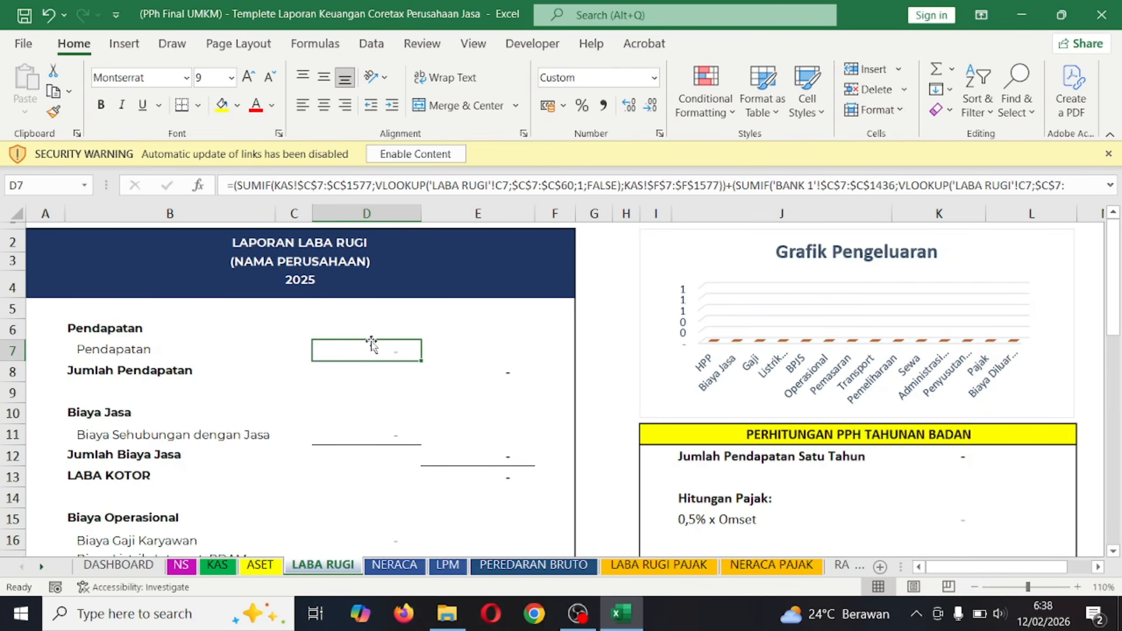
scroll(405, 359, down, 5)
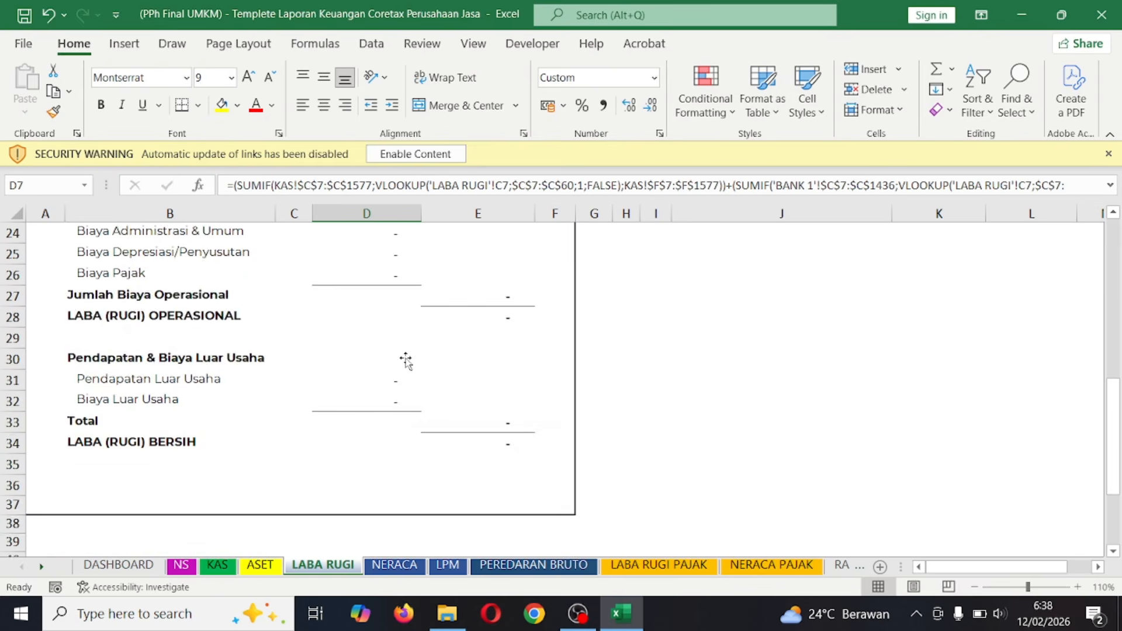
scroll(406, 359, up, 5)
scroll(405, 359, down, 2)
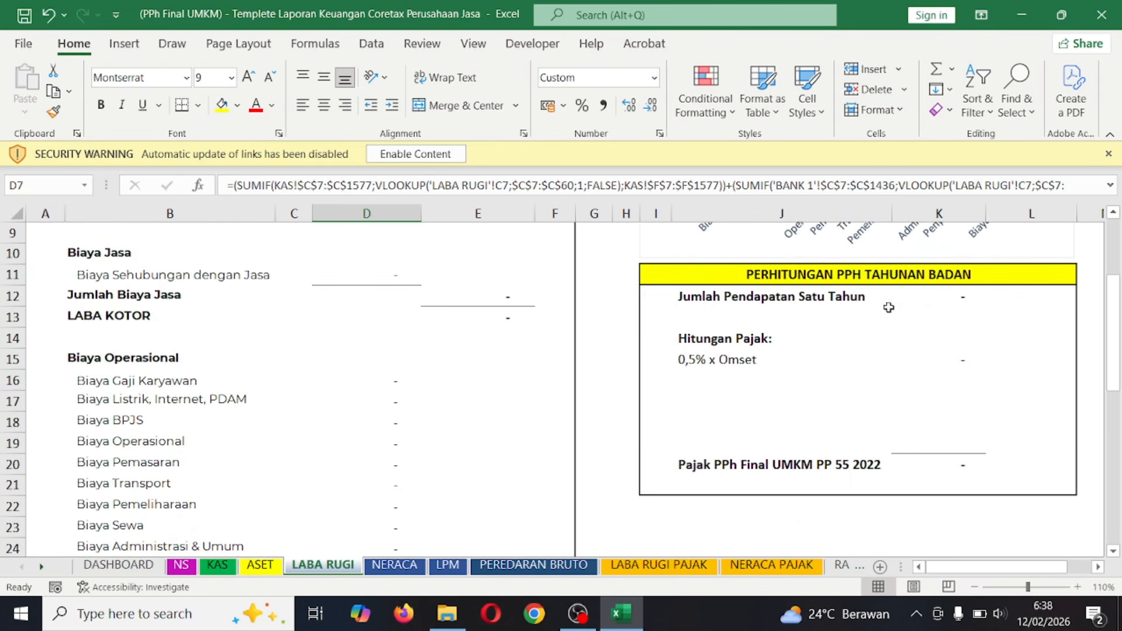
click(955, 362)
click(731, 343)
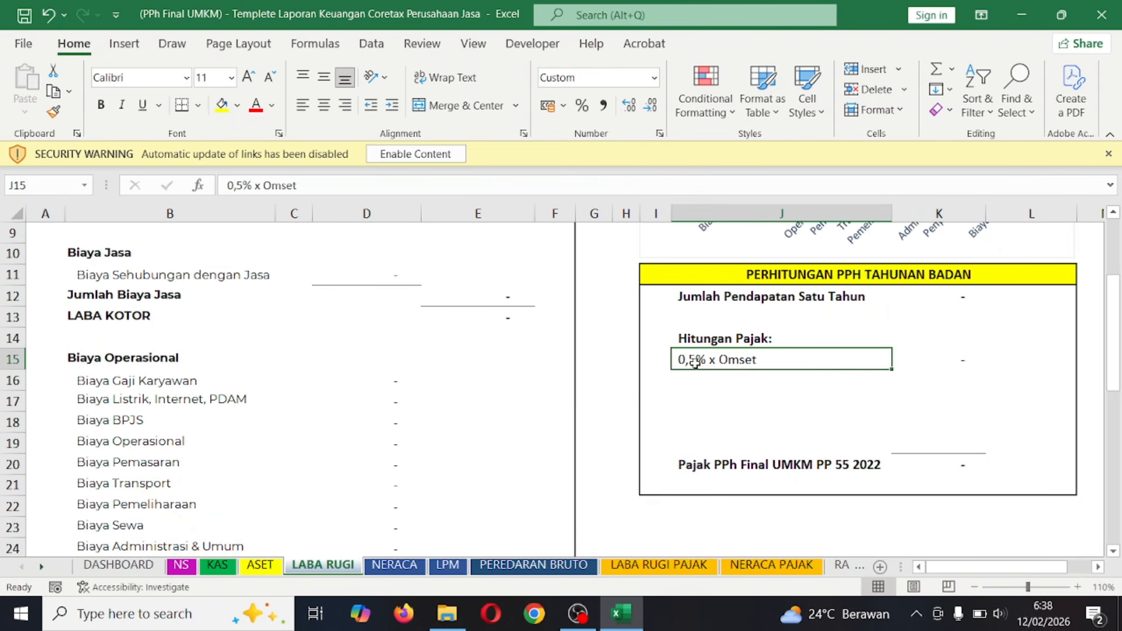
- On the NERACA sheet, inspect the Kas dan Bank and Modal Disetor values
click(389, 565)
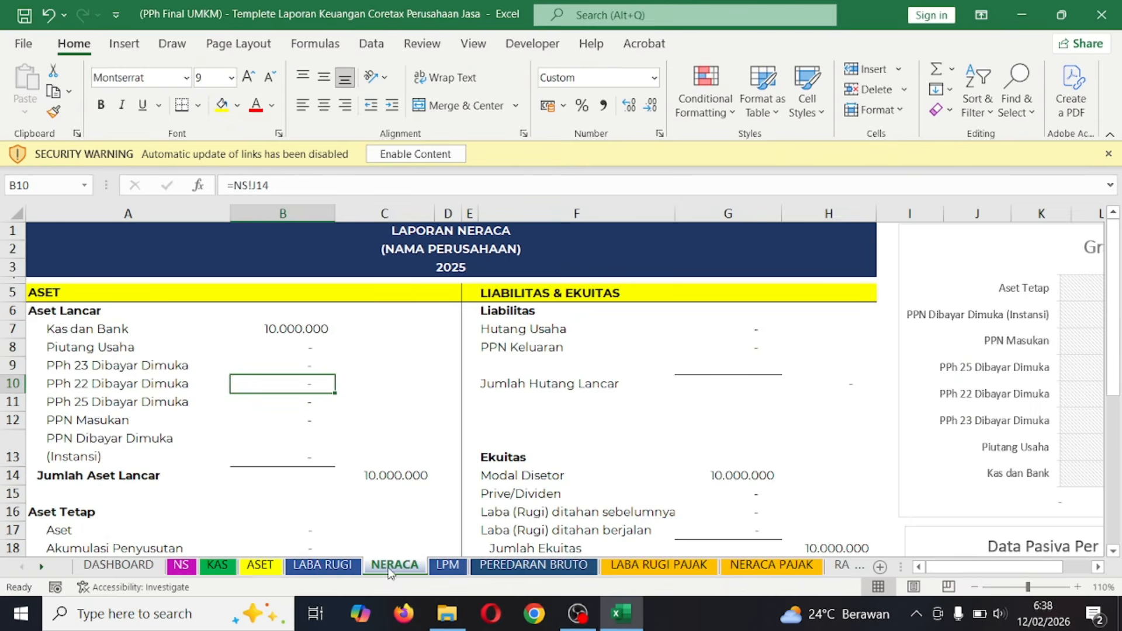
click(378, 334)
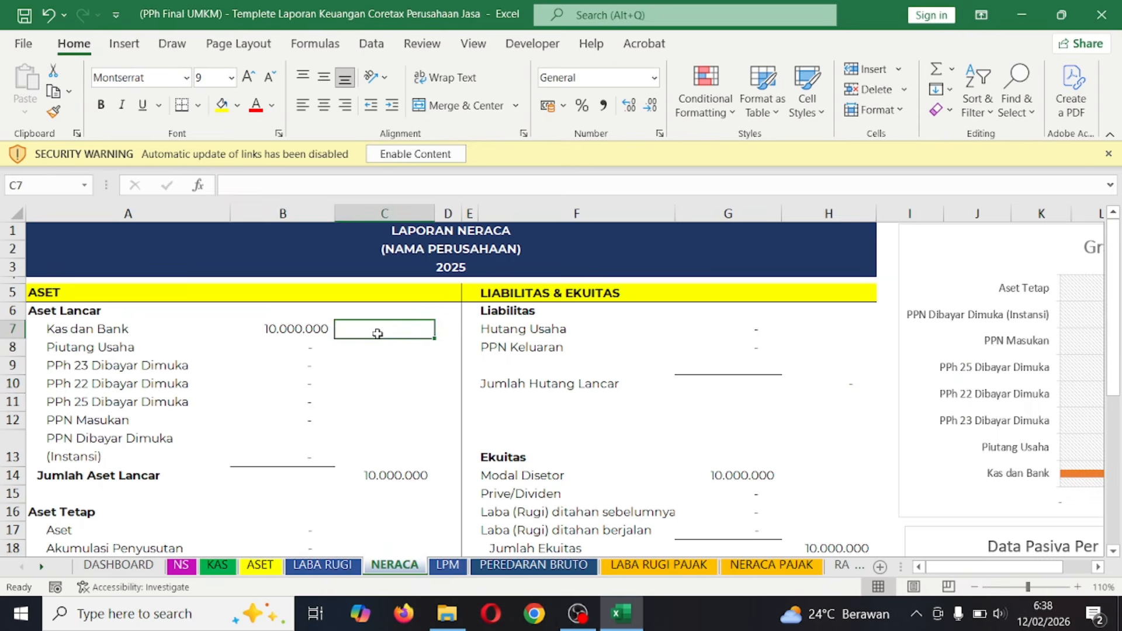
click(282, 322)
click(414, 351)
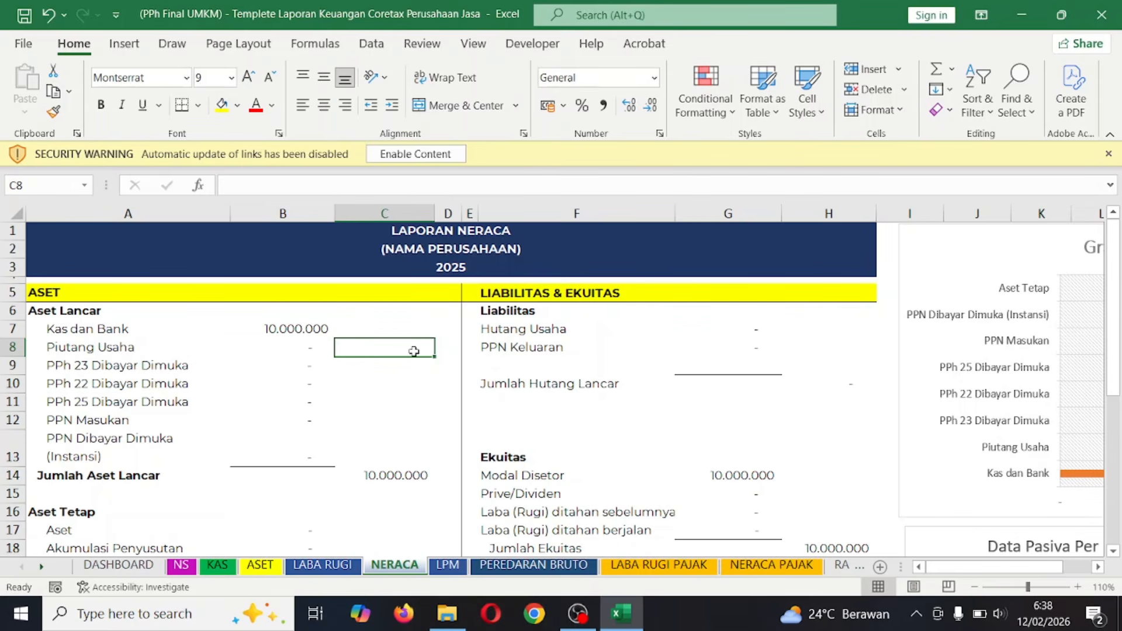
click(268, 337)
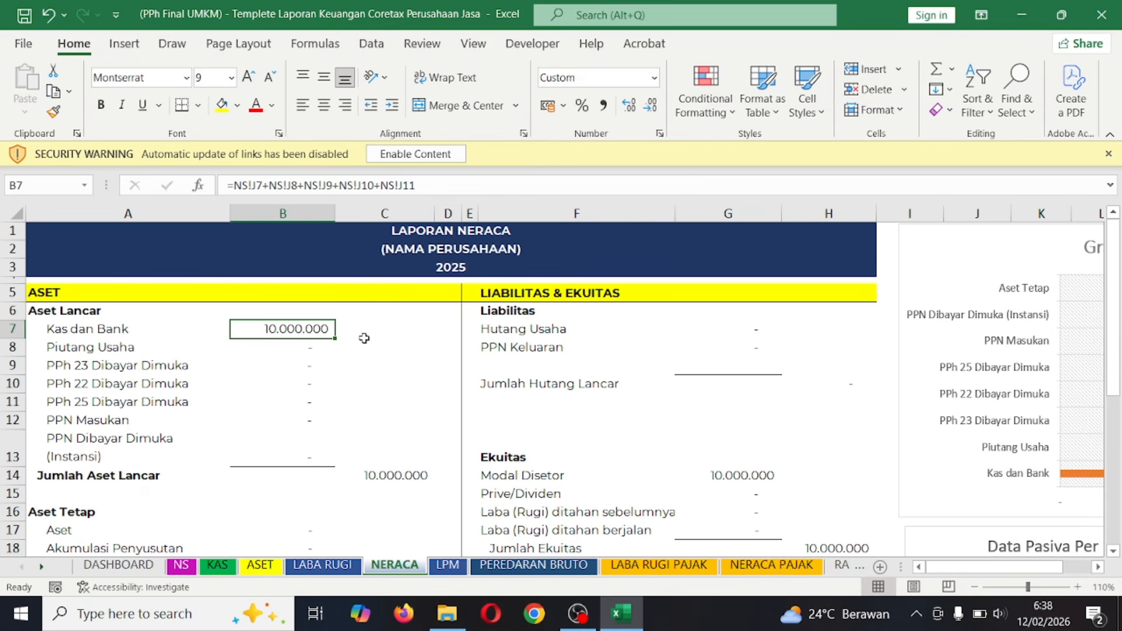
click(524, 476)
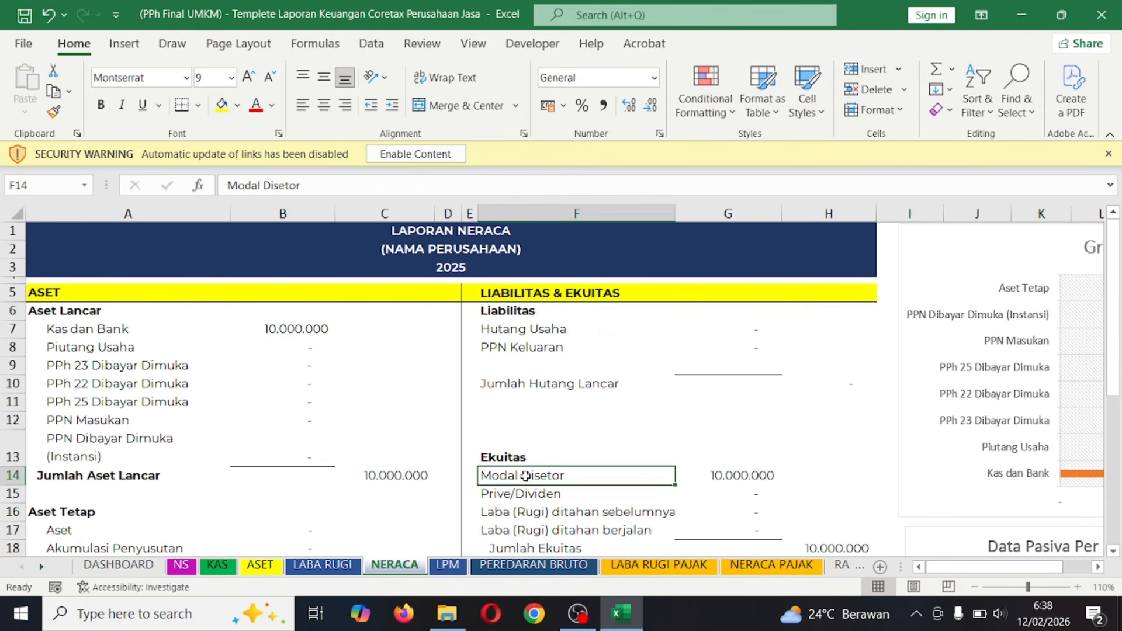
scroll(672, 429, down, 1)
click(729, 424)
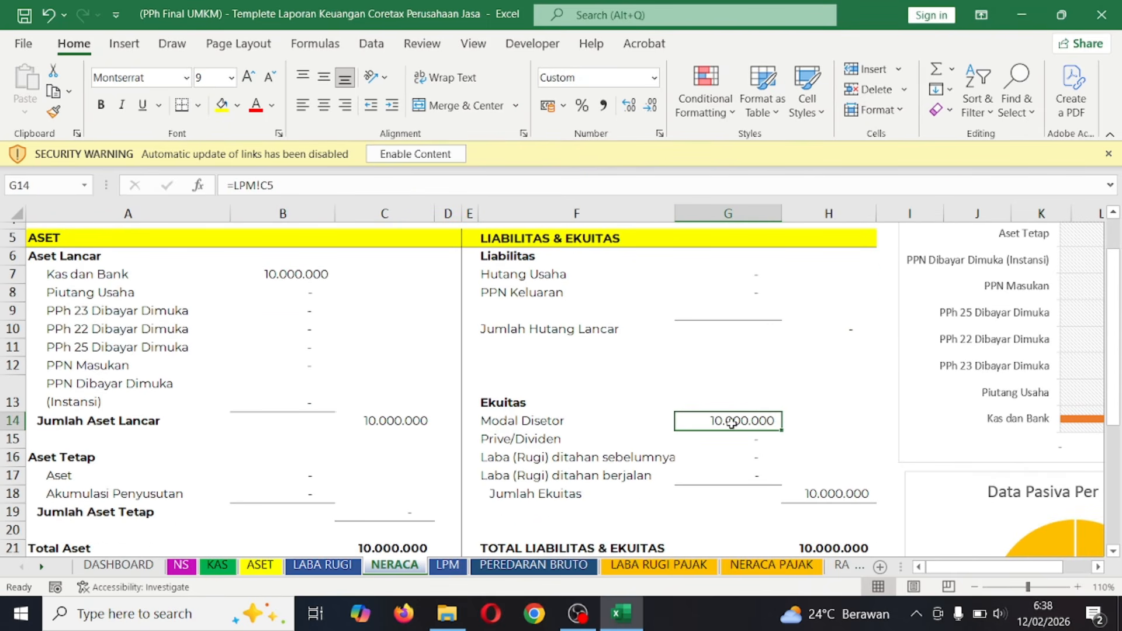
- Compare Total Aset with TOTAL LIABILITAS & EKUITAS on the NERACA sheet
scroll(668, 467, down, 2)
scroll(668, 466, up, 1)
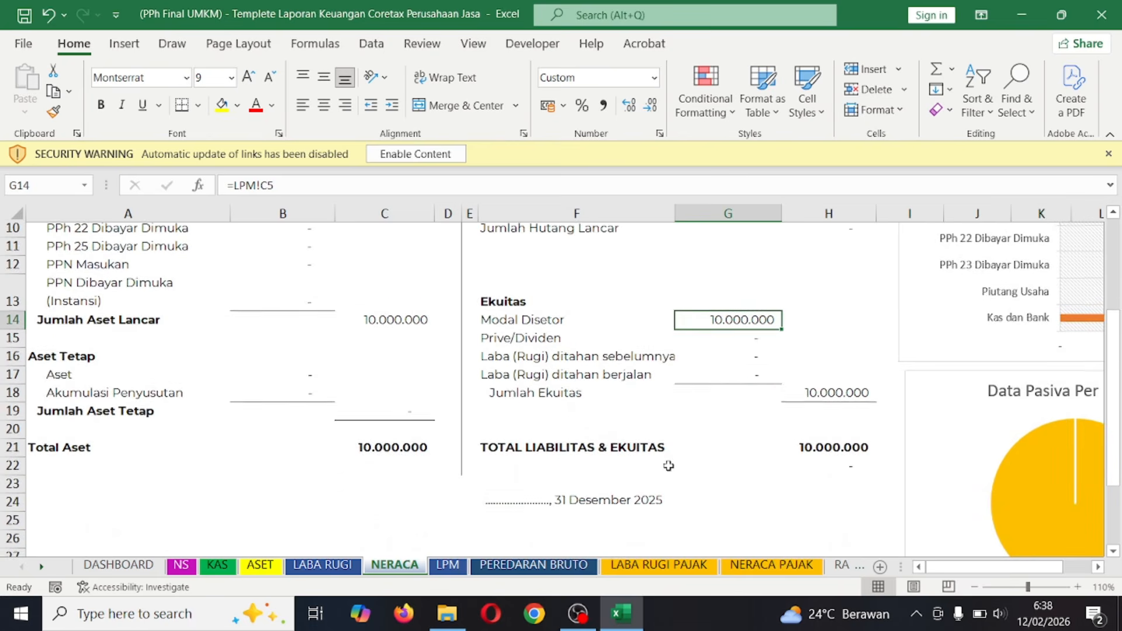
click(367, 450)
click(818, 450)
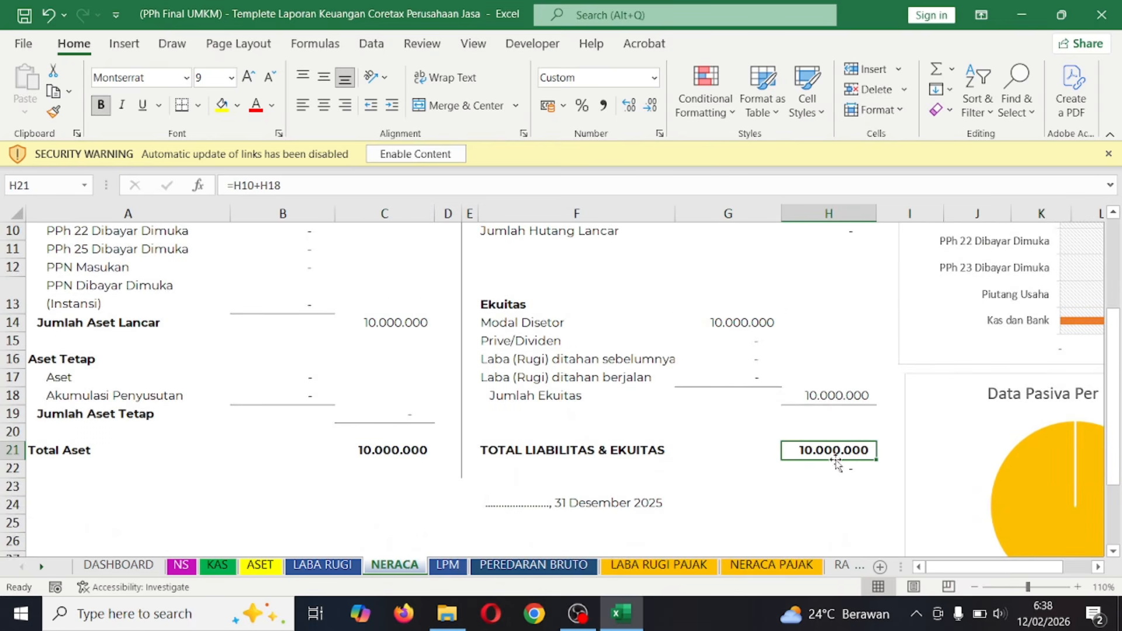
click(396, 446)
click(841, 449)
click(297, 336)
- Examine the ASET block and the LIABILITAS & EKUITAS block of the balance sheet side by side
scroll(296, 336, up, 3)
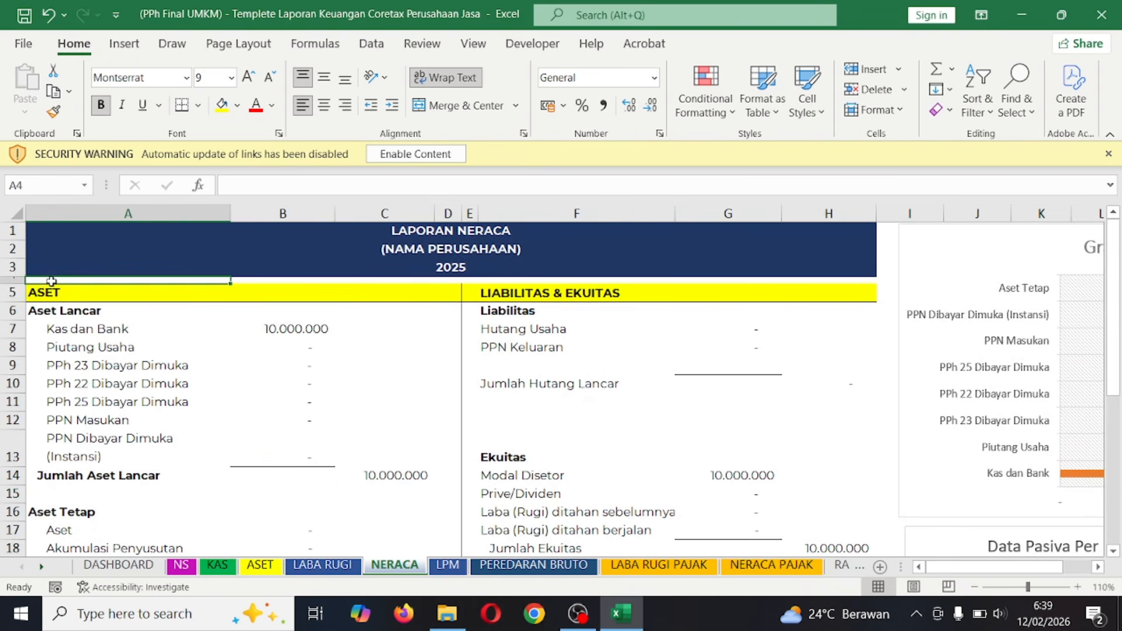
drag(52, 291, 449, 486)
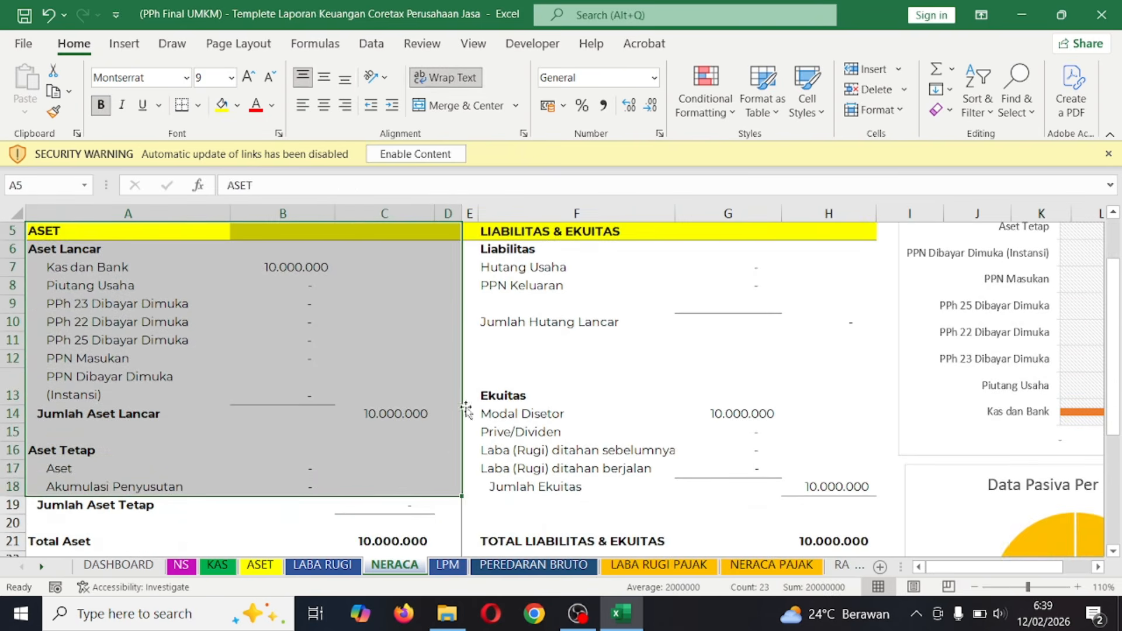
scroll(480, 380, up, 1)
drag(527, 260, 871, 490)
scroll(480, 342, up, 3)
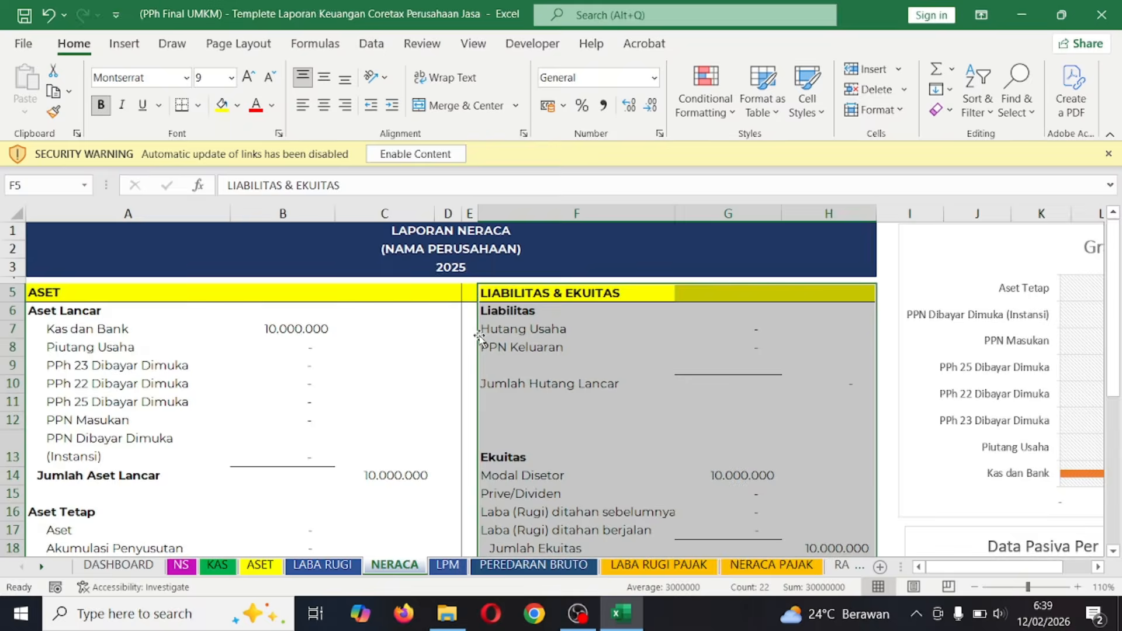
scroll(480, 342, down, 3)
- Check the source formulas behind Modal Disetor, Kas dan Bank and the Aset line under Aset Tetap
click(740, 342)
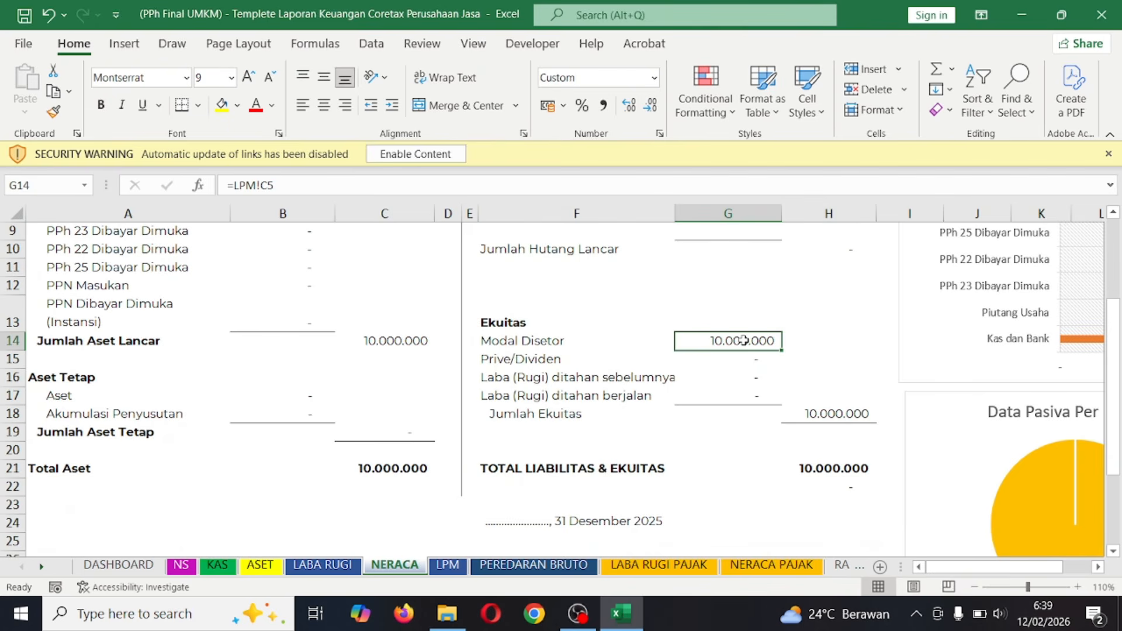
scroll(270, 319, up, 3)
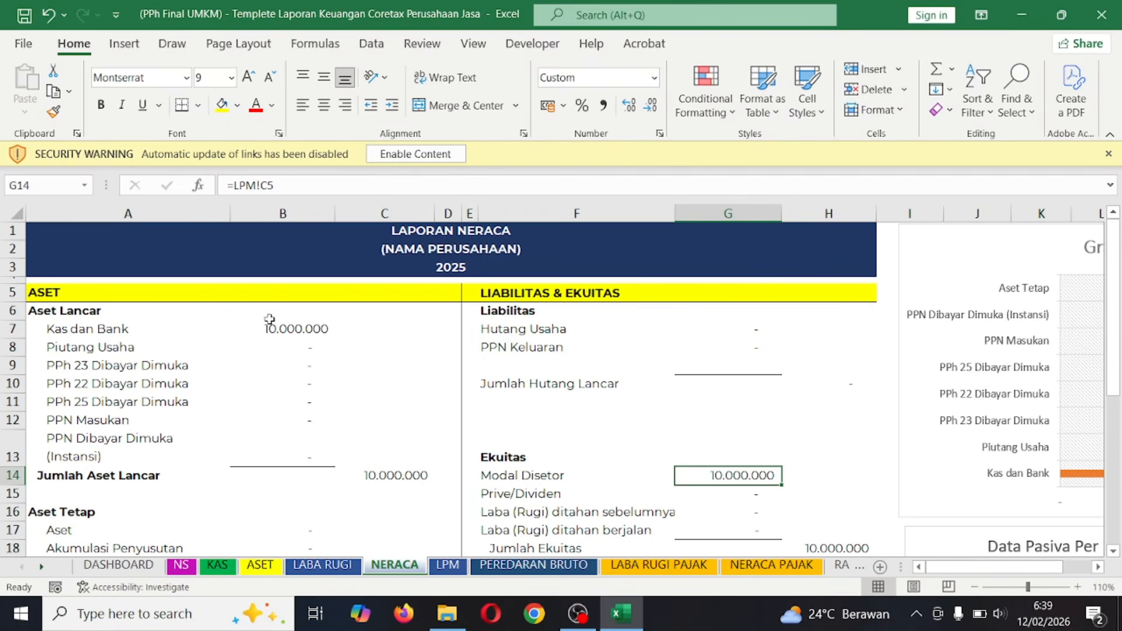
click(190, 329)
click(300, 327)
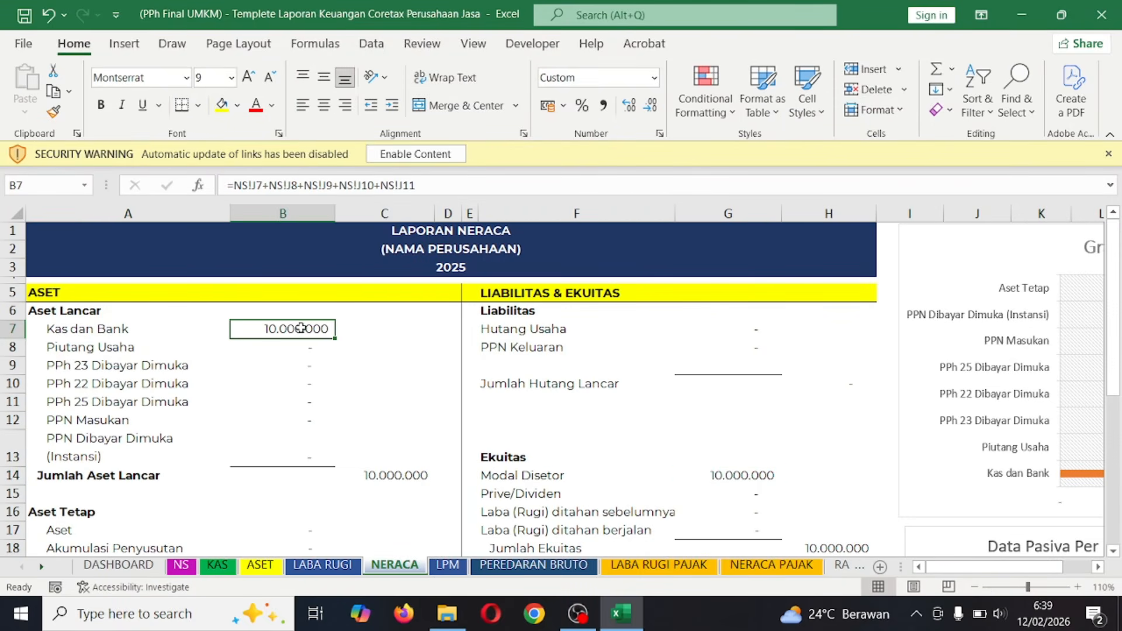
scroll(399, 432, down, 3)
click(285, 409)
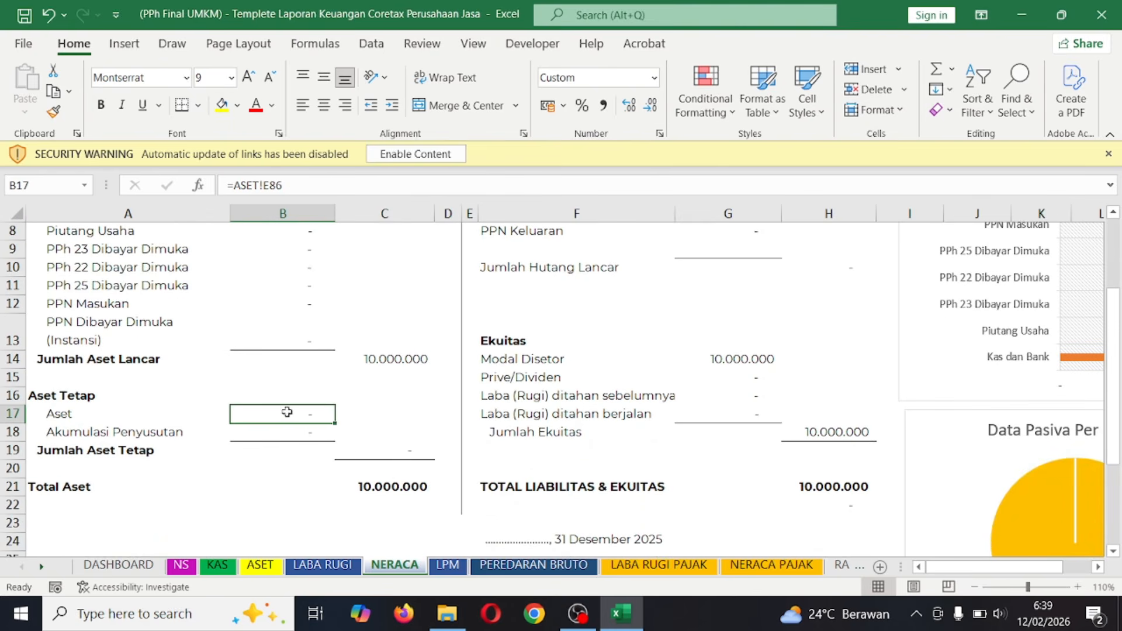
scroll(351, 380, up, 3)
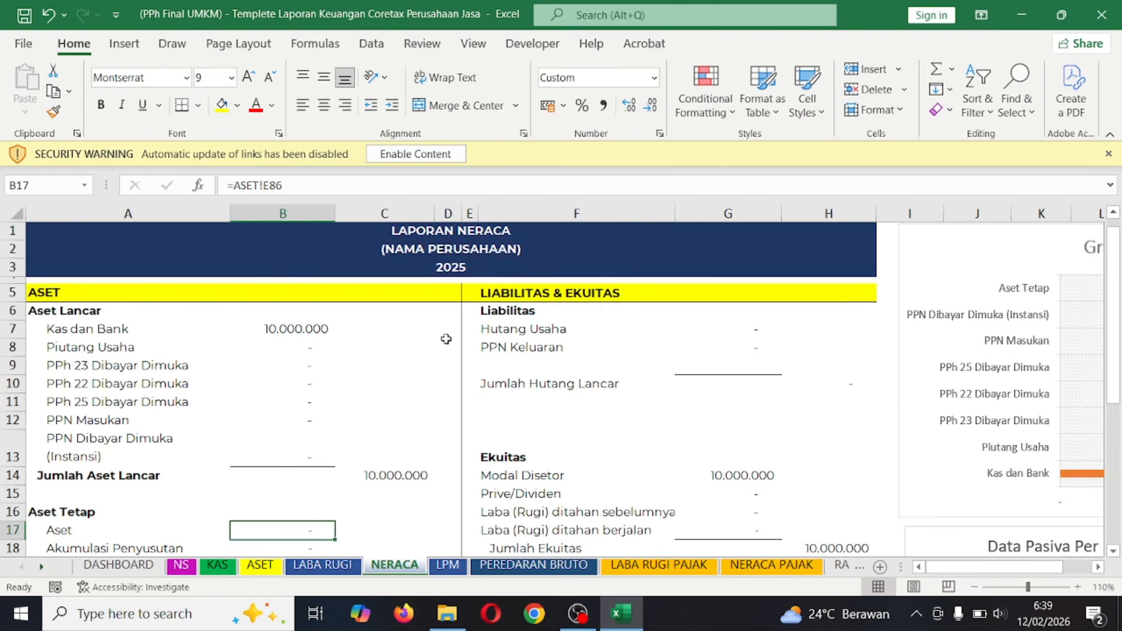
- On the KAS sheet, start transaction 3 with the date 10/01/2025 and the description "Membeli Laptop"
click(218, 565)
click(255, 352)
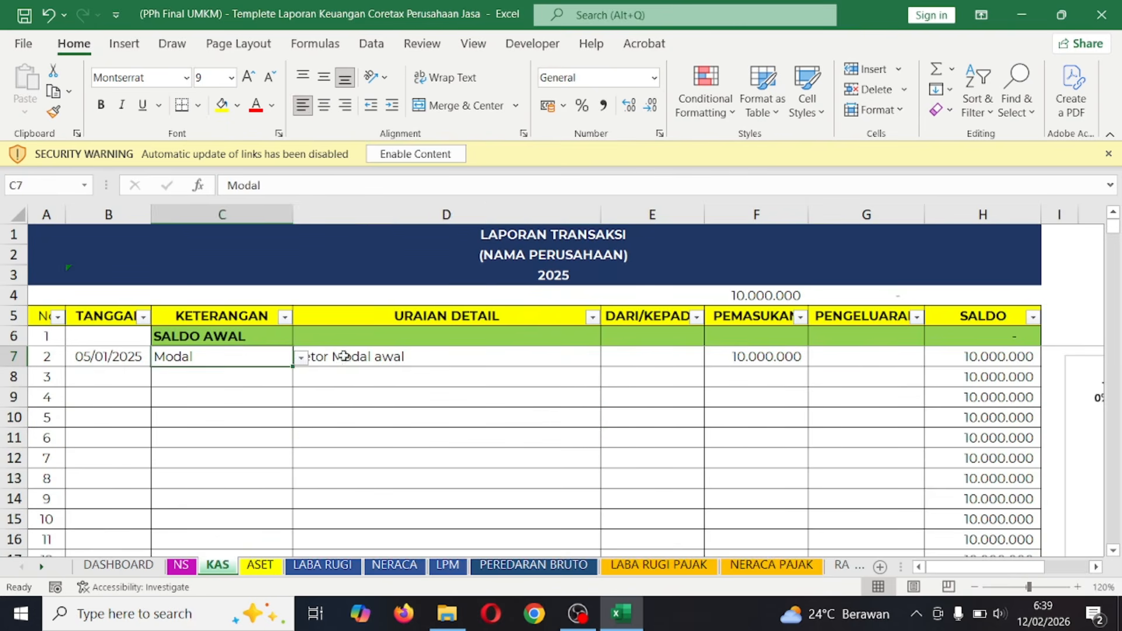
click(391, 357)
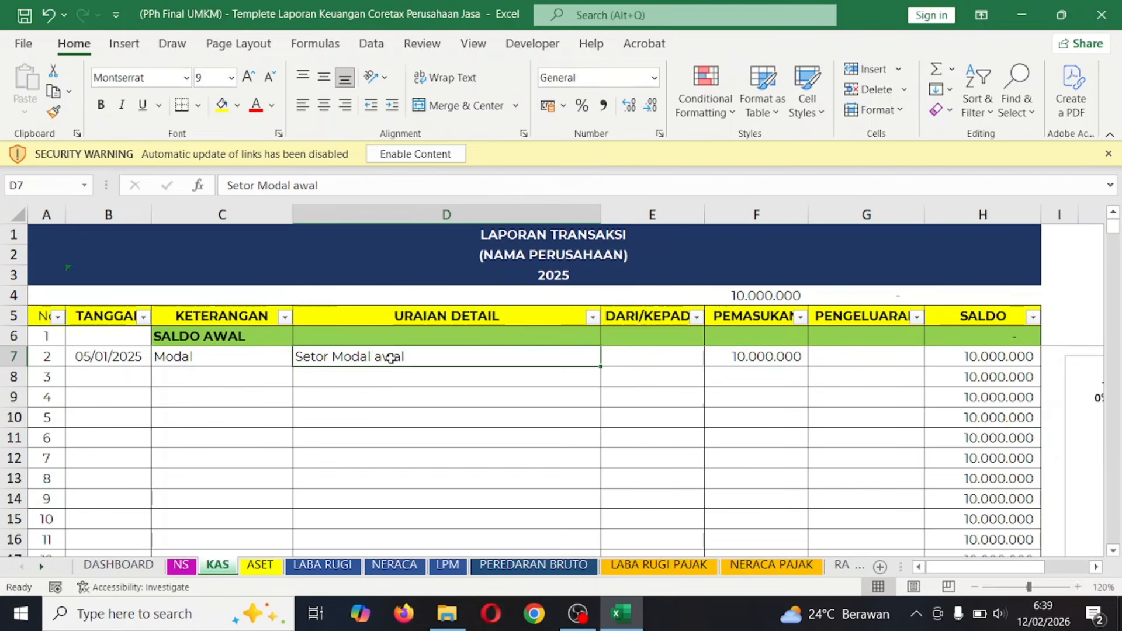
click(256, 373)
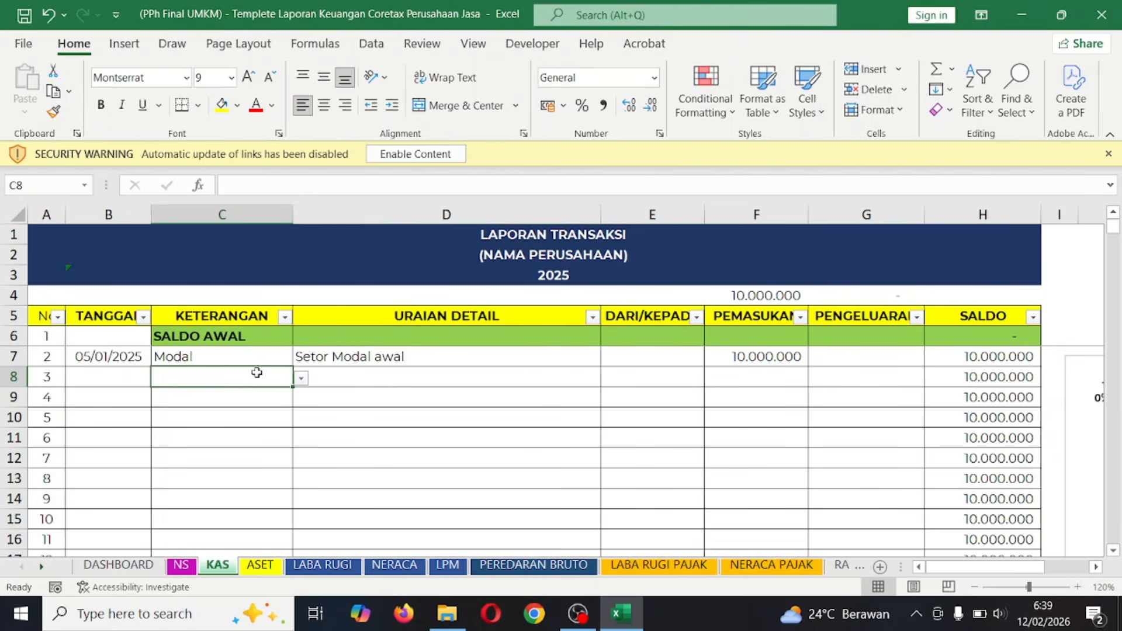
click(321, 374)
click(118, 386)
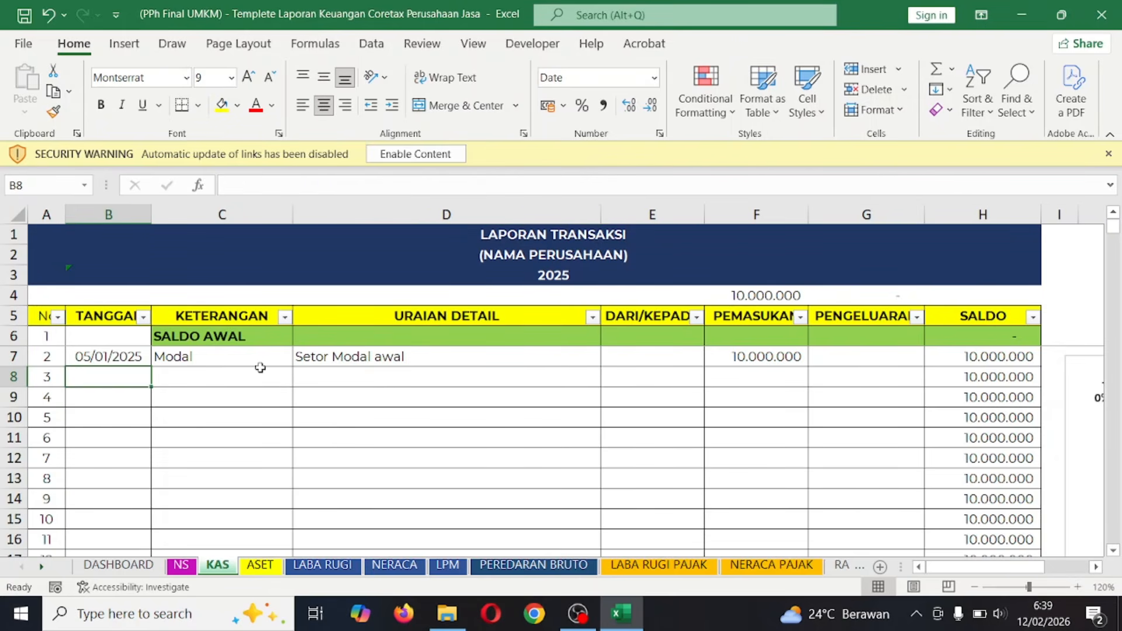
text(10/1/25)
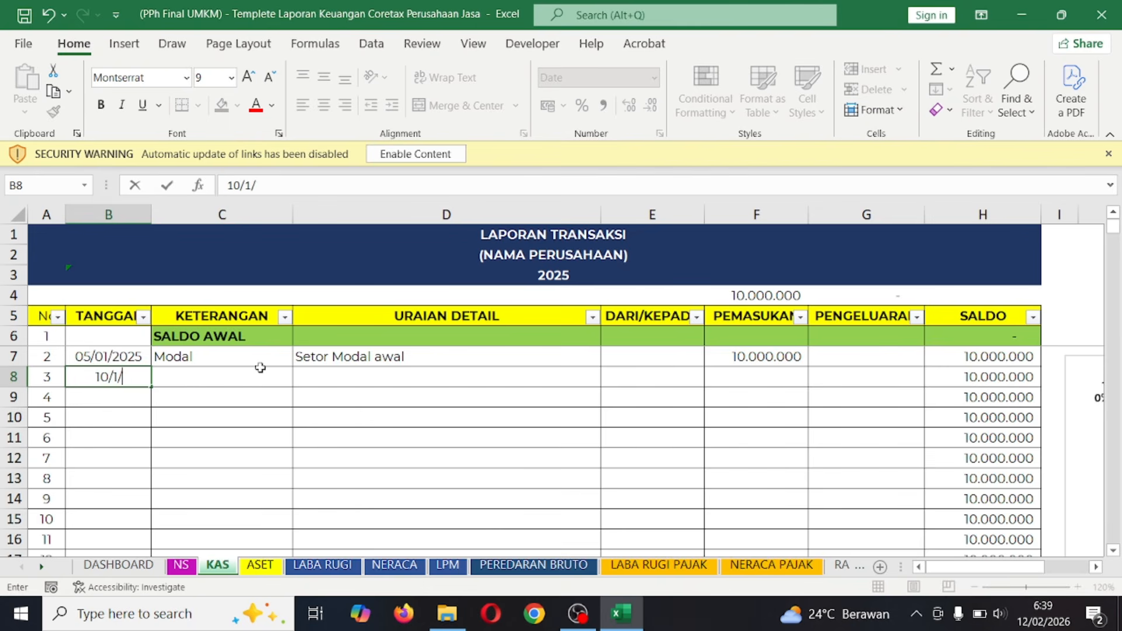
key(Tab)
key(Tab)
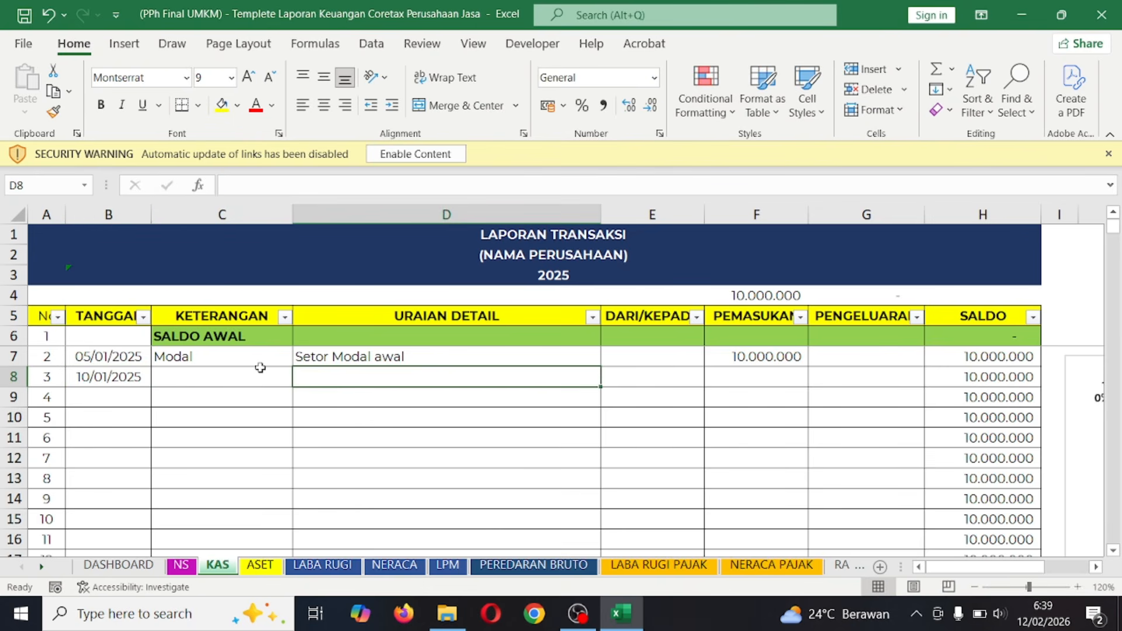
text(Membeli Laptop)
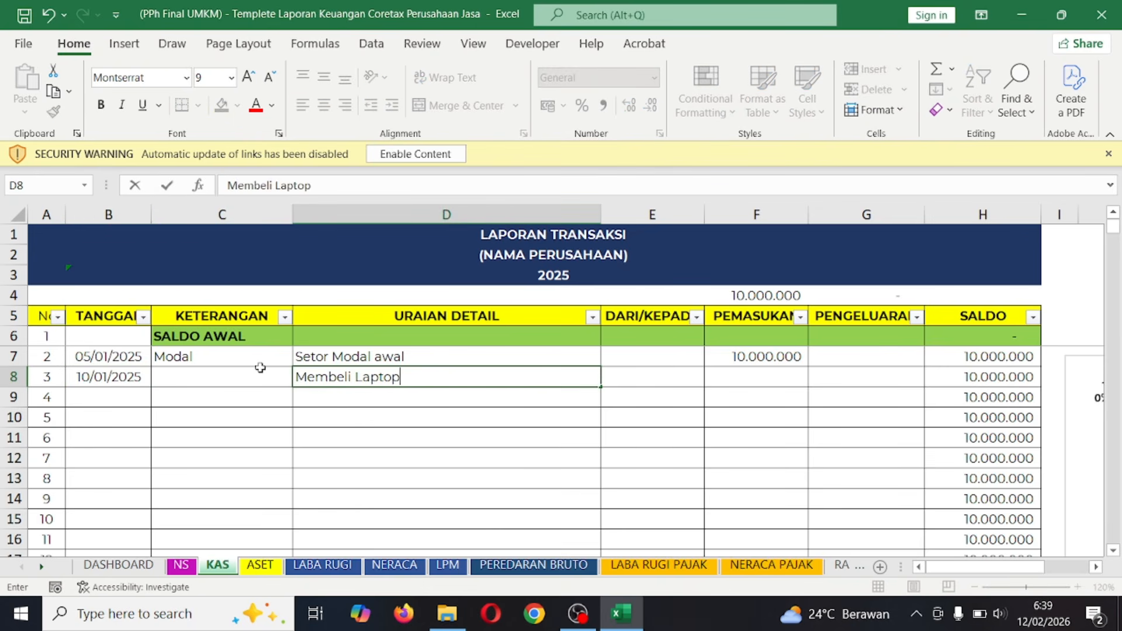
- Enter 4.000.000 as the PENGELUARAN amount of the laptop purchase
key(Tab)
key(Tab)
key(Tab)
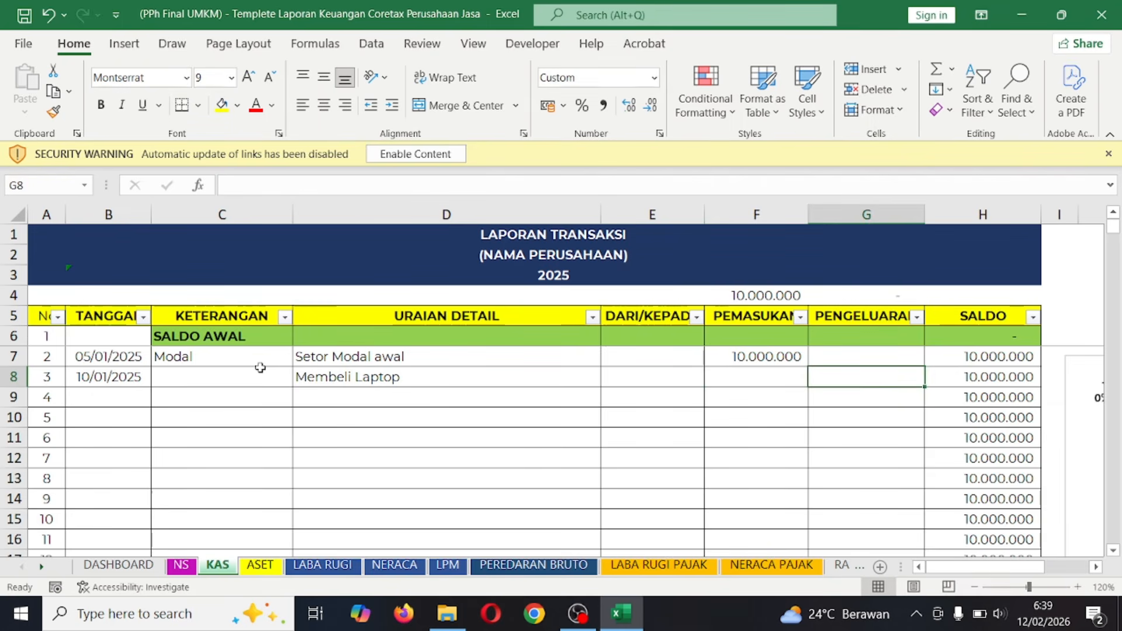
text(50)
key(BackSpace)
key(BackSpace)
text(4)
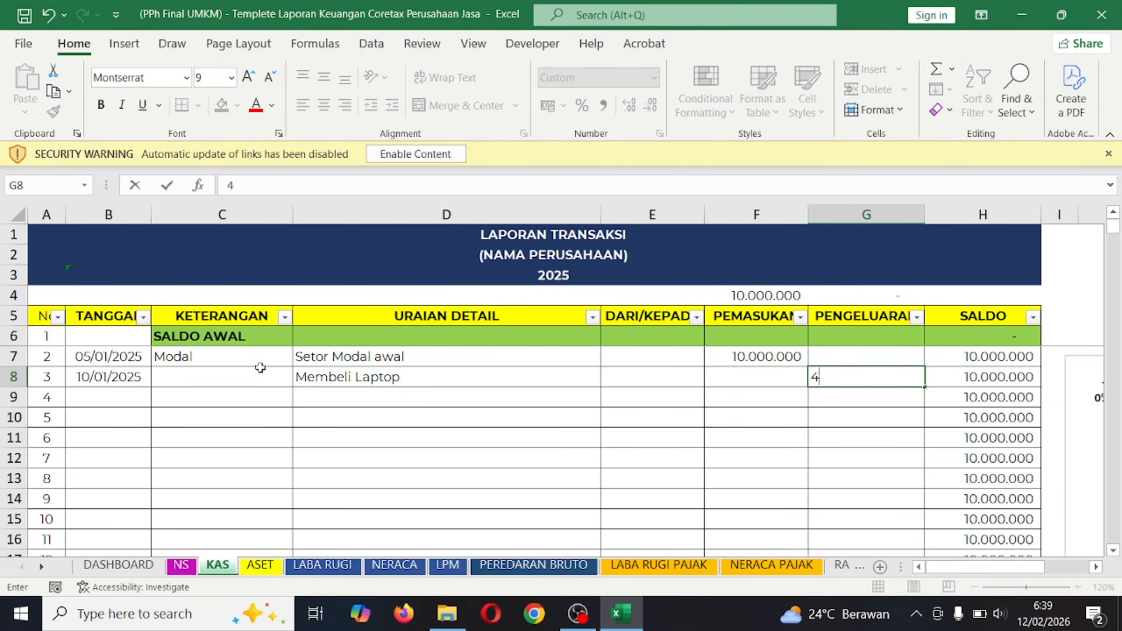
text(.000.000)
key(Return)
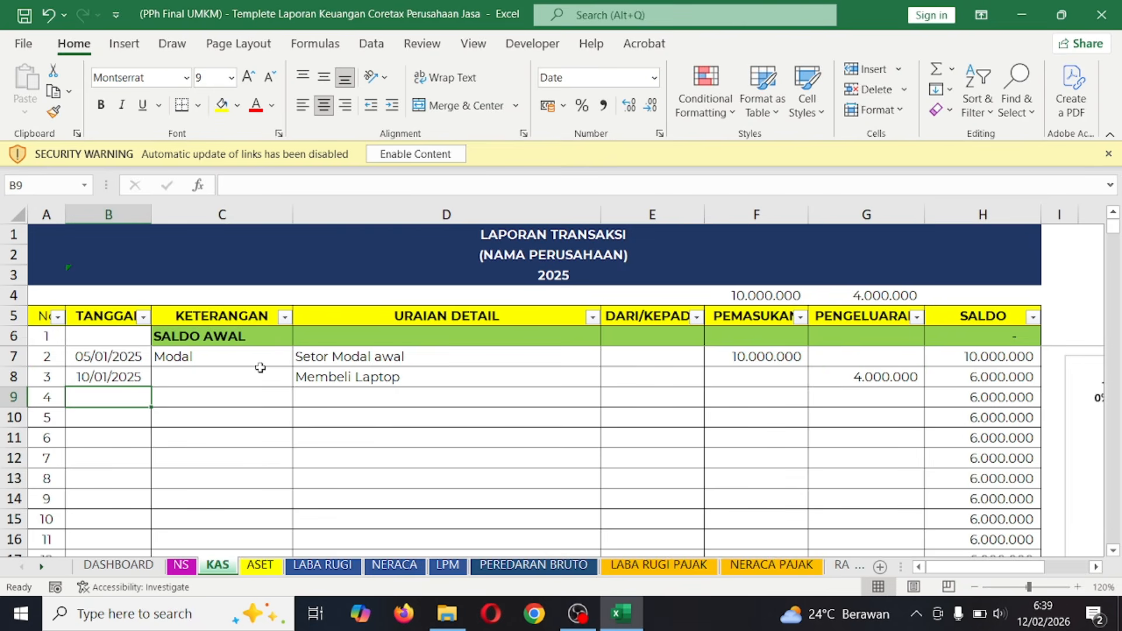
- Categorize the laptop purchase as "Aset Tetap" under KETERANGAN and check its expense amount
click(448, 382)
click(269, 374)
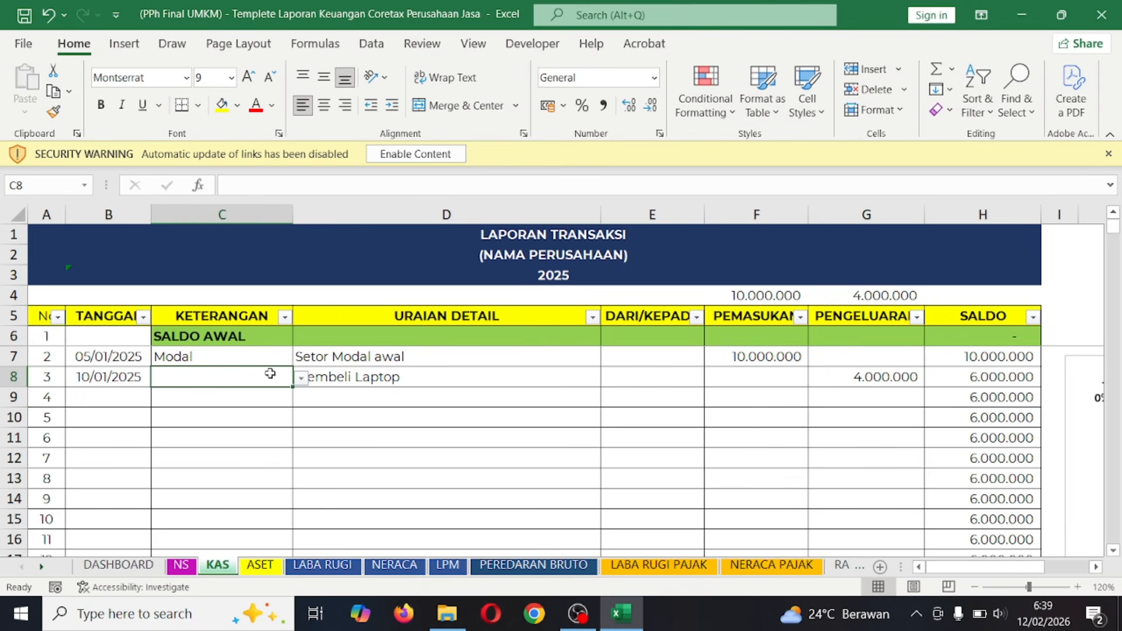
click(300, 378)
drag(297, 418, 296, 457)
click(232, 423)
key(Right)
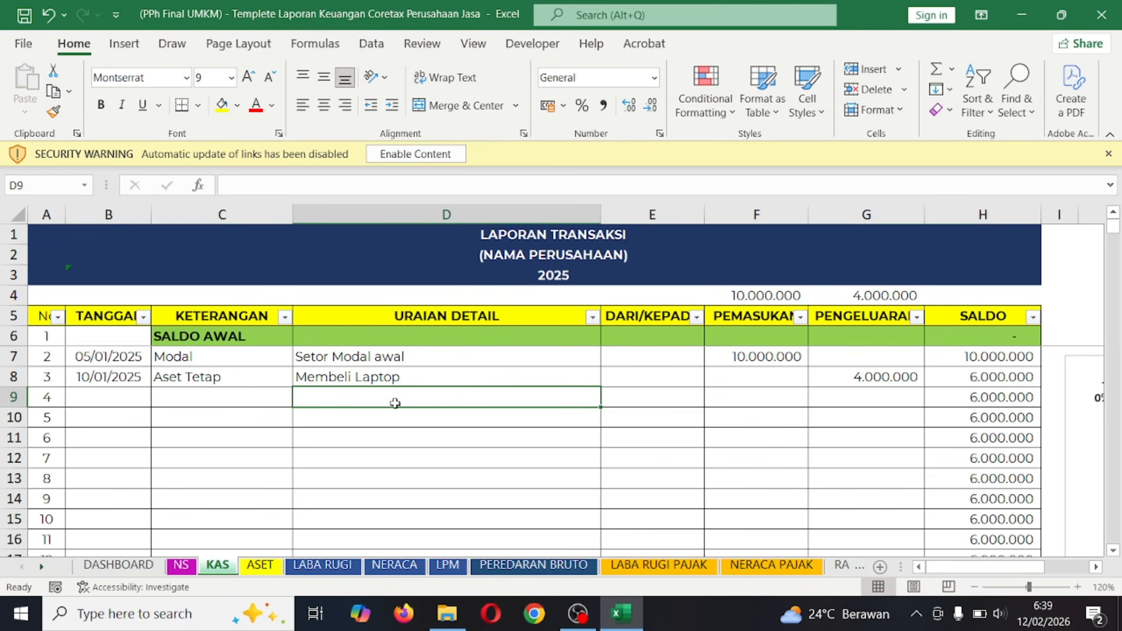
click(874, 383)
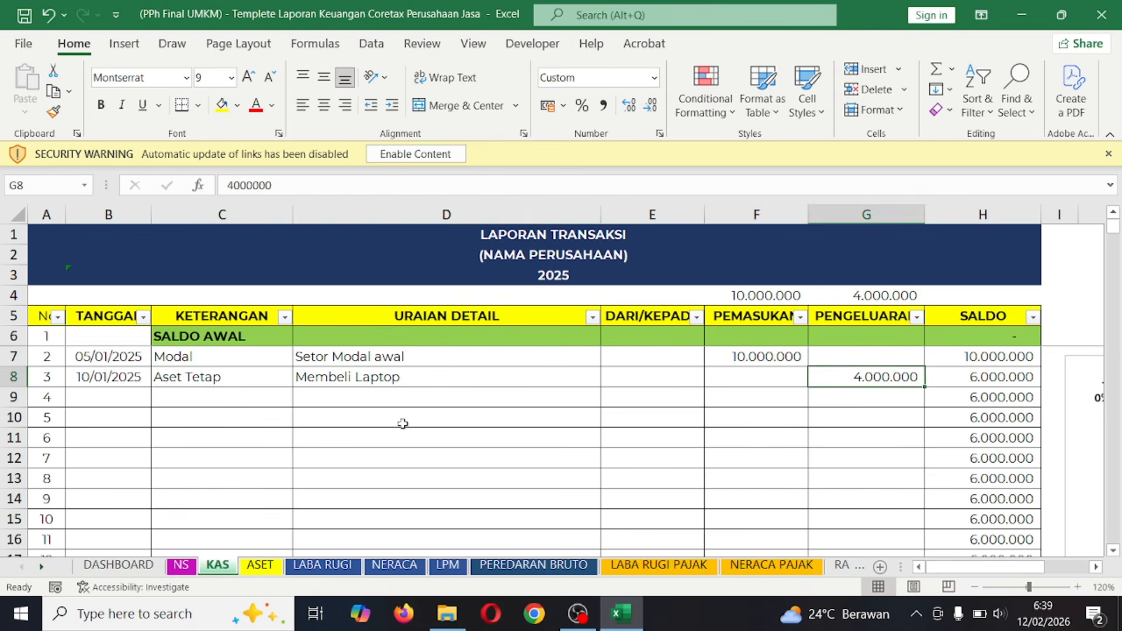
click(336, 416)
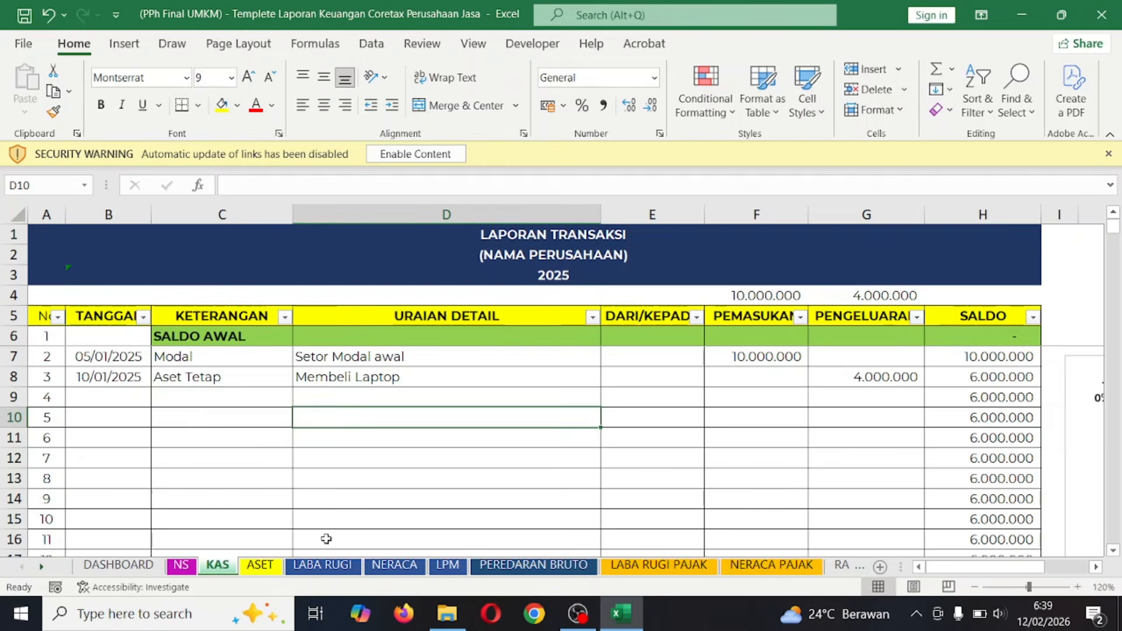
- Examine the Pendapatan, Biaya Jasa and Biaya Operasional sections of the LABA RUGI report
click(322, 564)
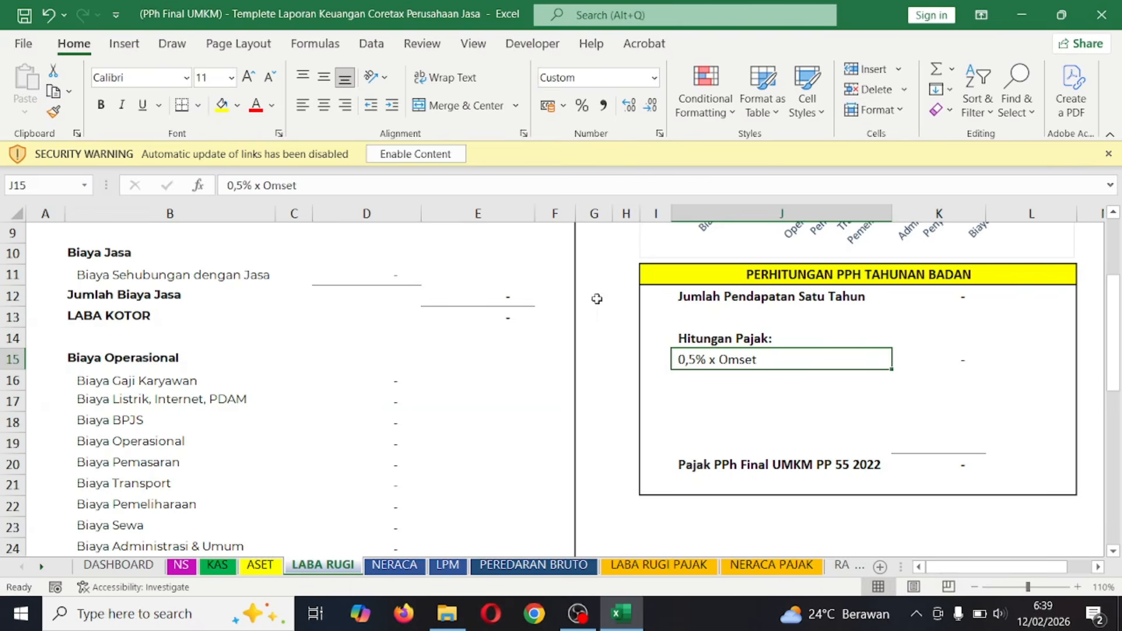
scroll(596, 298, up, 3)
click(381, 345)
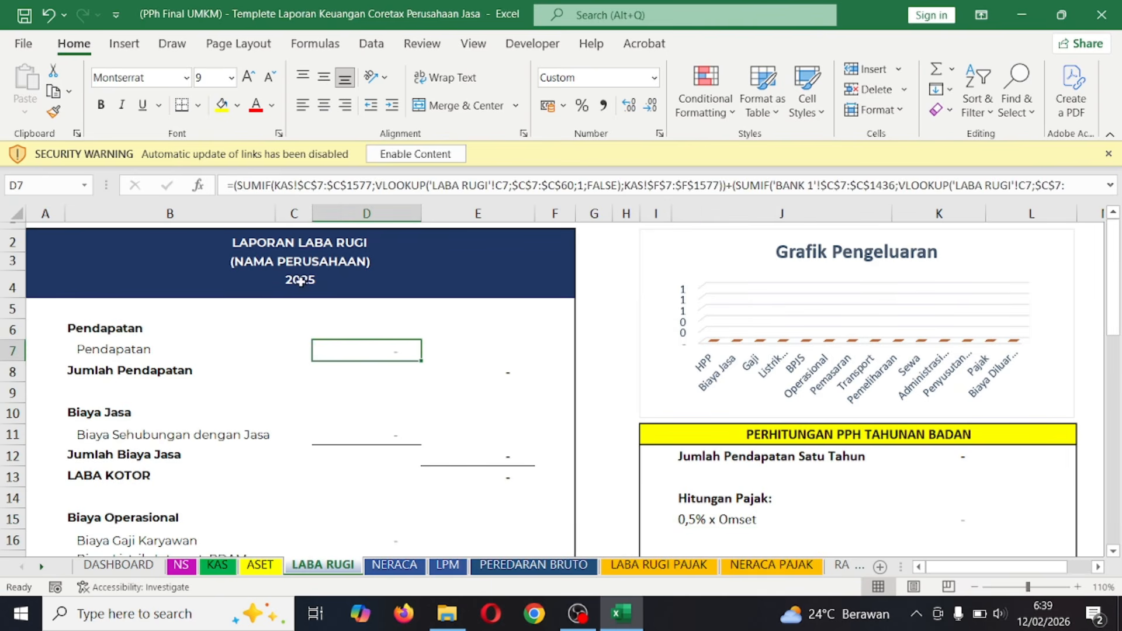
click(276, 263)
click(124, 355)
click(132, 453)
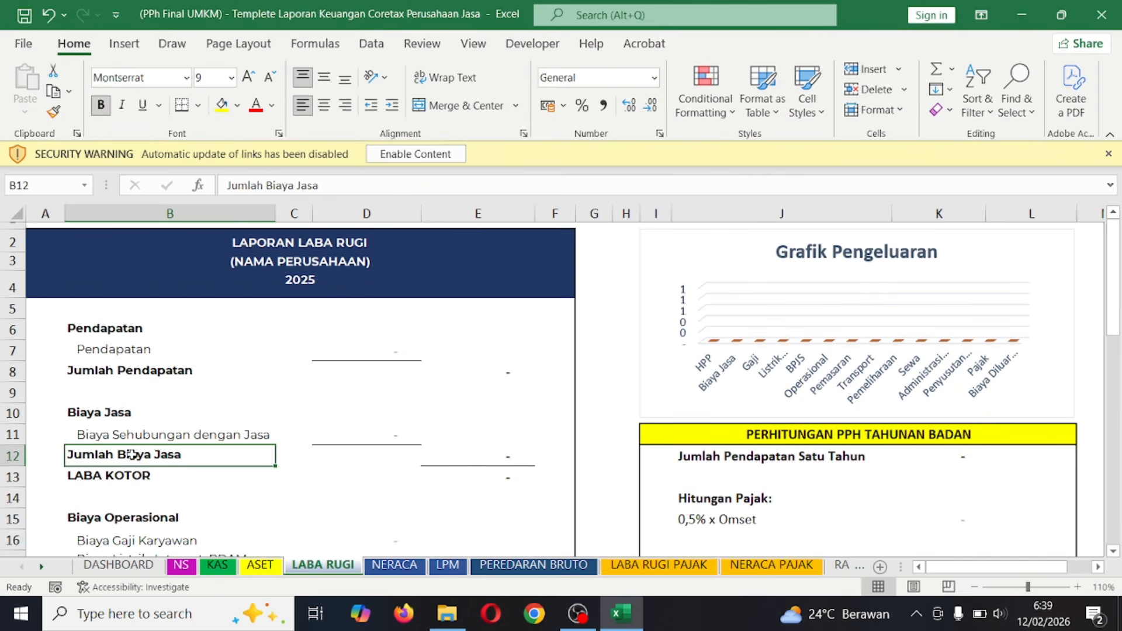
click(216, 422)
scroll(272, 442, down, 6)
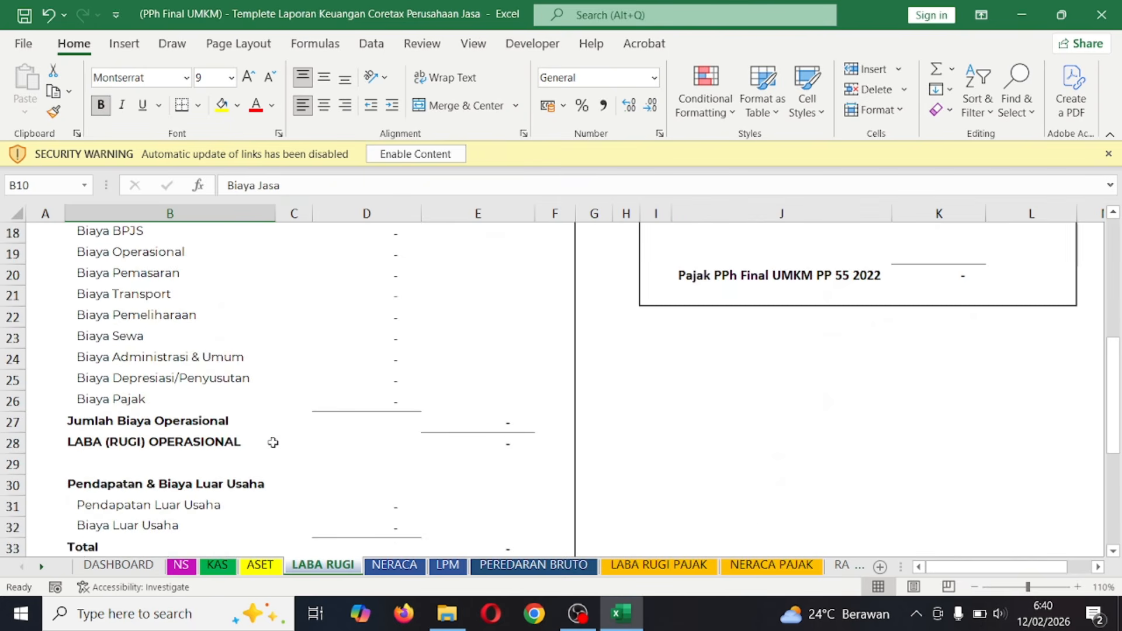
scroll(271, 439, up, 6)
scroll(759, 461, down, 1)
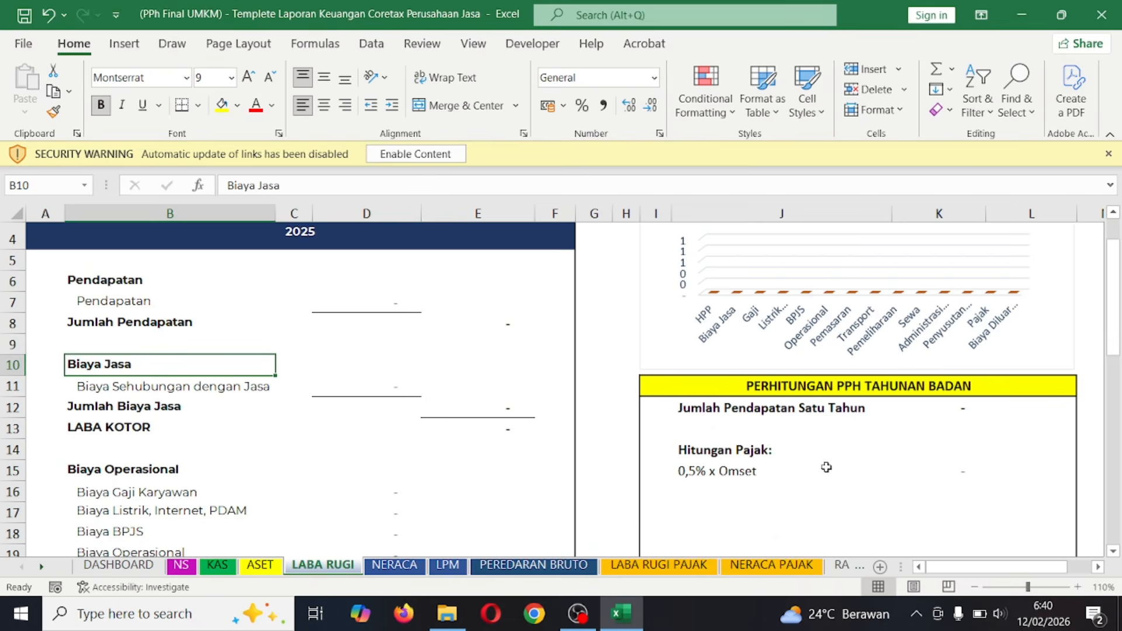
- Inspect the Hitungan Pajak and 0,5% x Omset lines in the PERHITUNGAN PPH TAHUNAN BADAN block
click(762, 431)
scroll(748, 409, down, 1)
click(743, 358)
click(735, 377)
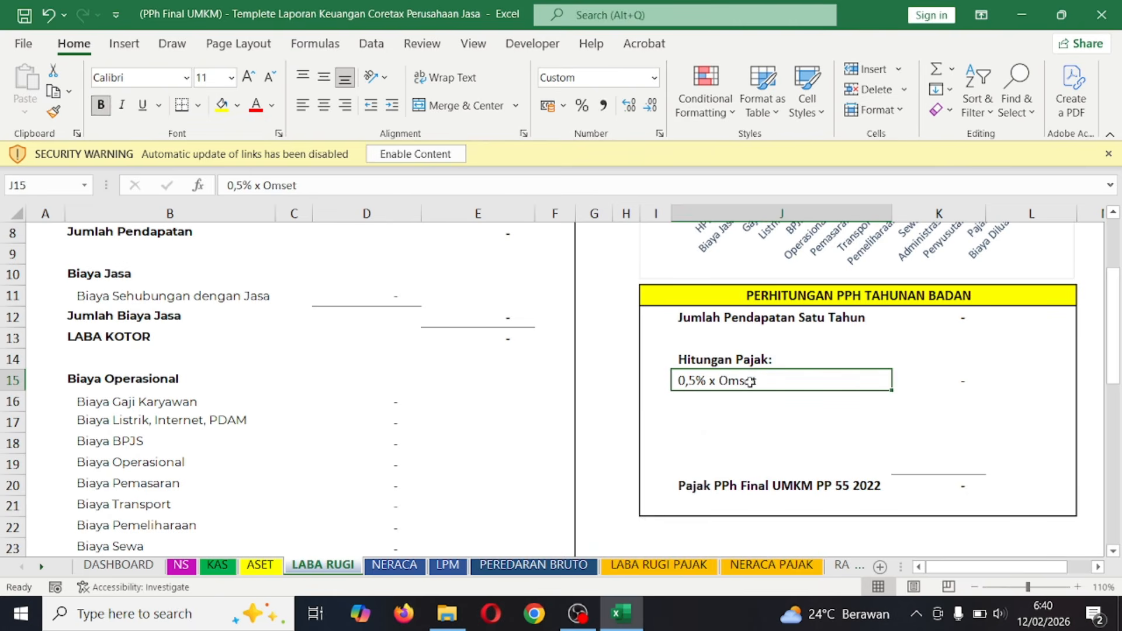
scroll(444, 392, up, 2)
scroll(444, 392, up, 1)
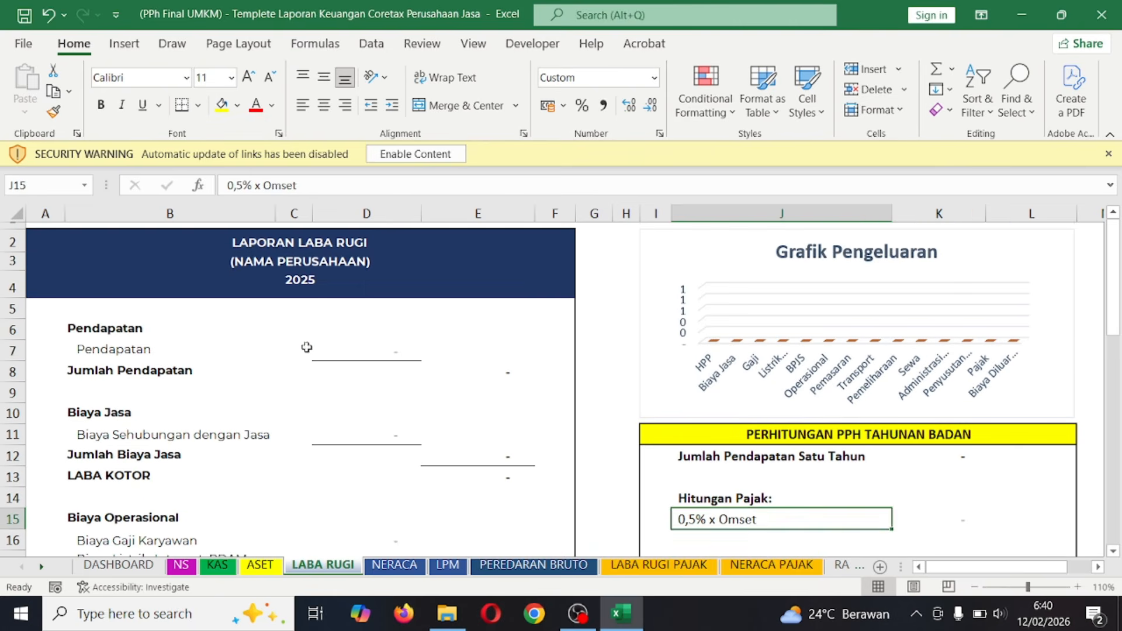
- Check the formula behind Pendapatan on LABA RUGI and view the balance sheet on NERACA
click(359, 351)
scroll(672, 494, down, 2)
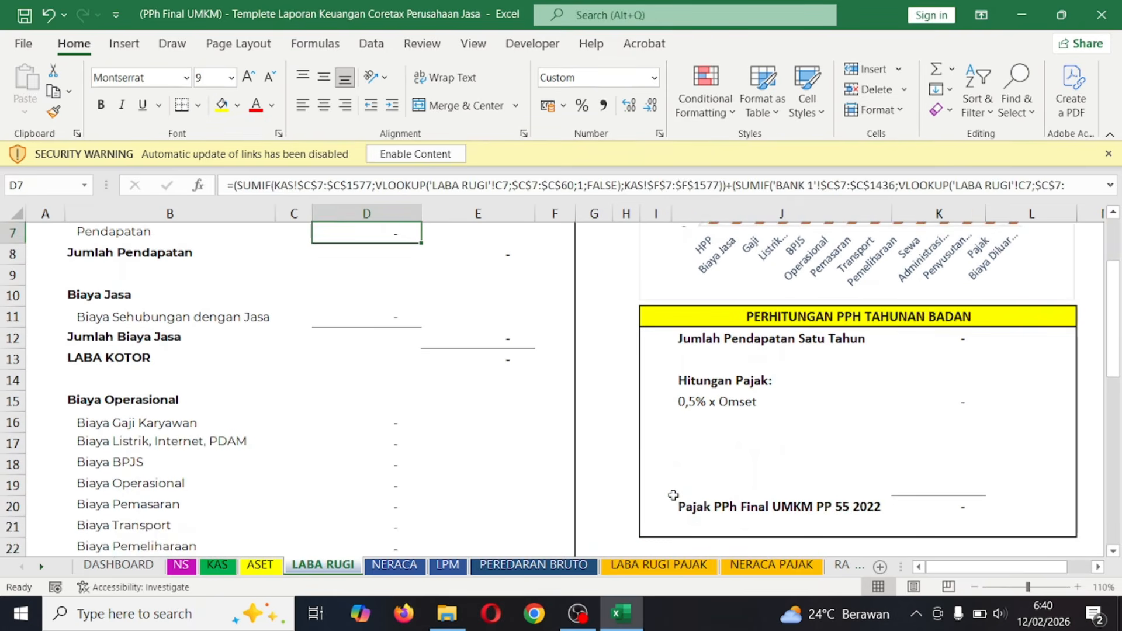
scroll(561, 367, up, 2)
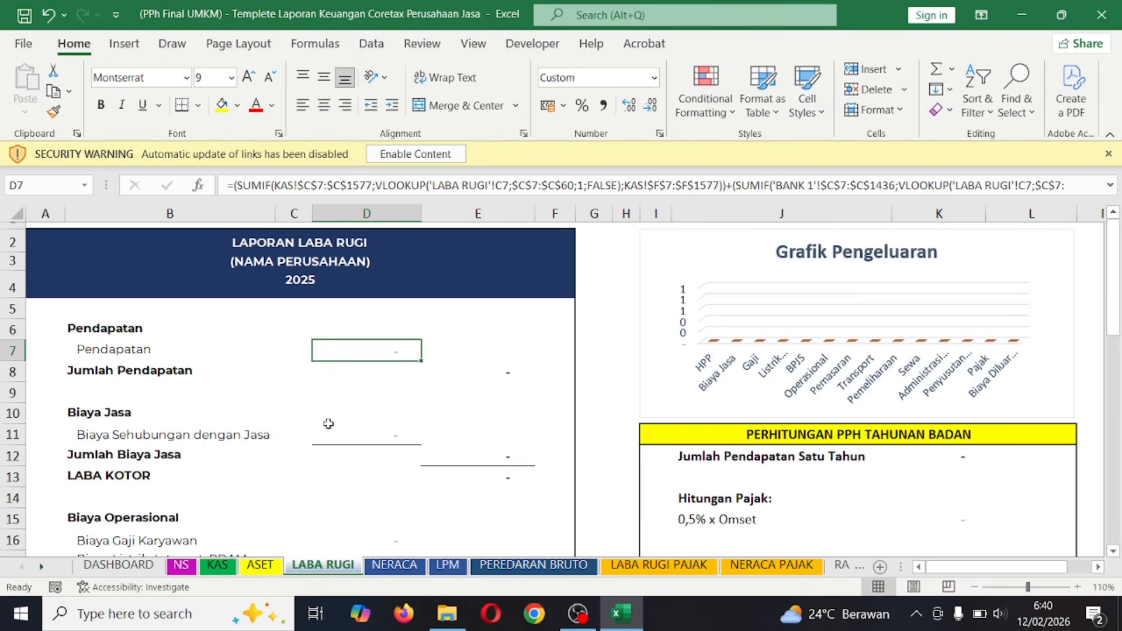
scroll(325, 421, down, 1)
click(402, 570)
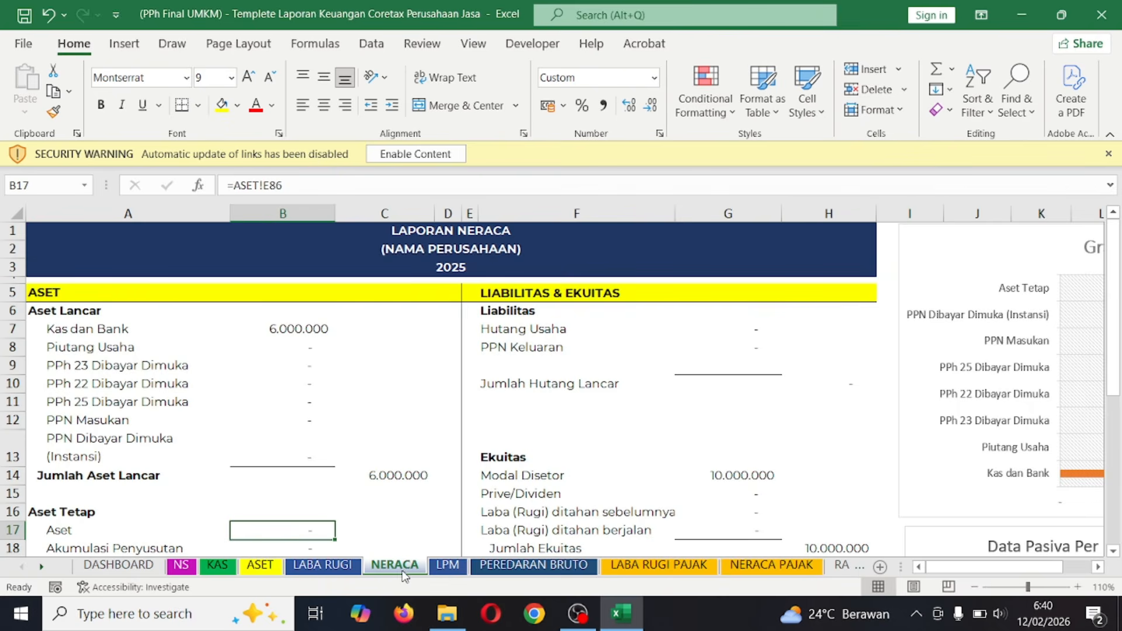
- In the PERALATAN section of the ASET sheet, register Laptop as item 1, acquired 10/01/2025 at a price of 4.000.000
click(260, 565)
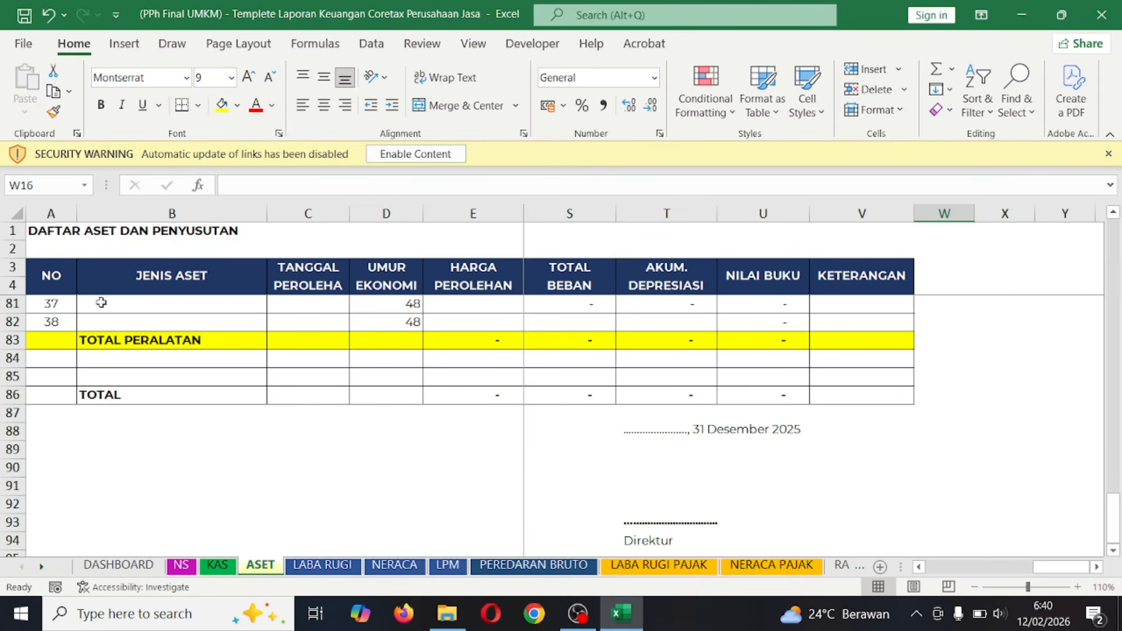
scroll(129, 362, up, 12)
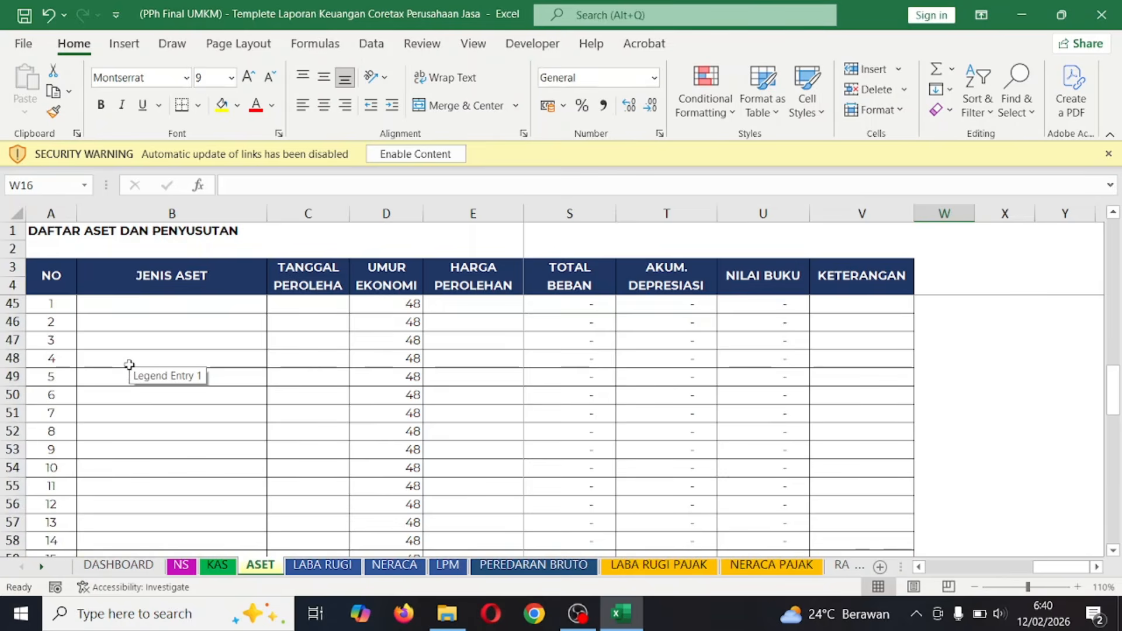
click(104, 375)
text(Laptop)
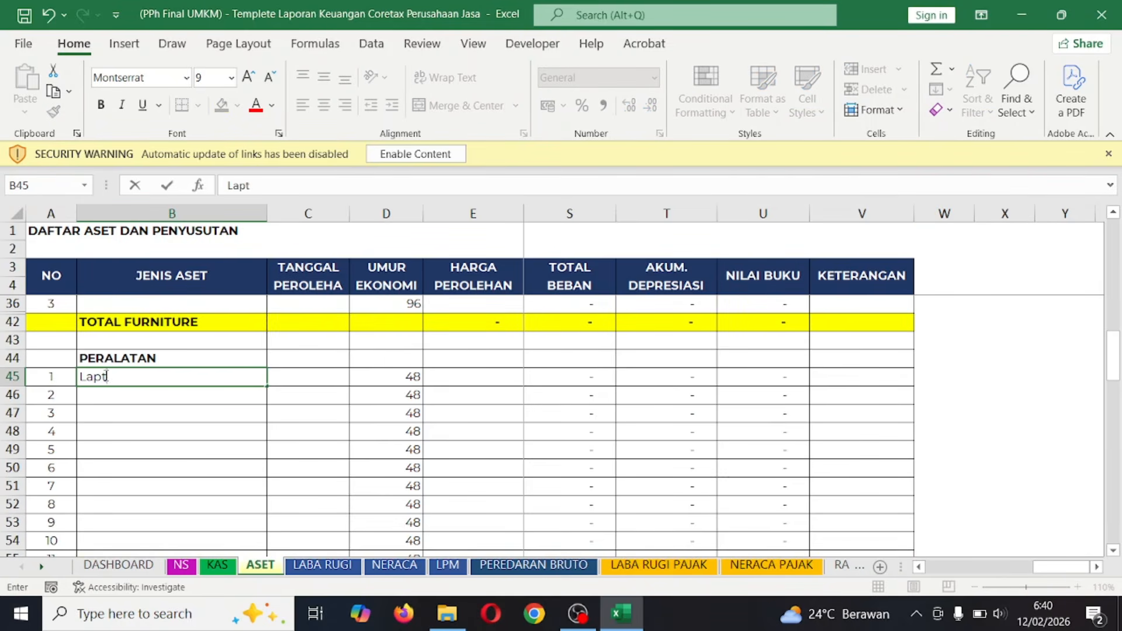
key(Tab)
text(10)
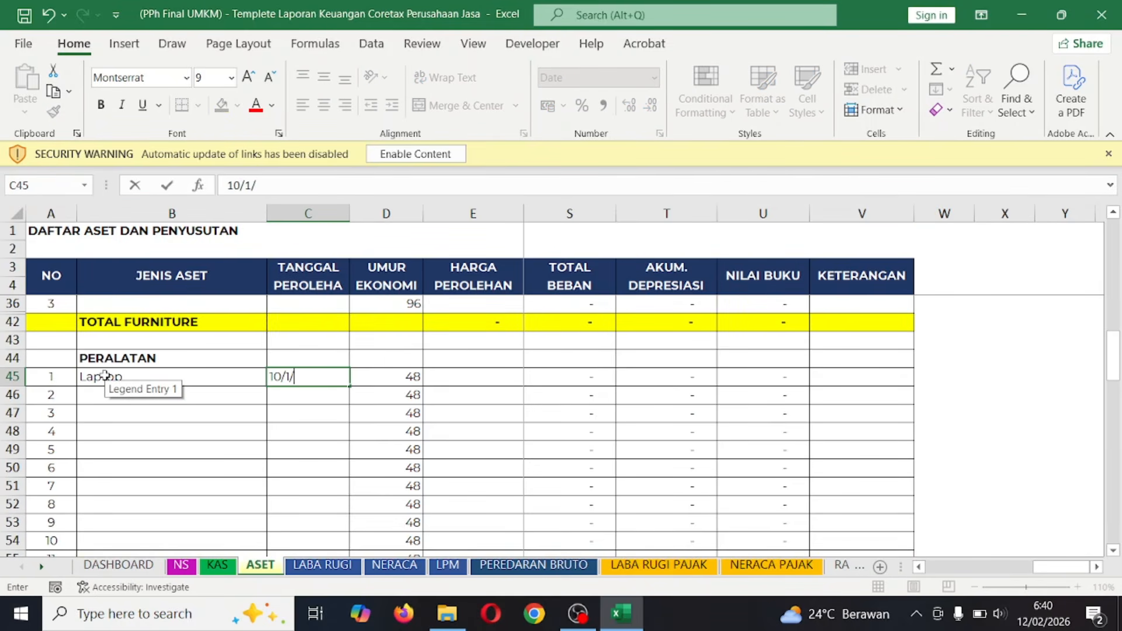
text(/01/2025)
key(Tab)
key(Tab)
text(4.0)
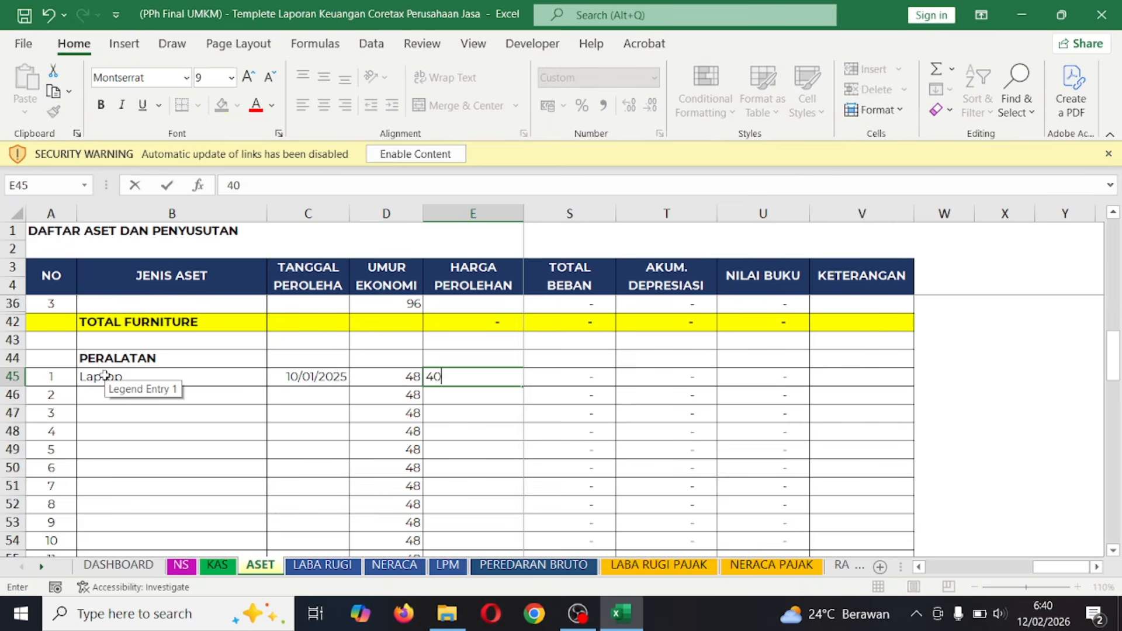
text(00.000)
key(Tab)
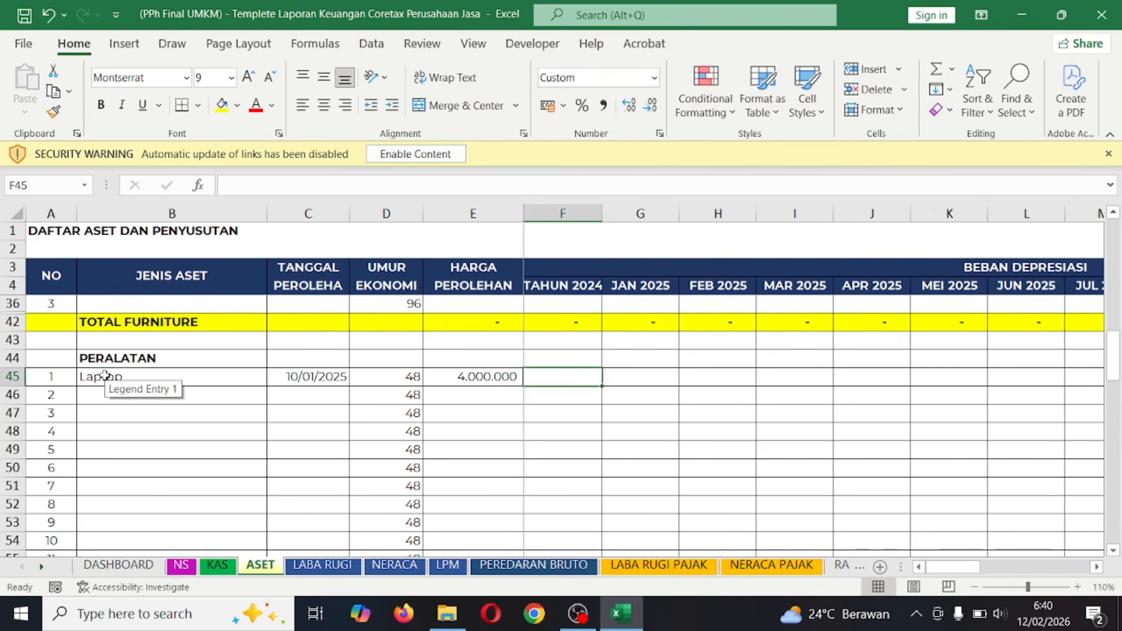
- Calculate the laptop's JAN 2025 depreciation by dividing its acquisition price by its economic life with =E45/D45
key(Tab)
text(=)
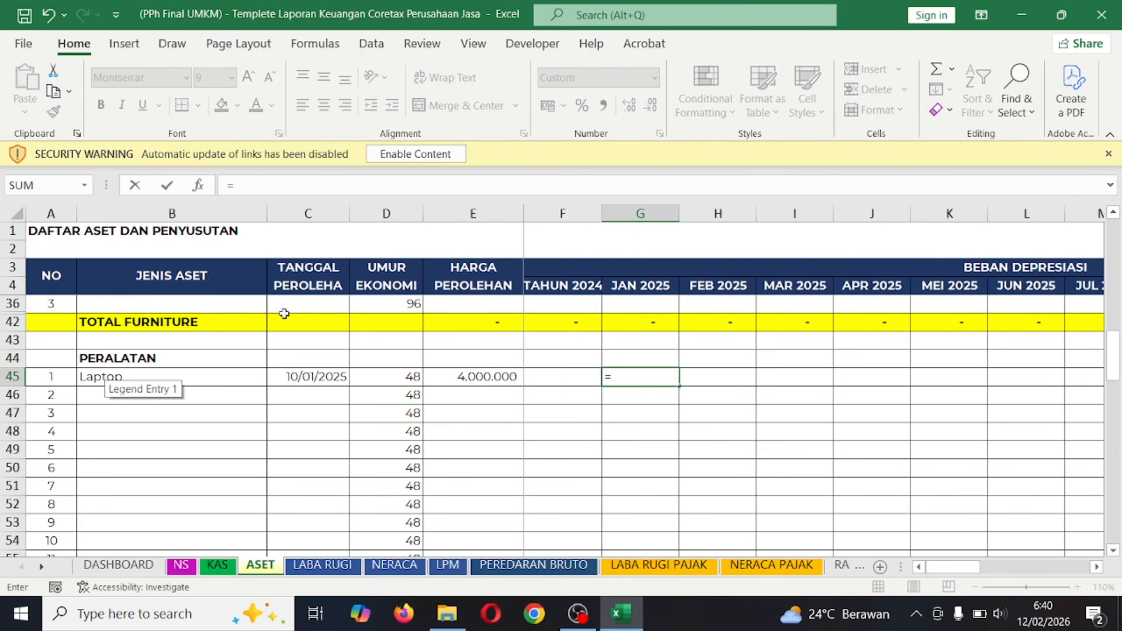
click(473, 380)
text(/)
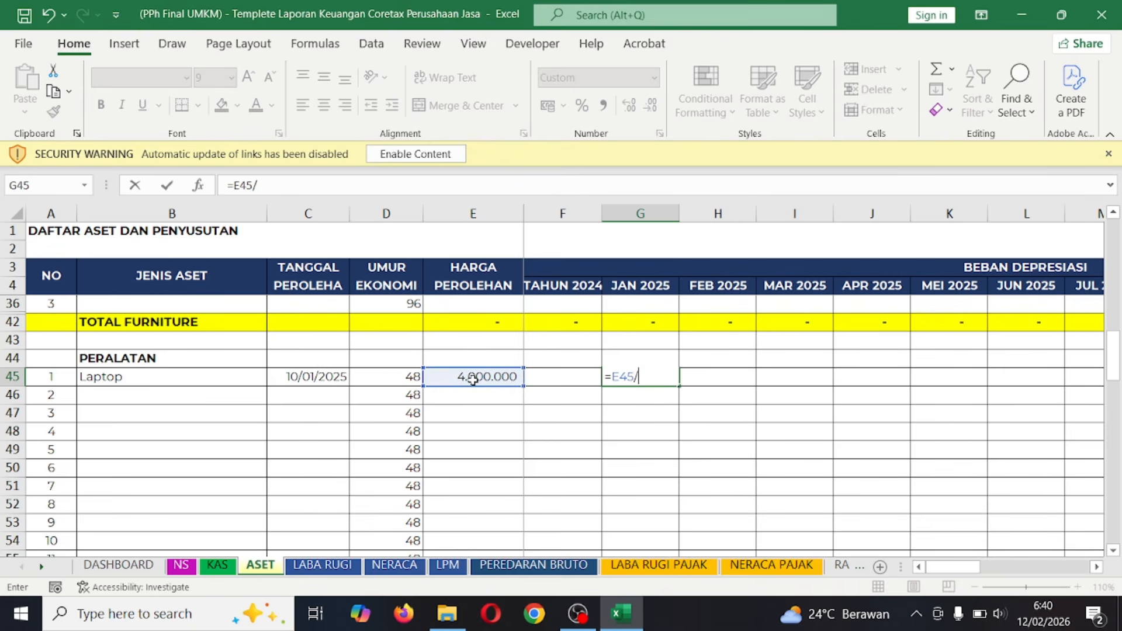
click(373, 380)
key(Return)
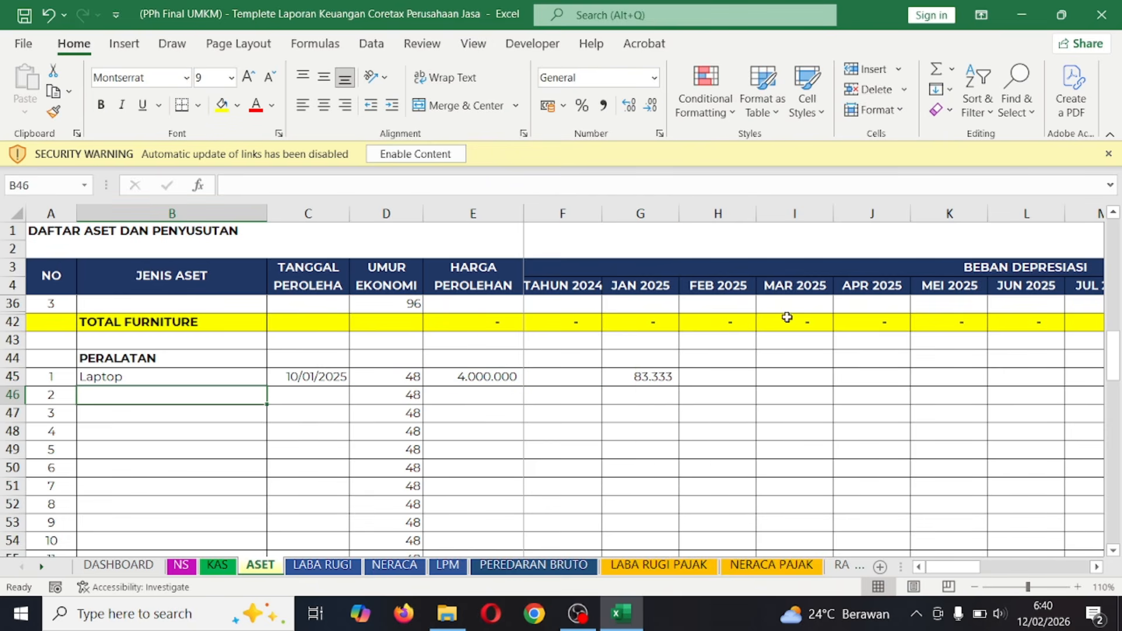
- Copy the laptop's JAN 2025 depreciation as values into FEB 2025 through DES 2025 (H45:R45) and check its TOTAL BEBAN formula
click(647, 368)
click(647, 377)
key(ctrl+c)
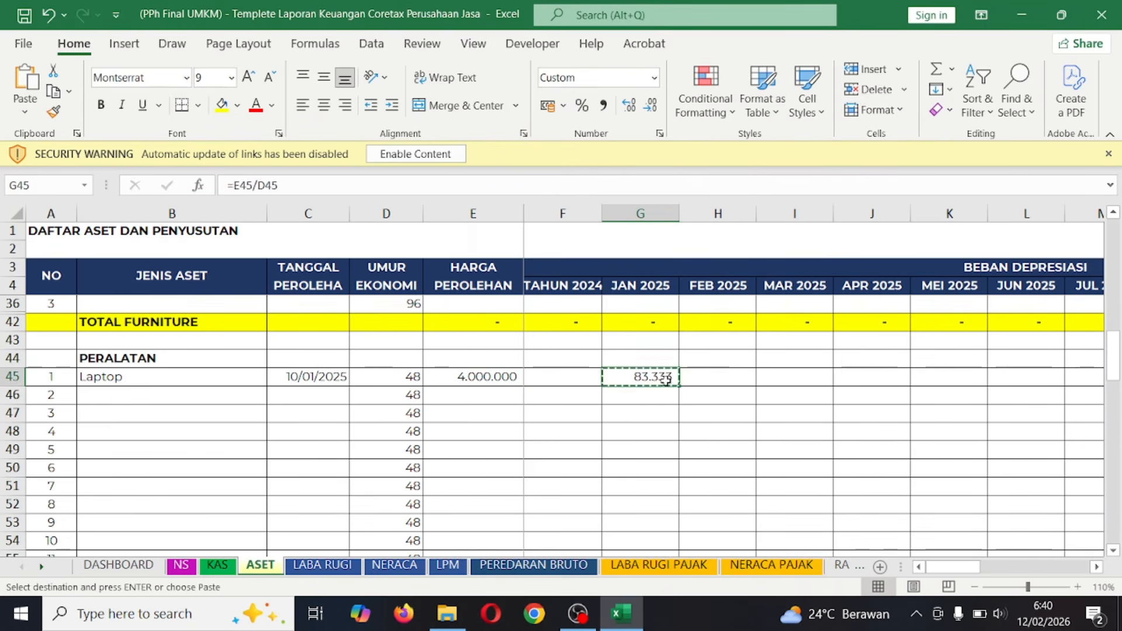
click(713, 376)
drag(714, 376, 1019, 376)
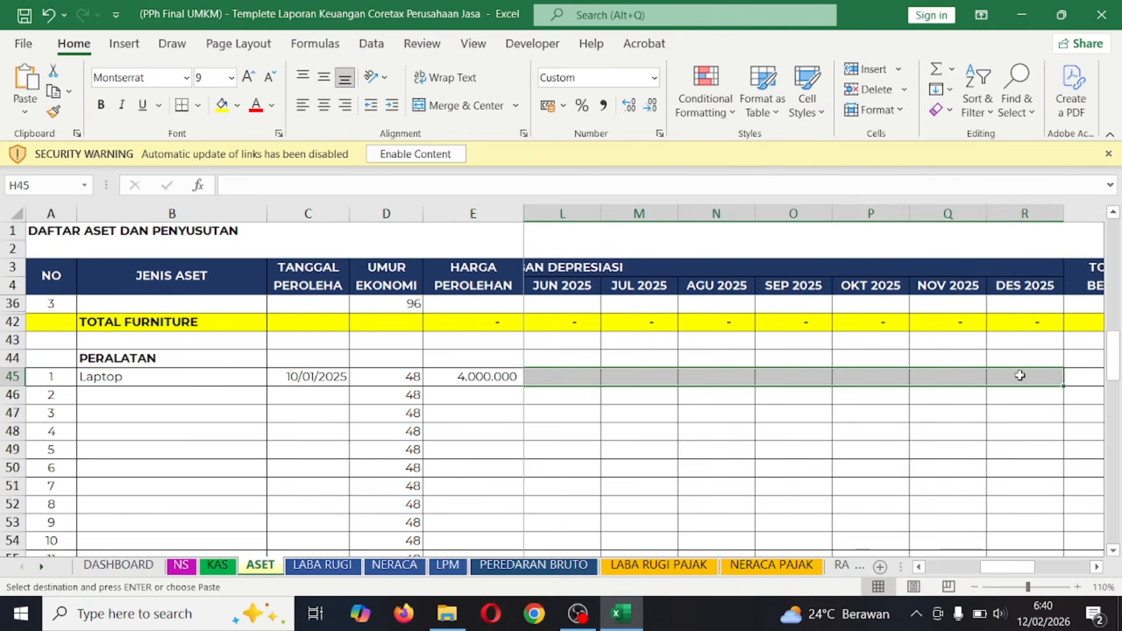
right_click(1019, 374)
click(889, 220)
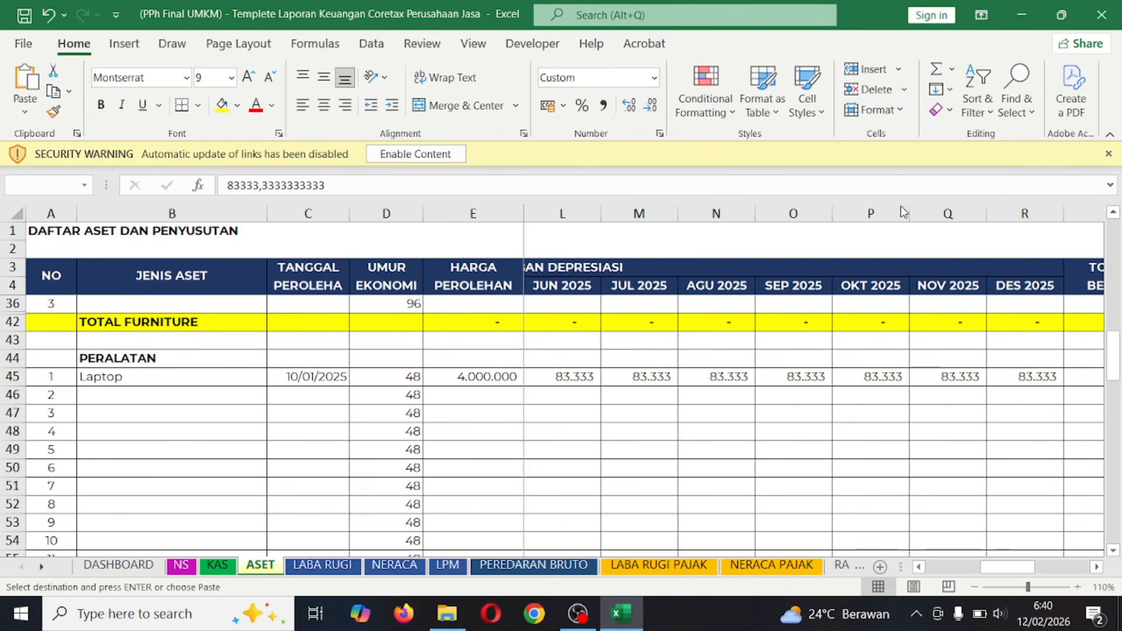
click(806, 431)
scroll(864, 451, right, 3)
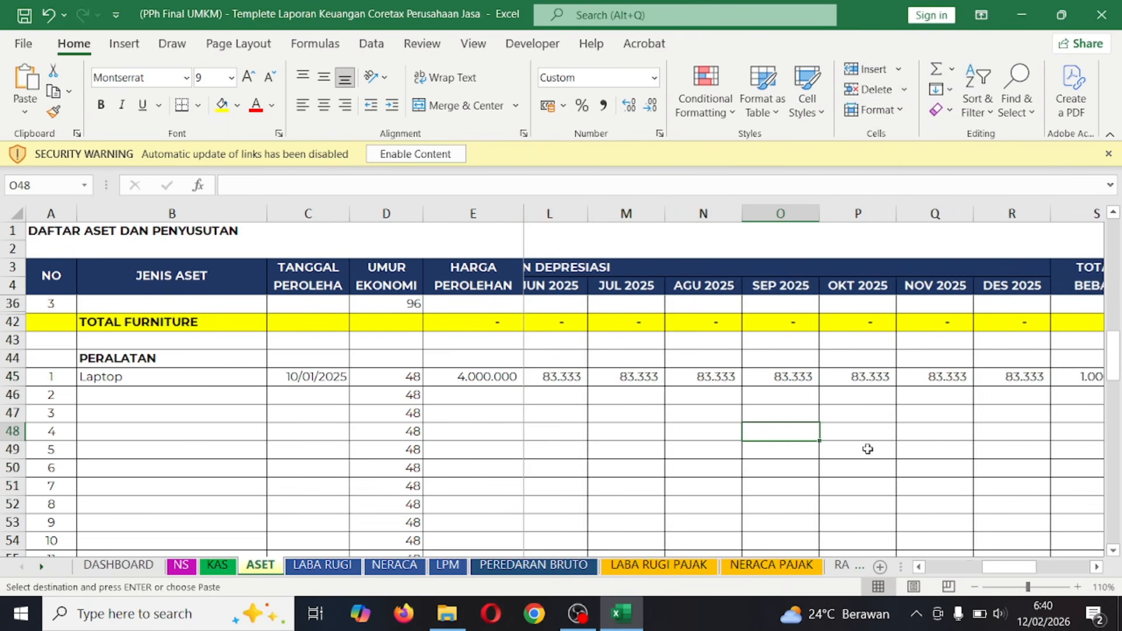
click(621, 374)
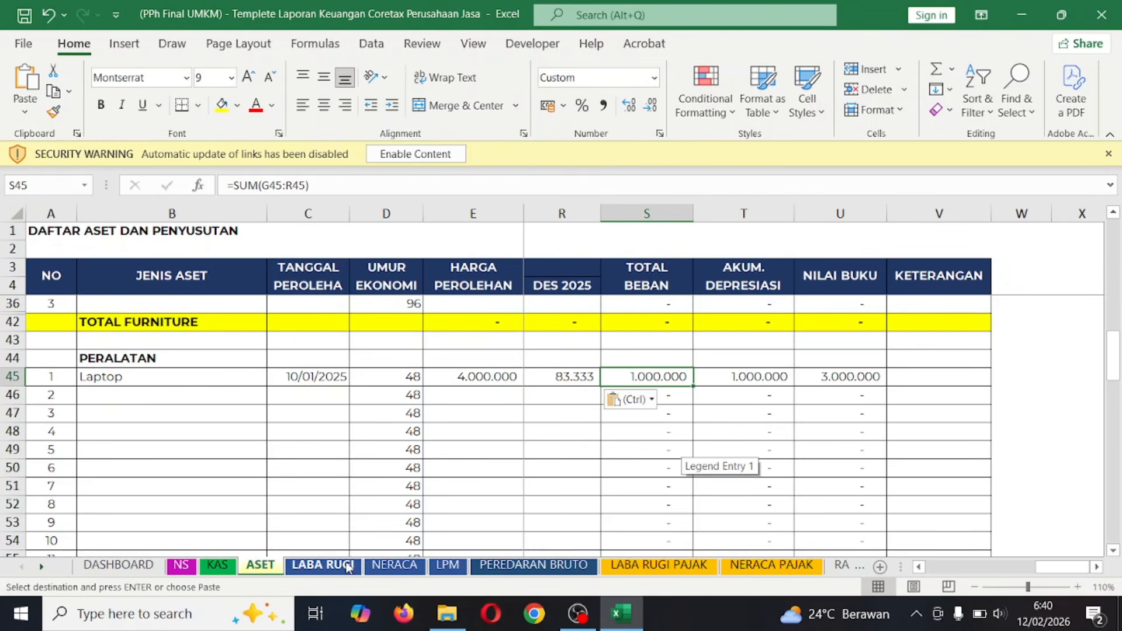
- Check the Biaya Depresiasi/Penyusutan line on the LABA RUGI sheet and the formula behind its amount
click(323, 564)
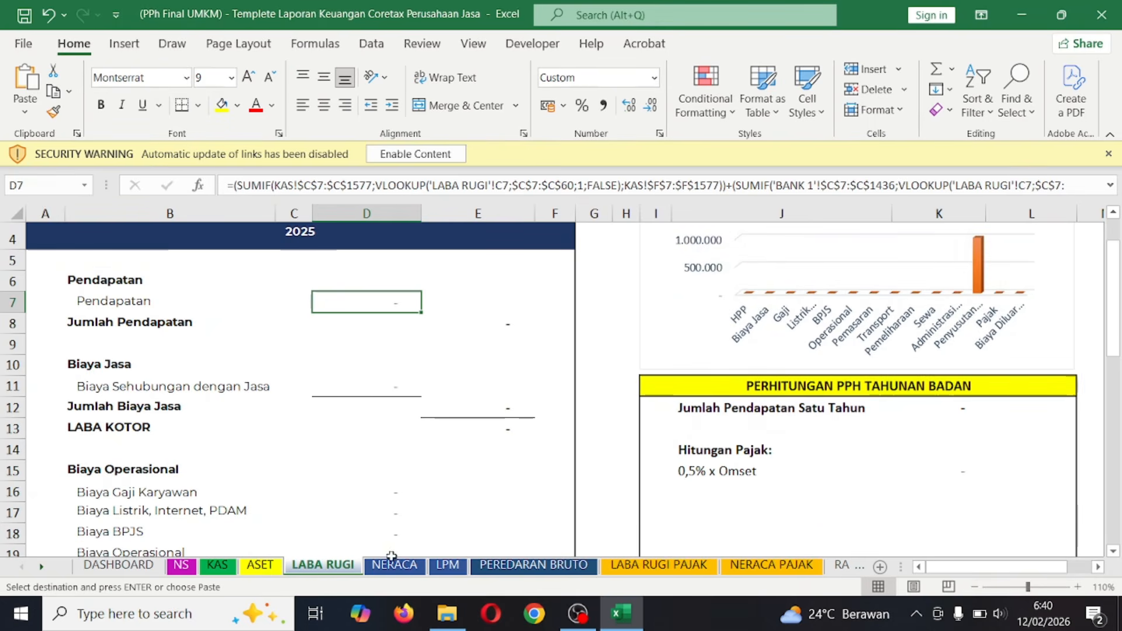
key(ctrl+Page_Down)
click(329, 563)
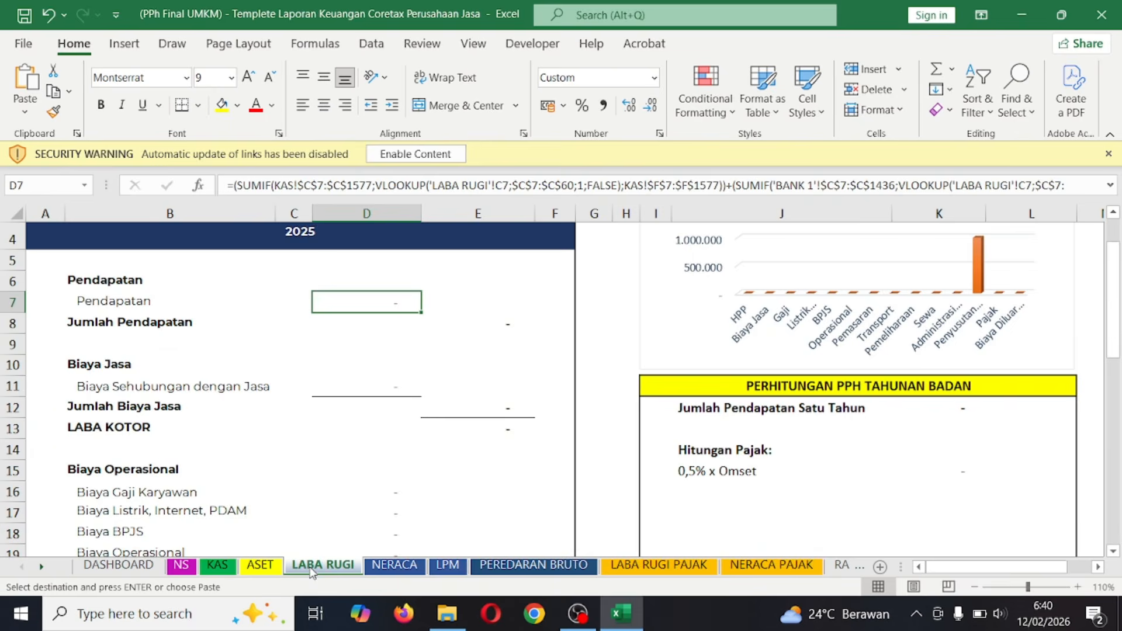
scroll(337, 430, down, 3)
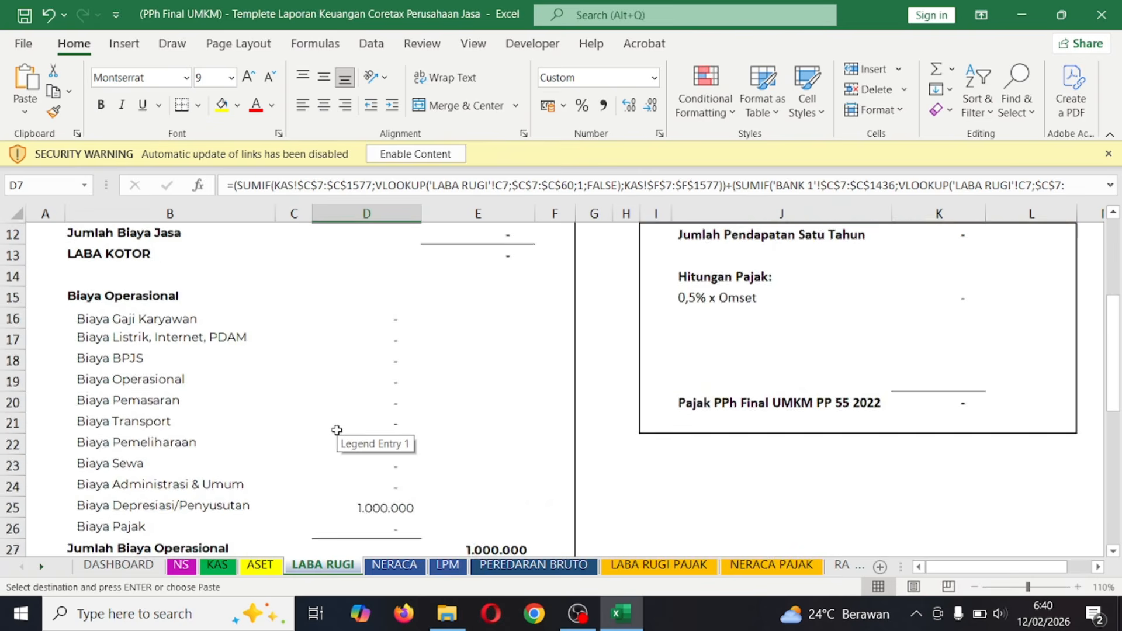
click(172, 433)
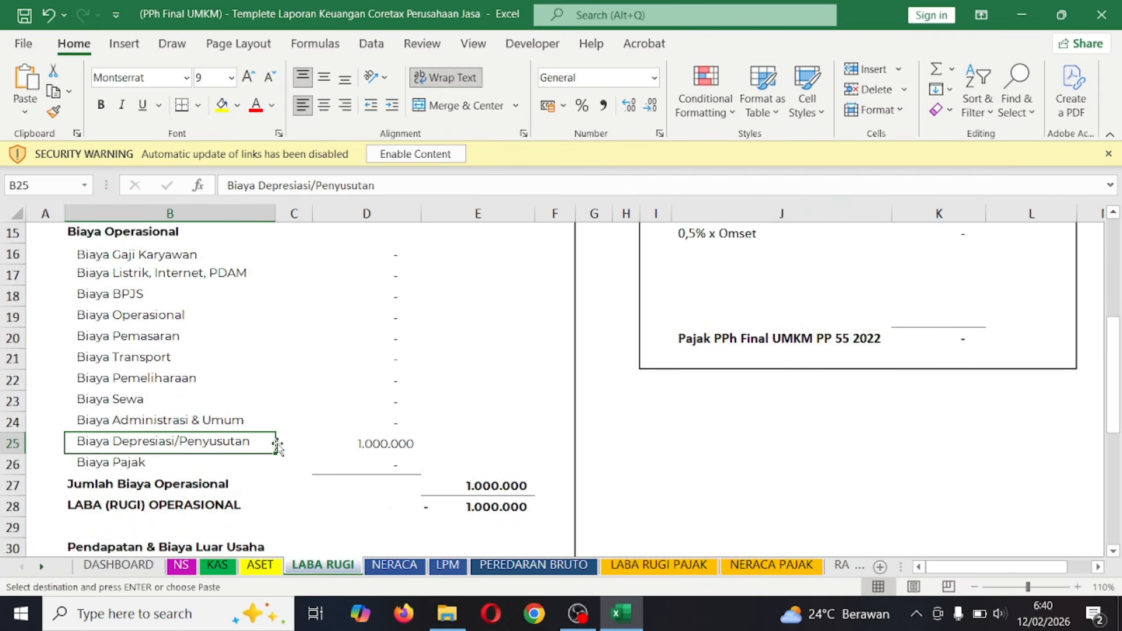
click(365, 445)
scroll(337, 380, up, 1)
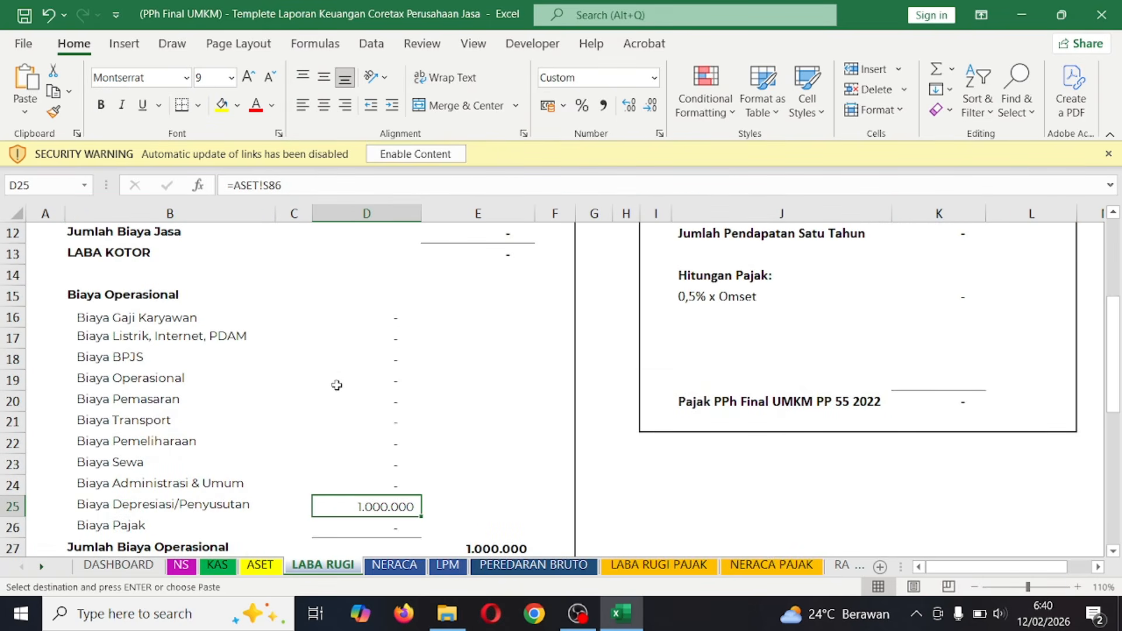
- Check the formulas behind Akumulasi Penyusutan and Aset in the Aset Tetap section of NERACA
click(394, 565)
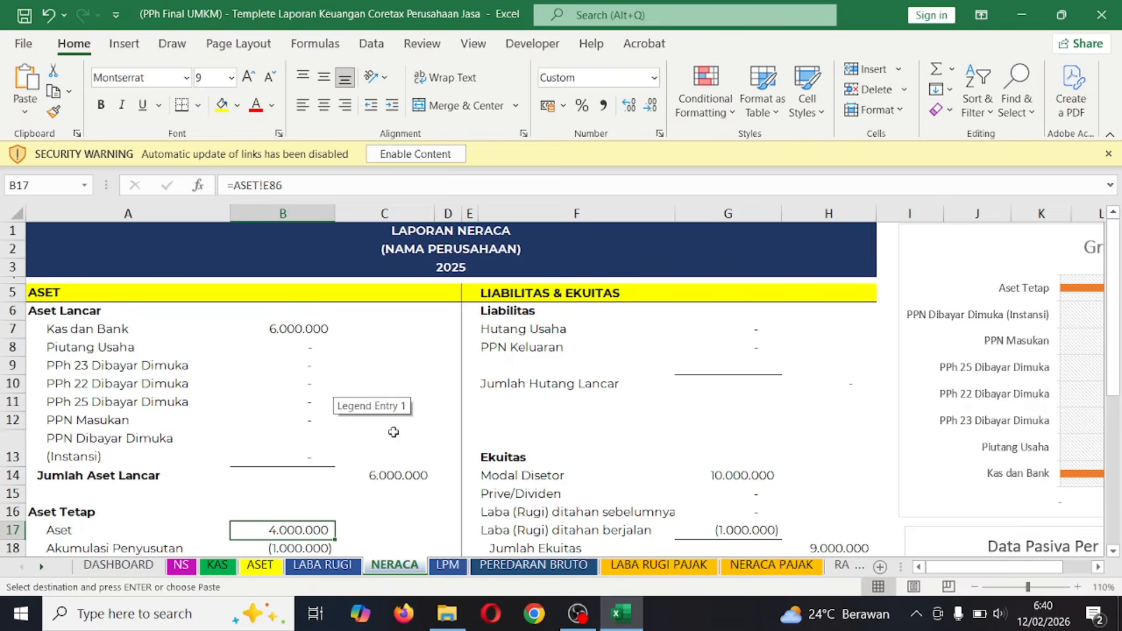
scroll(393, 431, down, 2)
click(288, 434)
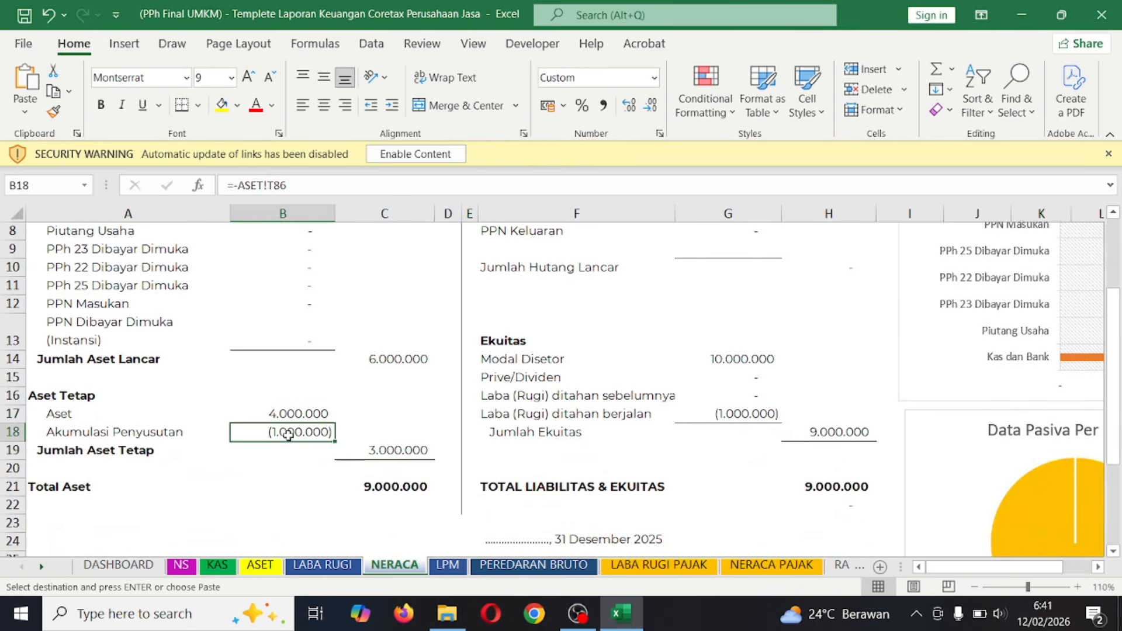
click(288, 416)
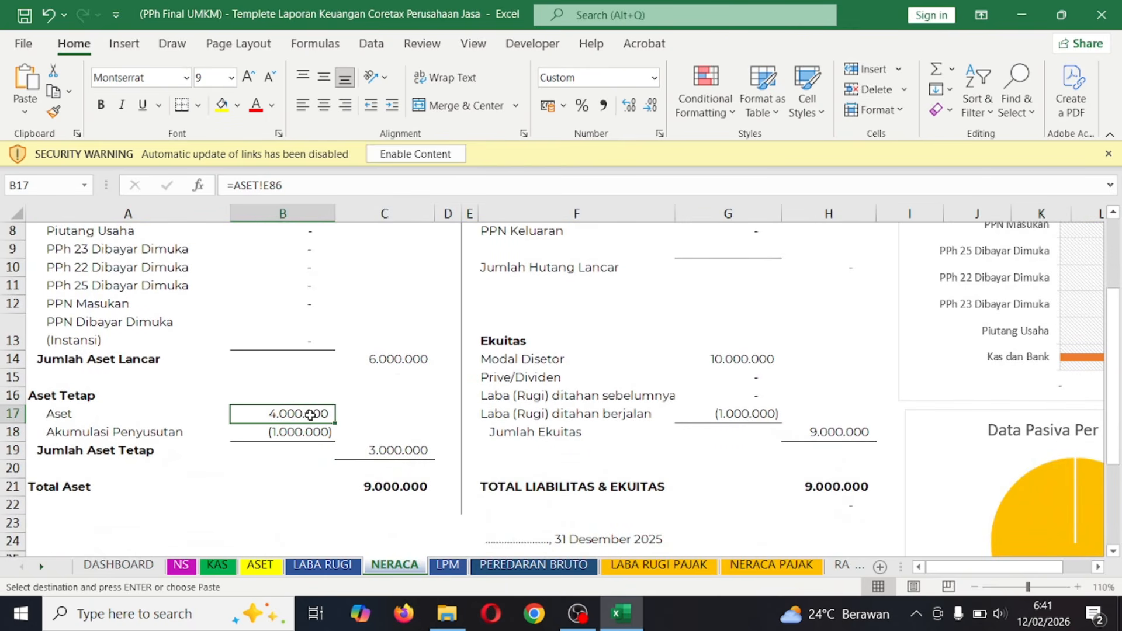
scroll(397, 368, up, 3)
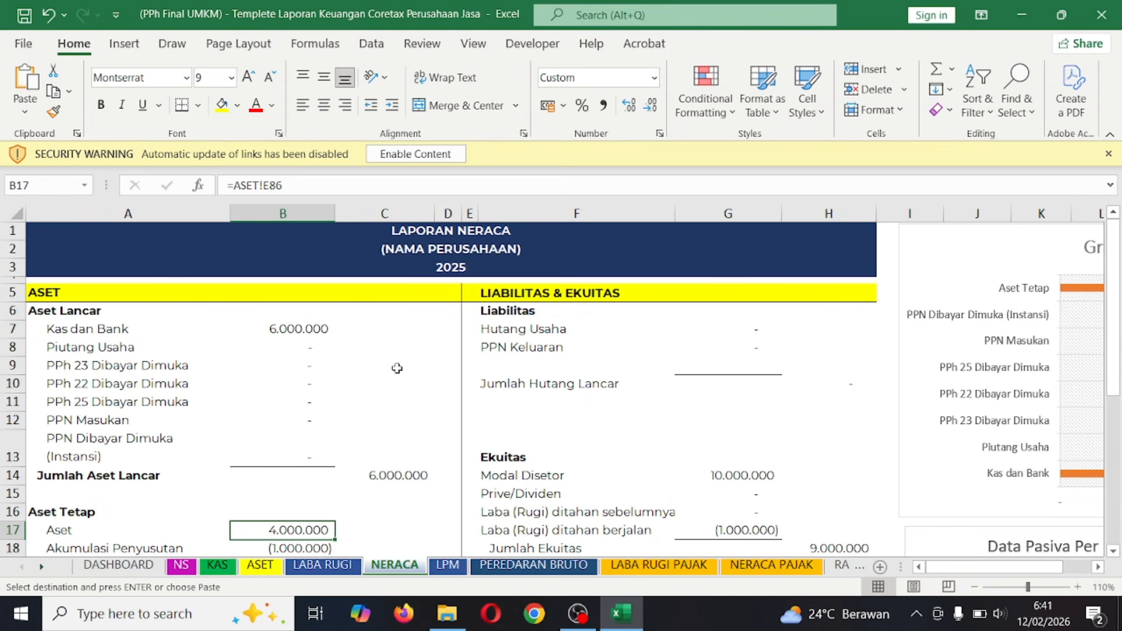
- Review the LAPORAN NERACA heading and the asset, liability and equity lines beneath it
click(415, 240)
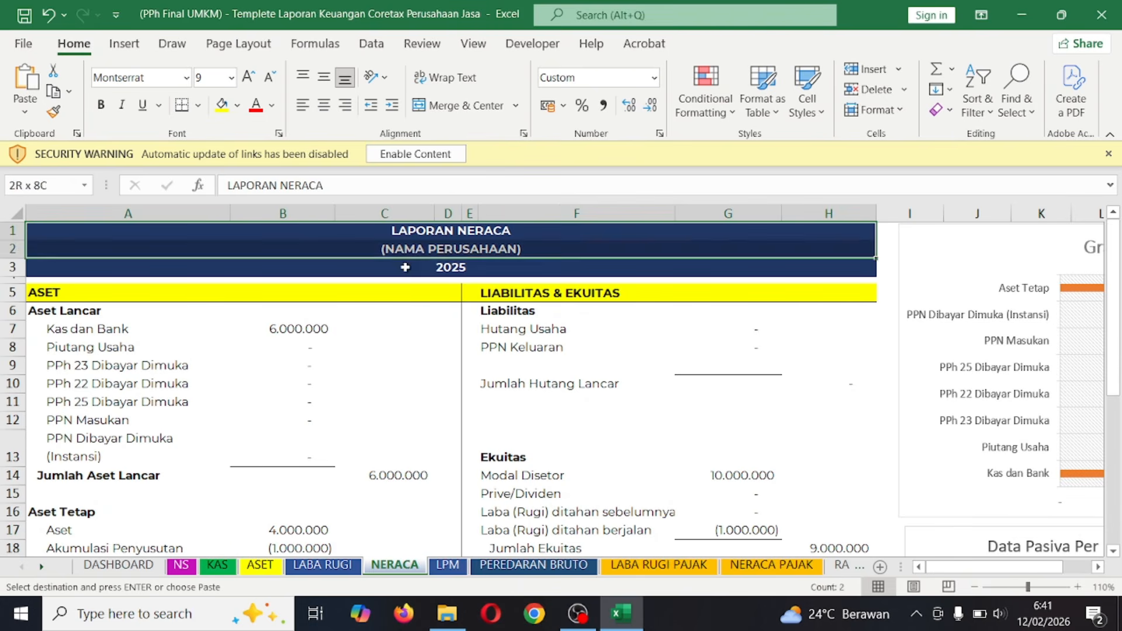
click(256, 326)
drag(63, 333, 795, 537)
click(358, 368)
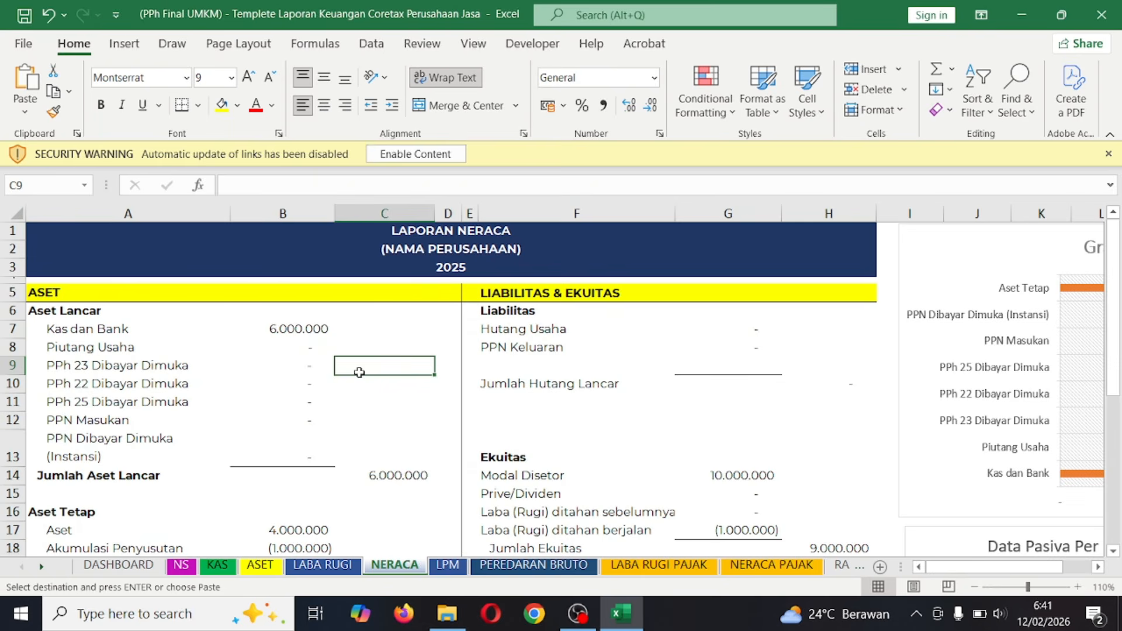
click(410, 441)
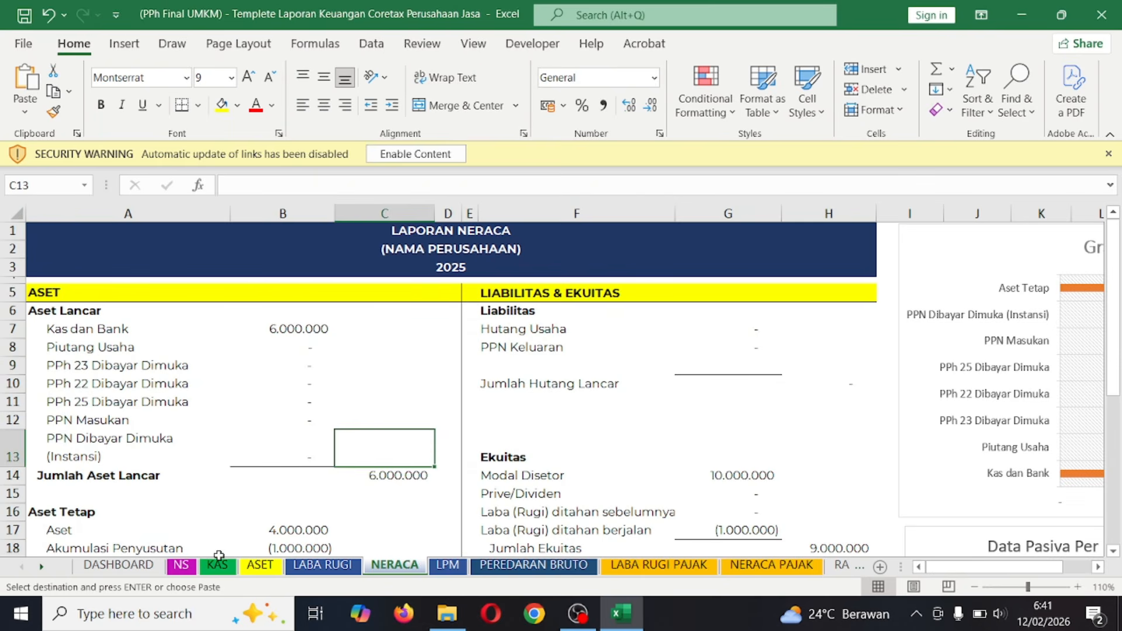
scroll(502, 375, down, 1)
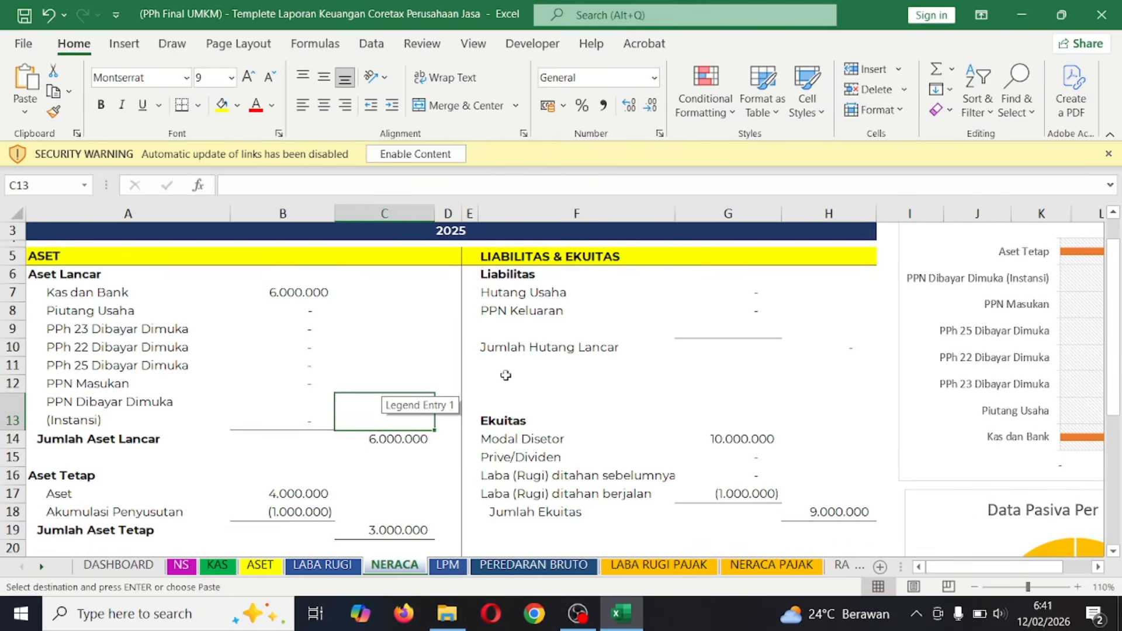
- Inspect the formulas behind Kas dan Bank, Modal Disetor and Laba (Rugi) ditahan berjalan on NERACA
click(296, 291)
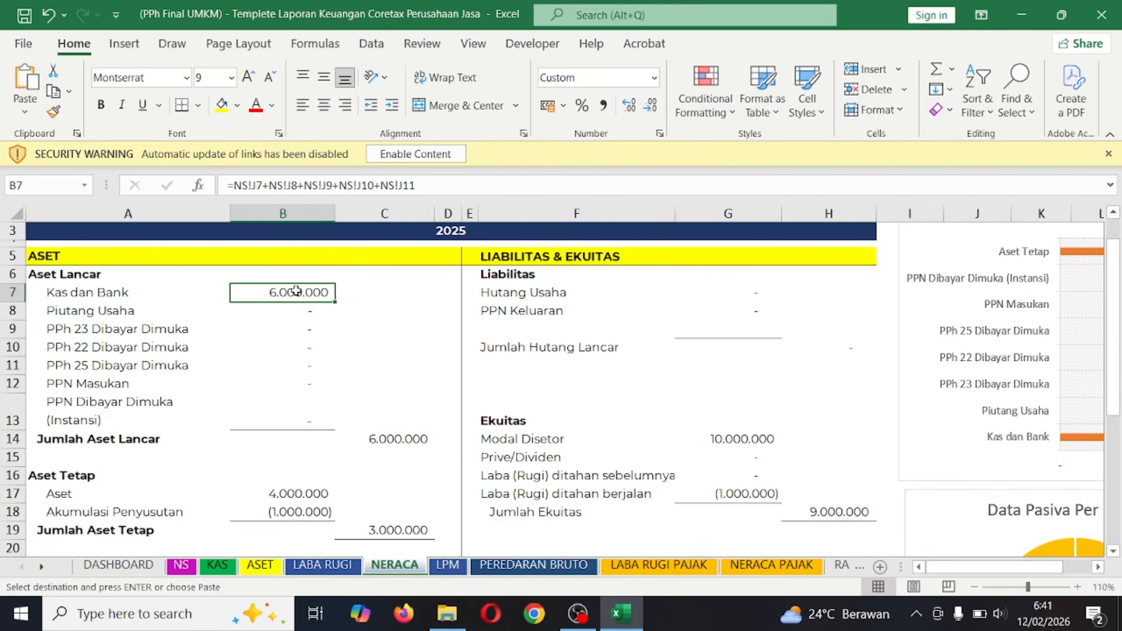
scroll(593, 375, down, 1)
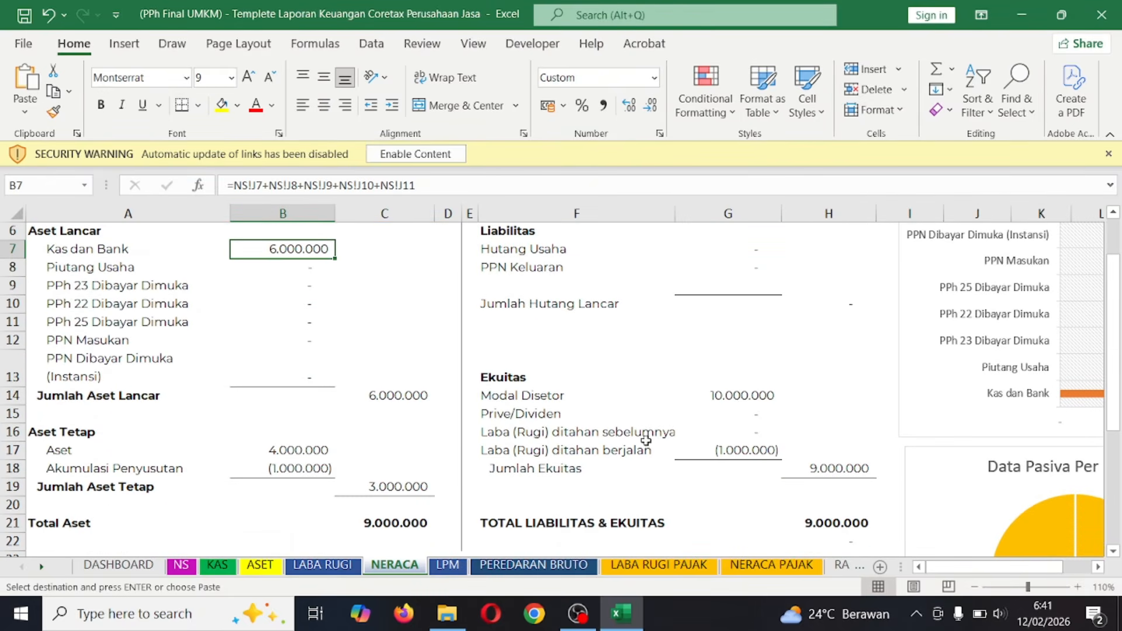
click(743, 399)
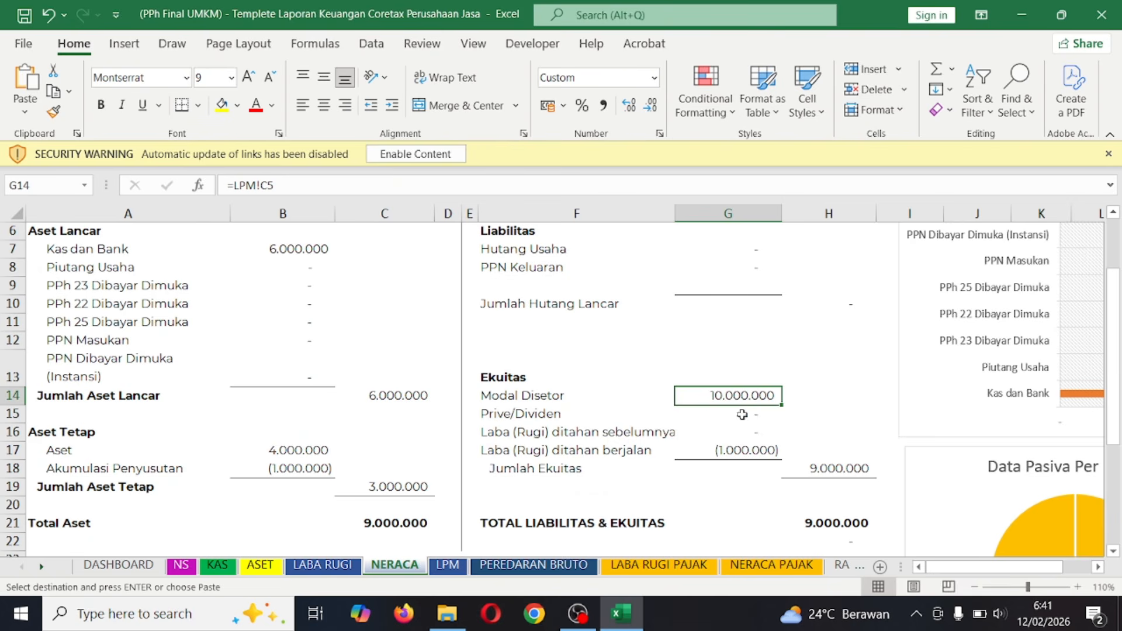
click(735, 449)
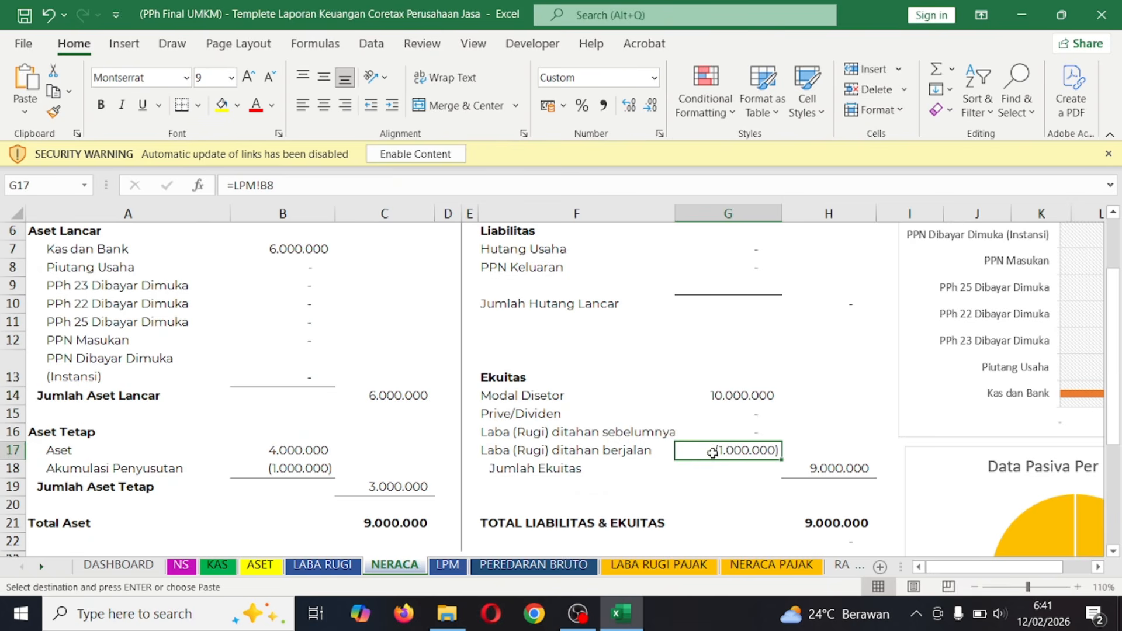
scroll(670, 441, down, 1)
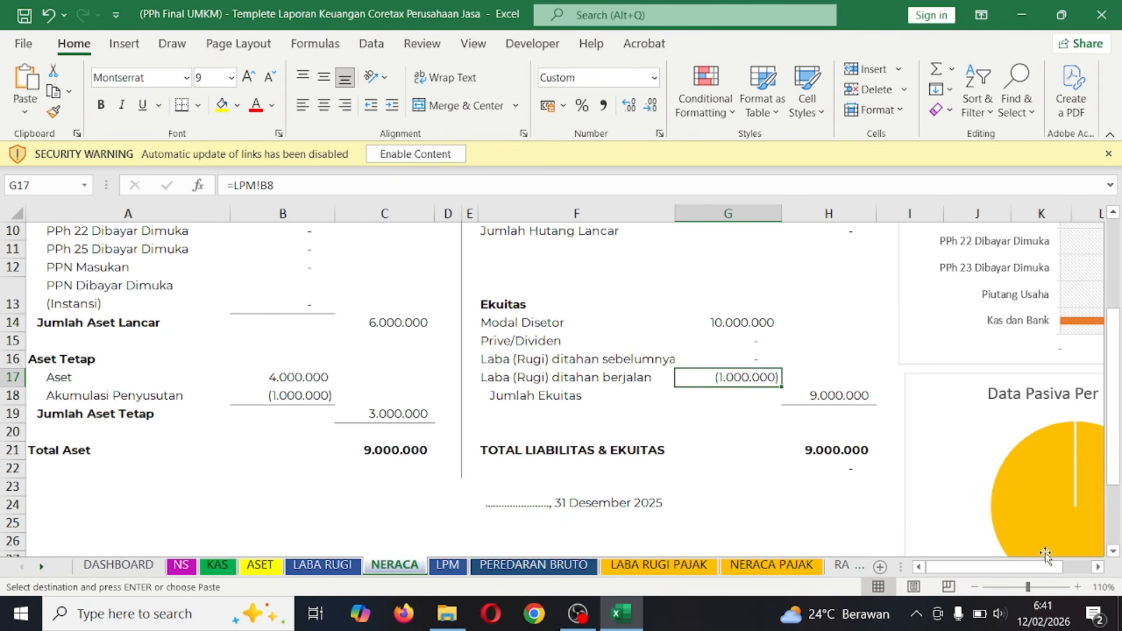
click(1077, 586)
scroll(656, 358, up, 1)
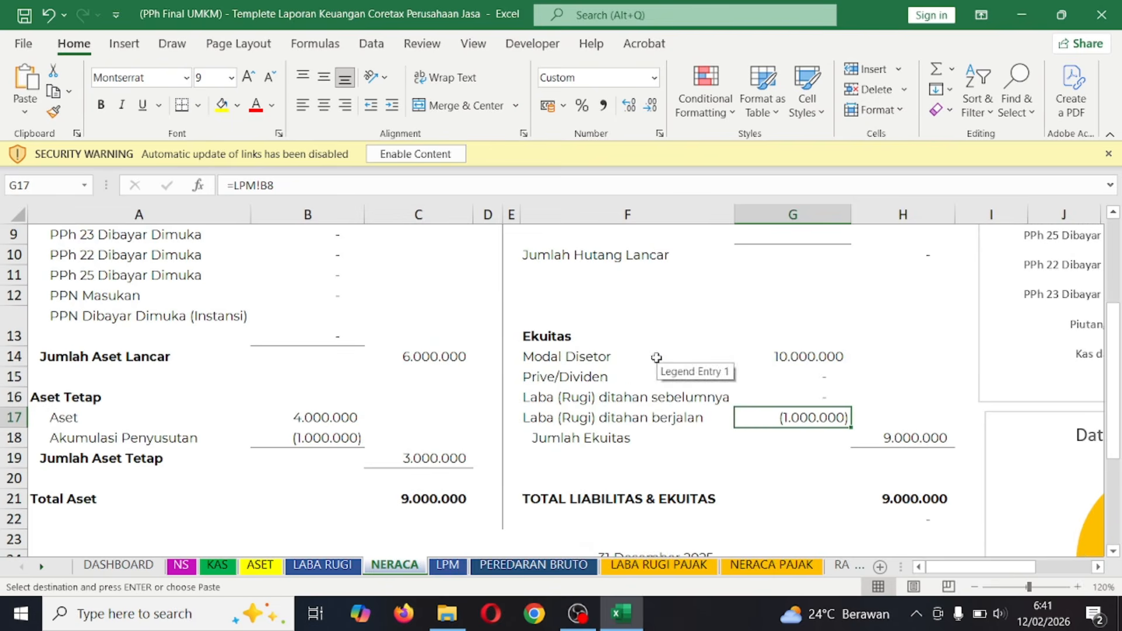
- On LABA RUGI, inspect the LABA (RUGI) BERSIH formula and trace it back to the Biaya Depresiasi/Penyusutan amount
click(318, 565)
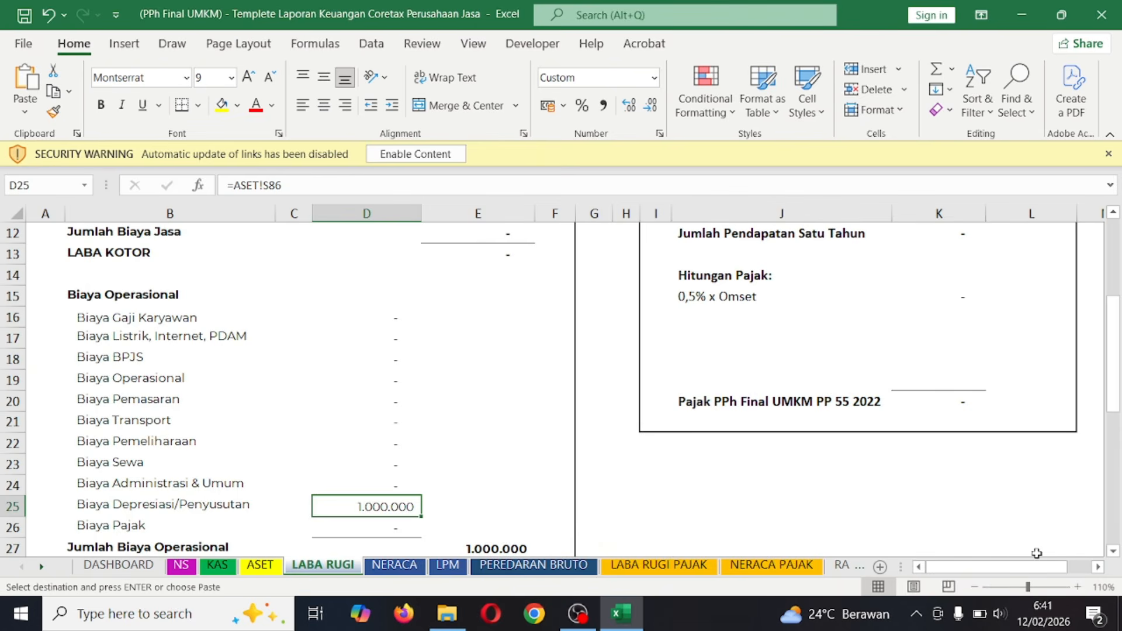
click(1076, 586)
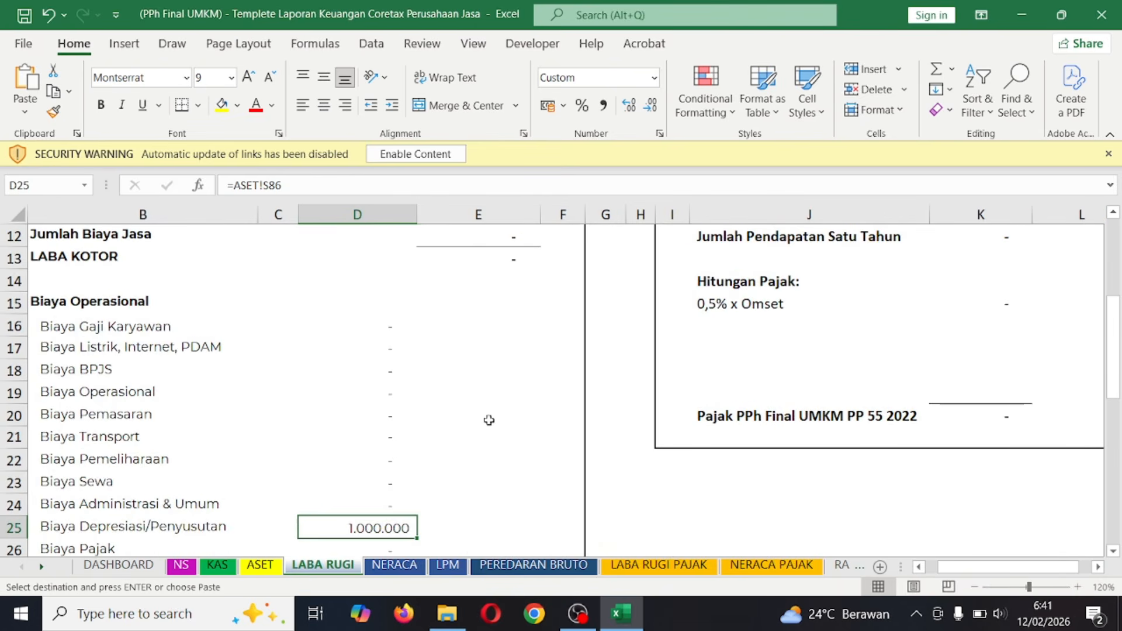
scroll(488, 420, down, 6)
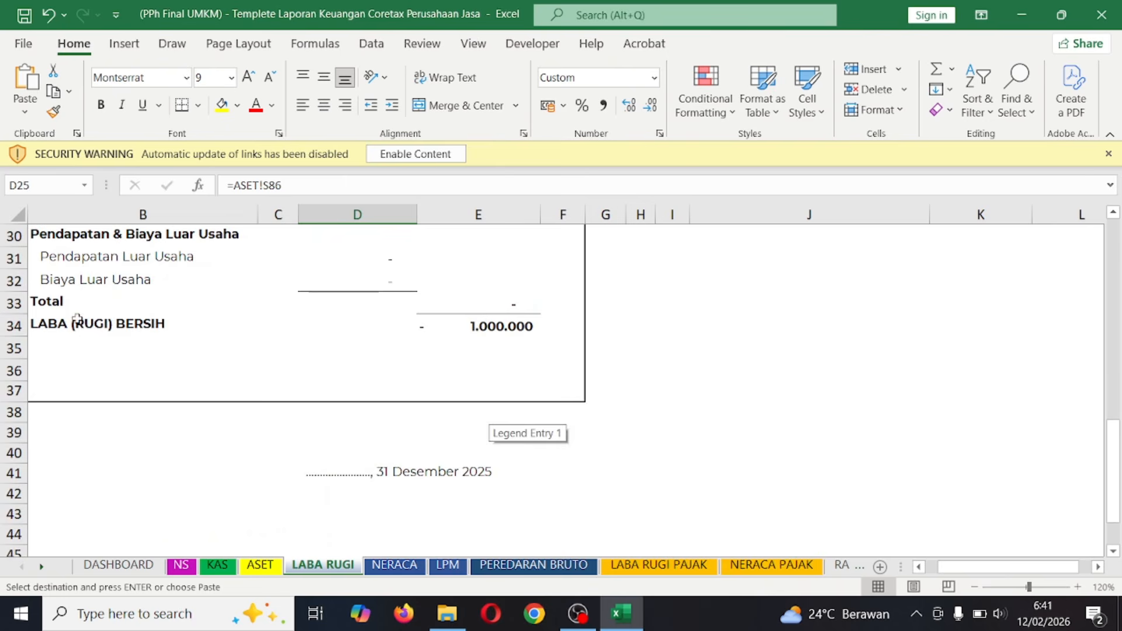
click(134, 322)
click(499, 327)
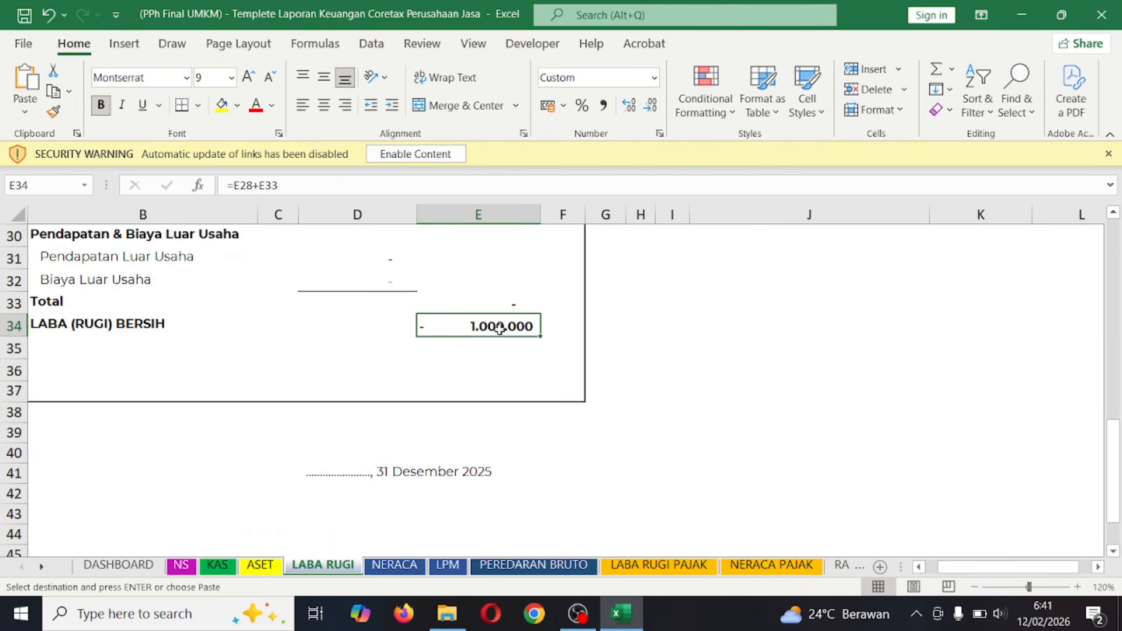
scroll(323, 343, up, 4)
click(374, 391)
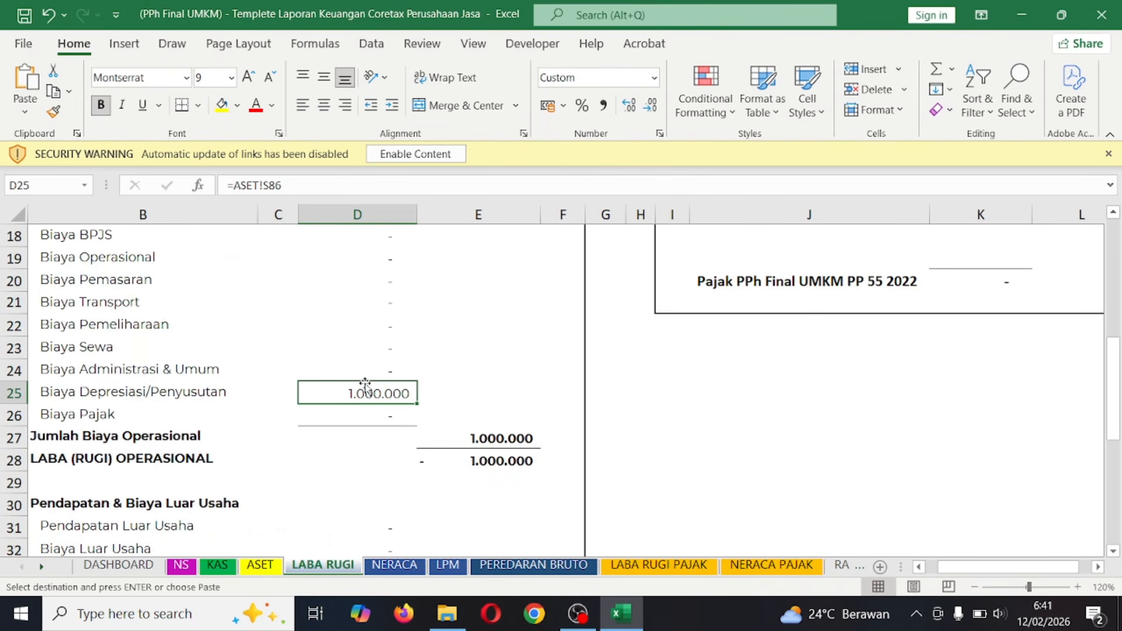
- Return to NERACA and compare Total Aset with TOTAL LIABILITAS & EKUITAS
click(395, 565)
scroll(537, 424, up, 1)
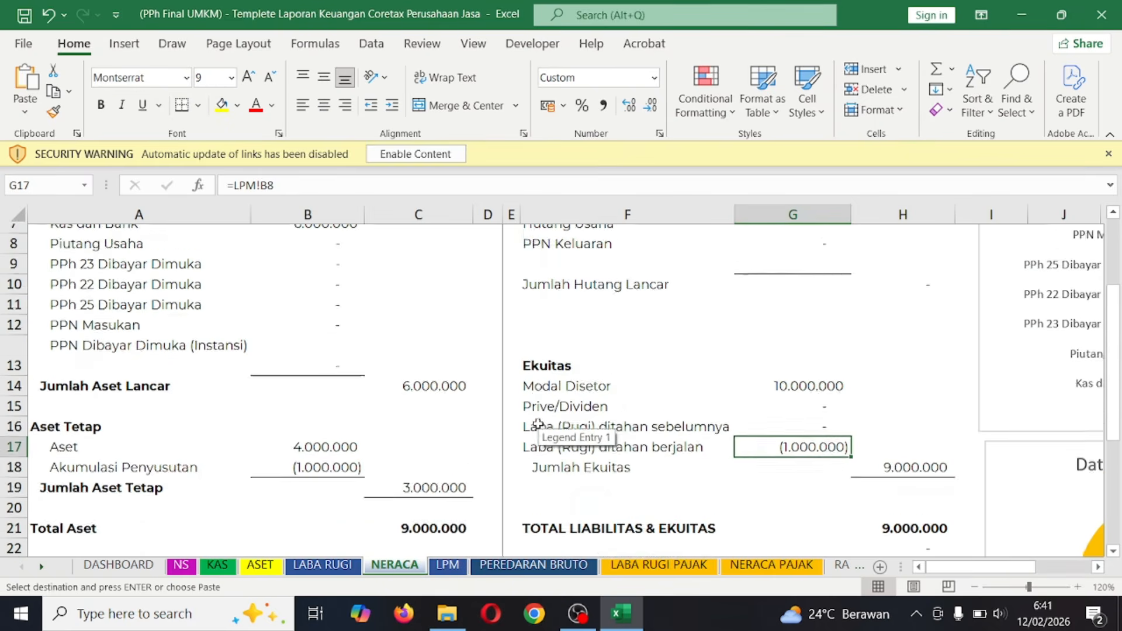
scroll(538, 424, up, 3)
scroll(537, 424, down, 3)
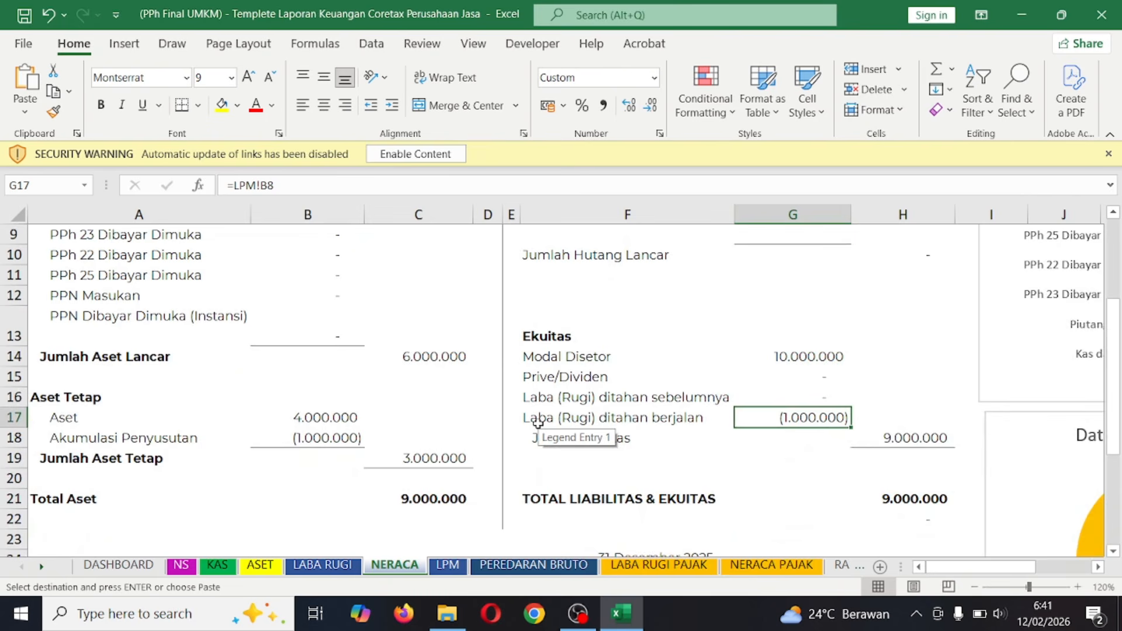
click(329, 396)
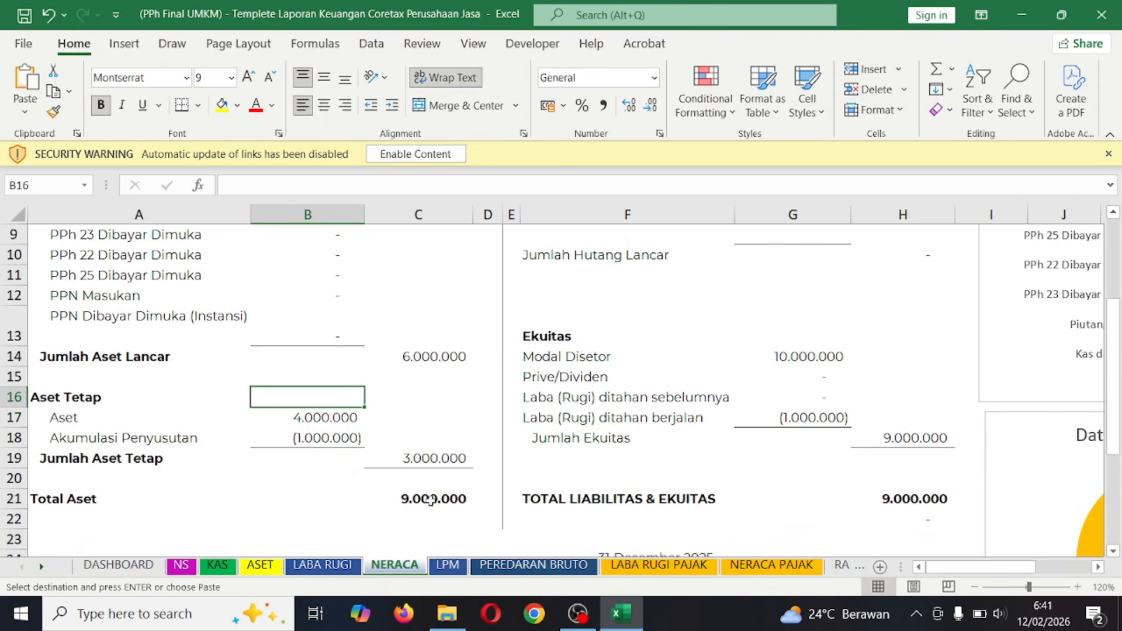
click(431, 500)
- Review the PERHITUNGAN PPH TAHUNAN BADAN block and the income section at the start of LABA RUGI
click(321, 567)
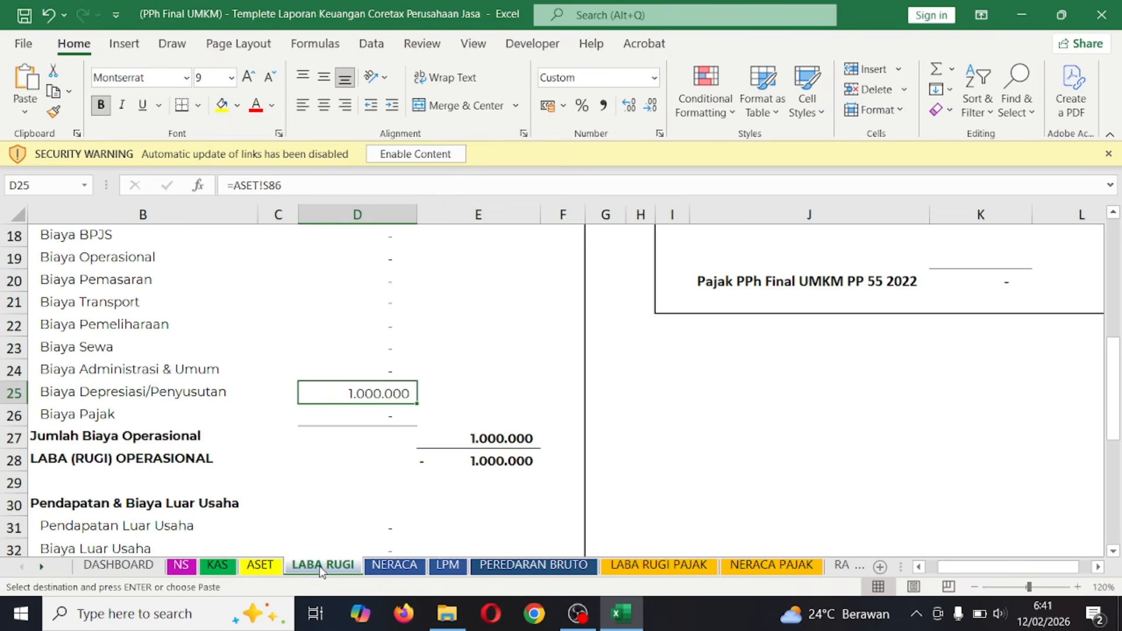
scroll(526, 395, up, 4)
scroll(796, 363, right, 2)
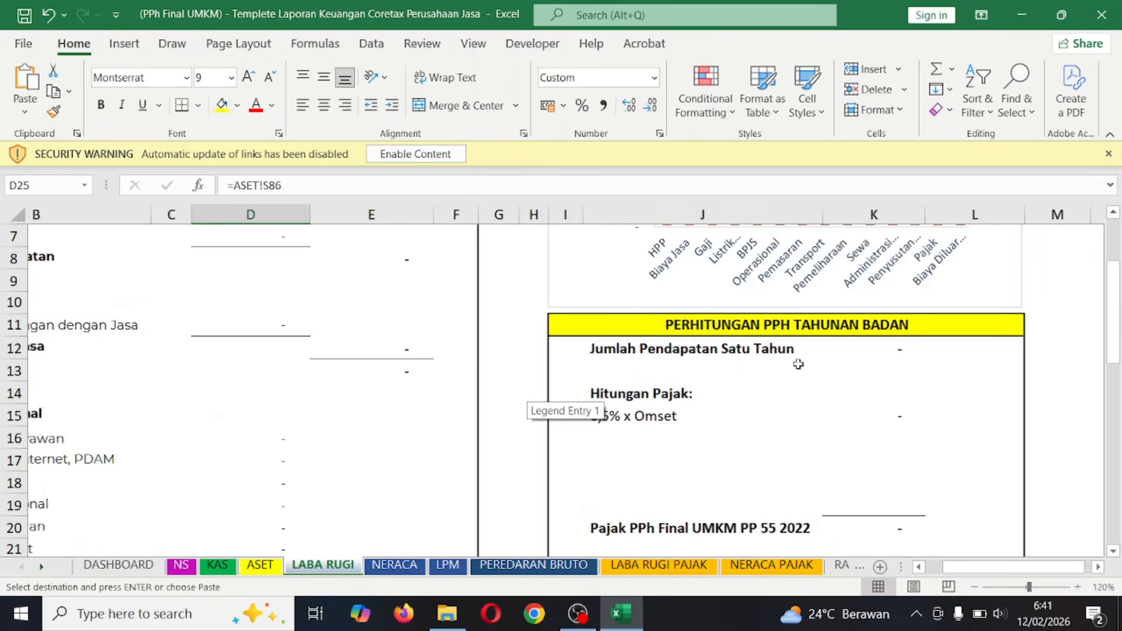
scroll(798, 364, left, 3)
scroll(332, 304, up, 2)
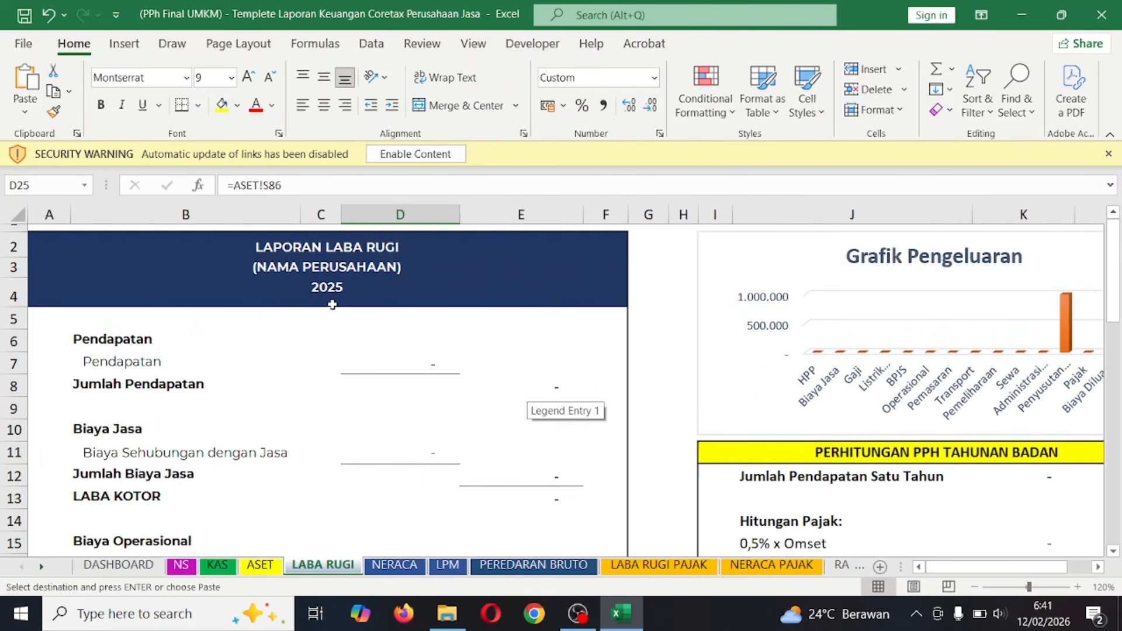
- On KAS, date transaction no. 4 as 30/01/2025 and set its KETERANGAN to Gaji
scroll(513, 414, down, 3)
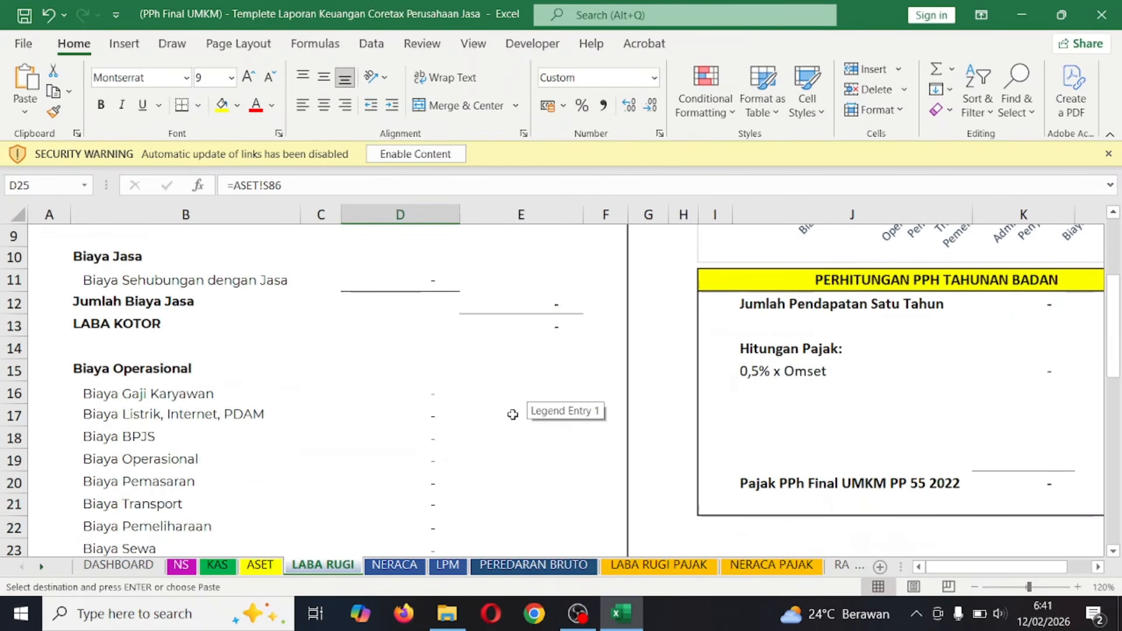
scroll(512, 414, up, 3)
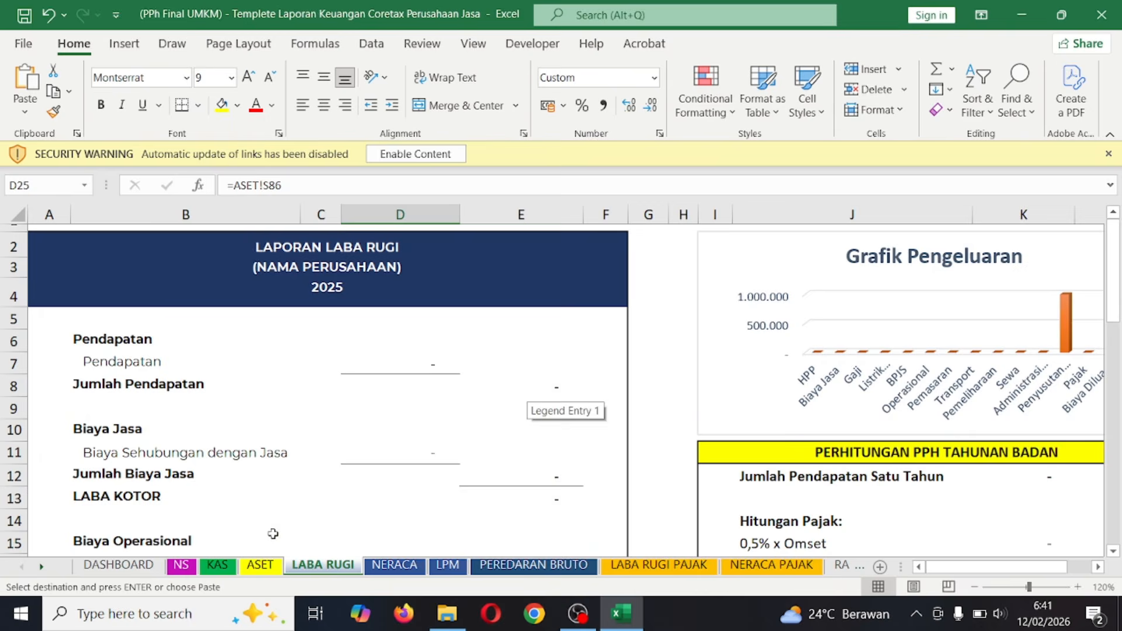
click(260, 565)
click(217, 565)
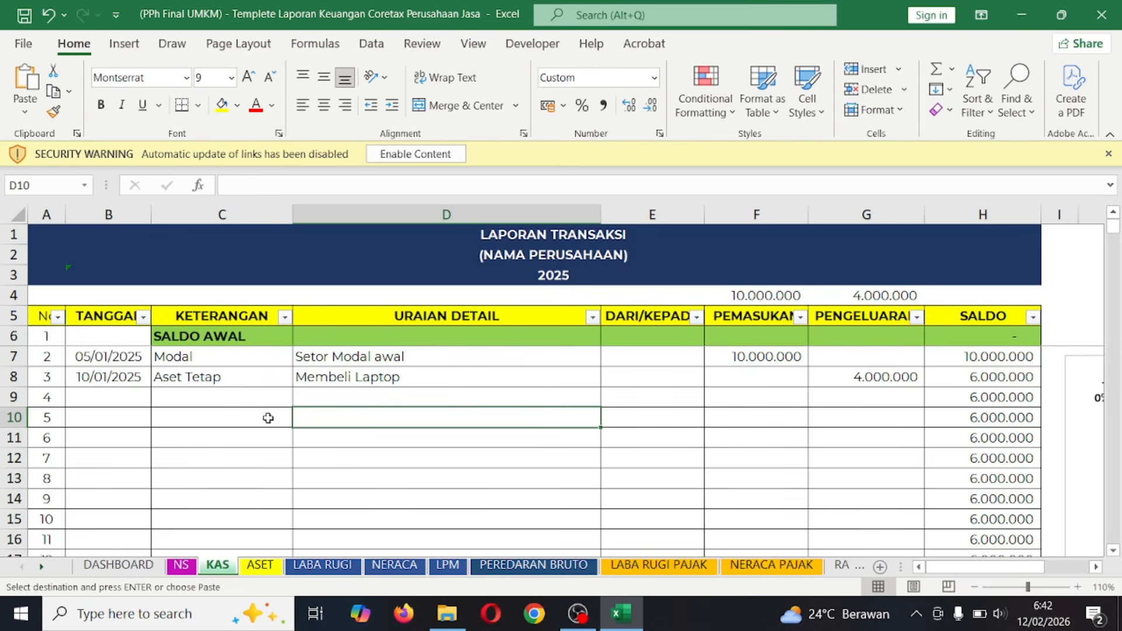
click(209, 398)
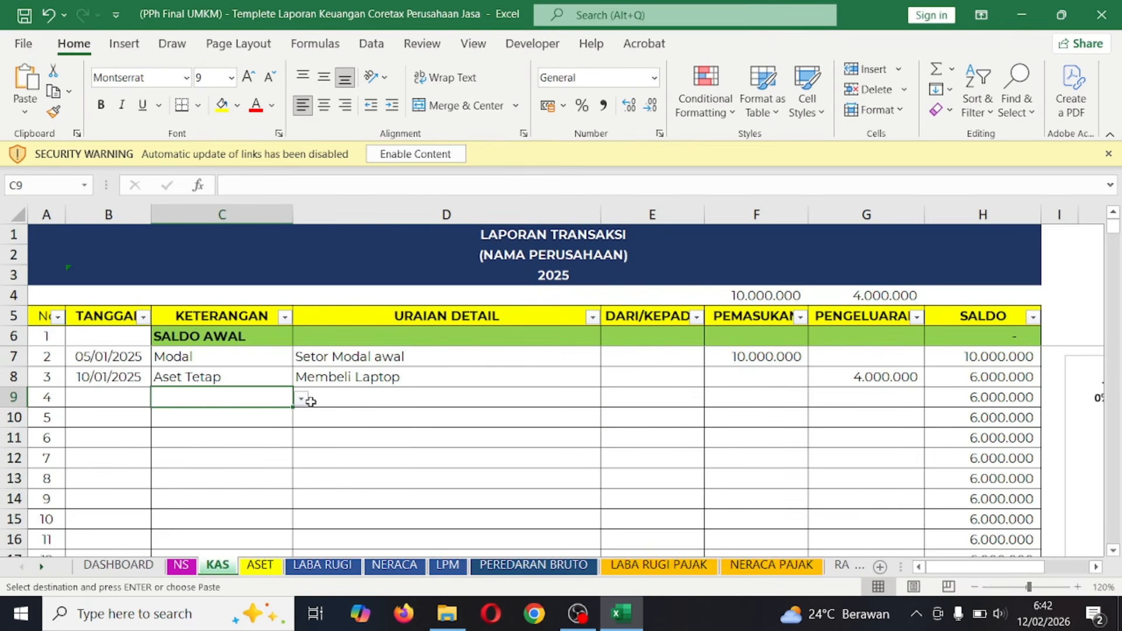
click(112, 403)
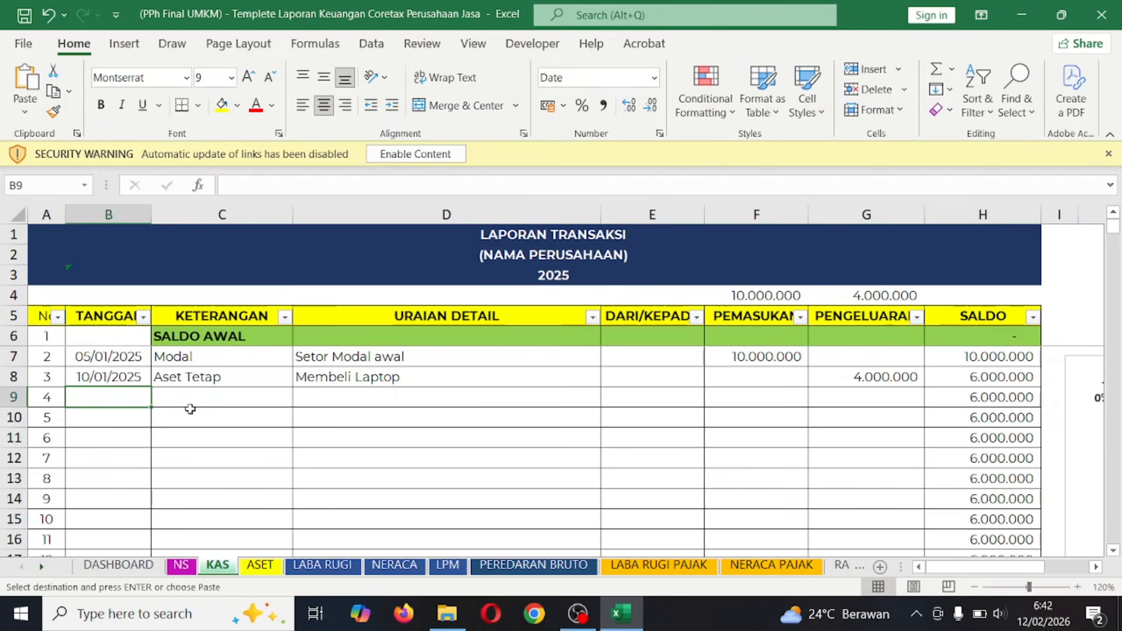
text(30/1/25)
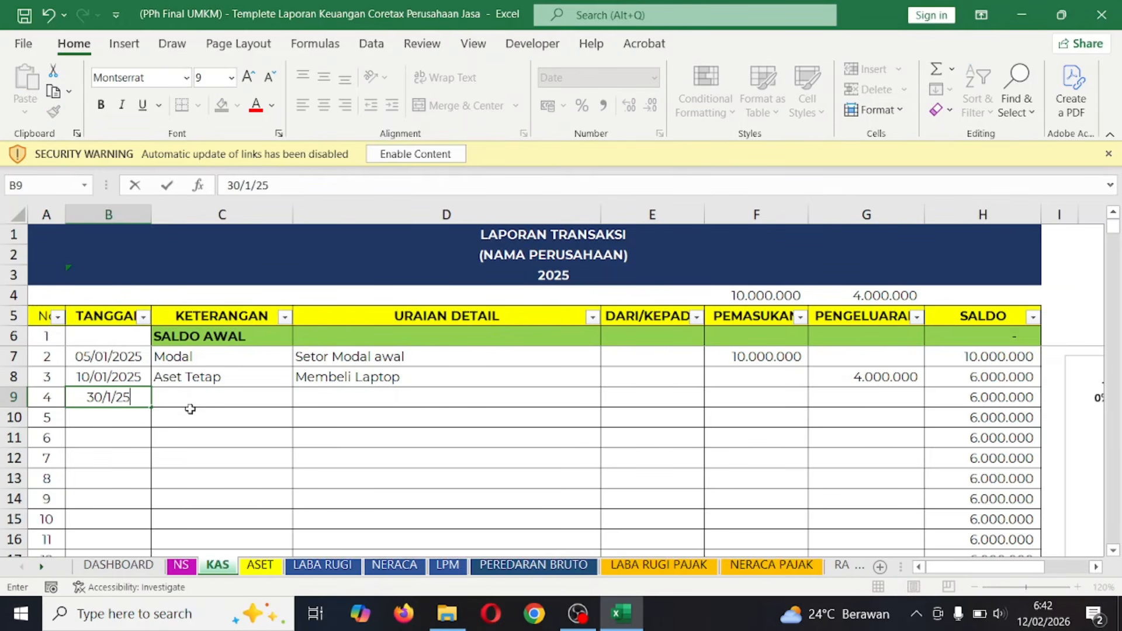
key(Tab)
click(302, 399)
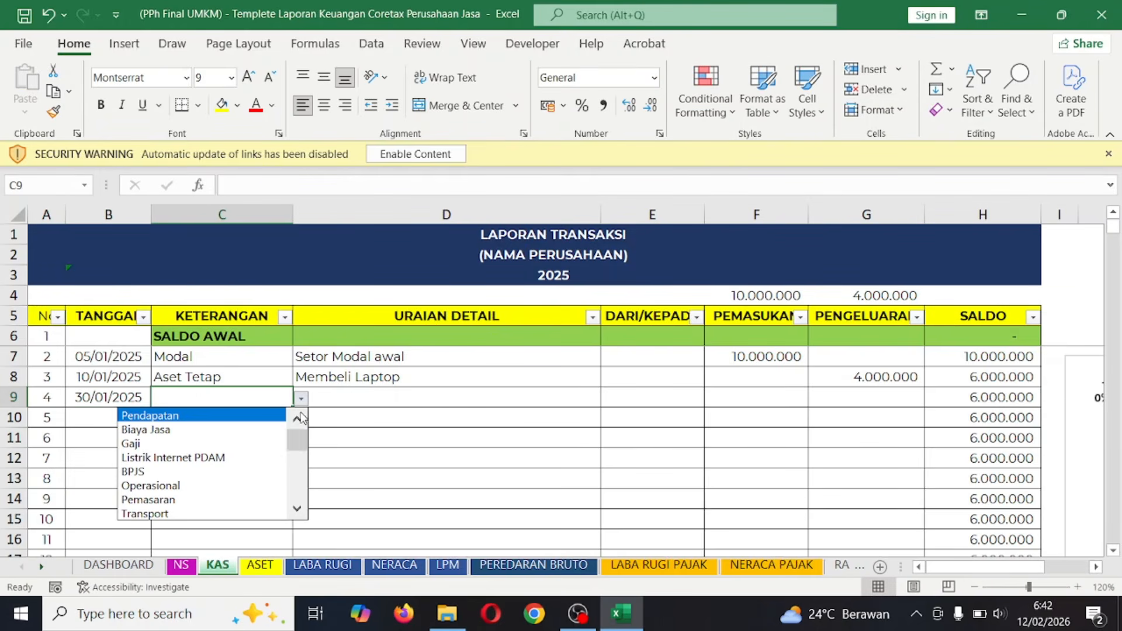
click(252, 445)
- Describe transaction no. 4 as Biaya Gaji and enter a PENGELUARAN of 3.000.000
click(337, 393)
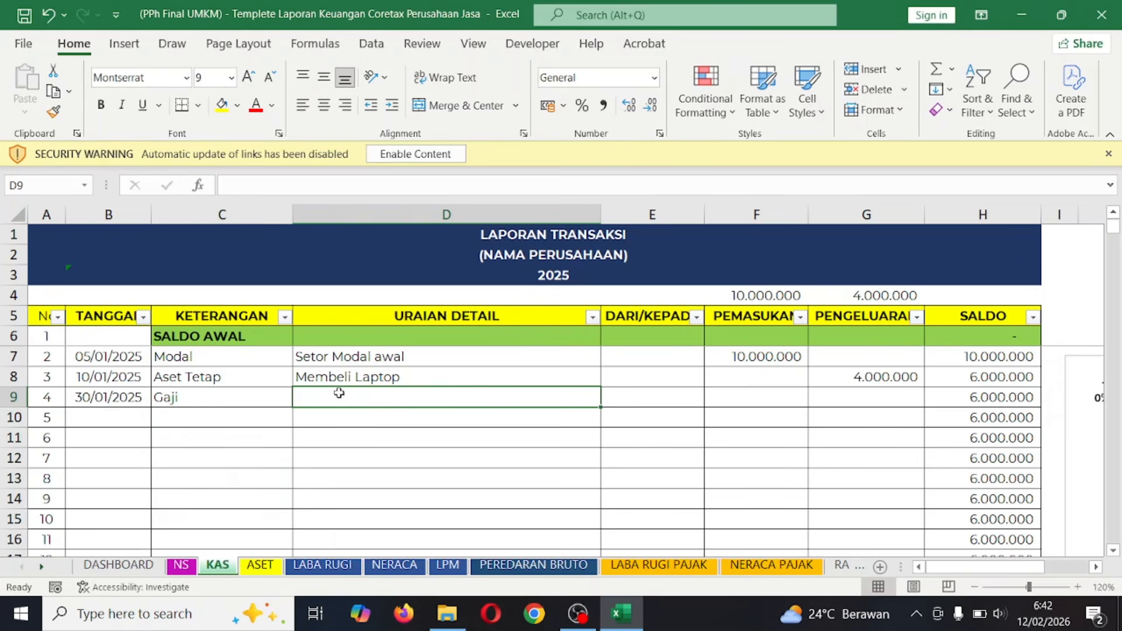
text(Biaya Gaji)
key(Tab)
key(Tab)
key(Tab)
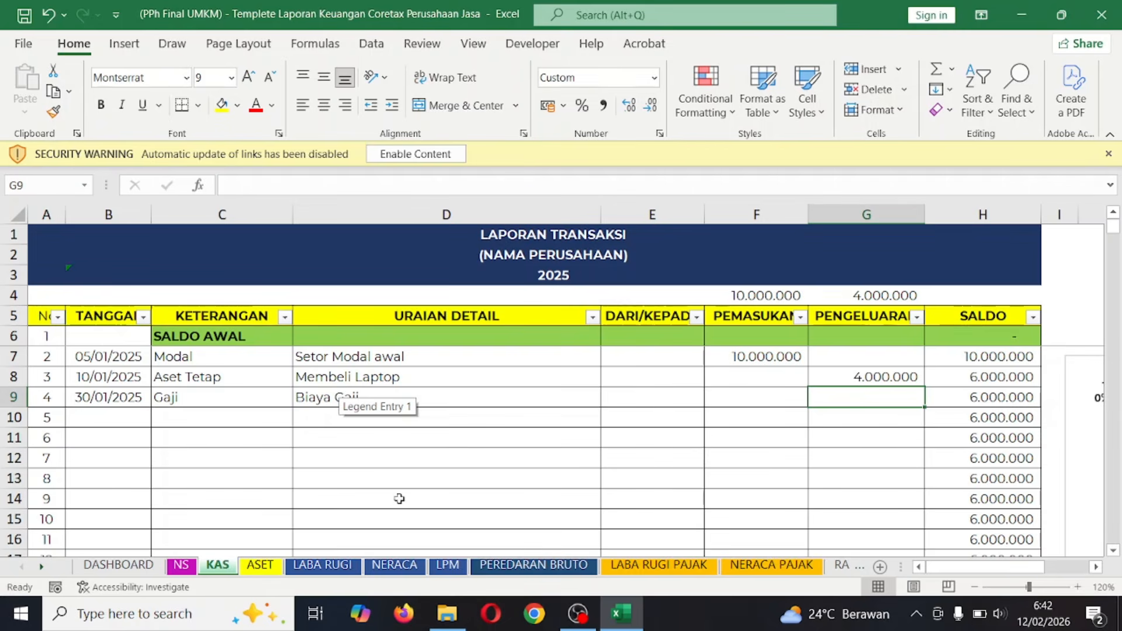
text(3.000.)
text(0)
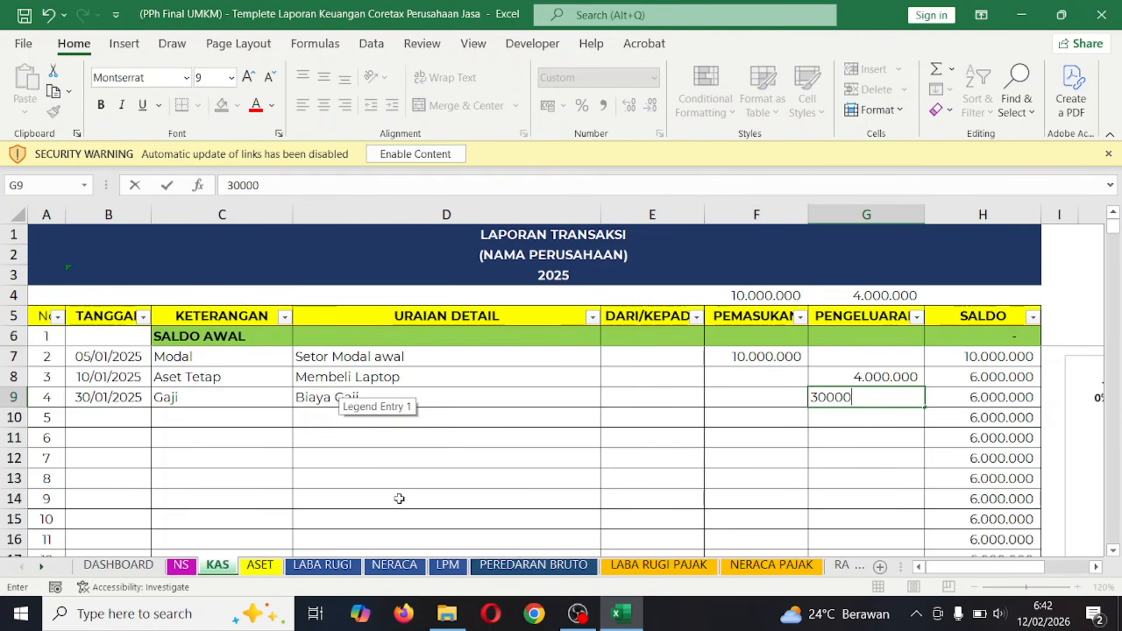
text(00)
key(Return)
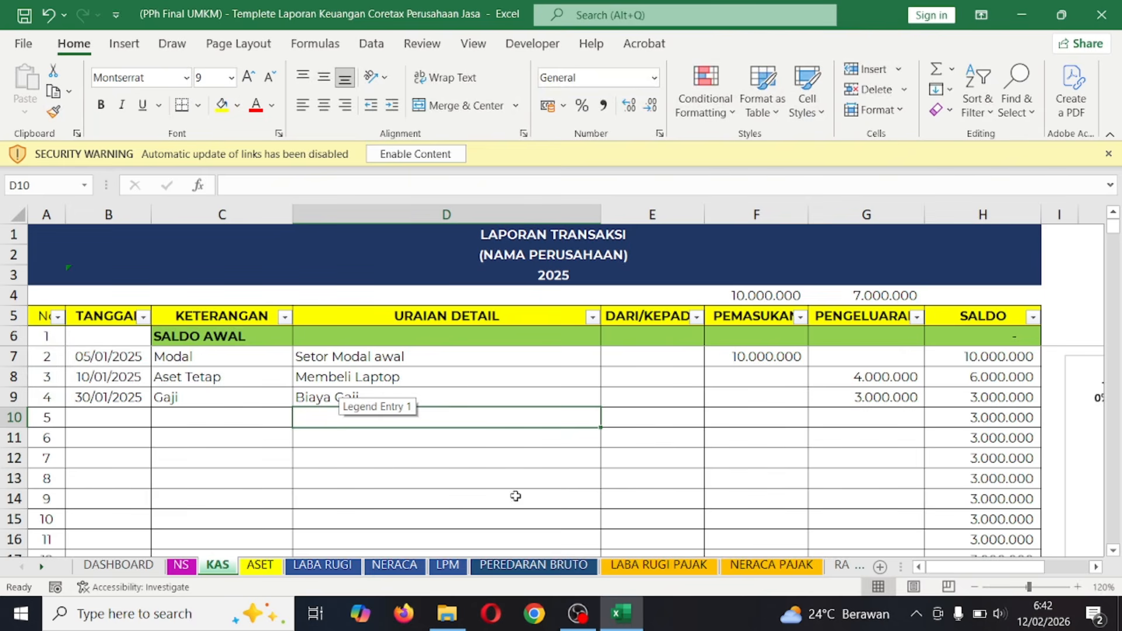
click(385, 461)
- On LABA RUGI, check the operating expenses and inspect the formula behind the Biaya Gaji Karyawan amount
click(322, 565)
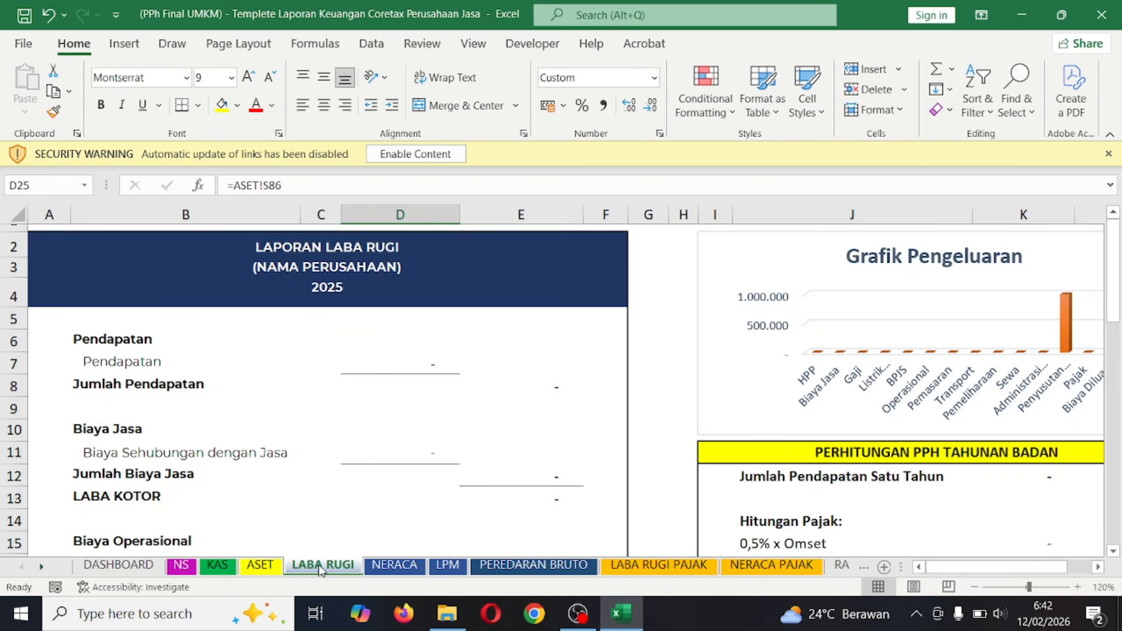
scroll(361, 464, down, 9)
scroll(361, 465, up, 6)
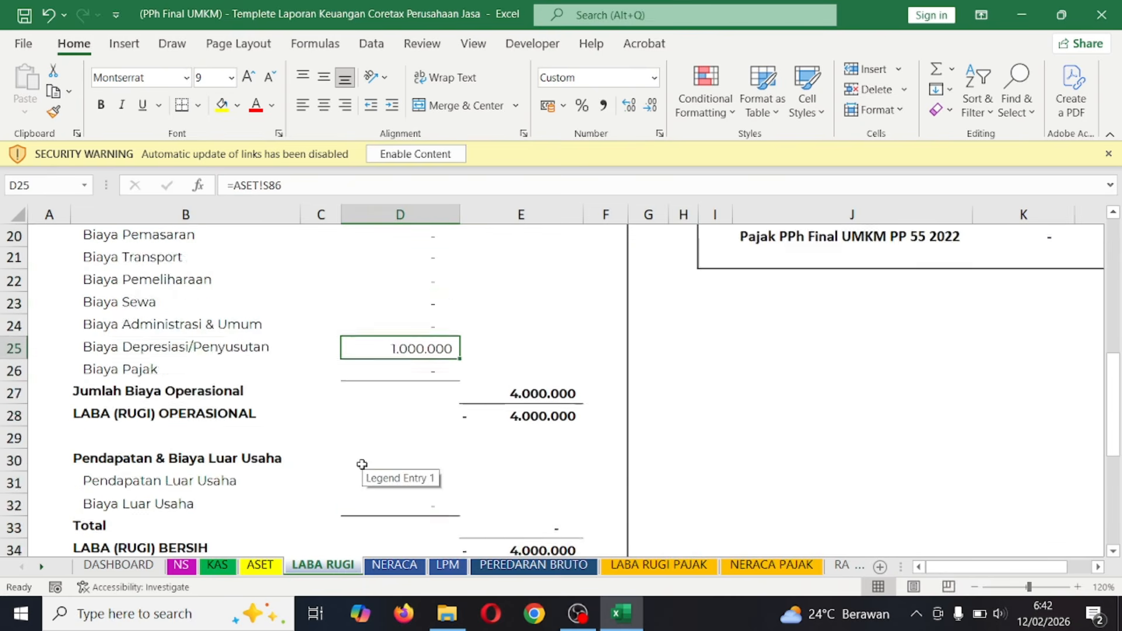
scroll(362, 465, up, 1)
drag(150, 324, 406, 351)
click(406, 351)
- Inspect the 0,5% x Omset formula in the PERHITUNGAN PPH TAHUNAN BADAN block and check the balance on NERACA
scroll(756, 376, right, 3)
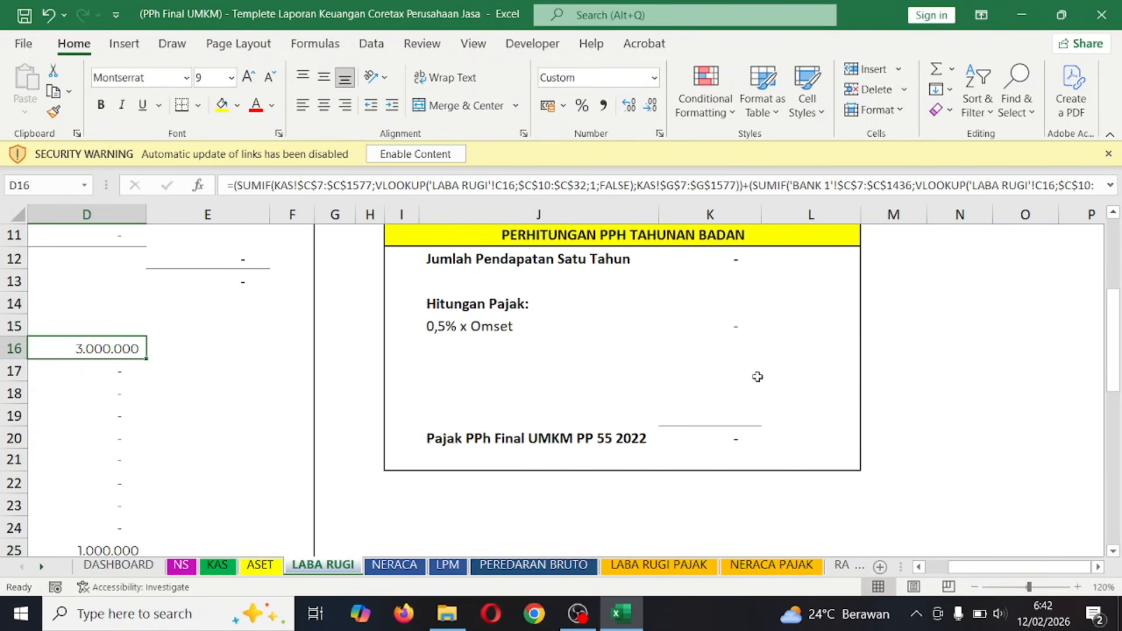
scroll(626, 286, up, 2)
click(614, 442)
click(732, 460)
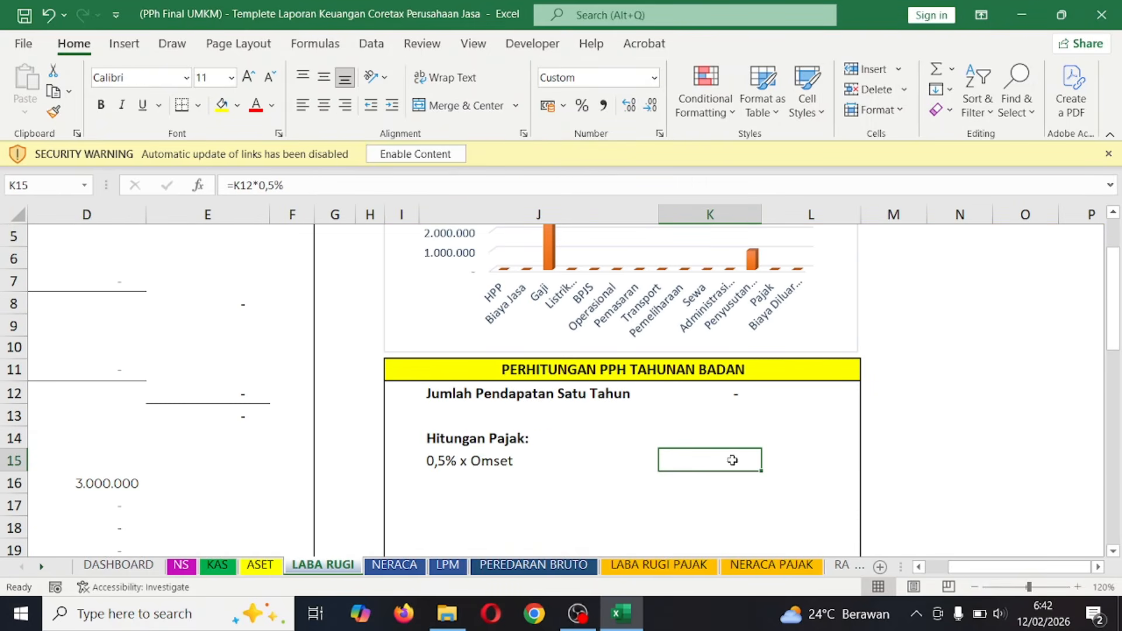
scroll(417, 458, down, 1)
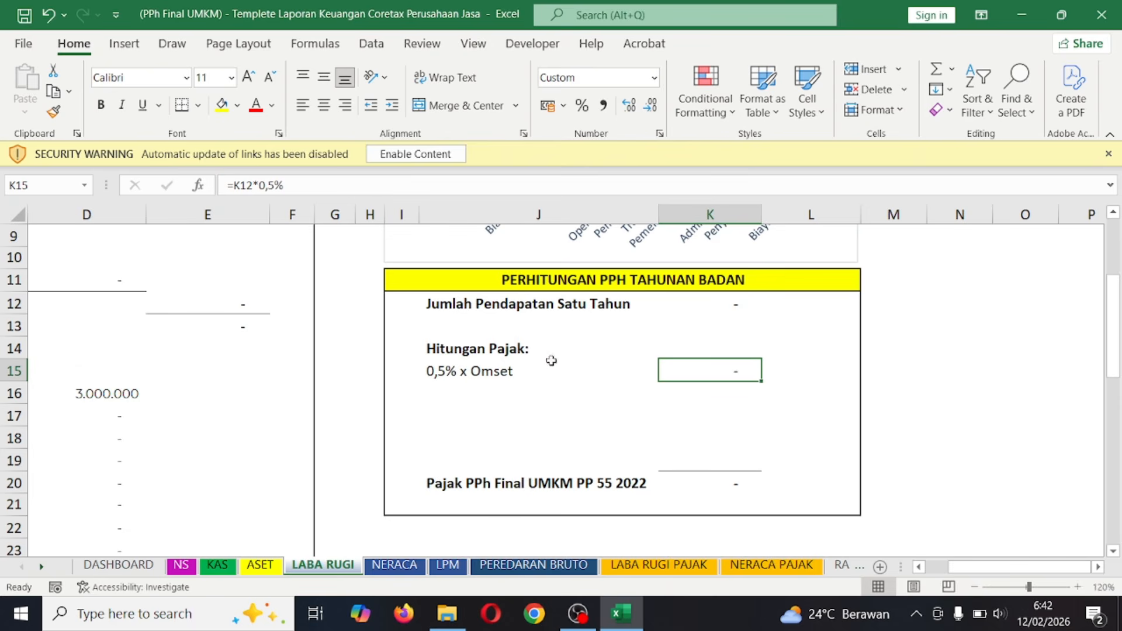
scroll(659, 370, up, 1)
scroll(658, 370, down, 2)
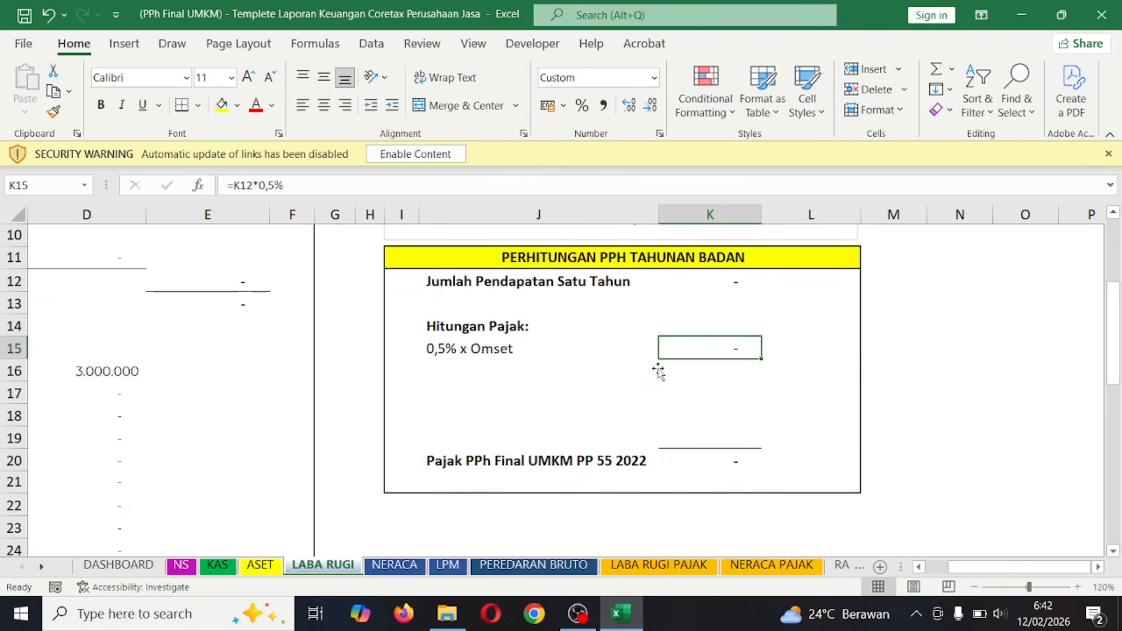
click(567, 347)
click(722, 348)
click(397, 565)
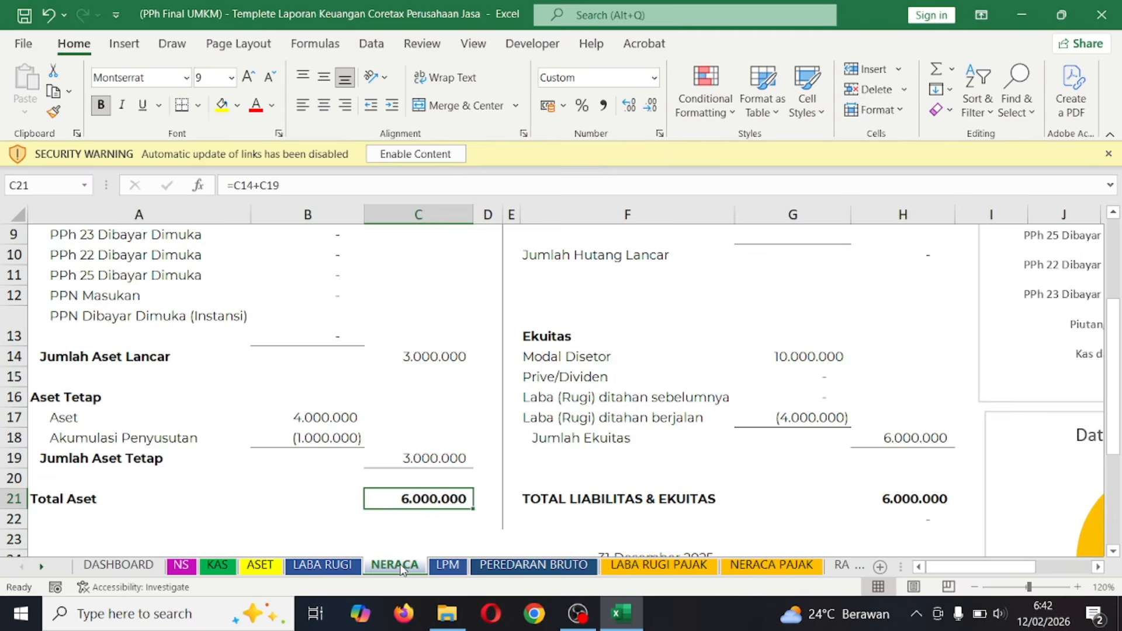
scroll(395, 416, up, 2)
- On KAS, date transaction no. 5 as 30/01/2025 by copying the date of the entry above
click(217, 565)
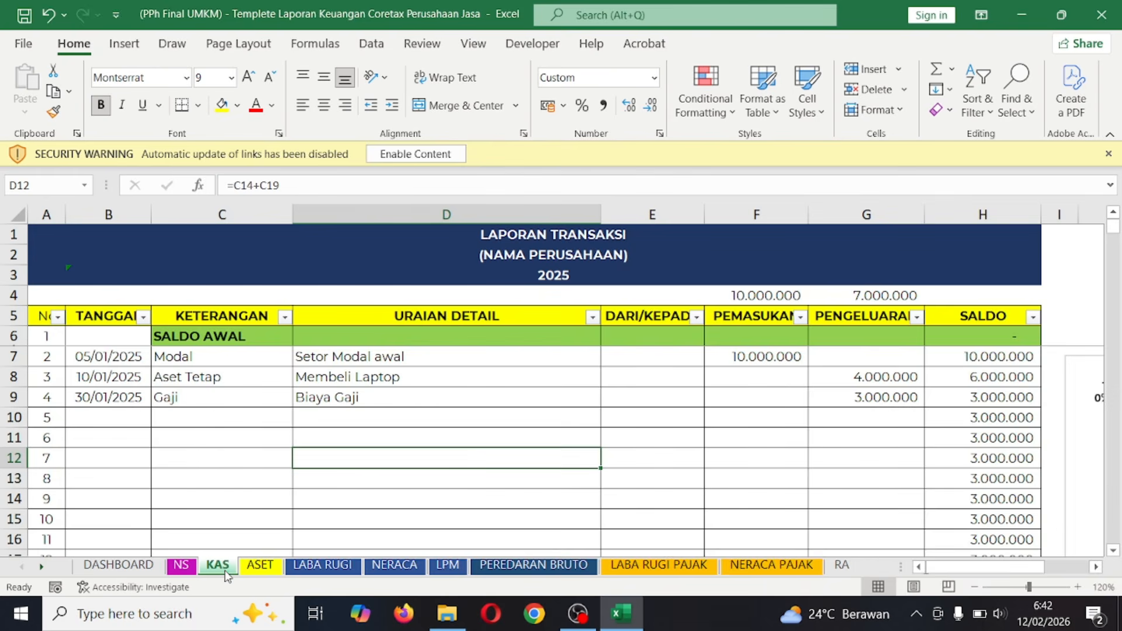
click(122, 415)
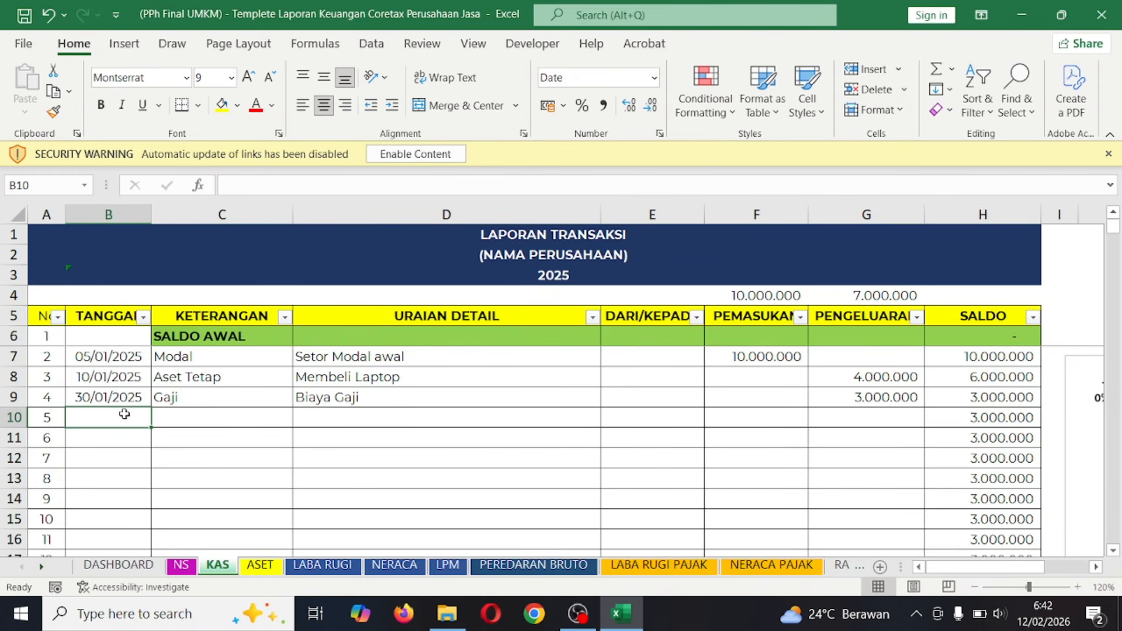
text(3)
key(BackSpace)
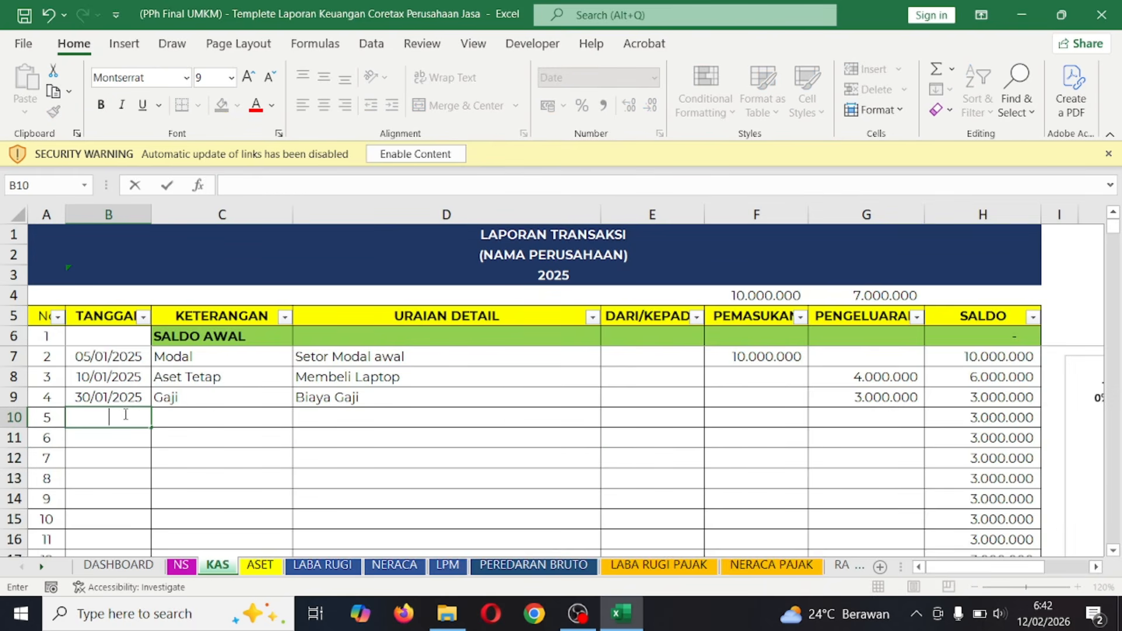
key(Return)
key(Up)
key(ctrl+d)
key(Right)
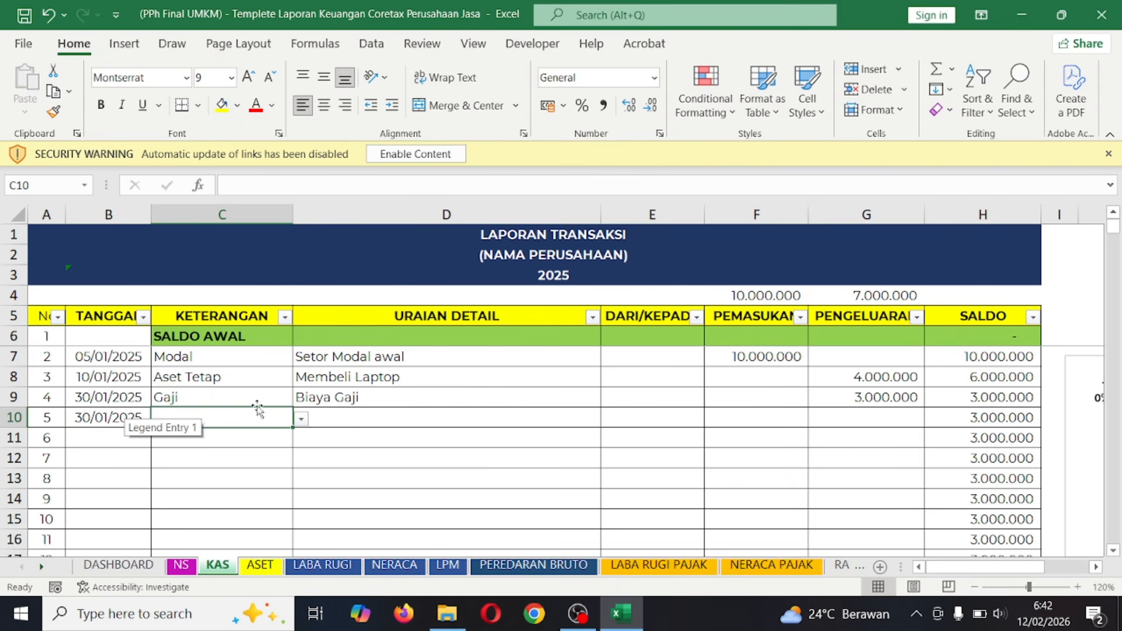
- Describe transaction no. 5 as Pendapatan dari customer and enter a PEMASUKAN of 15.000.000
click(343, 420)
text(Pe)
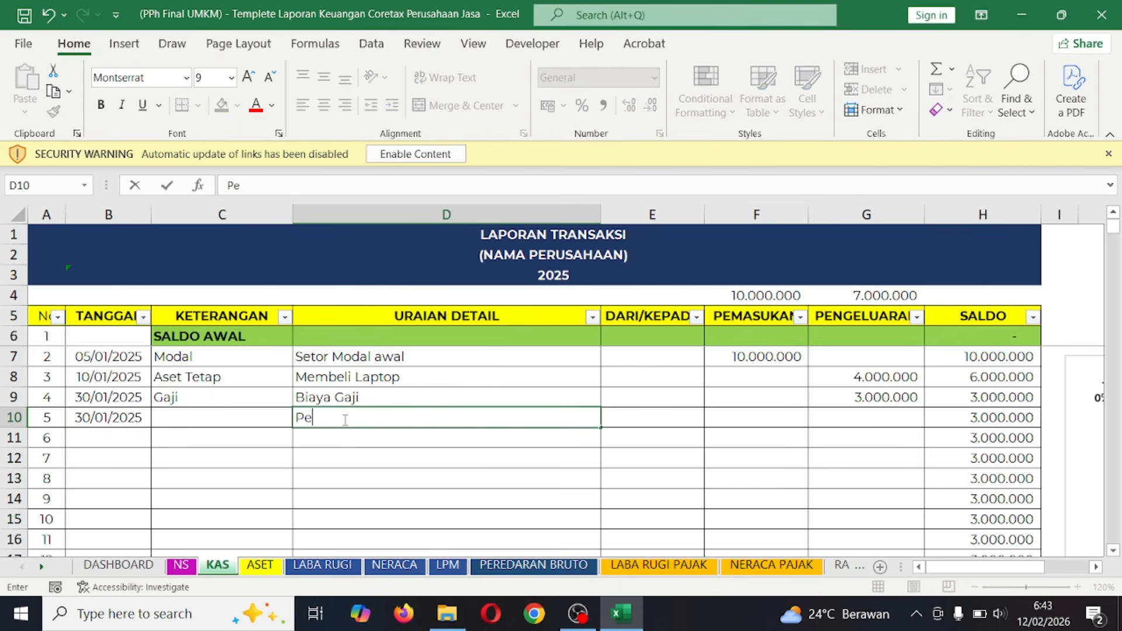
text(ndapatan dari)
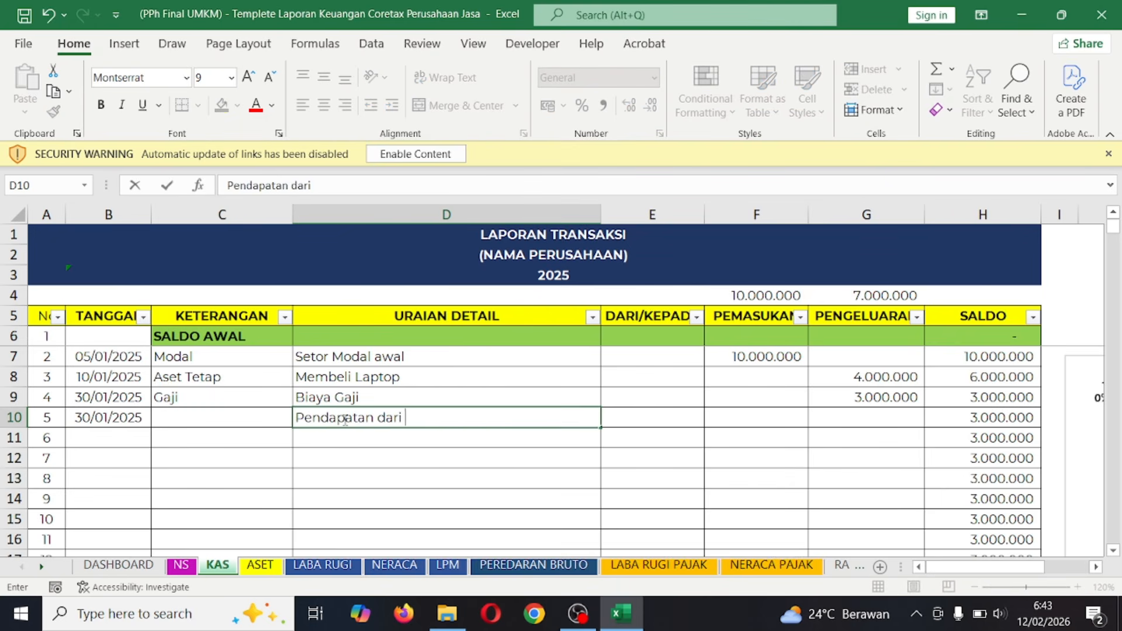
text( c)
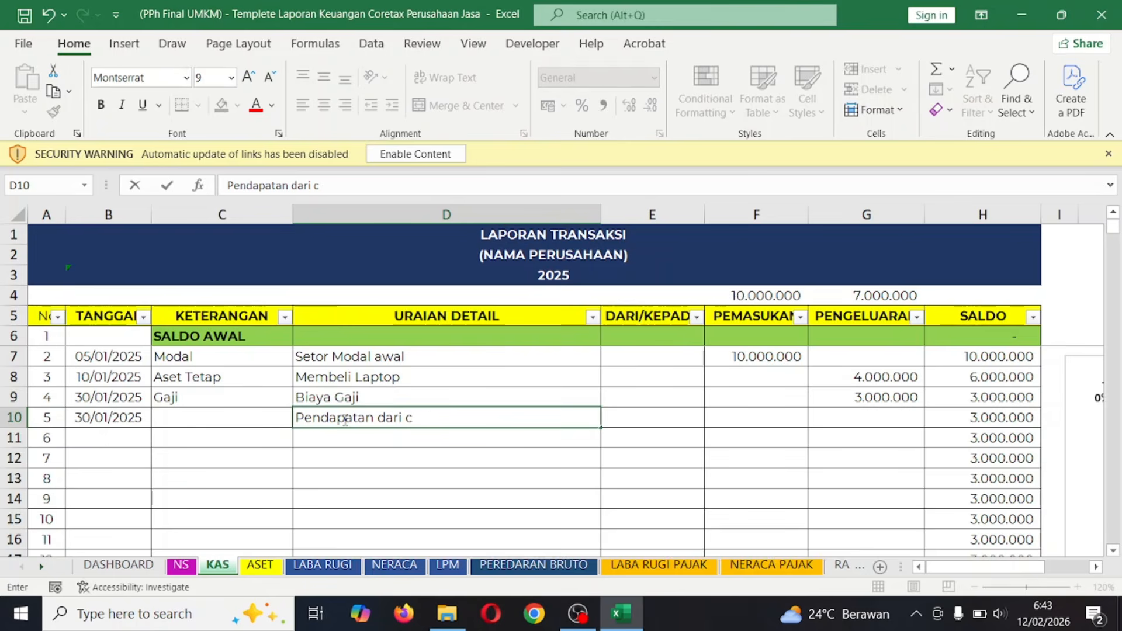
text(ustomer)
key(Tab)
key(Tab)
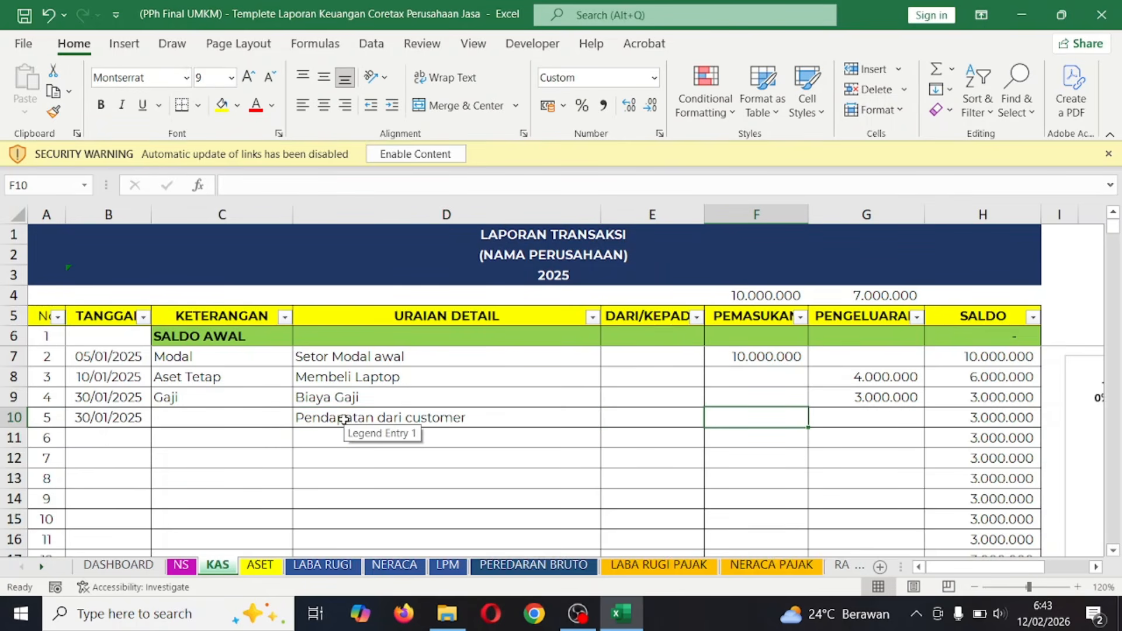
text(15000000)
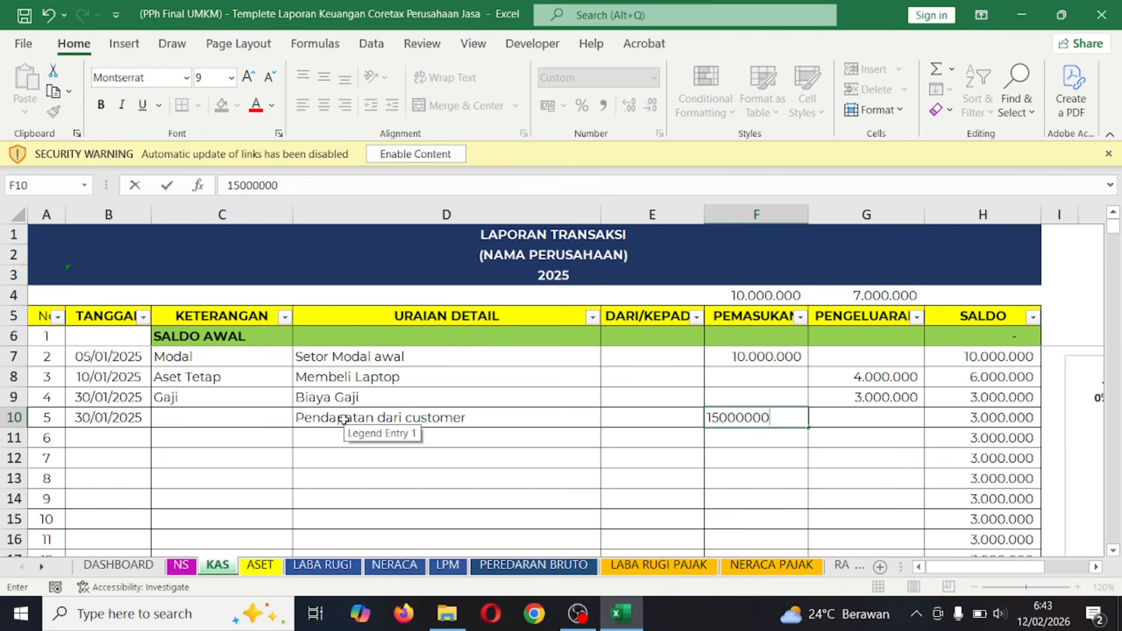
key(Return)
- Set the KETERANGAN of transaction no. 5 to Pendapatan
click(266, 421)
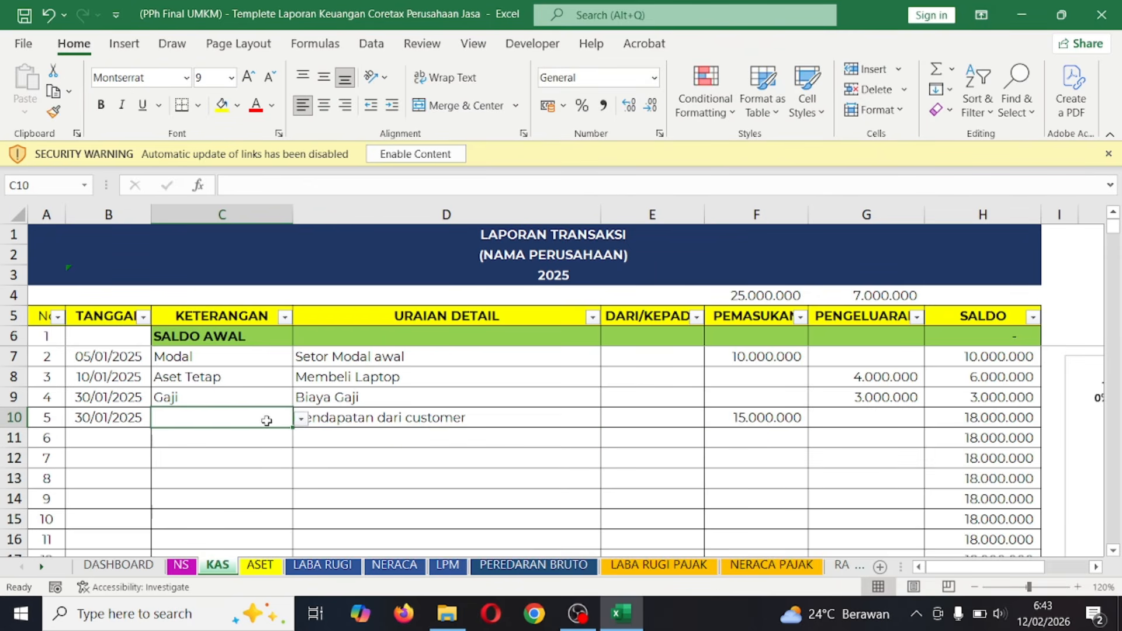
click(301, 418)
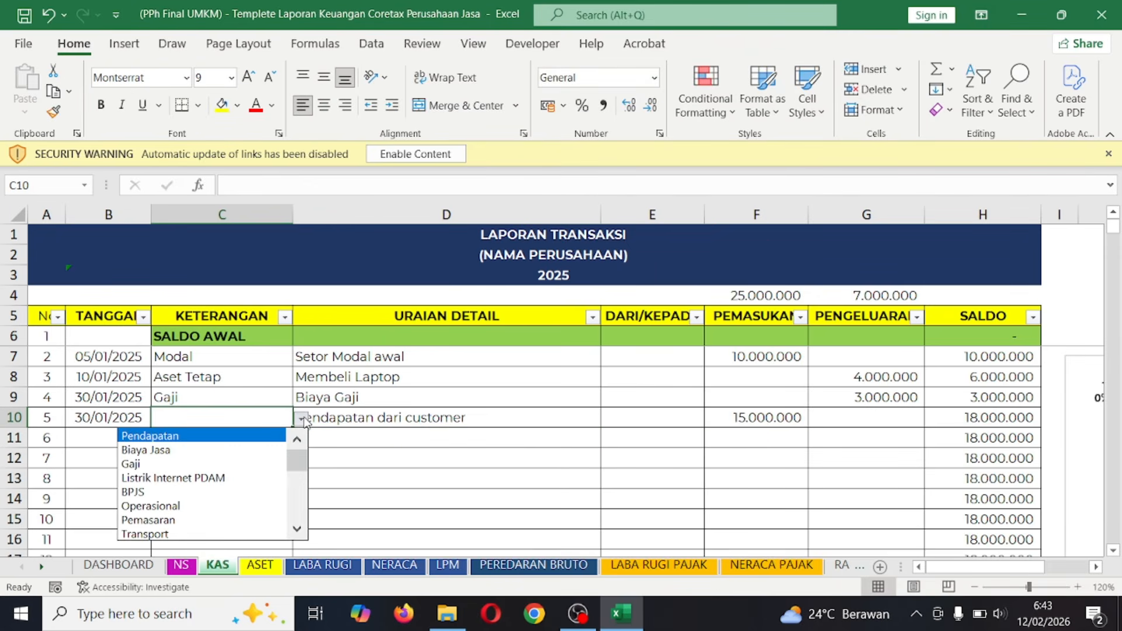
click(229, 436)
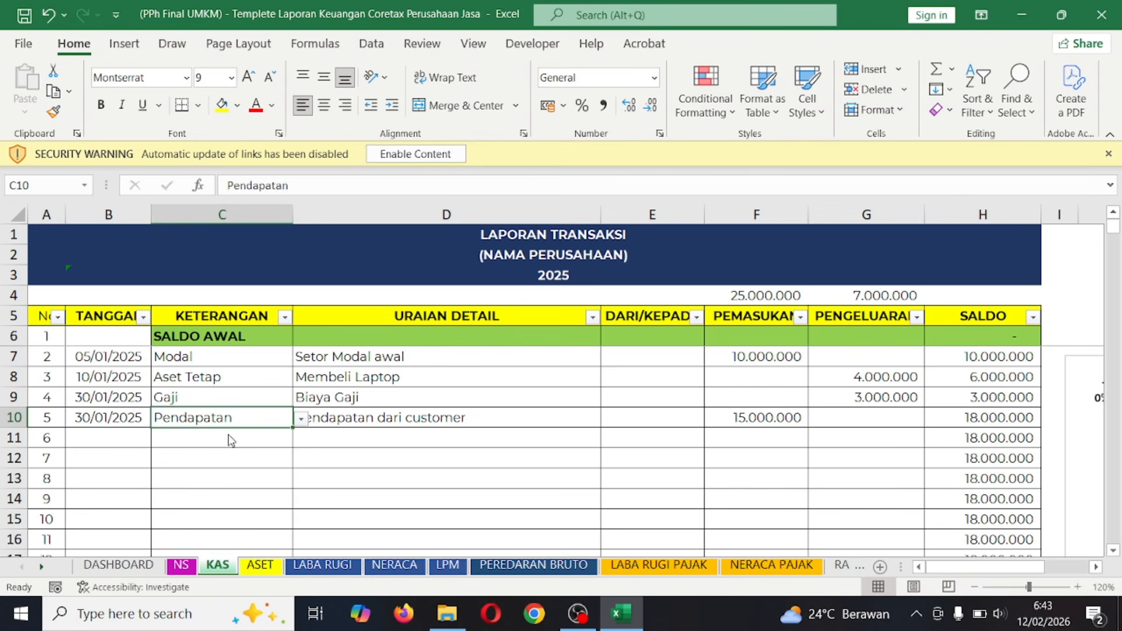
click(427, 450)
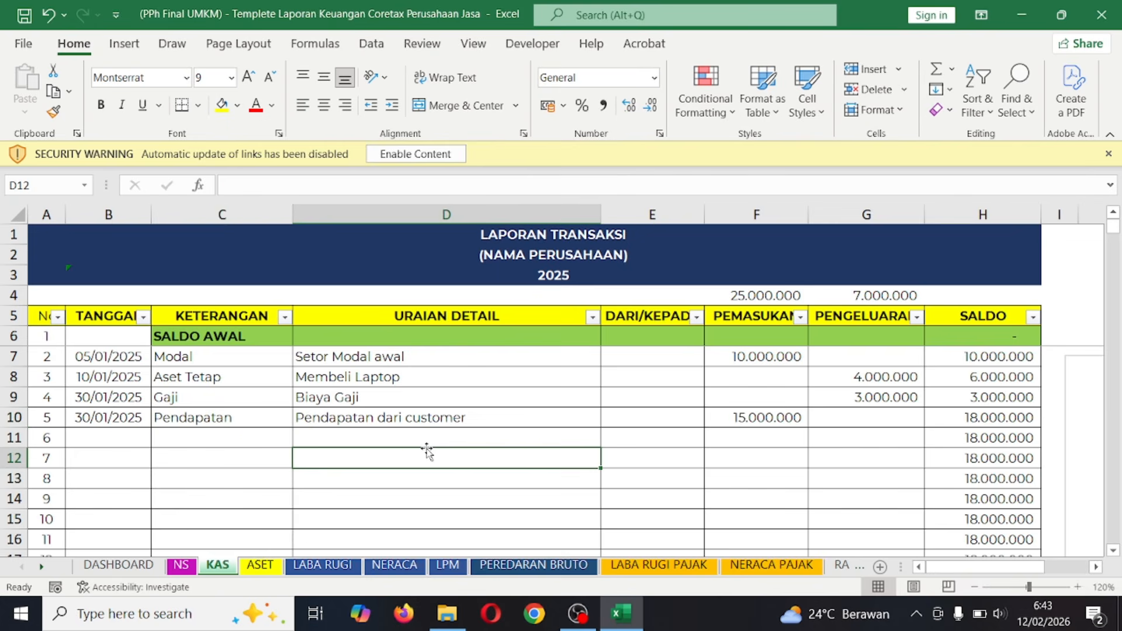
- On LABA RUGI, review Jumlah Pendapatan Satu Tahun and the 0,5% x Omset tax calculation
click(316, 564)
scroll(288, 311, up, 3)
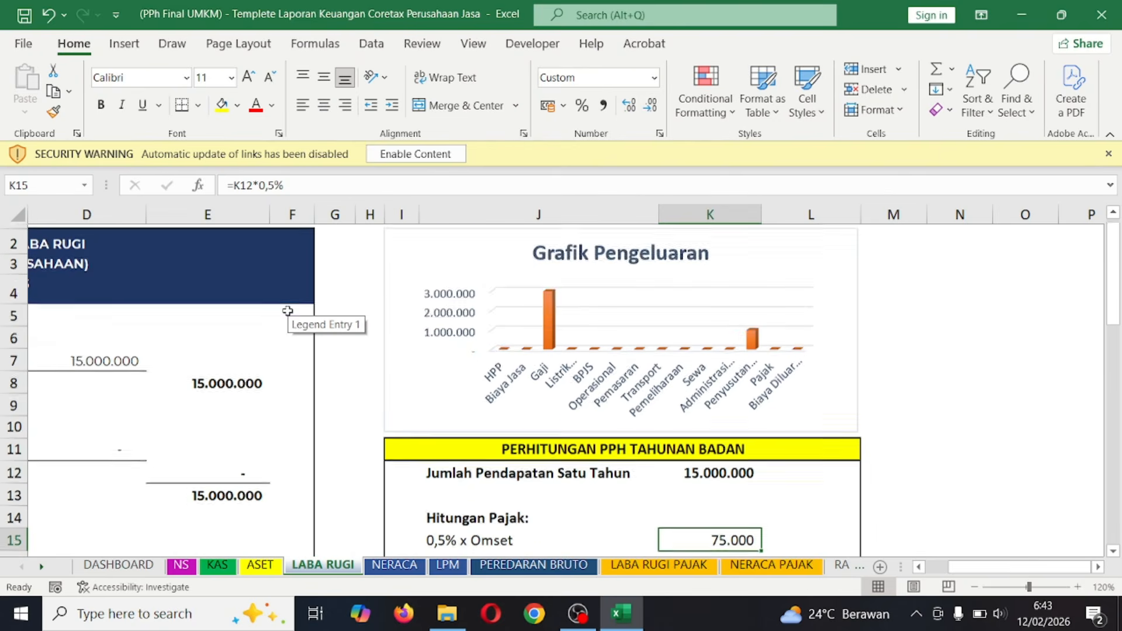
scroll(288, 311, down, 2)
click(457, 440)
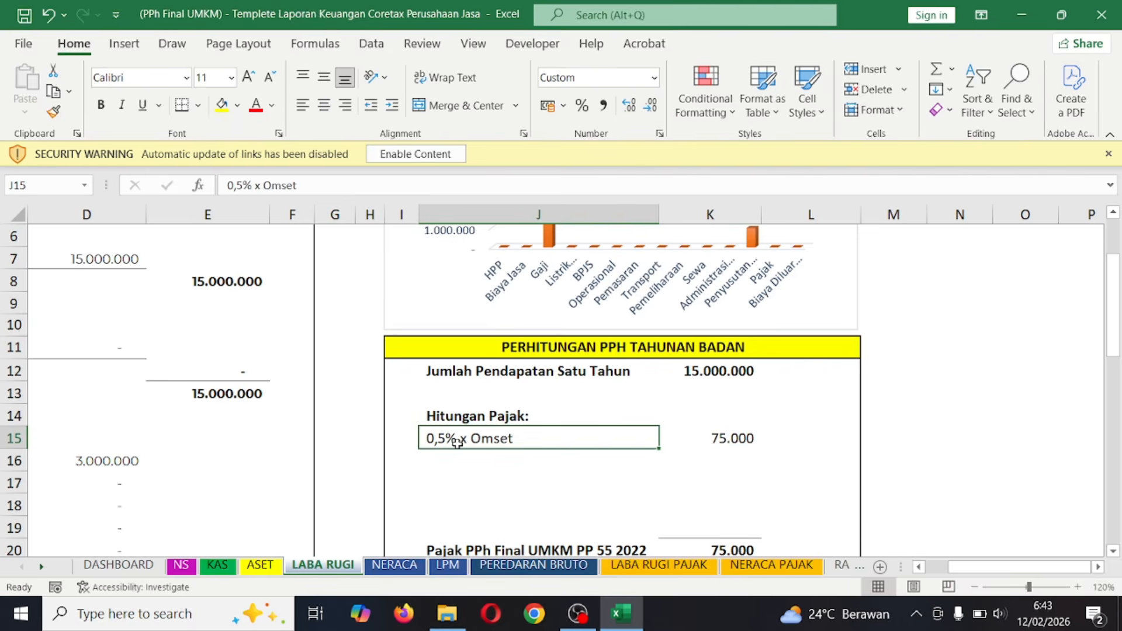
- Check the Pendapatan section at the start of LABA RUGI, including the Pendapatan amount
scroll(495, 366, left, 3)
scroll(353, 332, up, 2)
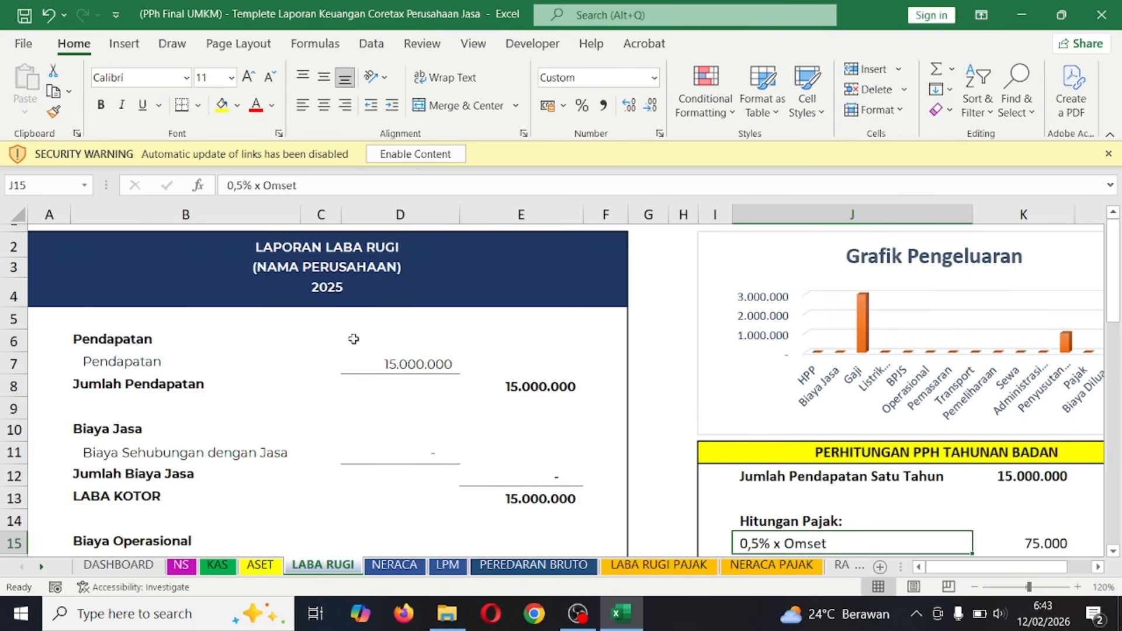
click(435, 359)
click(310, 350)
click(182, 346)
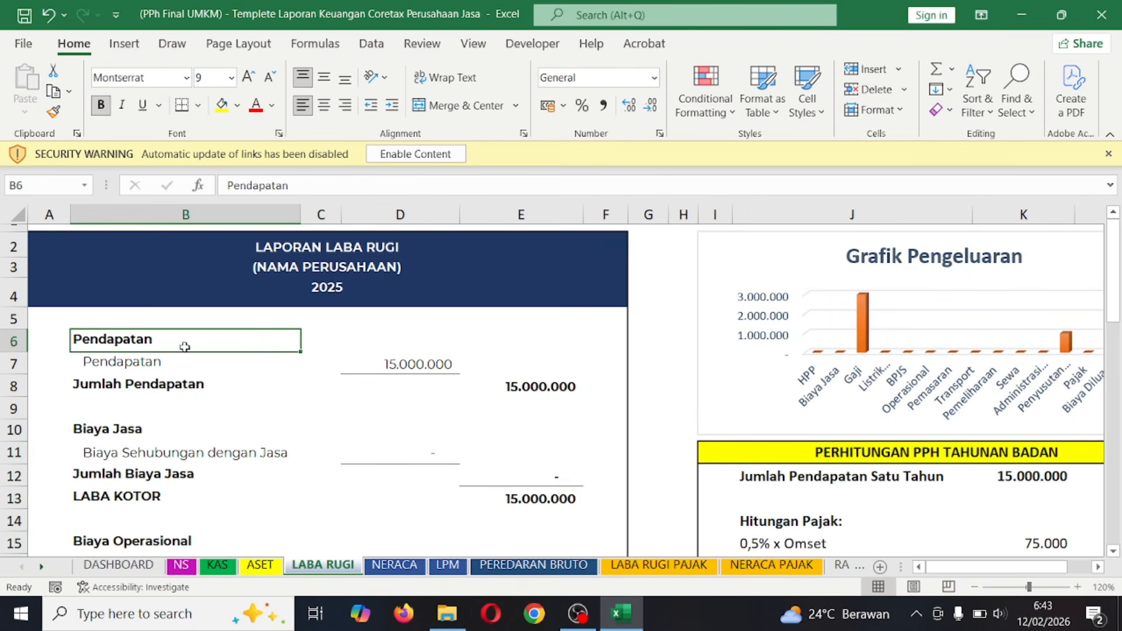
- Review LABA RUGI from Pendapatan down to LABA KOTOR and inspect the formula behind the Pendapatan amount
click(158, 314)
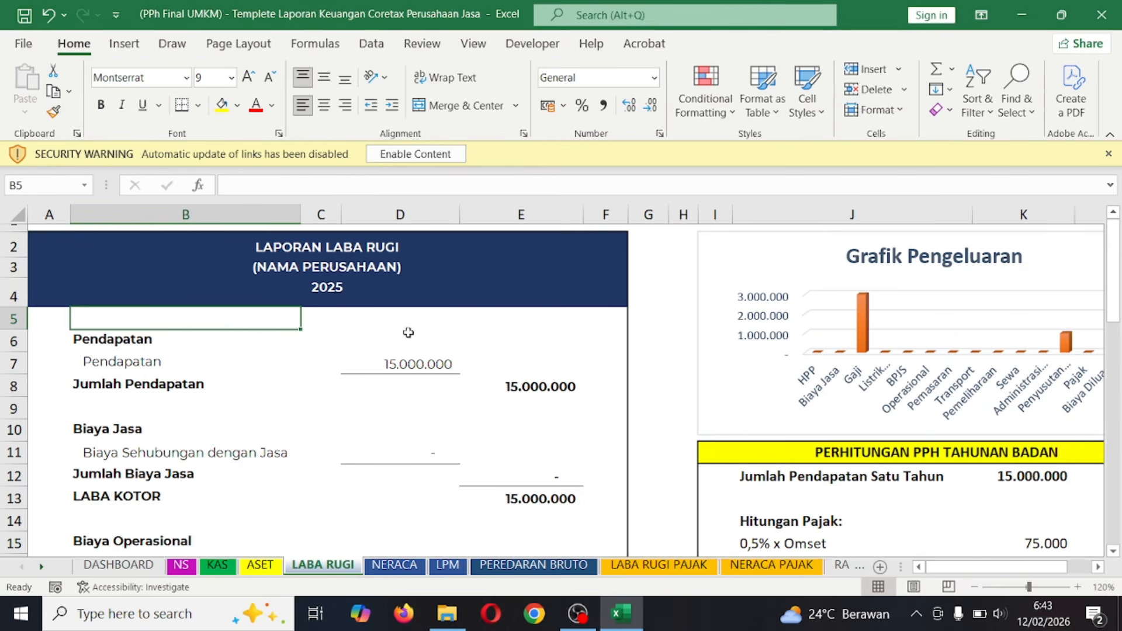
scroll(574, 393, down, 2)
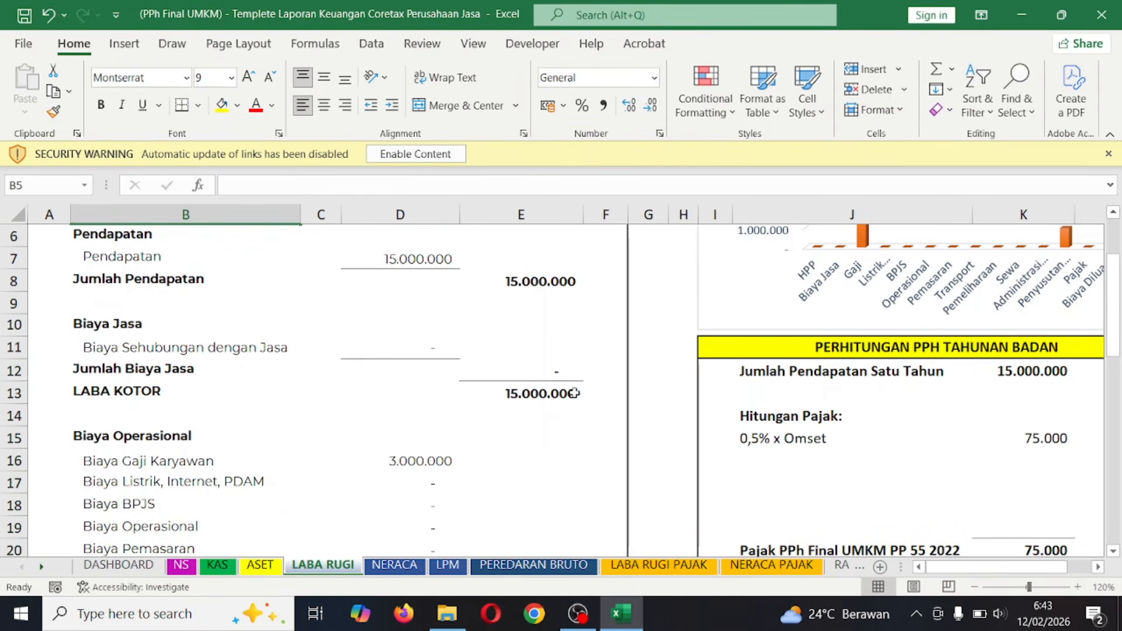
scroll(381, 360, up, 2)
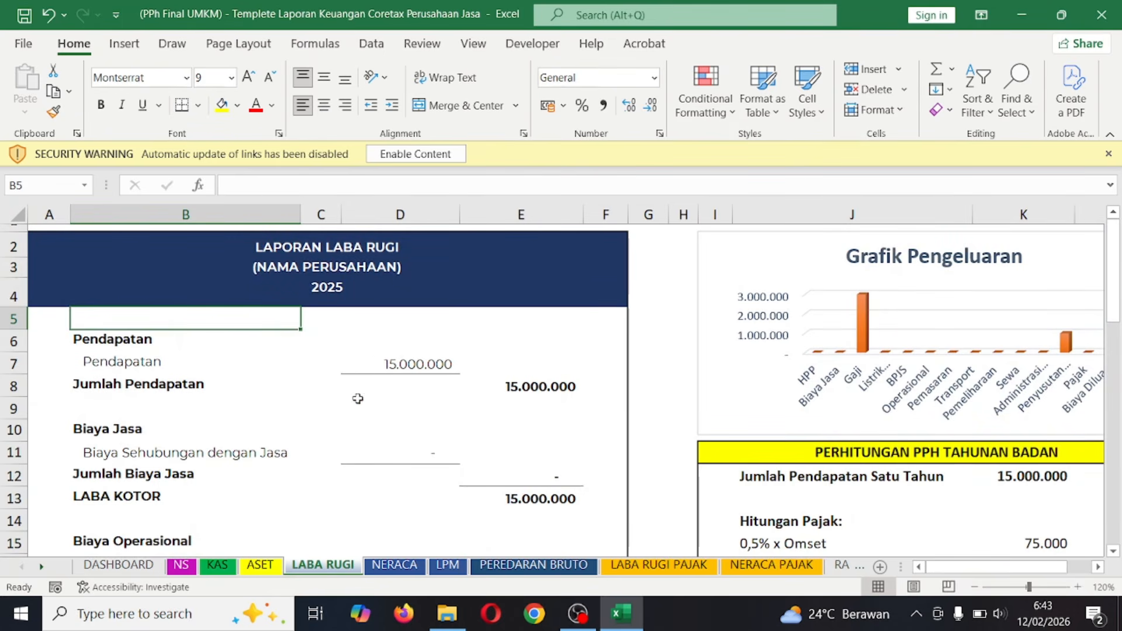
click(425, 363)
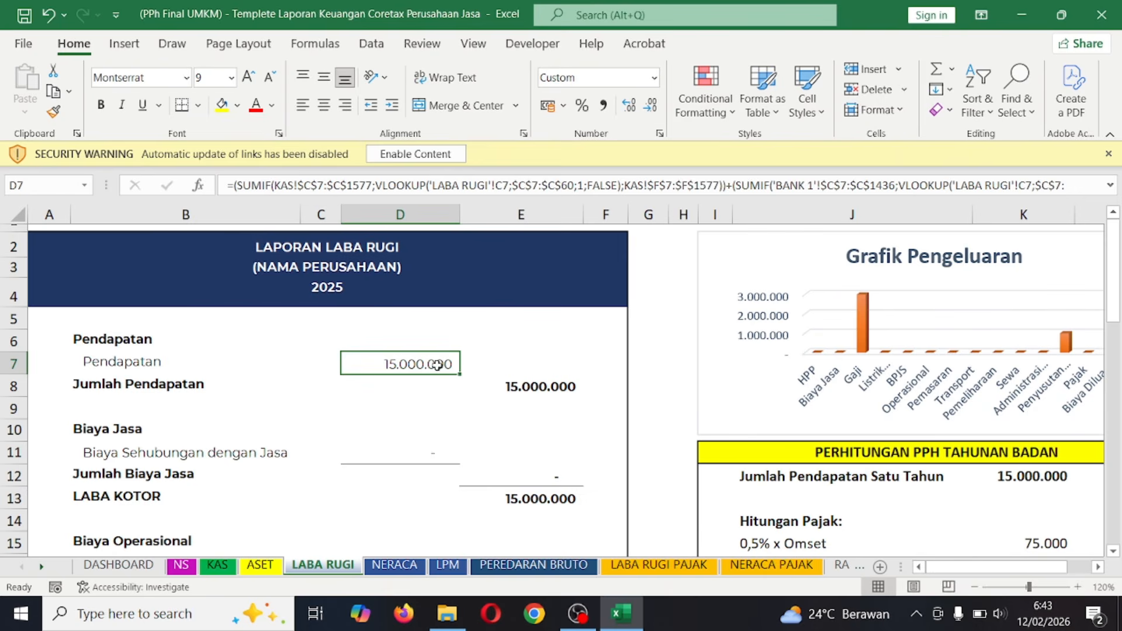
scroll(618, 421, down, 2)
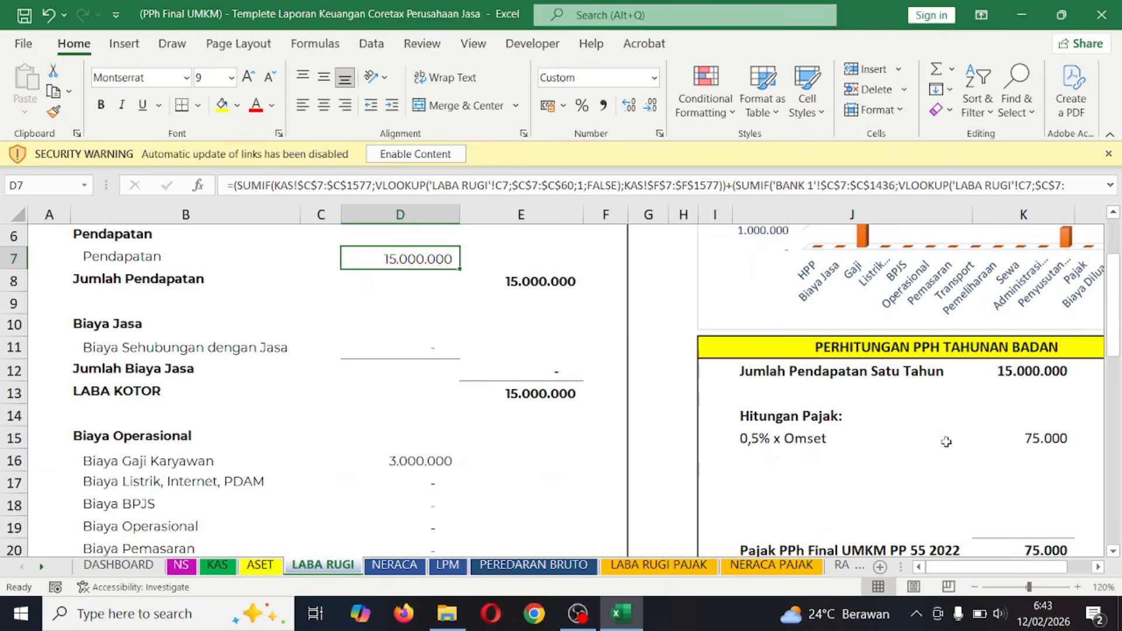
- Examine the 0,5% x Omset calculation under PERHITUNGAN PPH TAHUNAN BADAN and compare it with the Pendapatan amount
scroll(962, 450, right, 3)
click(371, 441)
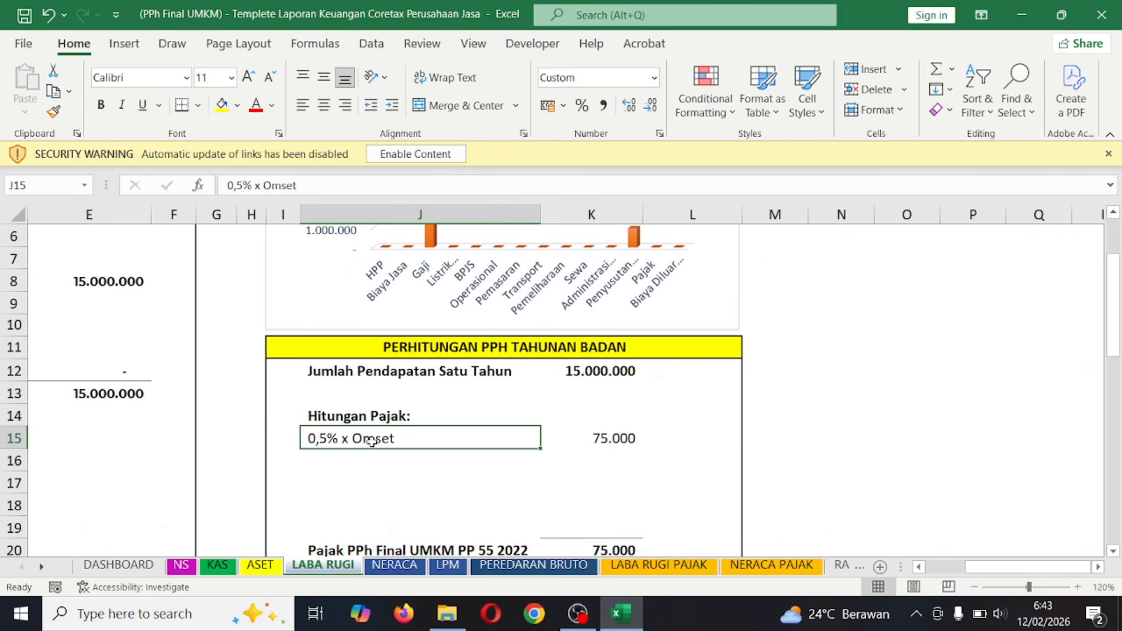
click(612, 437)
scroll(484, 430, down, 1)
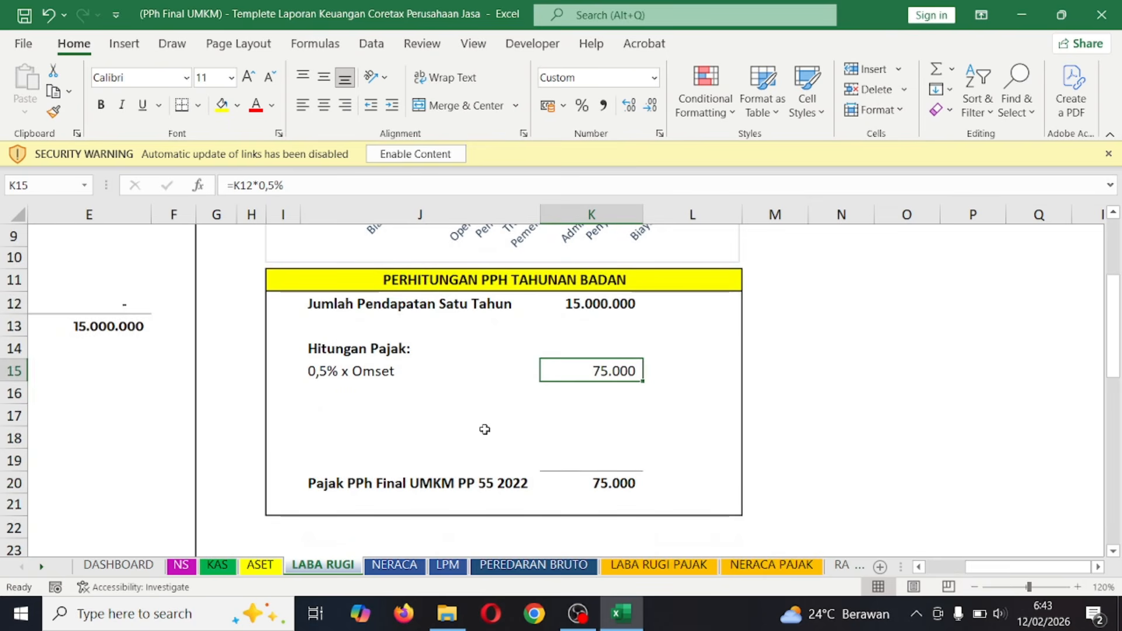
scroll(485, 430, up, 1)
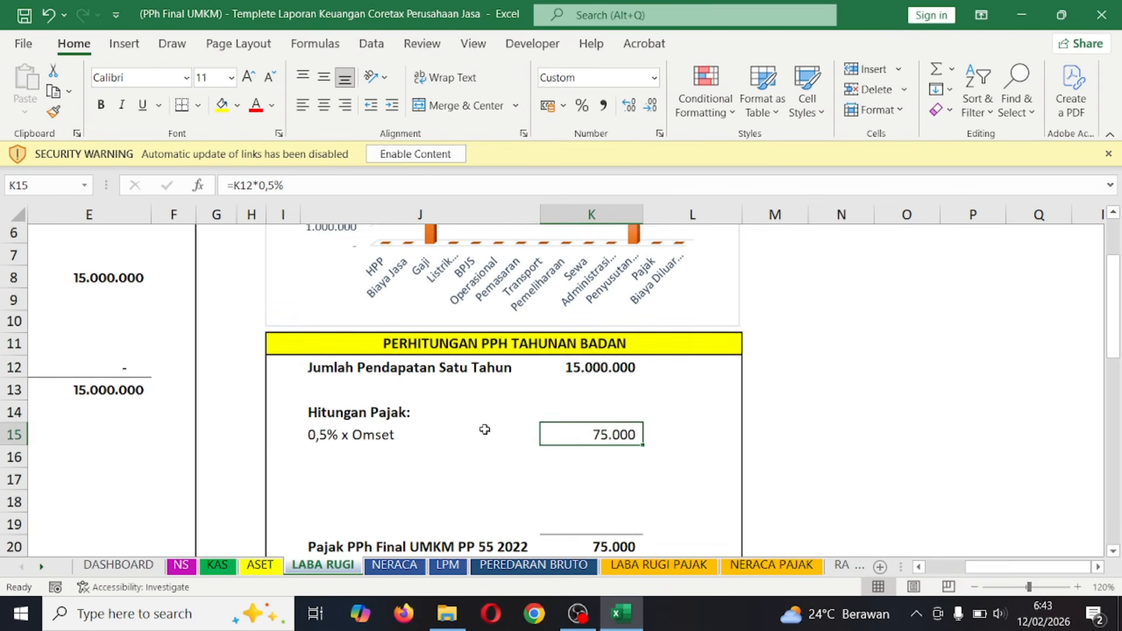
scroll(268, 408, up, 2)
scroll(271, 408, left, 3)
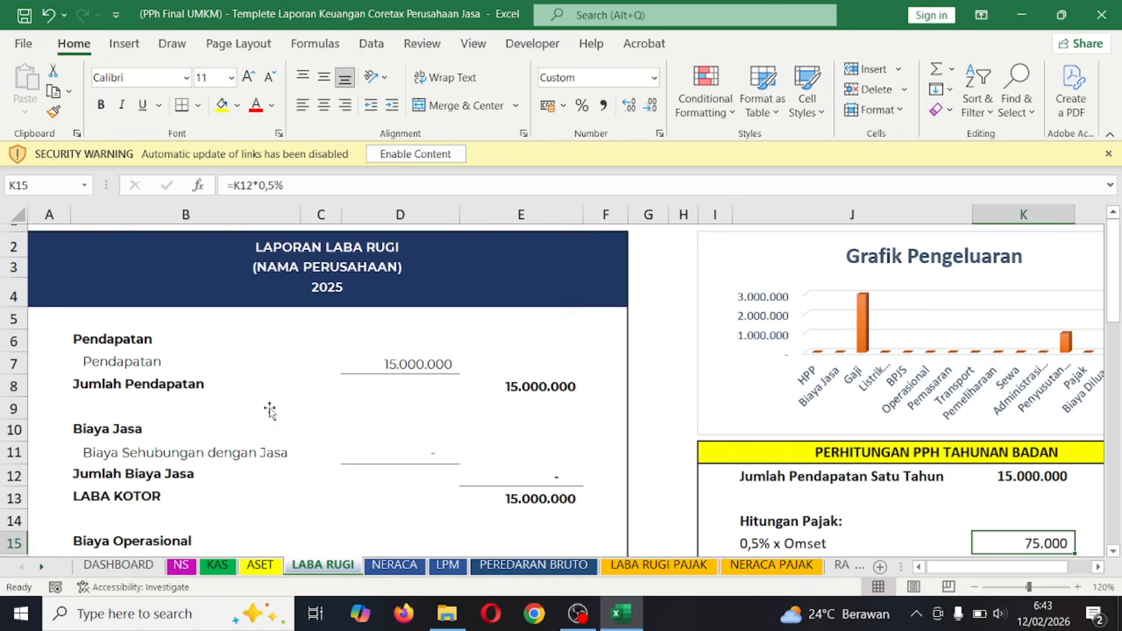
click(434, 366)
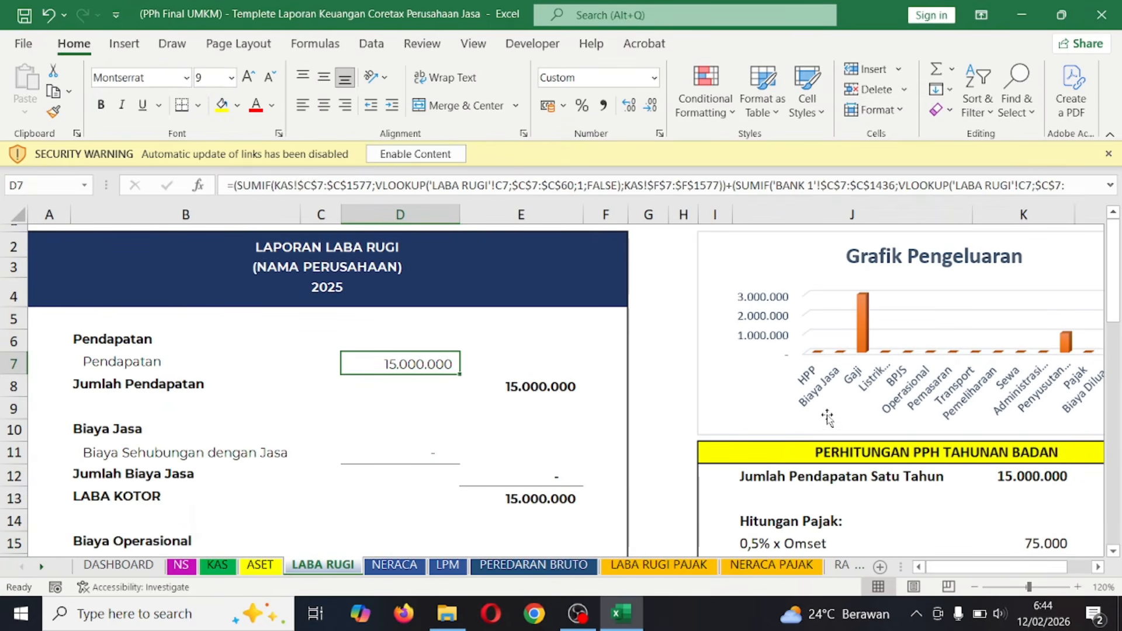
scroll(614, 403, down, 1)
scroll(872, 466, right, 1)
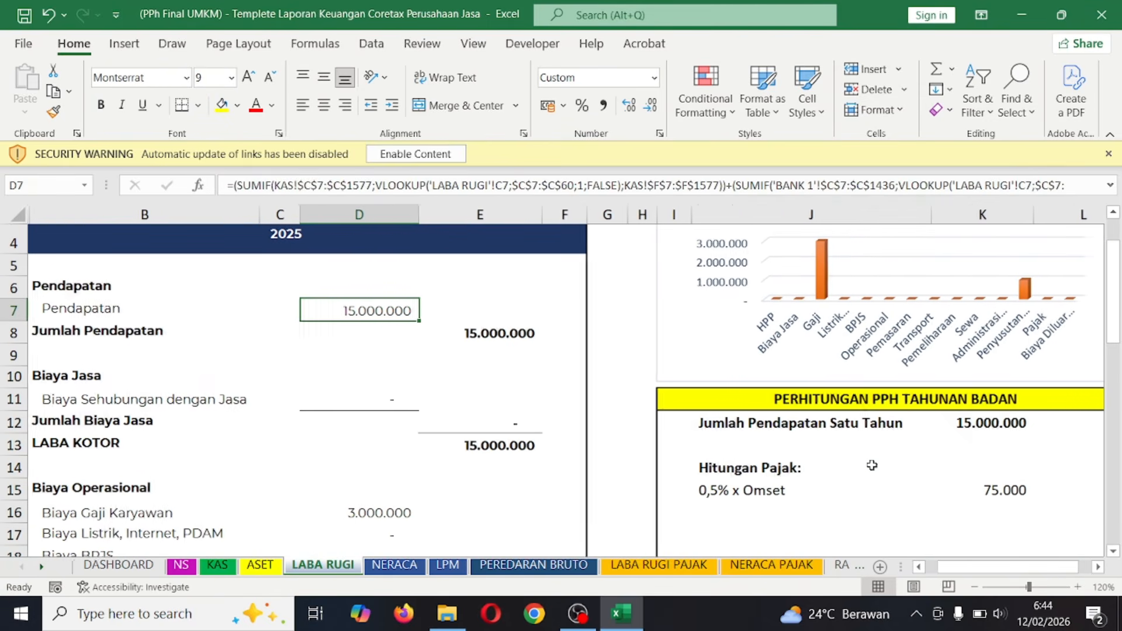
click(809, 496)
scroll(284, 395, up, 1)
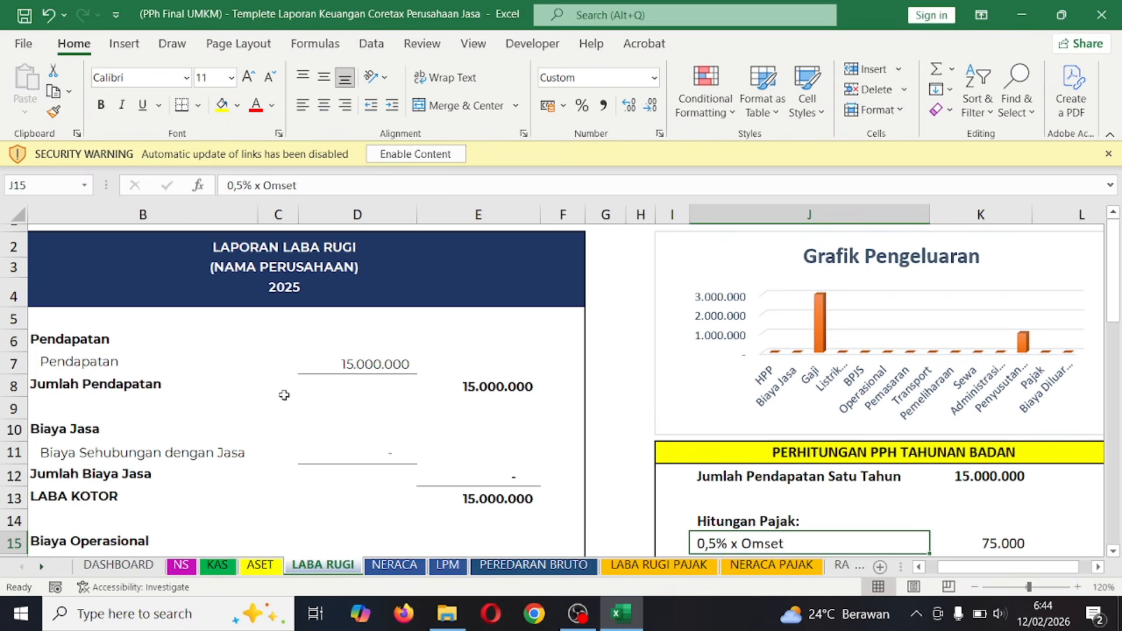
click(340, 362)
- Copy the 15.000.000 PEMASUKAN of transaction no. 5 in KAS into Januari's Peredaran Bruto on the PEREDARAN BRUTO sheet
click(217, 565)
click(115, 415)
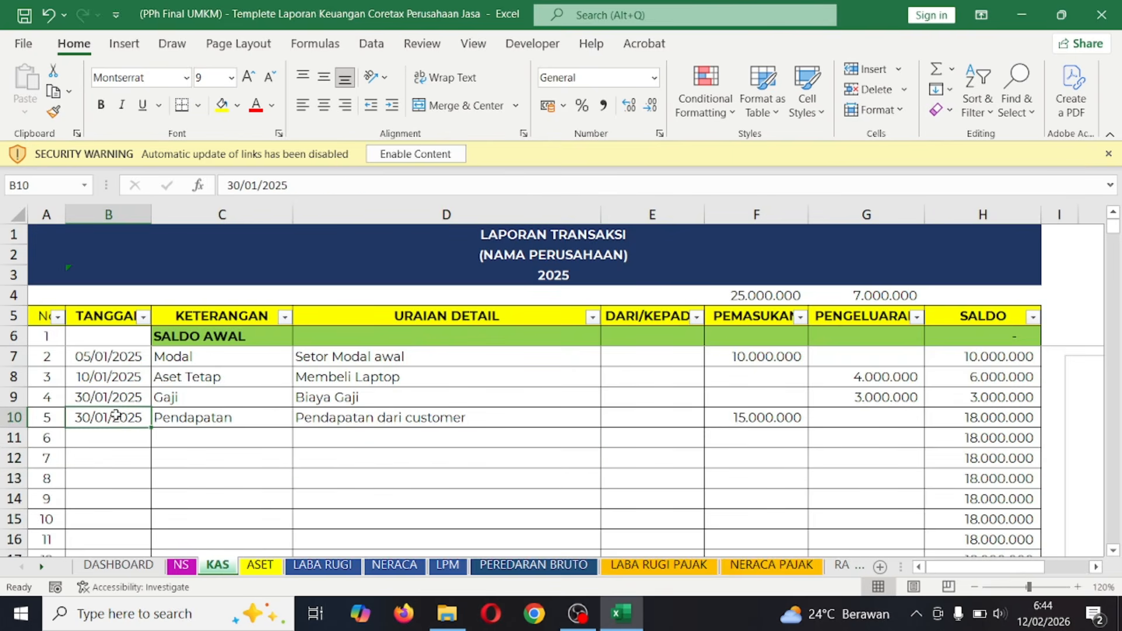
click(505, 418)
click(759, 417)
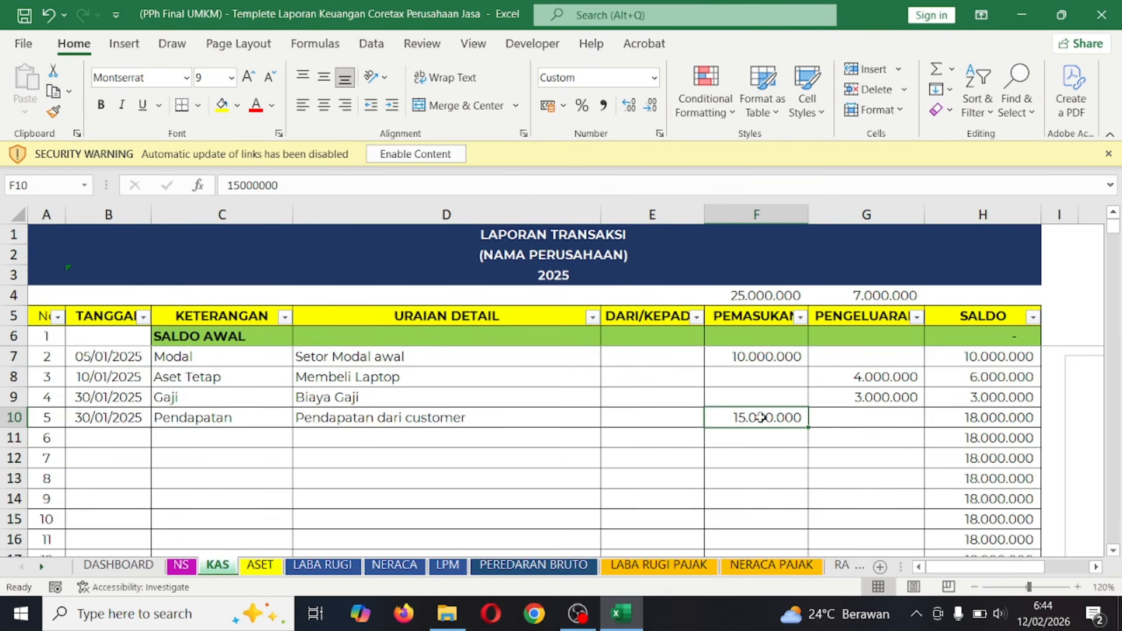
key(ctrl+c)
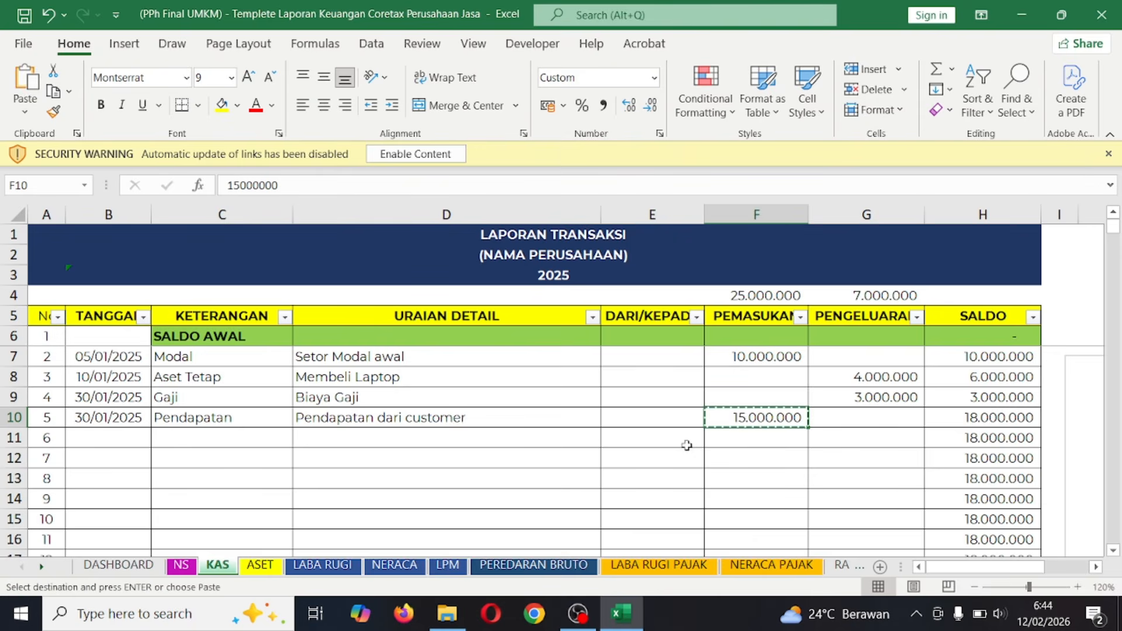
click(322, 564)
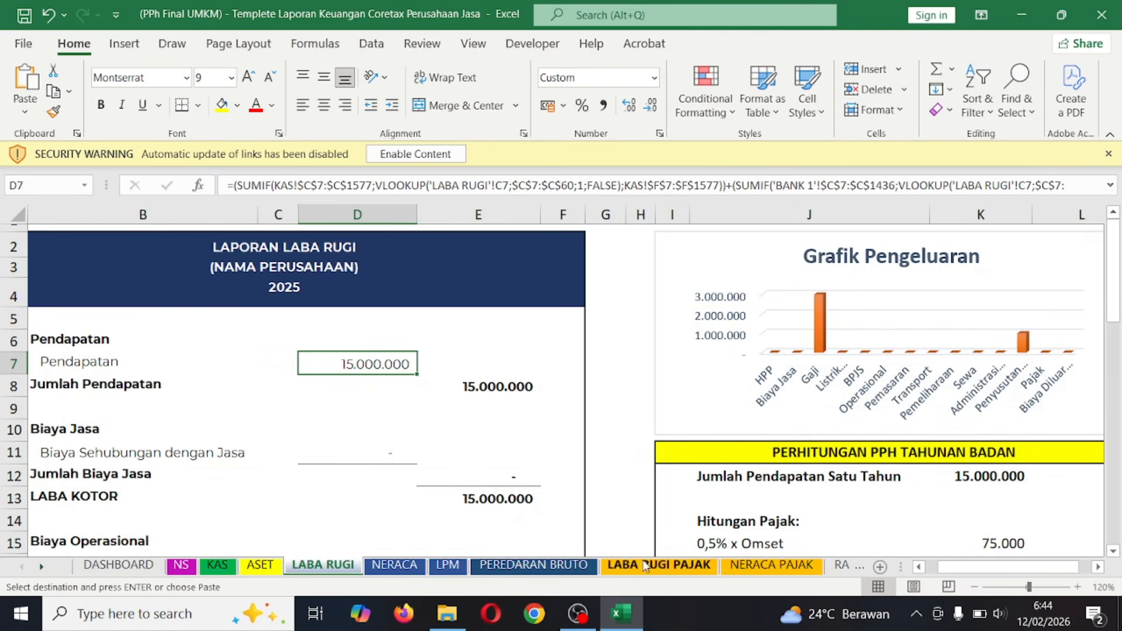
click(533, 564)
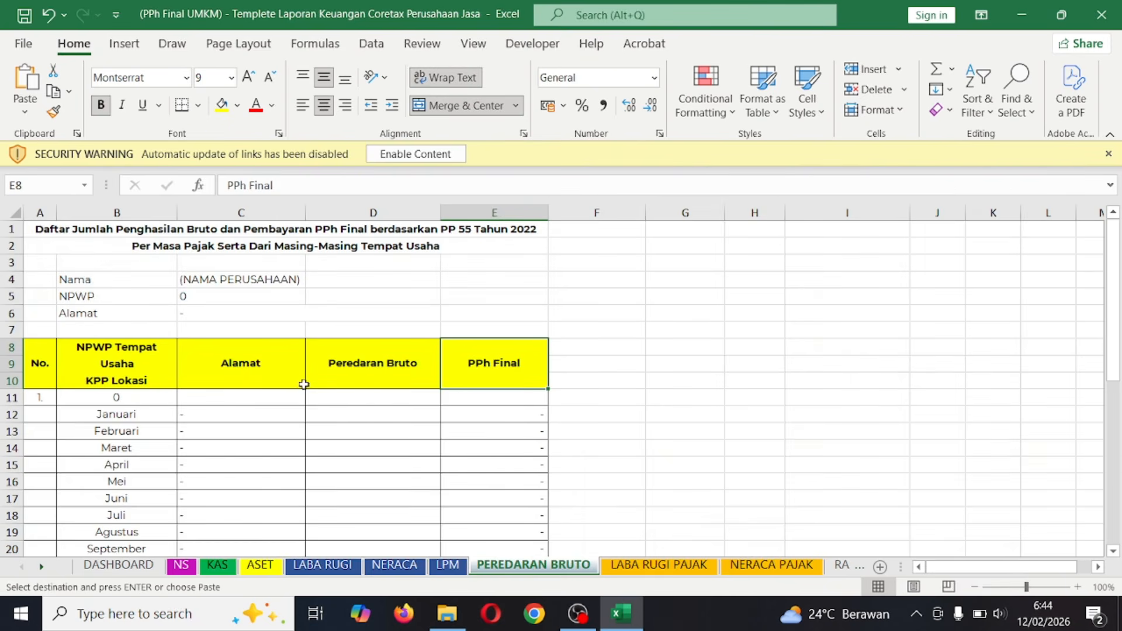
click(356, 413)
right_click(356, 412)
click(433, 228)
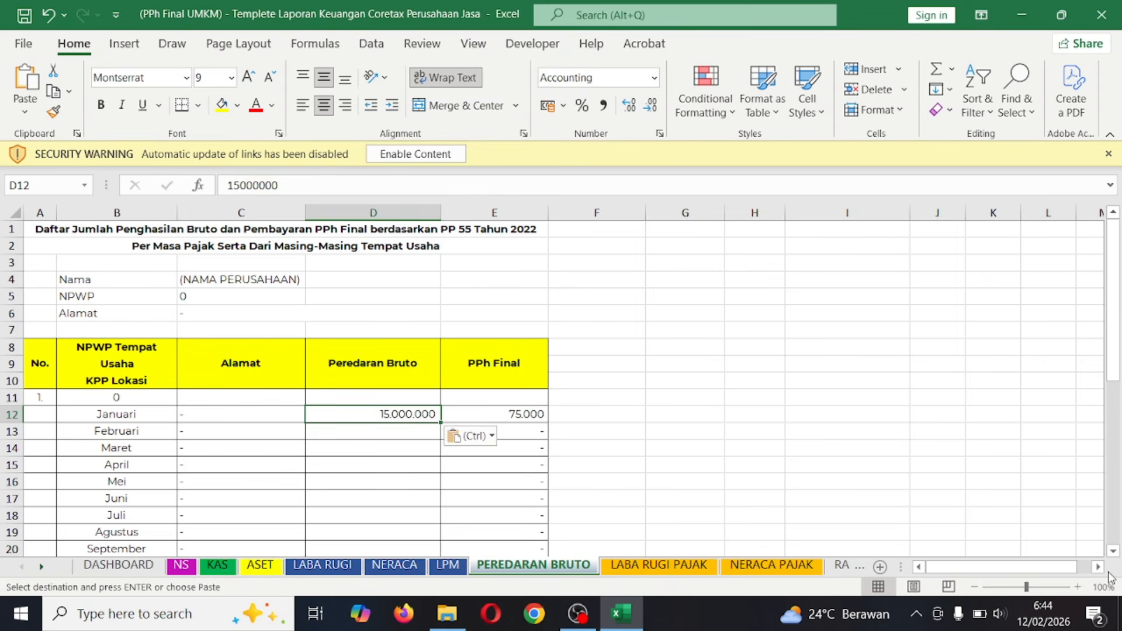
- Enlarge the PEREDARAN BRUTO sheet and check Januari's PPh Final against its Peredaran Bruto
click(1077, 586)
click(1077, 587)
click(573, 438)
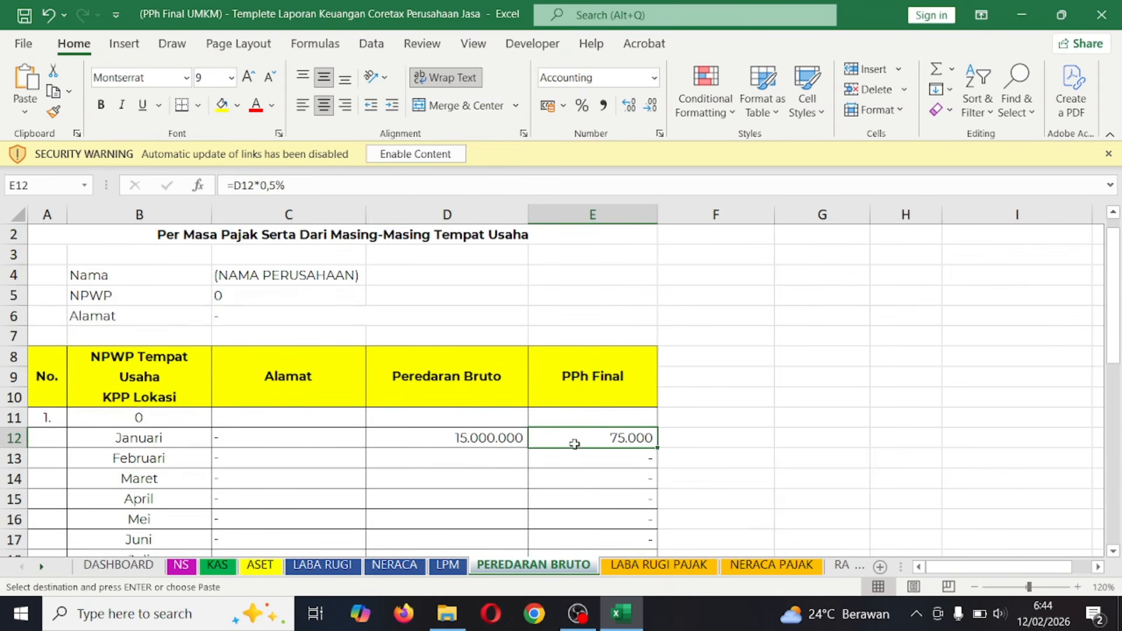
scroll(335, 421, down, 1)
drag(316, 381, 480, 360)
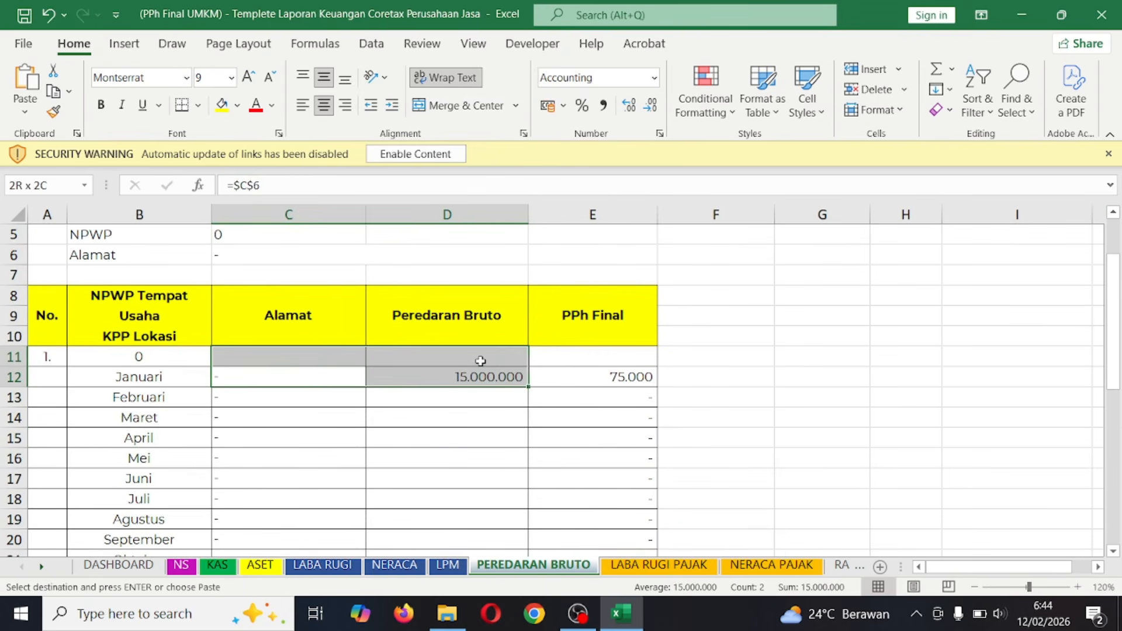
click(570, 373)
- On the KAS sheet, clear the TANGGAL to PENGELUARAN entries of transactions no. 5 to 7
click(225, 566)
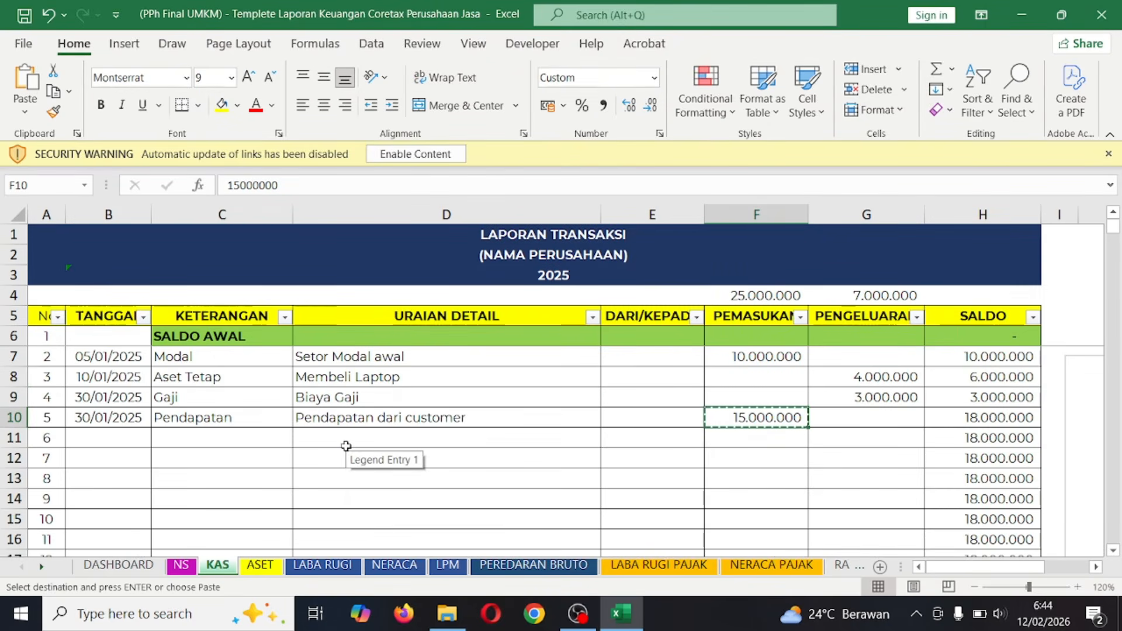
drag(115, 416, 835, 462)
key(Delete)
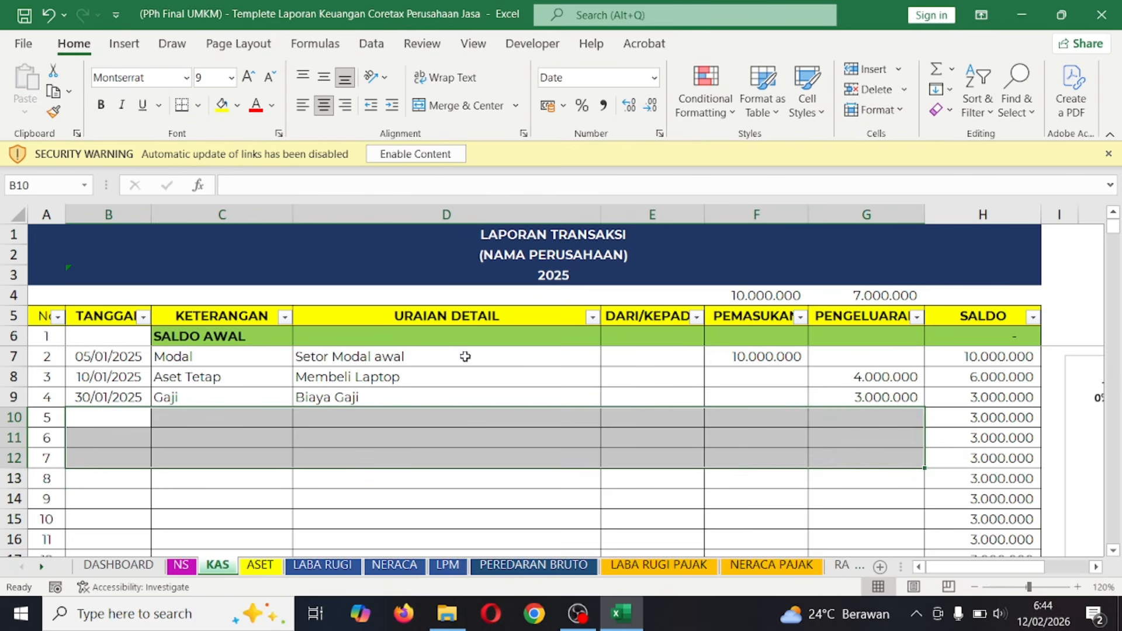
click(413, 374)
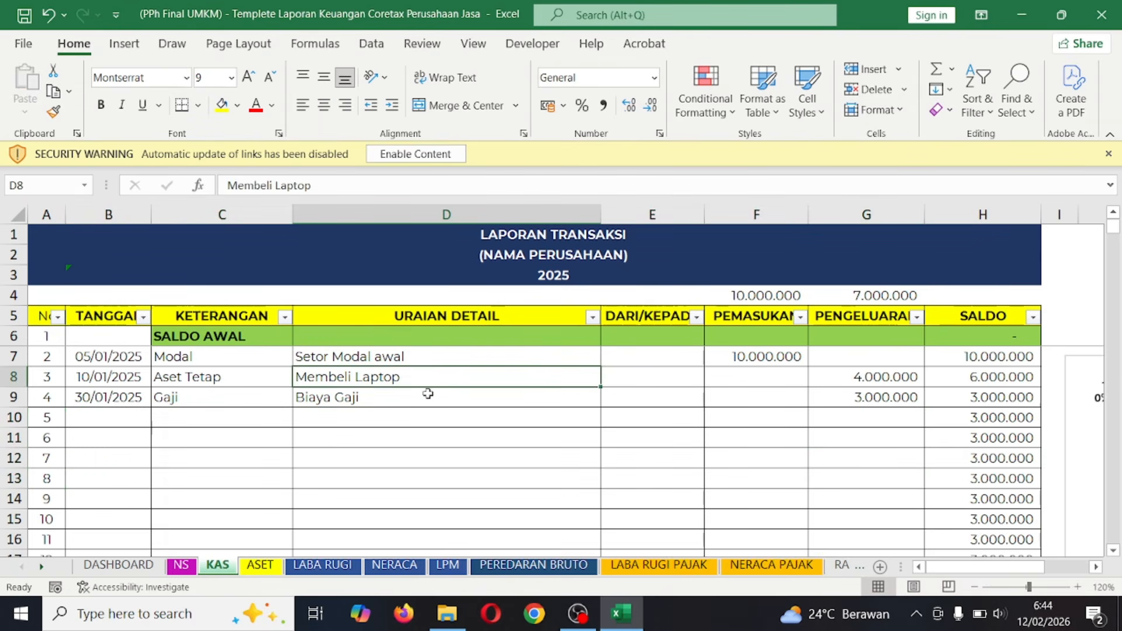
click(428, 395)
click(829, 411)
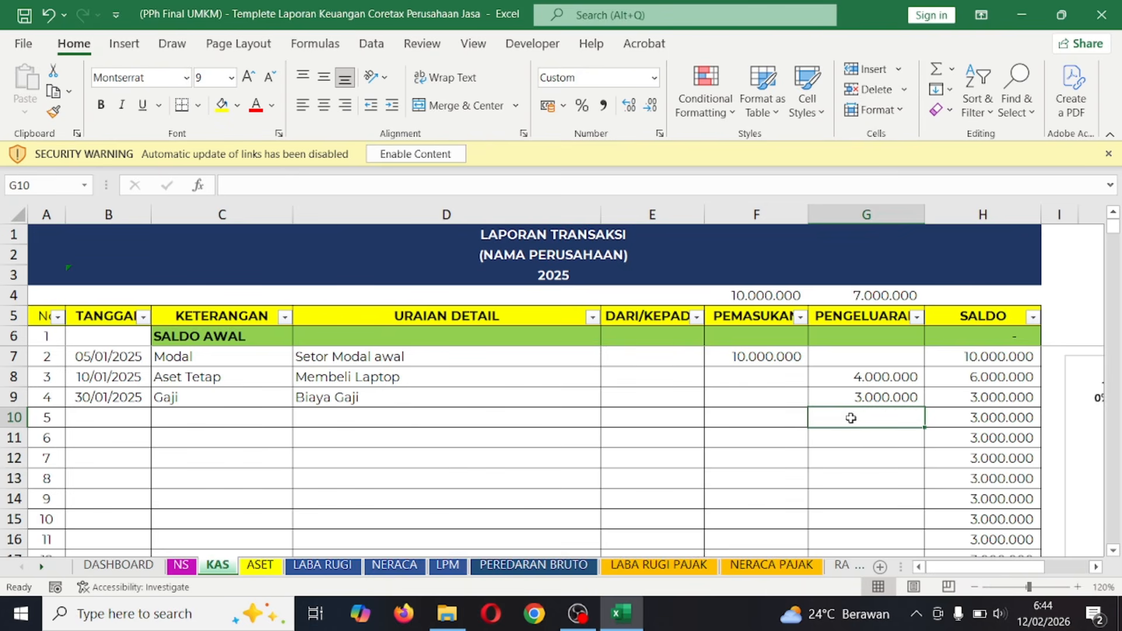
- Set the KETERANGAN of KAS transaction no. 5 to Pendapatan and enter a PEMASUKAN of 2.000.000
click(244, 416)
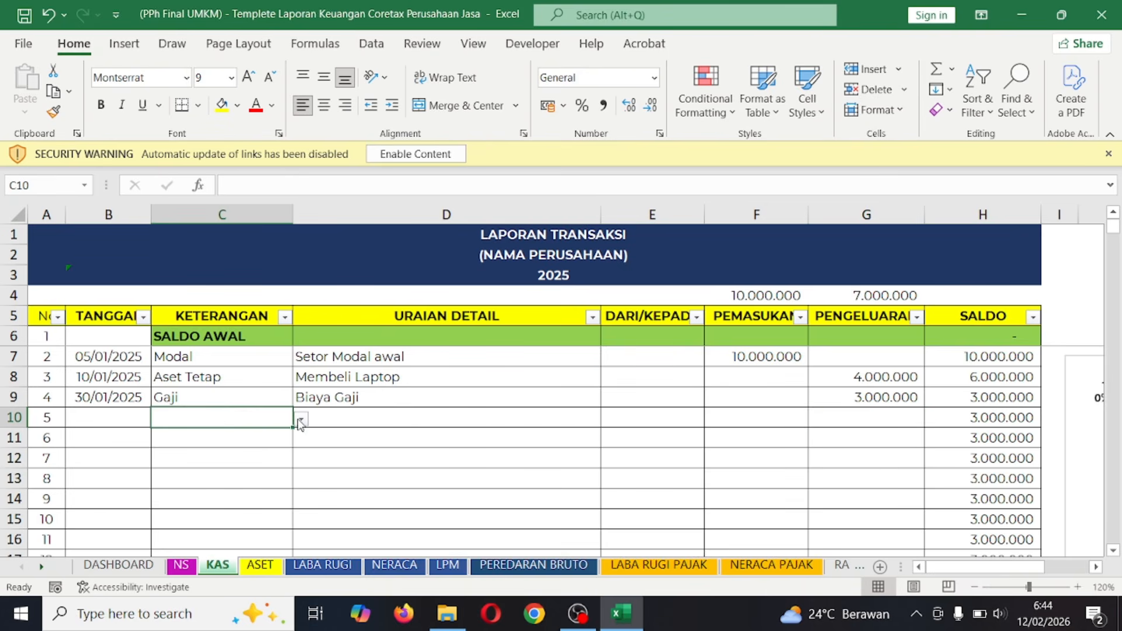
click(300, 420)
click(256, 437)
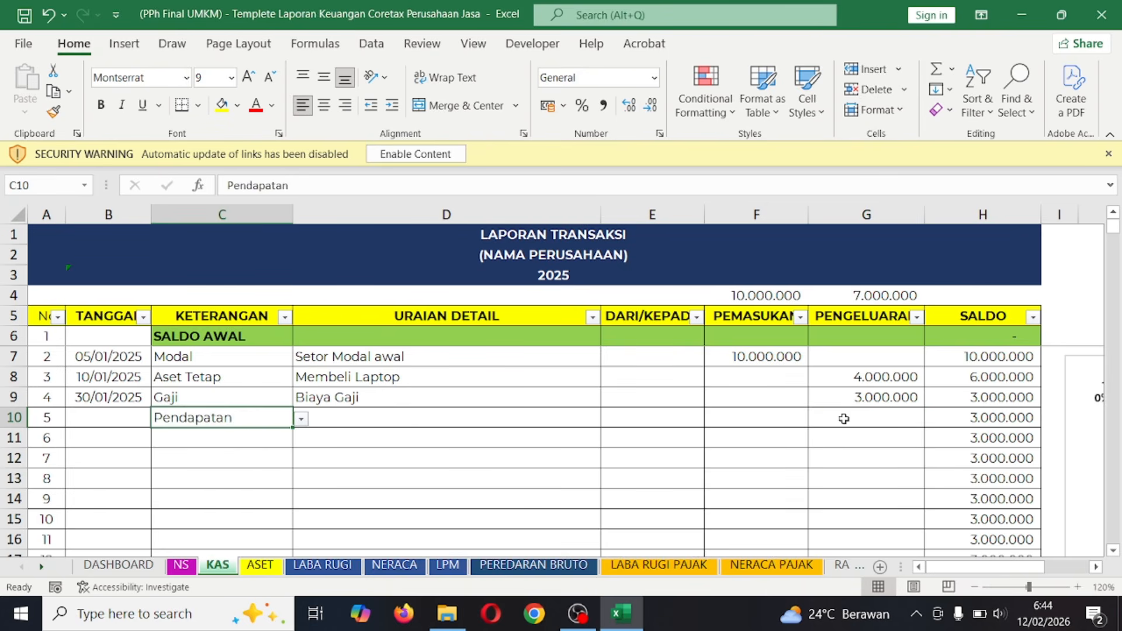
click(783, 418)
text(2.000.)
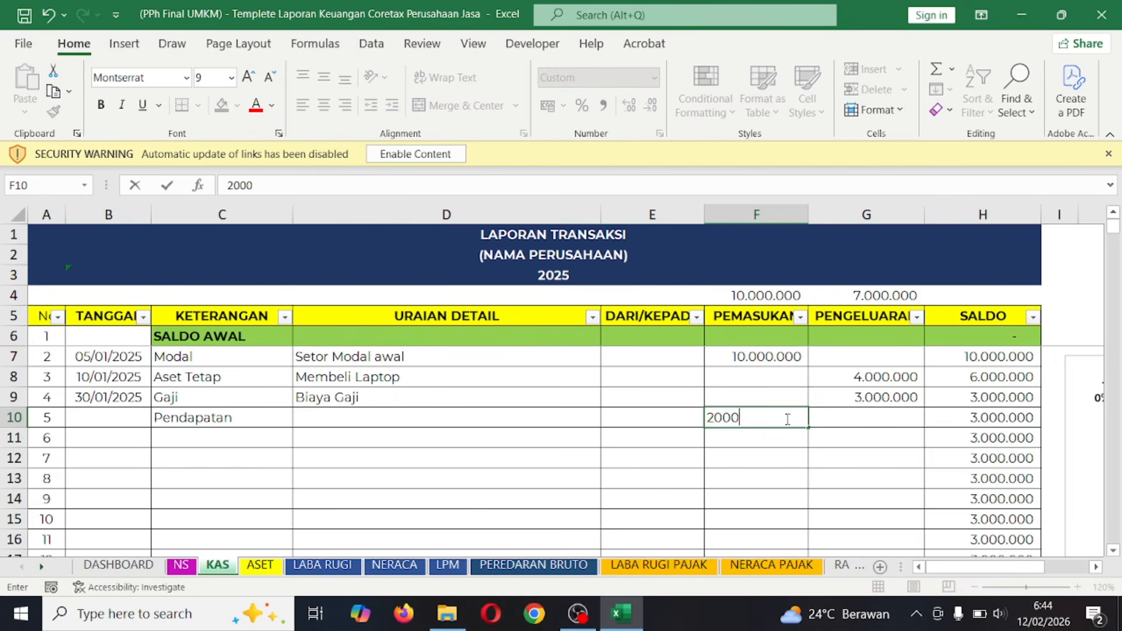
text(000)
key(Return)
- Fill the date 30/01/2025 down from the row above into transaction no. 5 and describe it as Pendapatan
click(112, 415)
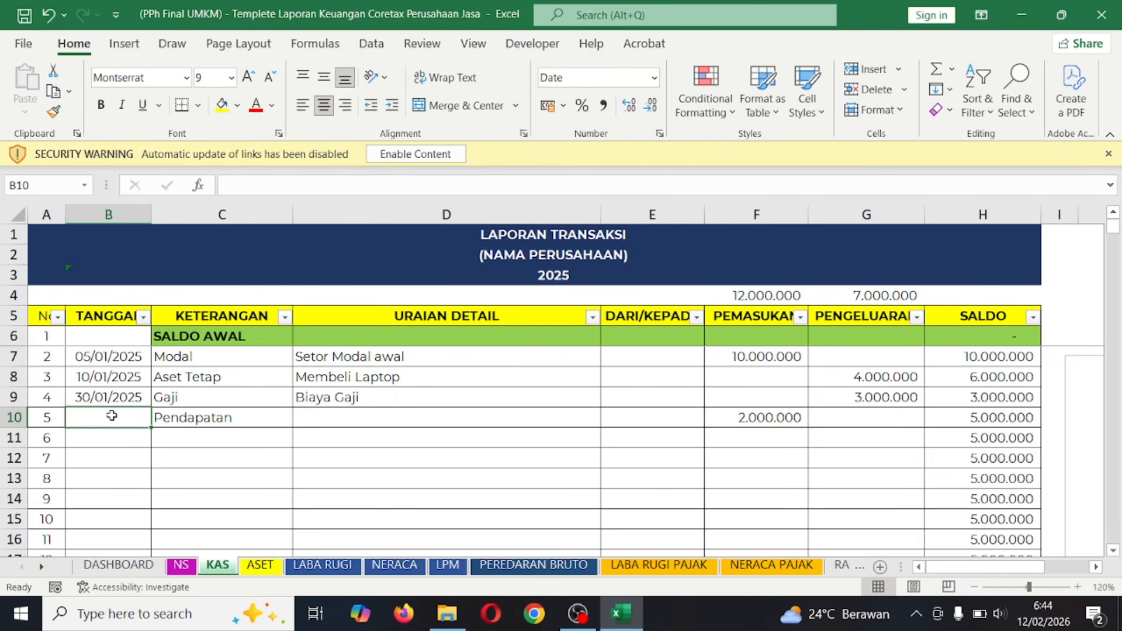
key(ctrl+d)
click(336, 418)
text(Pe)
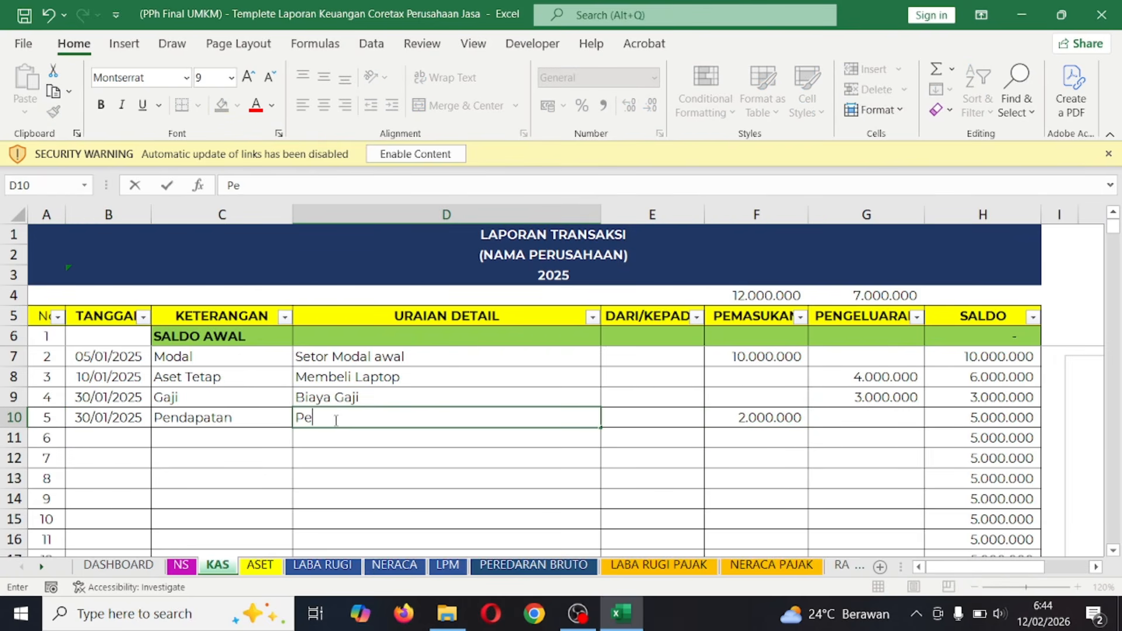
text(ndapatan)
key(Return)
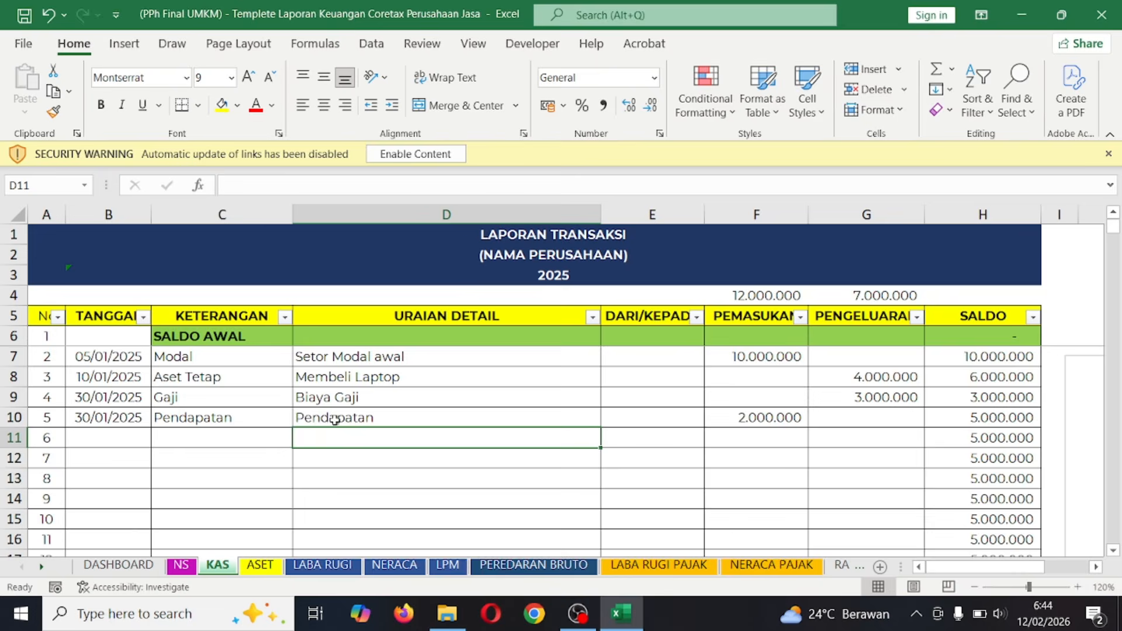
- On LABA RUGI, examine Pendapatan, LABA (RUGI) BERSIH and the 0,5% x Omset tax based on the new income
click(322, 565)
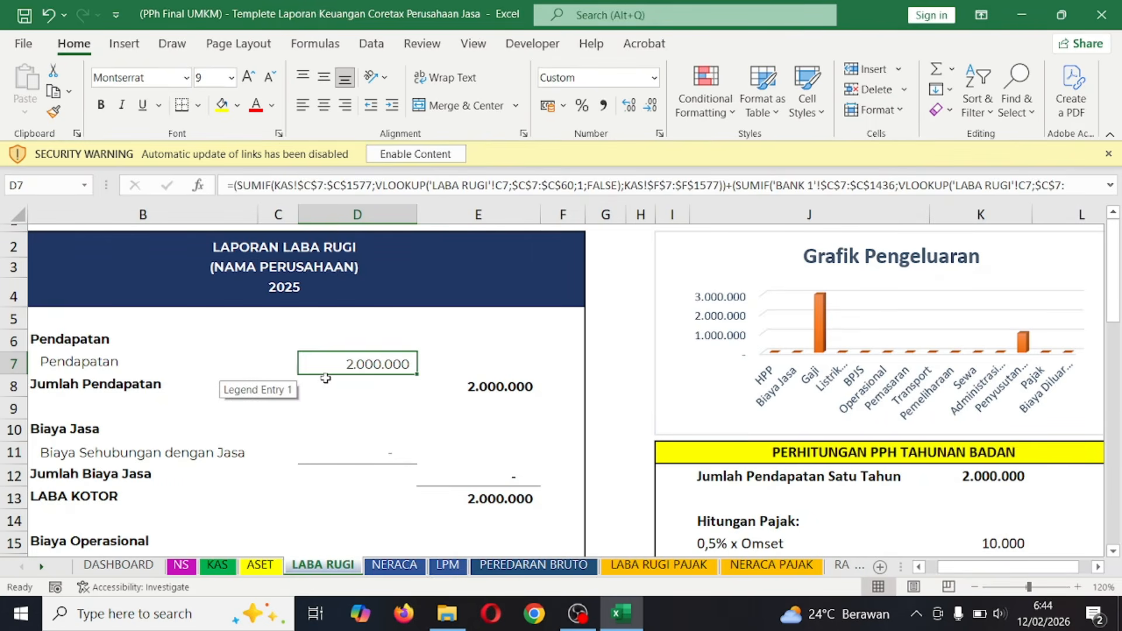
scroll(326, 378, down, 6)
scroll(326, 378, down, 5)
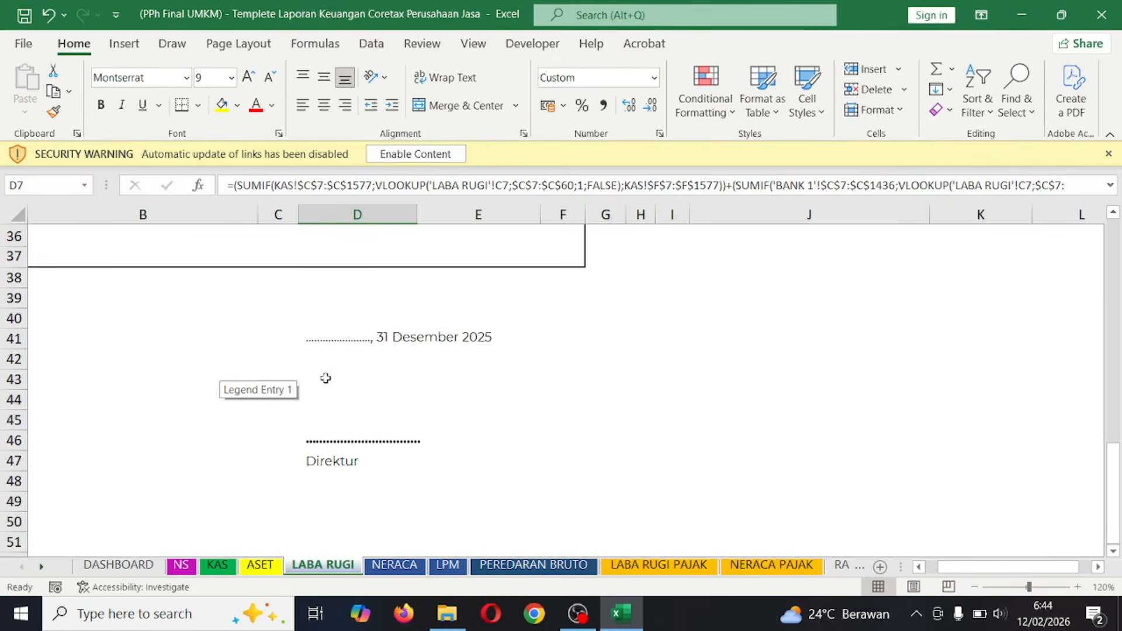
scroll(403, 372, up, 3)
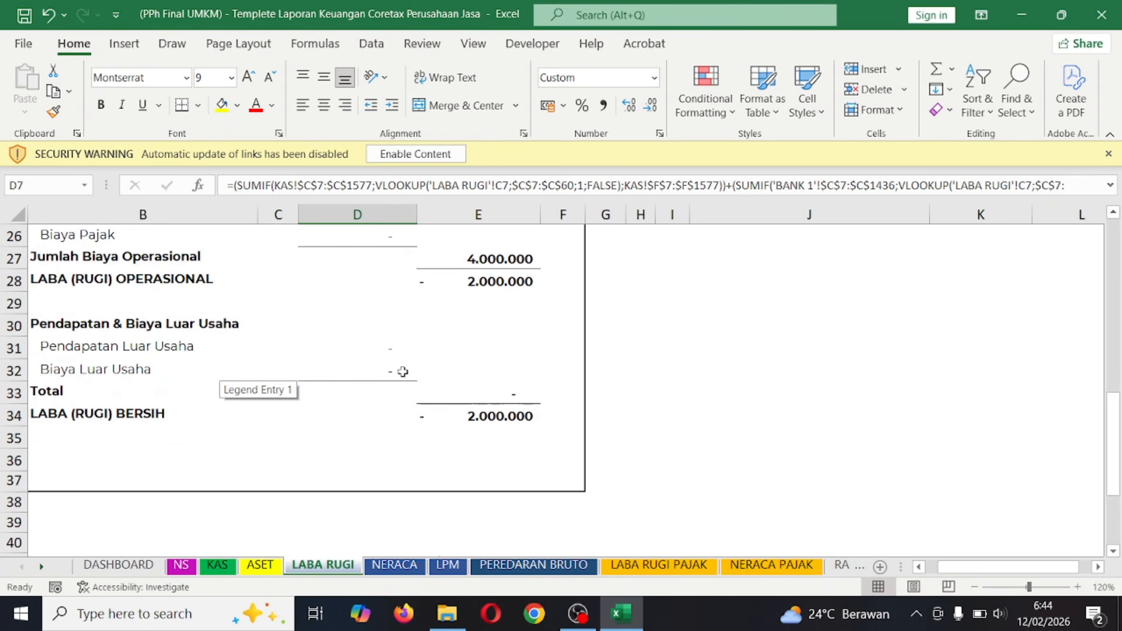
scroll(417, 370, up, 6)
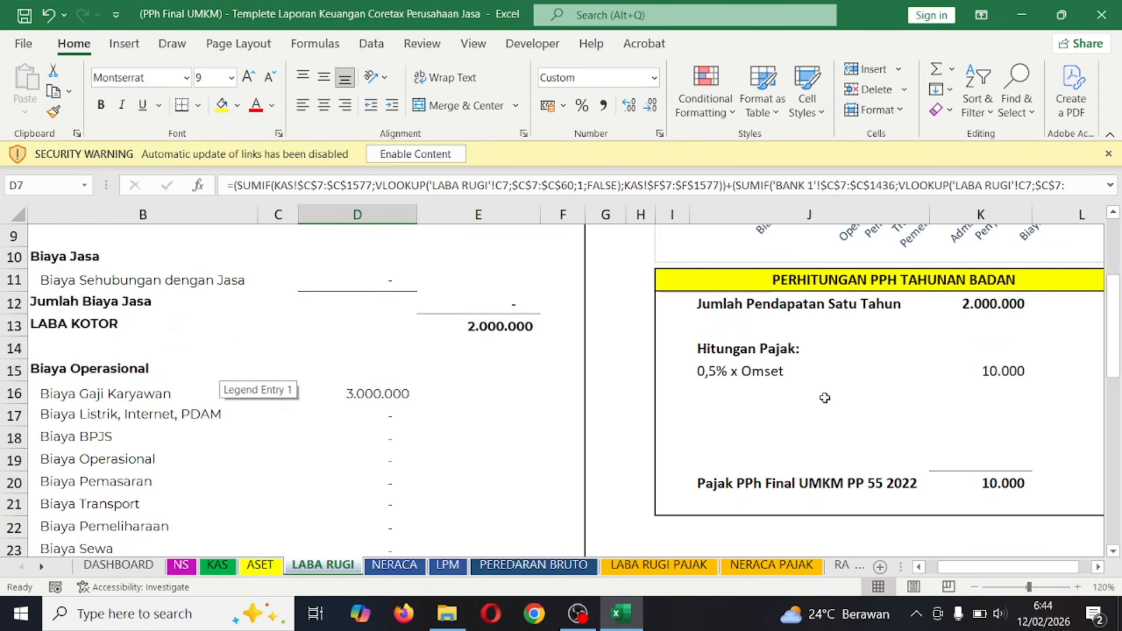
click(846, 375)
click(1014, 377)
scroll(337, 498, up, 3)
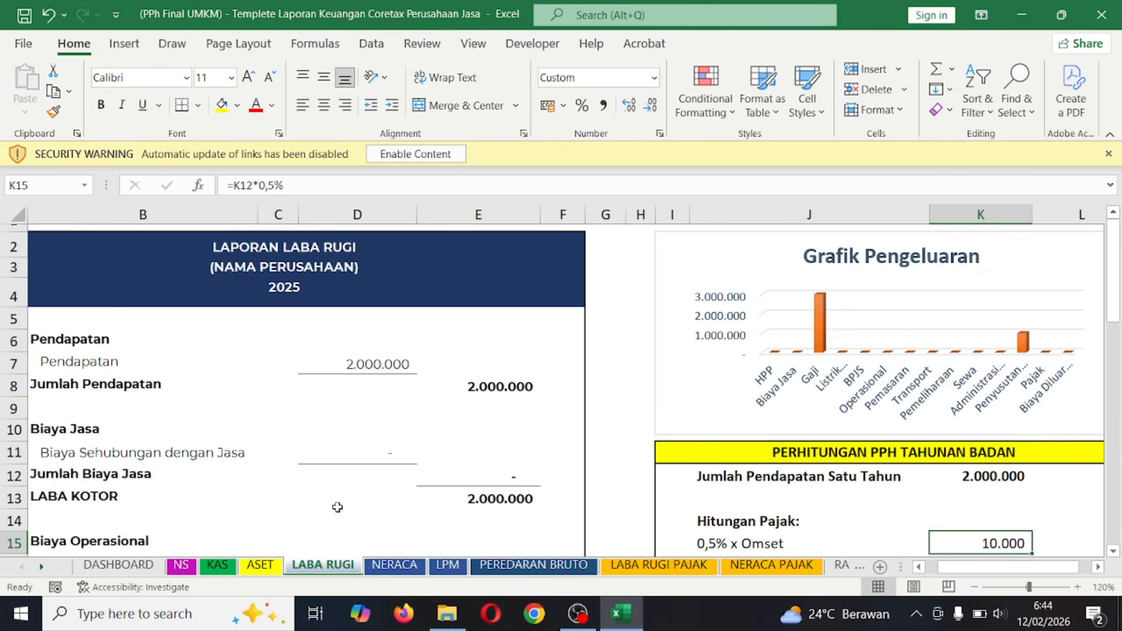
- Compare the Pendapatan entry on KAS with Pendapatan and LABA (RUGI) BERSIH on the LABA RUGI sheet
click(218, 565)
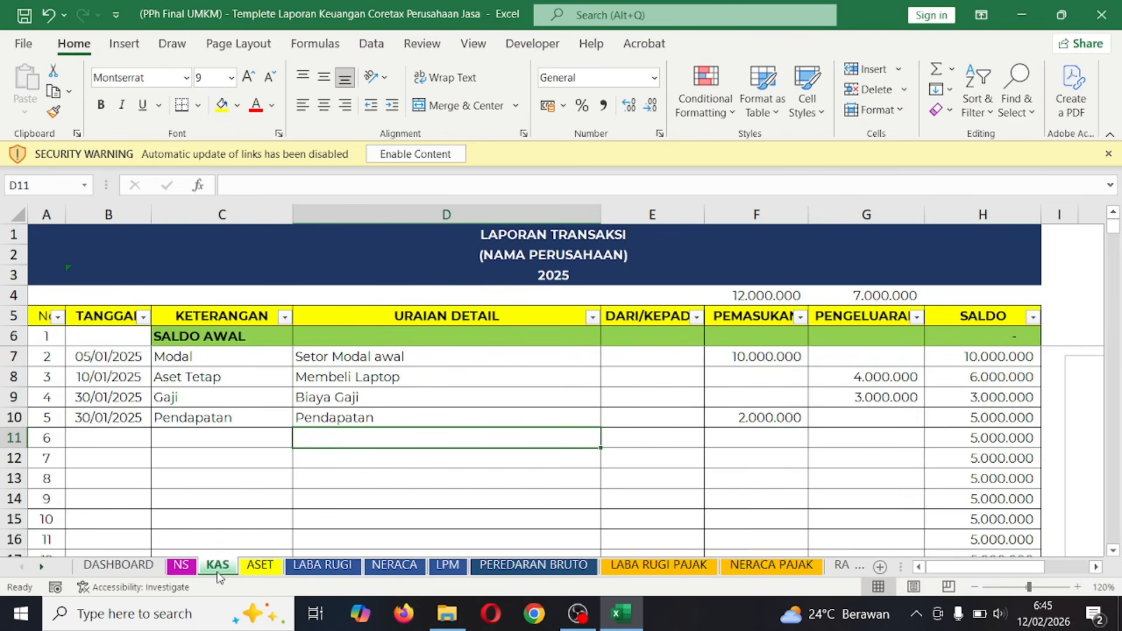
click(511, 415)
click(304, 565)
scroll(323, 413, down, 15)
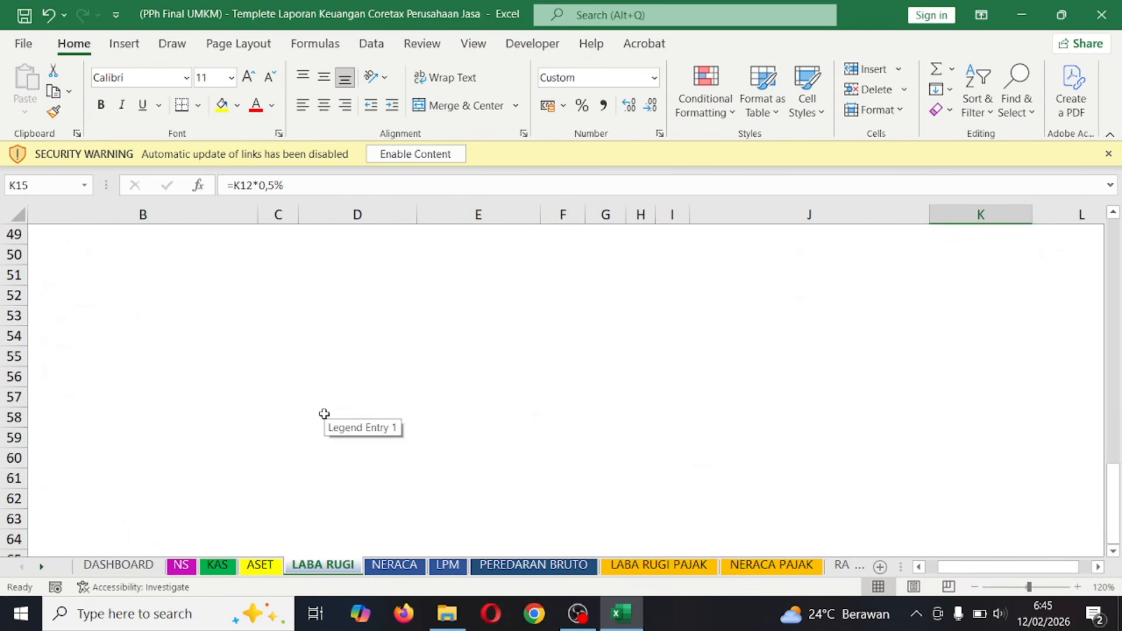
scroll(325, 413, up, 7)
click(333, 438)
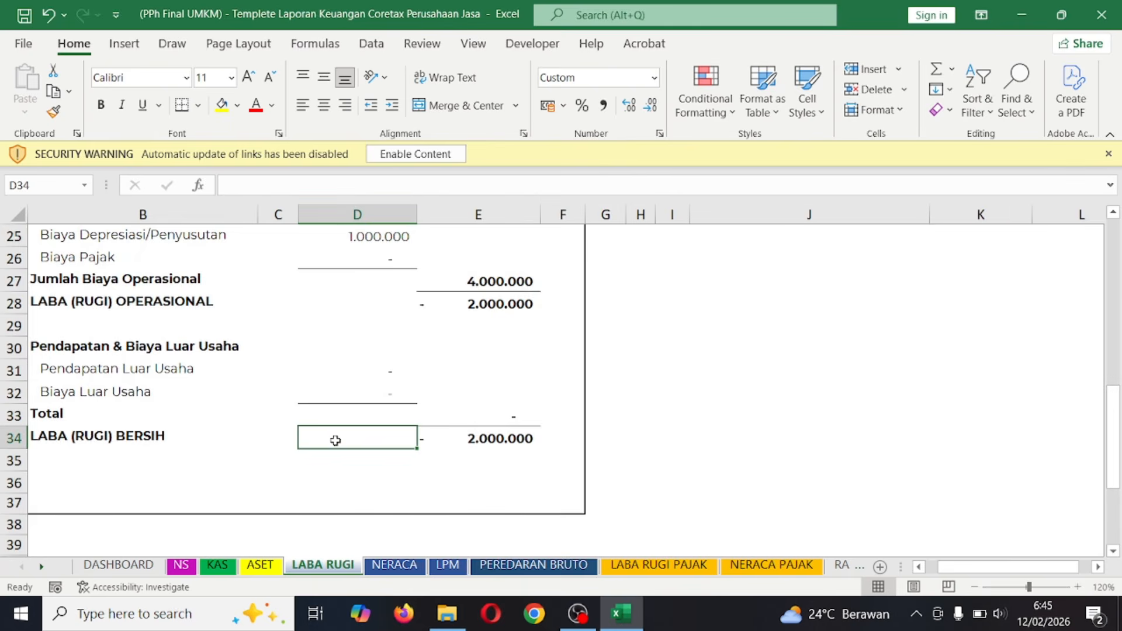
scroll(333, 438, up, 8)
click(205, 405)
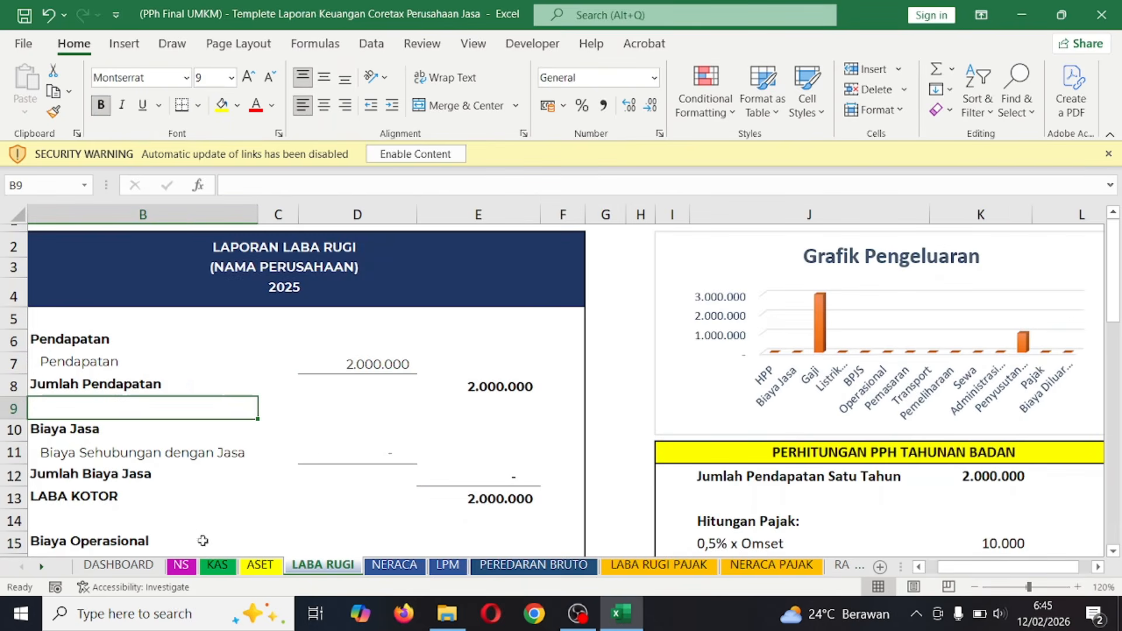
- On the KAS sheet, clear the TANGGAL to PENGELUARAN entries of transactions no. 5 to 8
click(217, 564)
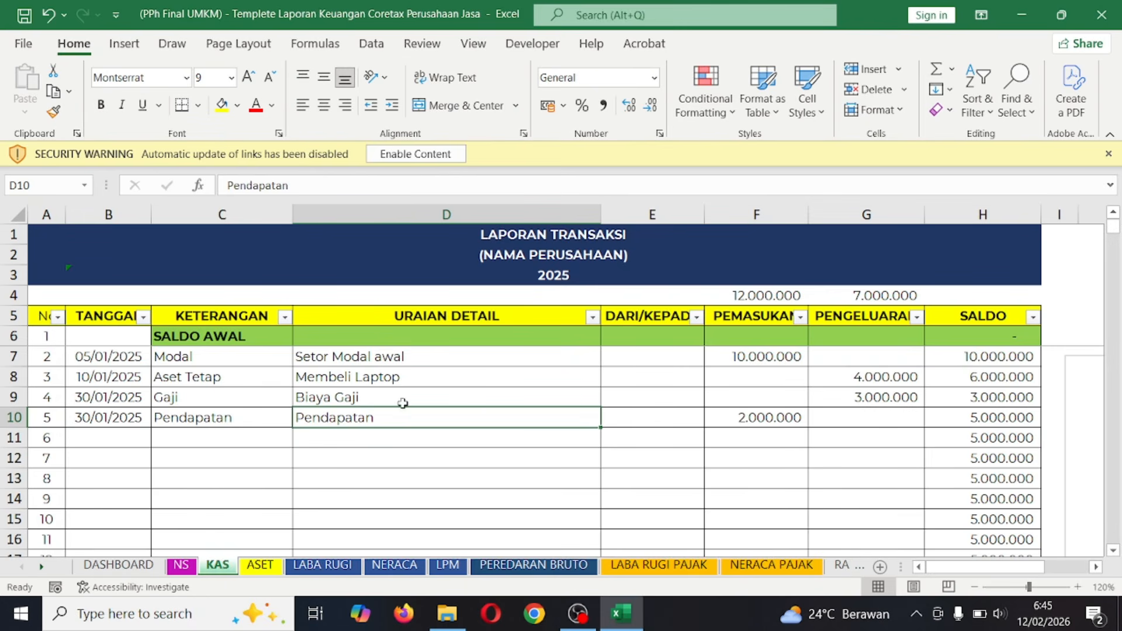
click(468, 393)
click(521, 416)
drag(106, 413, 864, 484)
key(Delete)
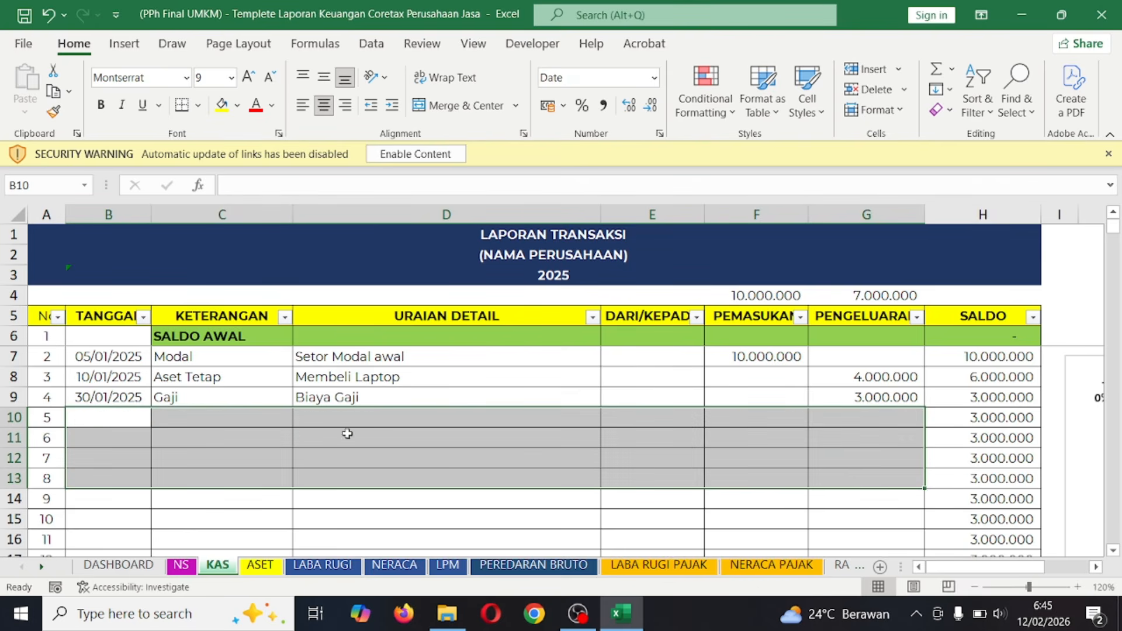
click(330, 422)
click(237, 451)
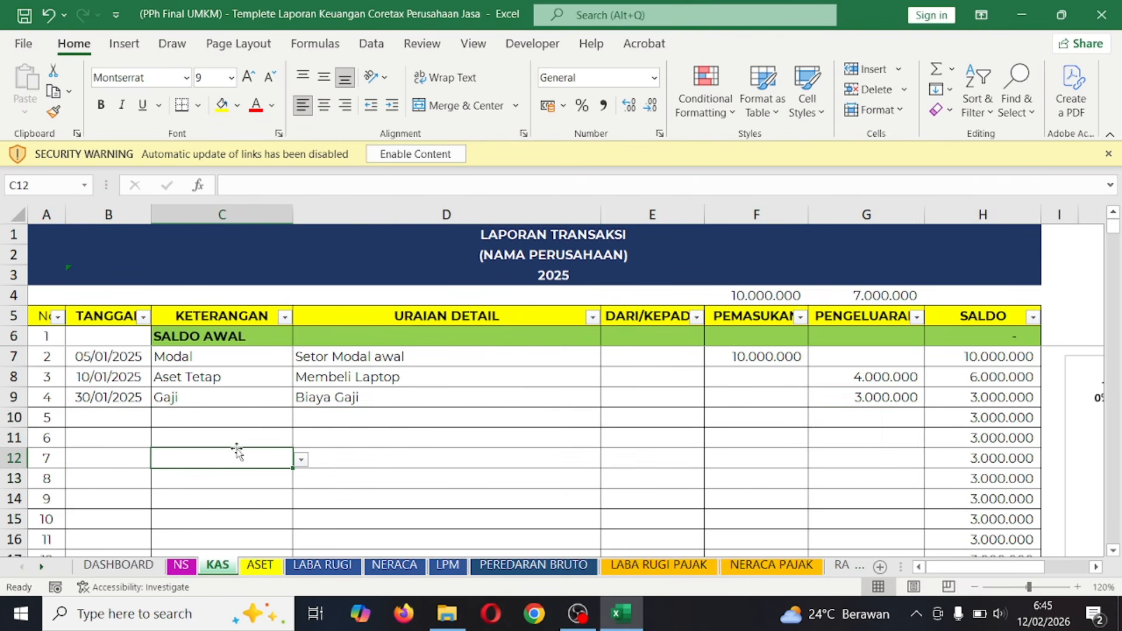
- Check Pendapatan and PERHITUNGAN PPH TAHUNAN BADAN on LABA RUGI, and Total Aset against TOTAL LIABILITAS & EKUITAS on NERACA
click(303, 565)
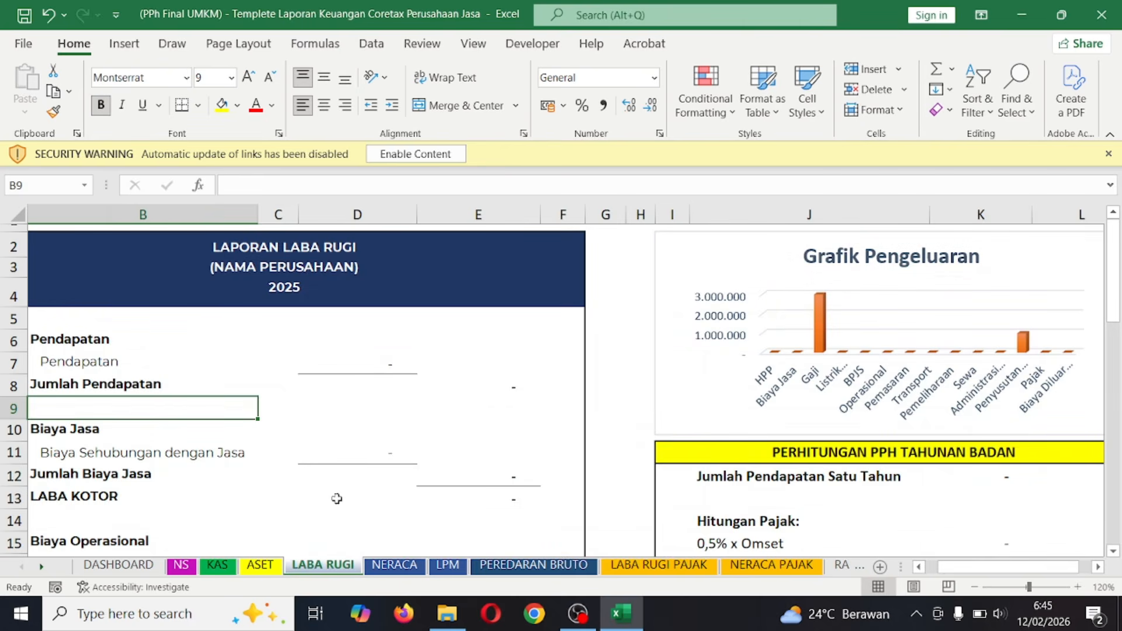
scroll(431, 476, down, 2)
scroll(724, 416, right, 3)
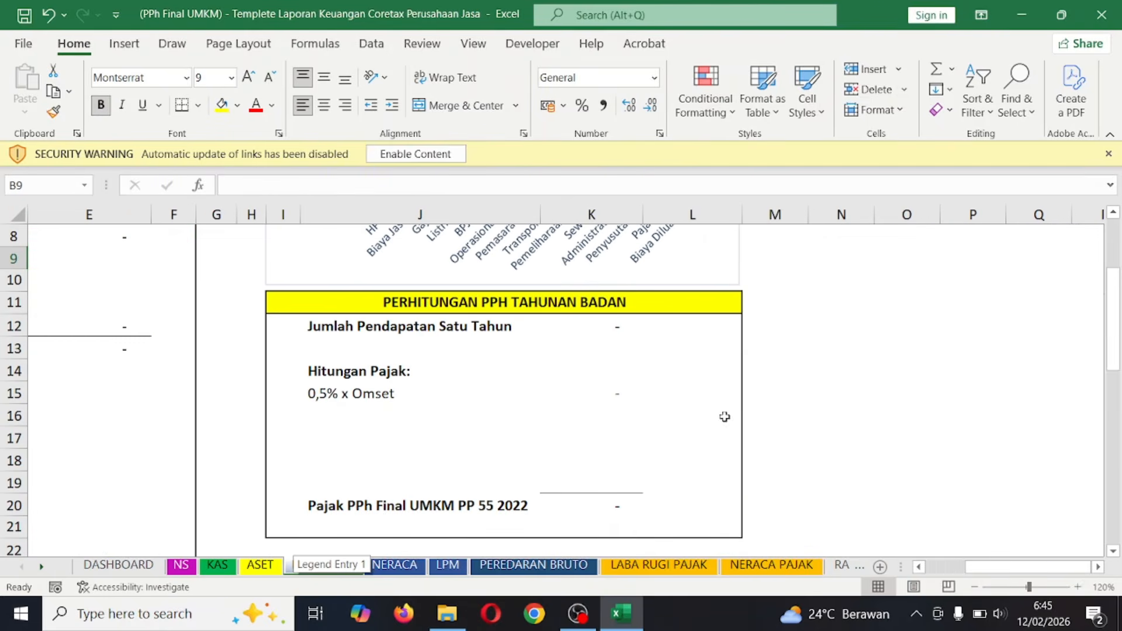
click(392, 564)
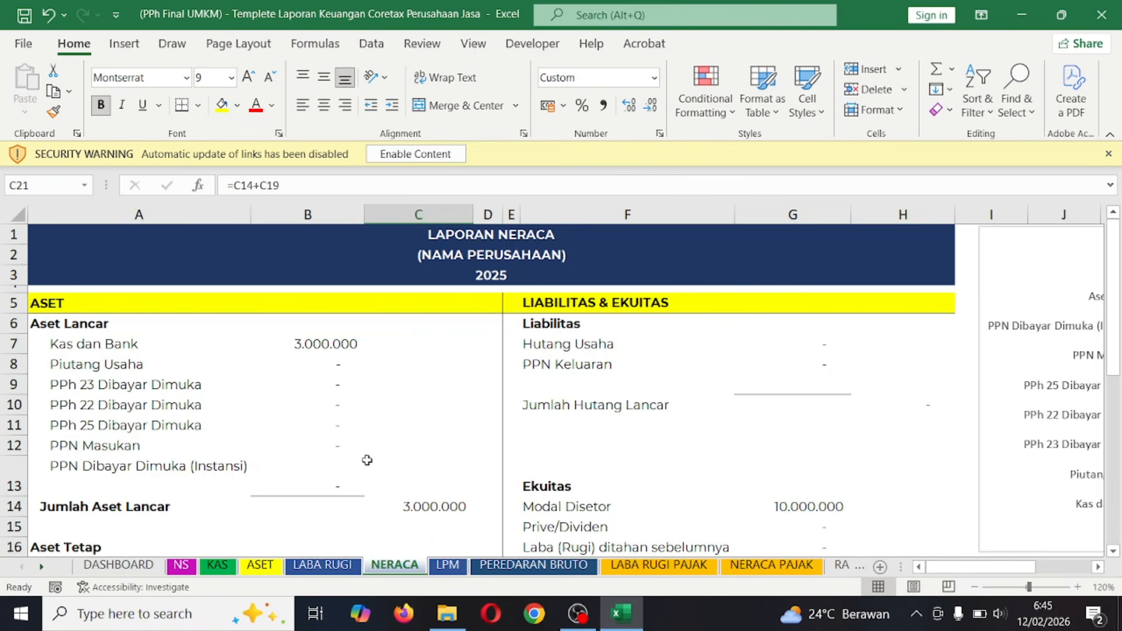
scroll(361, 445, down, 3)
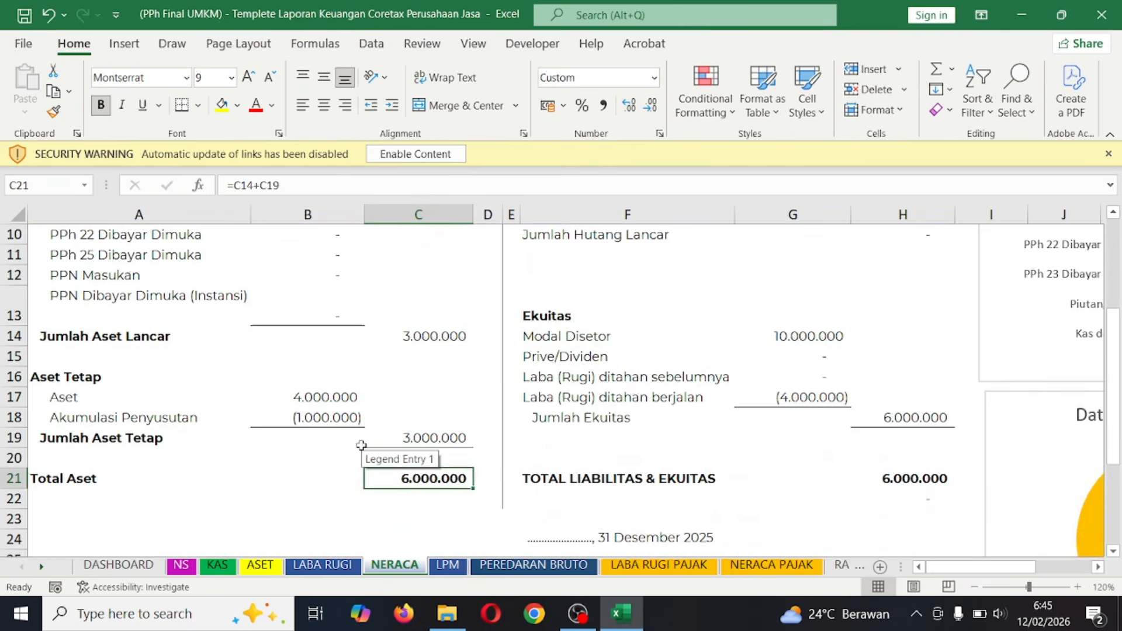
scroll(361, 445, up, 1)
scroll(361, 445, down, 1)
scroll(361, 446, up, 3)
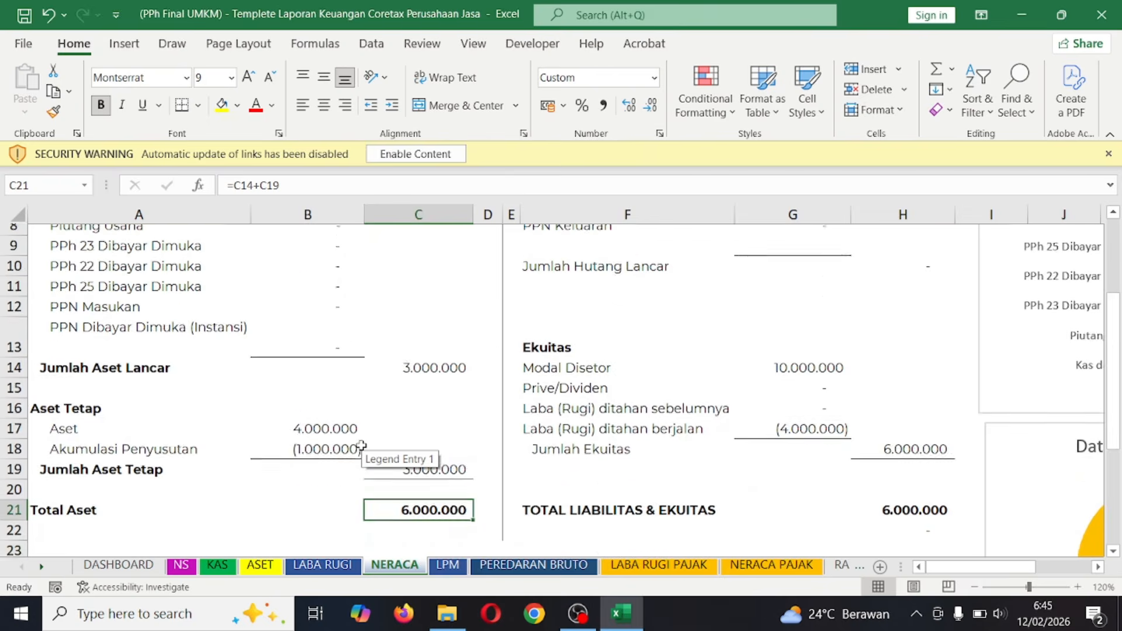
- Return to the start of the LABA RUGI report and close the PPh Final UMKM workbook without saving its changes
click(323, 564)
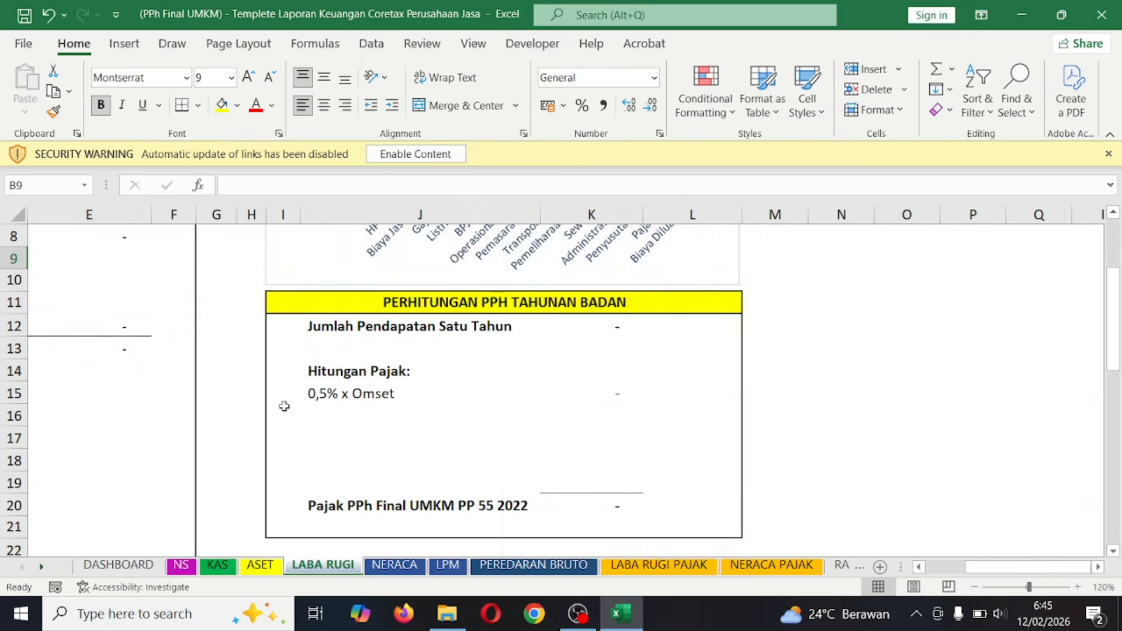
scroll(234, 351, left, 3)
scroll(344, 356, up, 2)
click(538, 300)
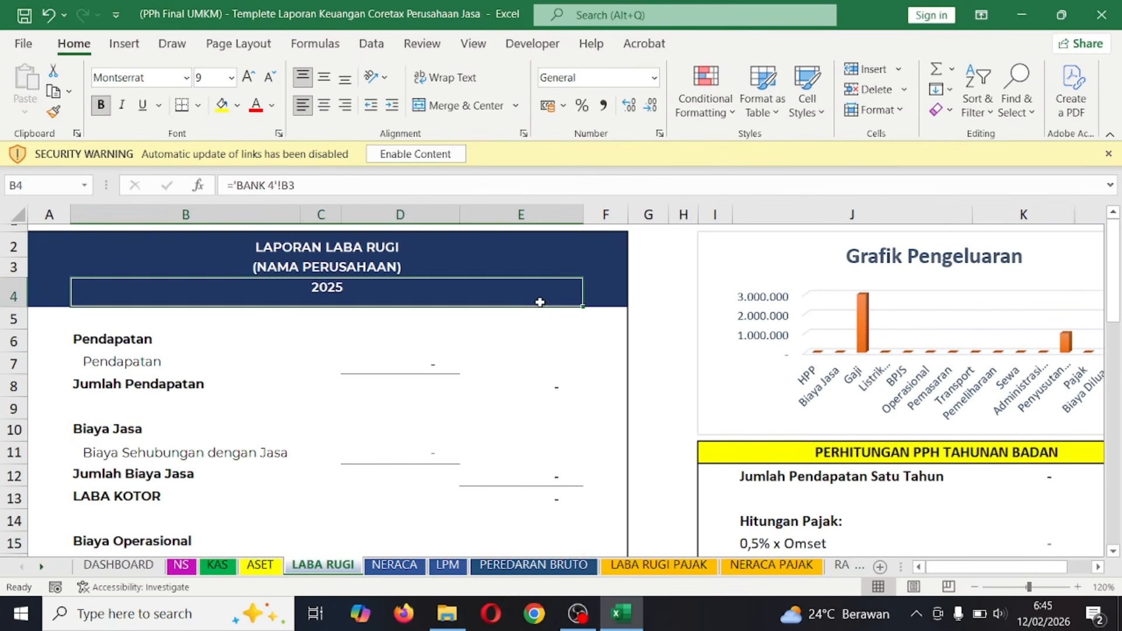
click(545, 356)
click(1102, 14)
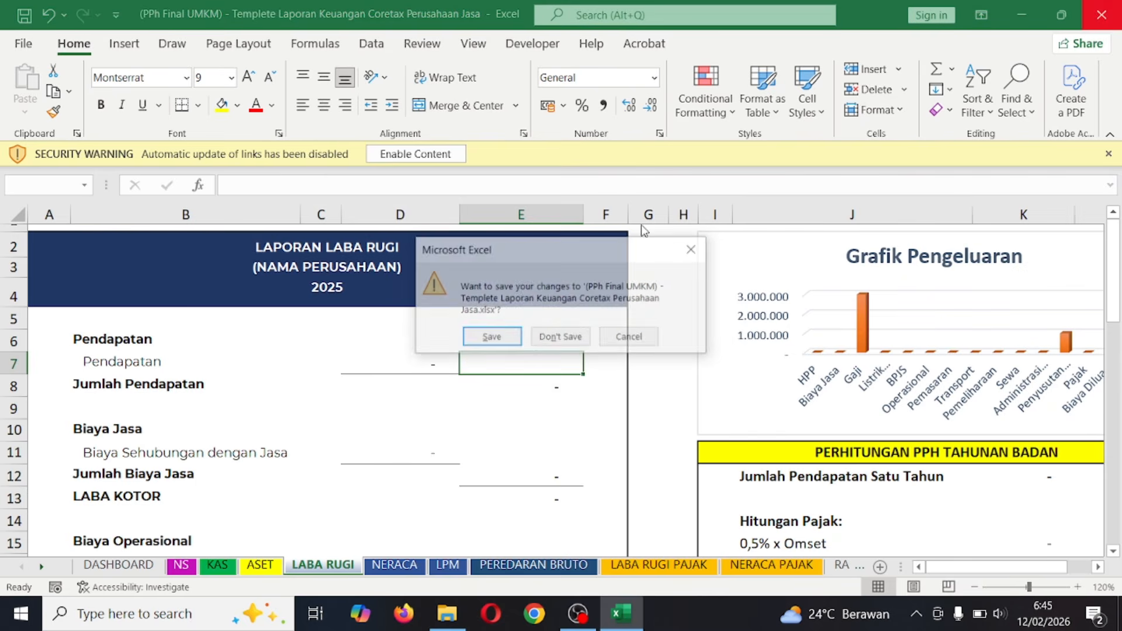
click(561, 338)
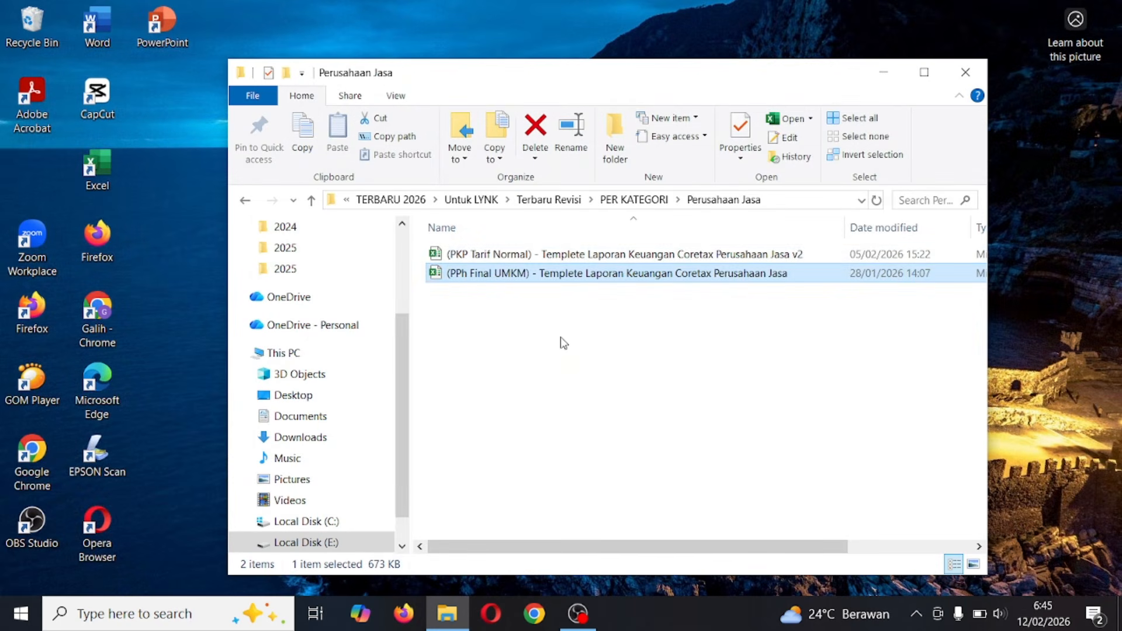
- Open the (PKP Tarif Normal) Perusahaan Jasa v2 template, enable editing and zoom its KAS sheet to 120%
double_click(534, 255)
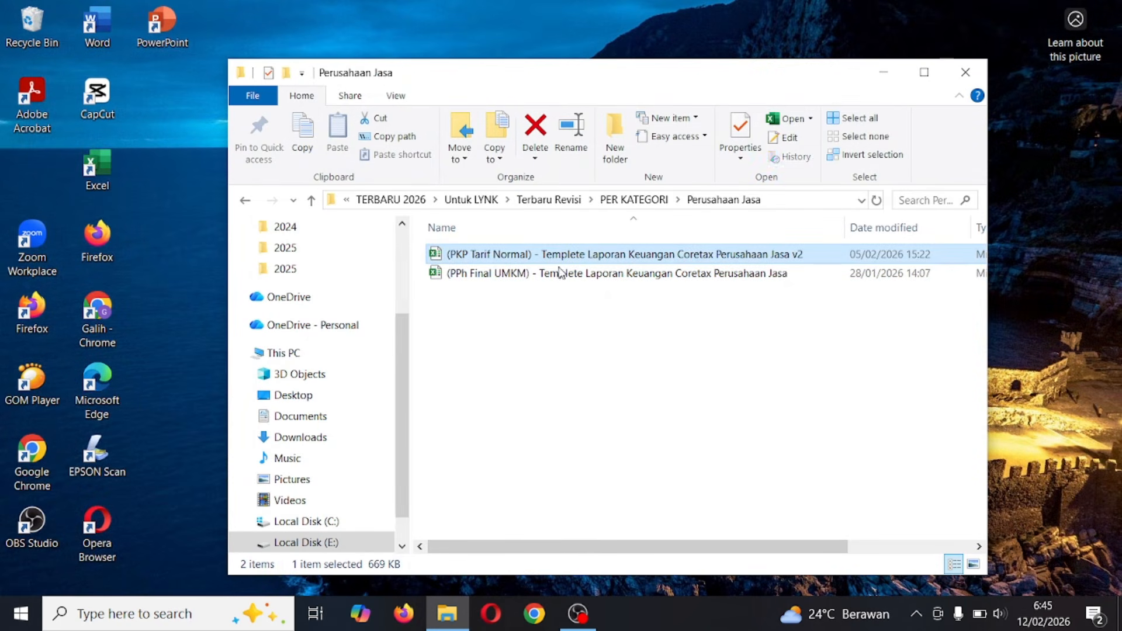
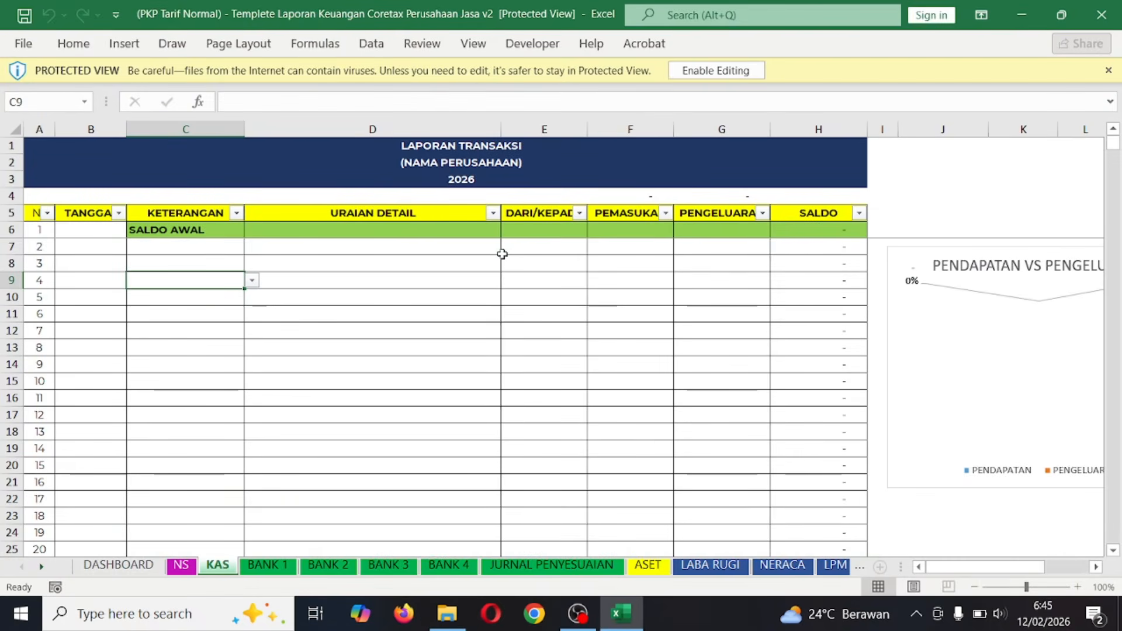
click(721, 70)
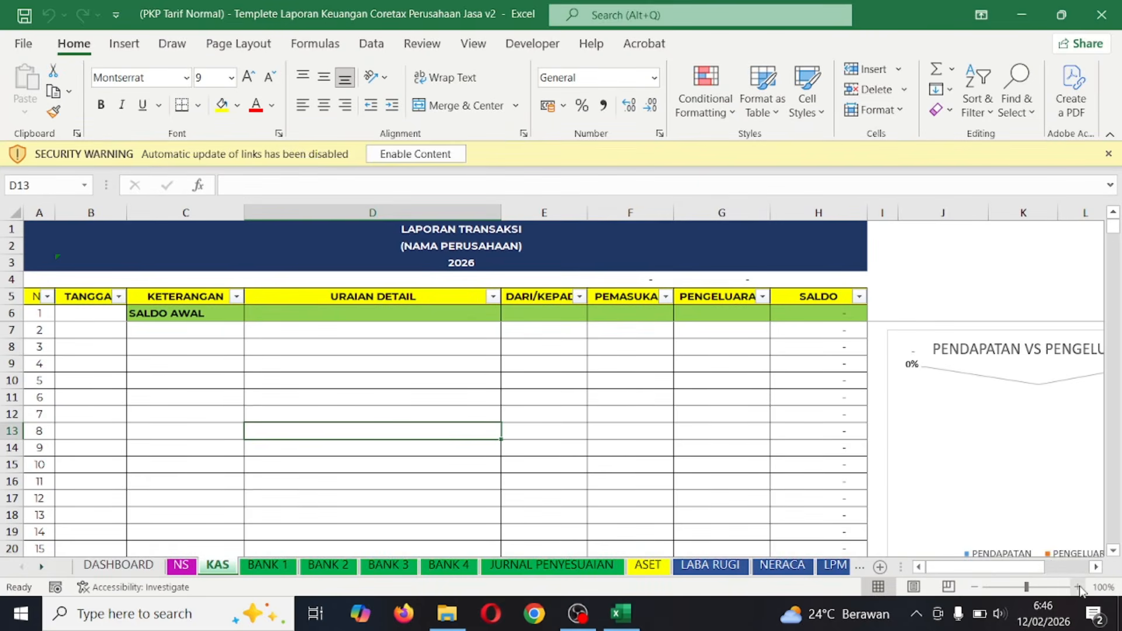
click(1078, 587)
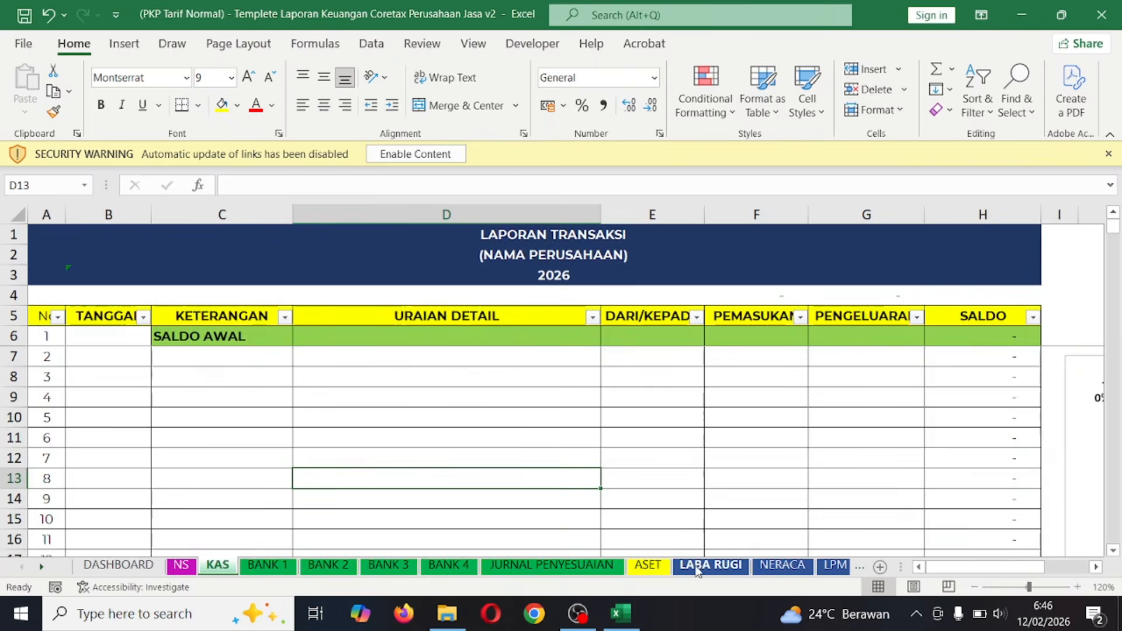
- Enlarge the view of the LABA RUGI sheet and zoom the NERACA sheet to 120%
click(718, 566)
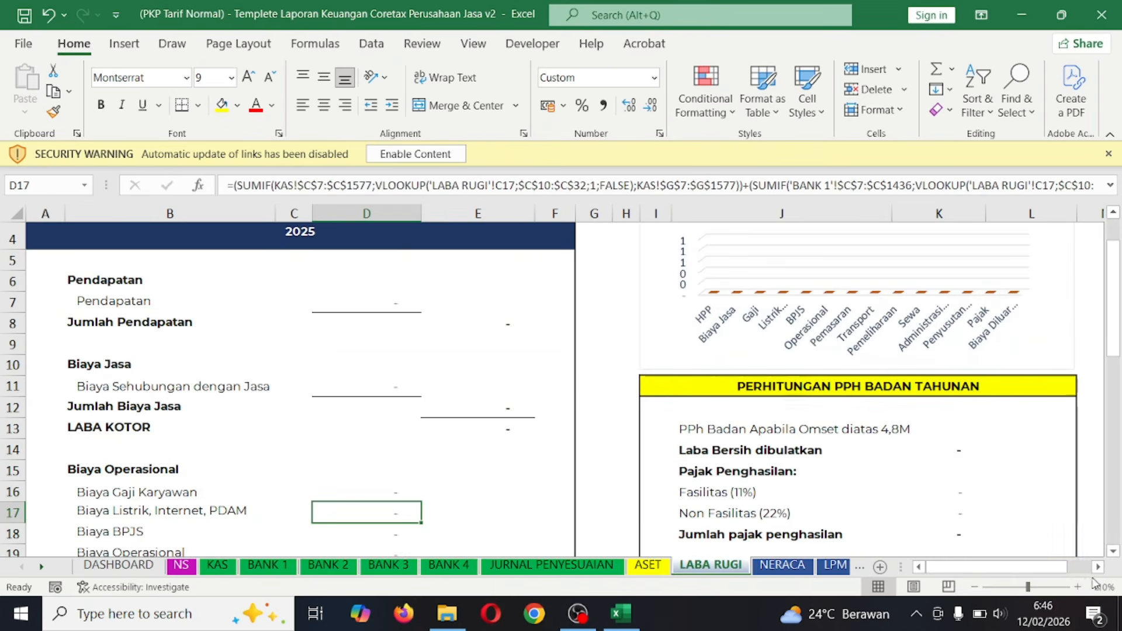
click(781, 565)
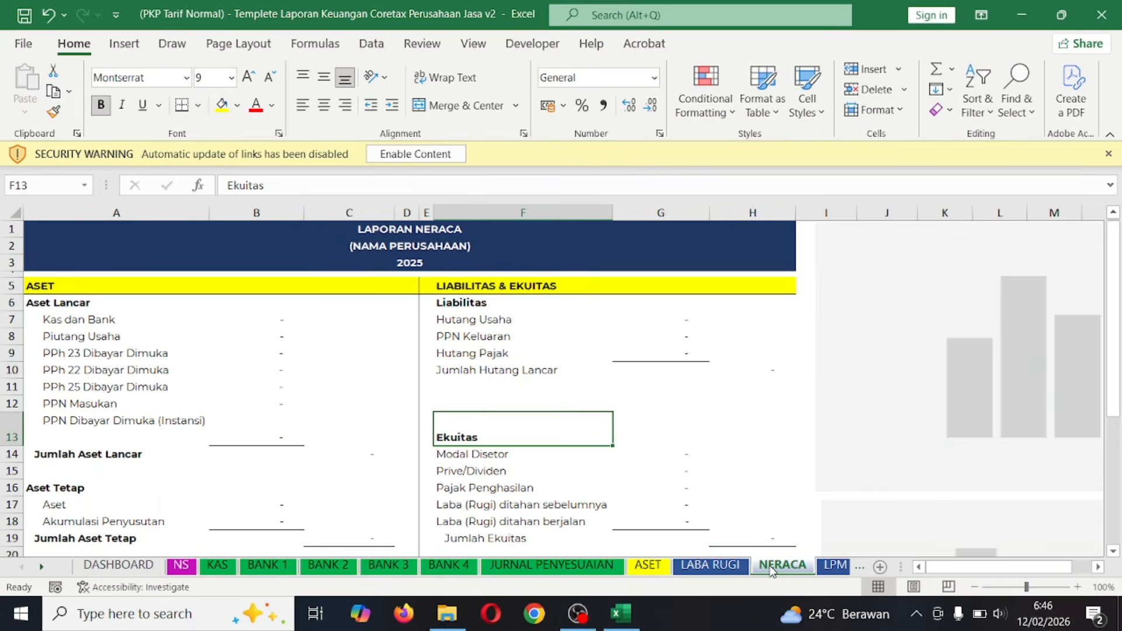
click(1077, 586)
click(1077, 587)
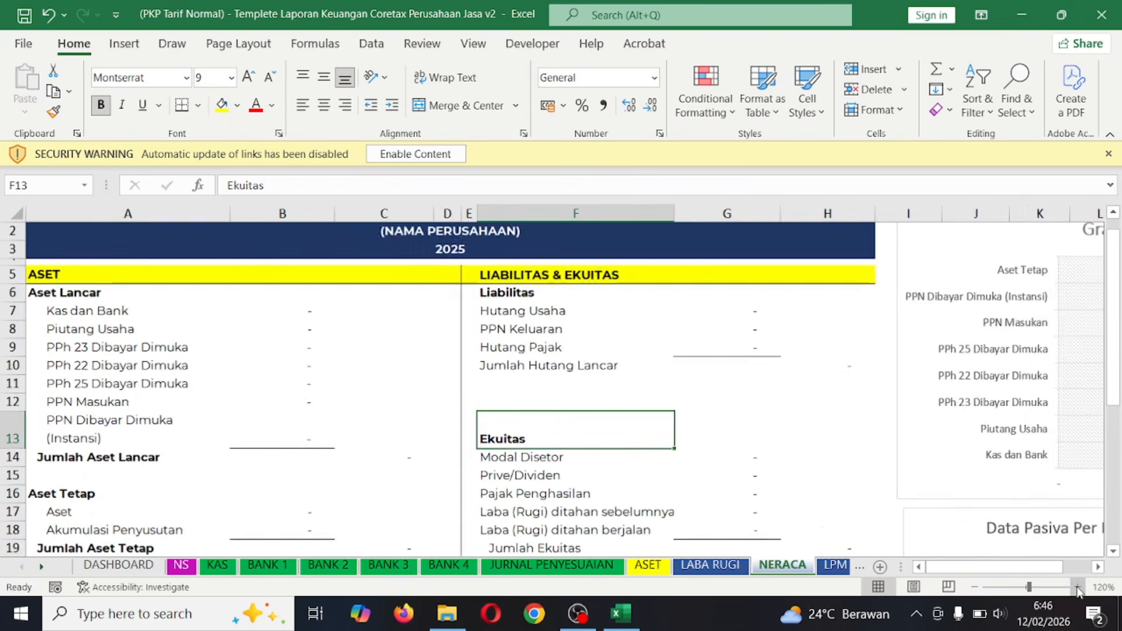
scroll(184, 364, up, 1)
click(488, 445)
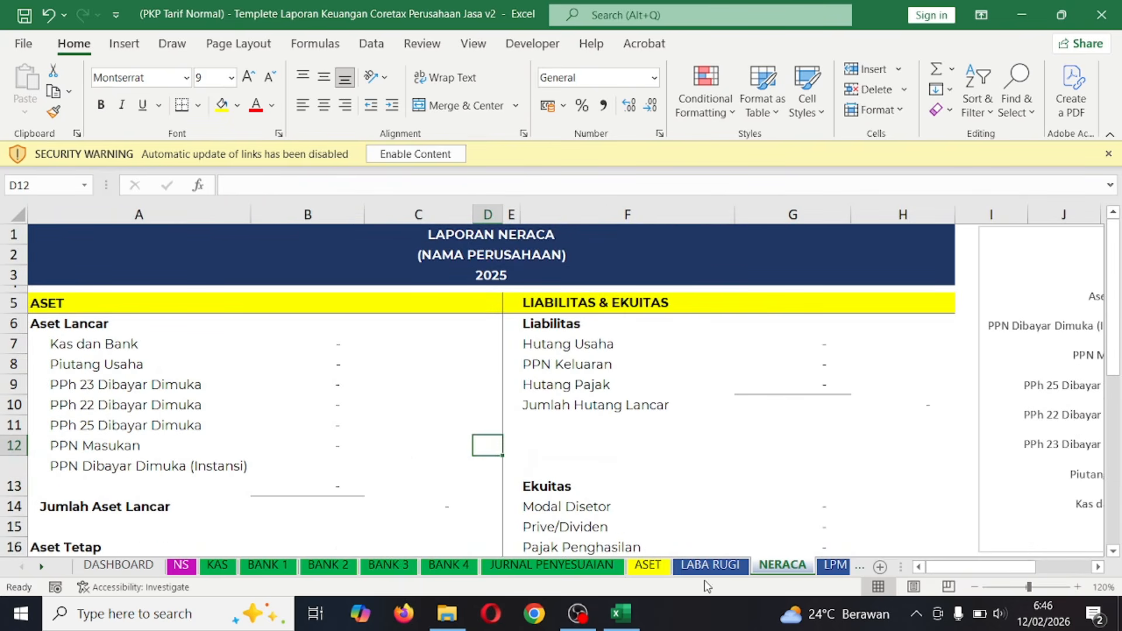
- On the KAS sheet, enter the date 01/01/2025 for transaction no. 2
click(217, 565)
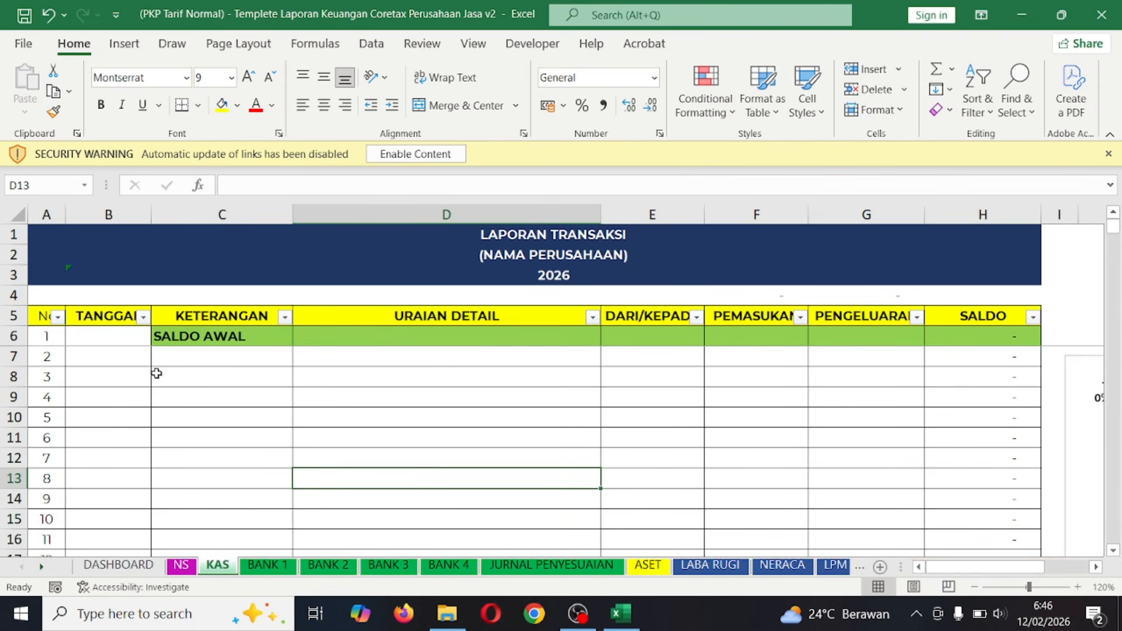
click(109, 357)
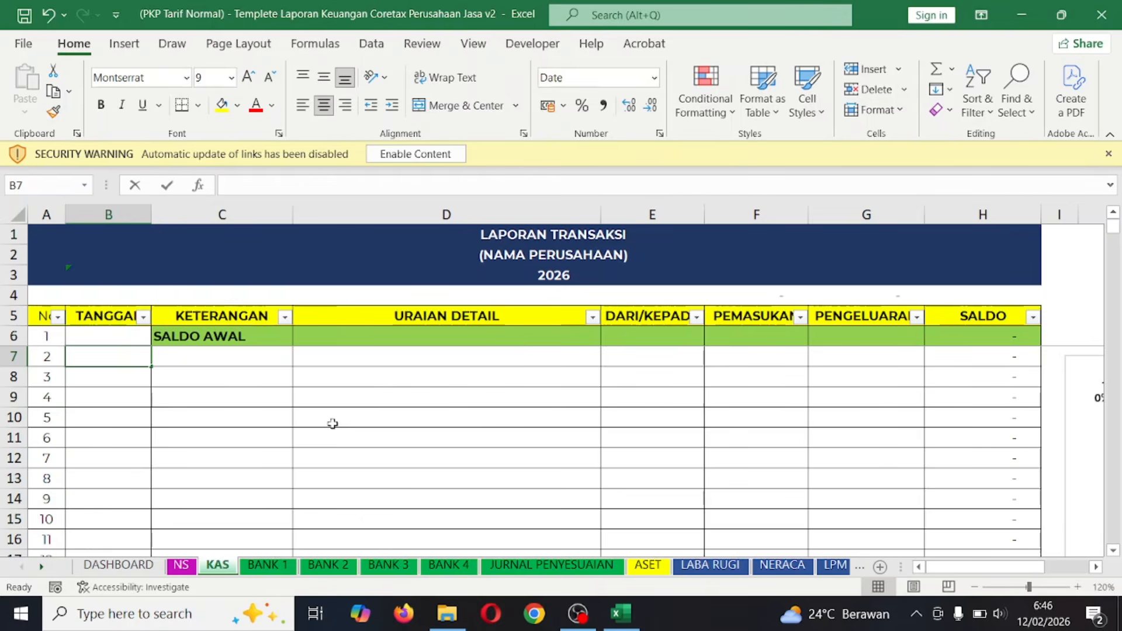
text(1/1)
text(/20)
key(BackSpace)
key(BackSpace)
key(BackSpace)
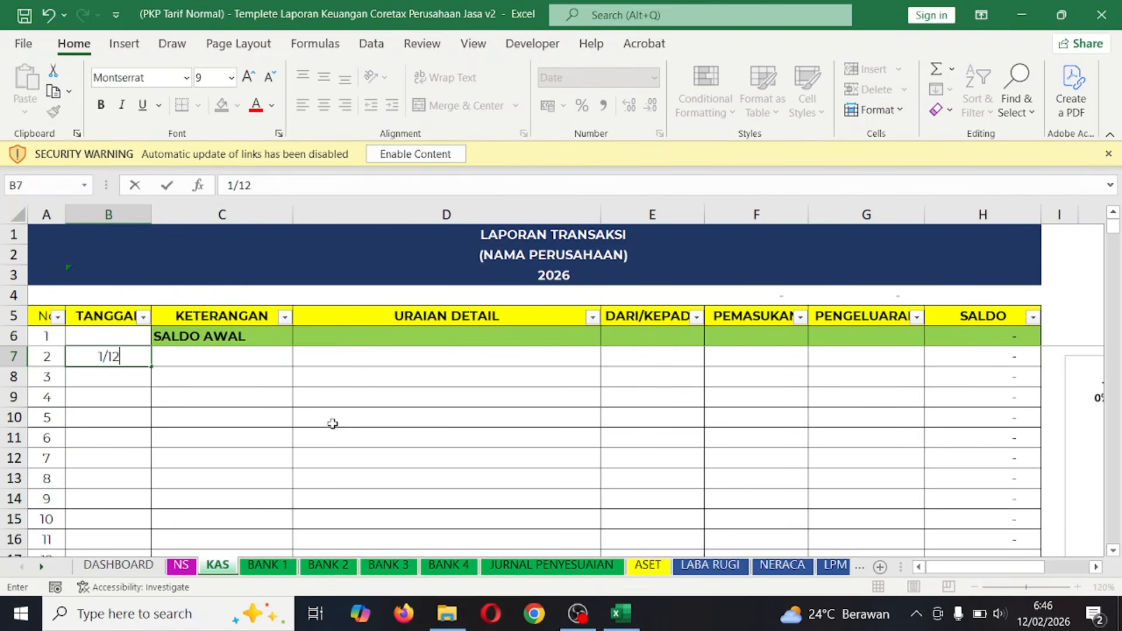
text(/2025)
key(Tab)
- Describe KAS transaction no. 2 as Setoran Modal Awal and enter a PEMASUKAN of 10.000.000
key(Tab)
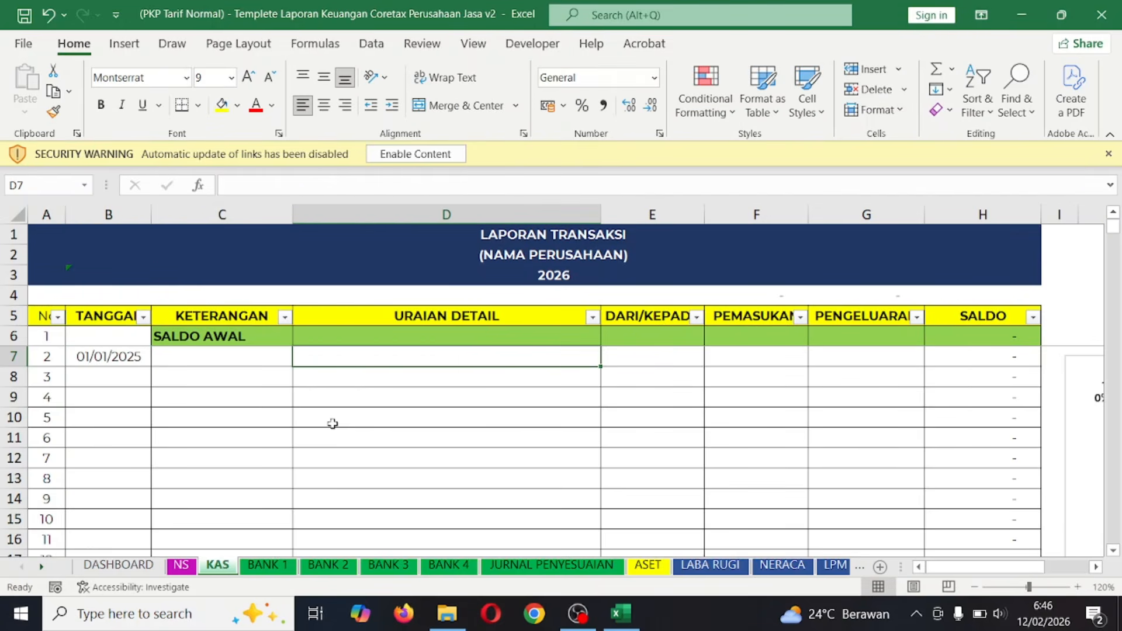
text(Setoran Mo)
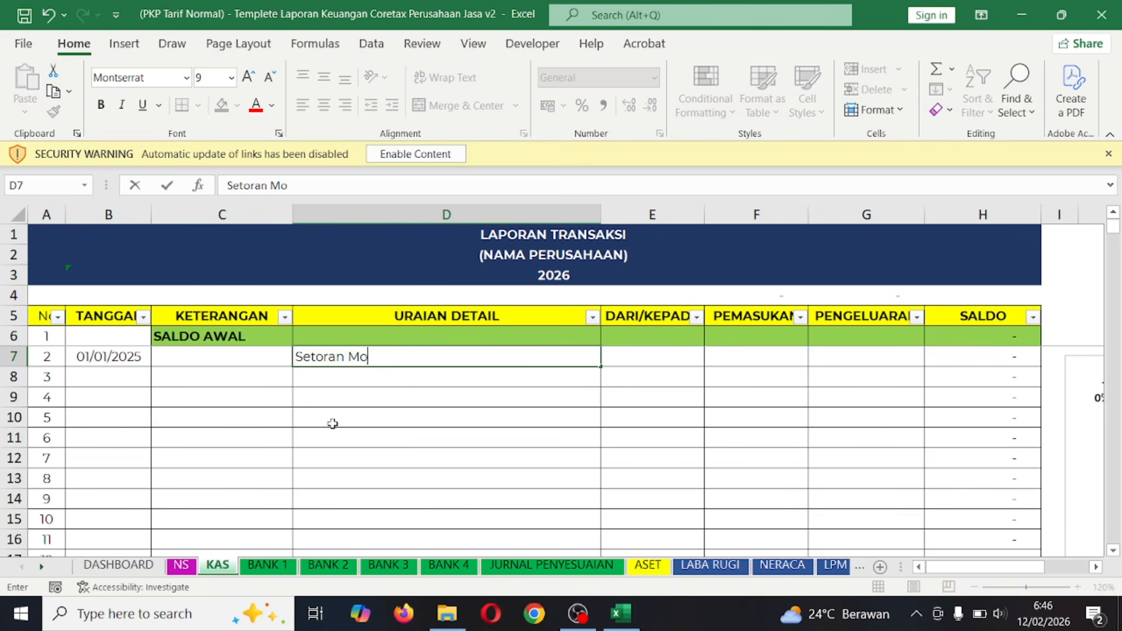
text(dal Awal)
key(Tab)
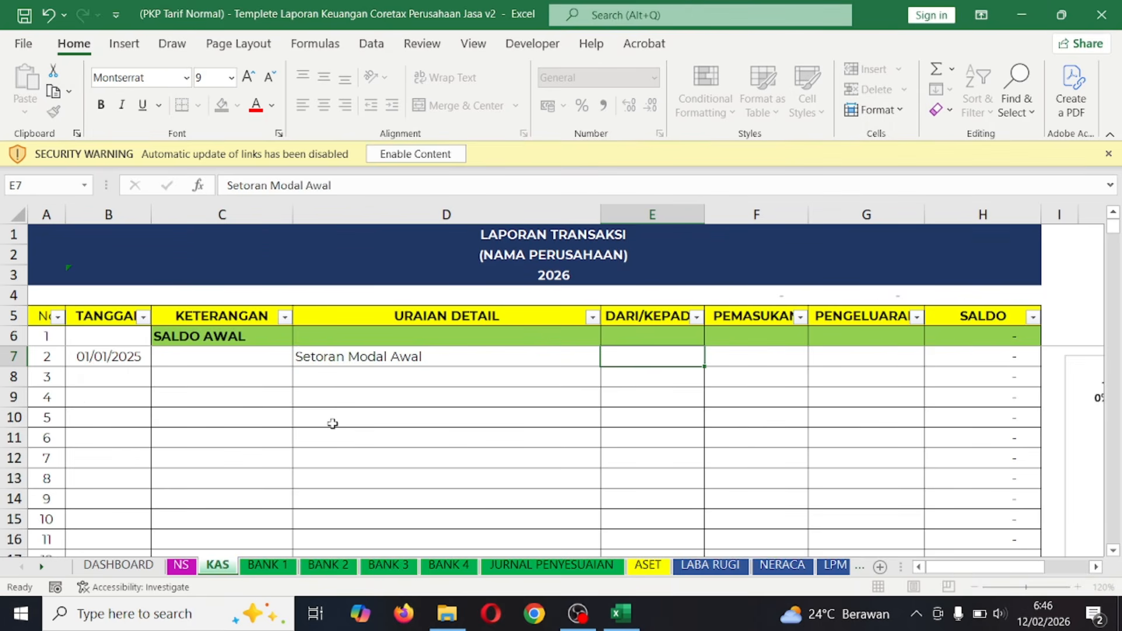
key(Tab)
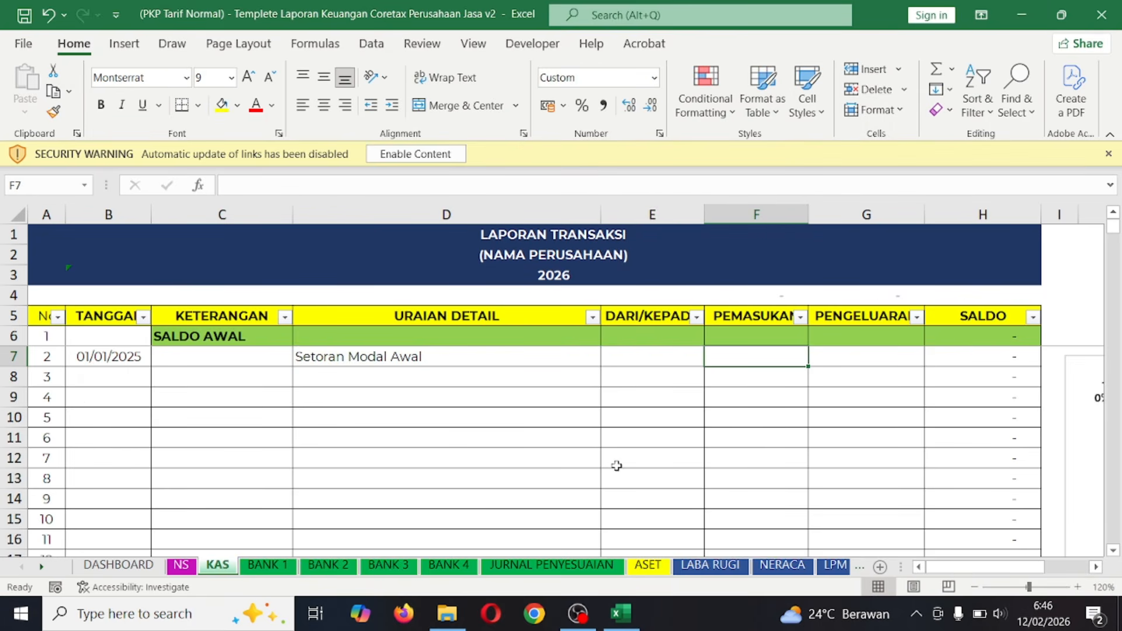
text(10.000.000)
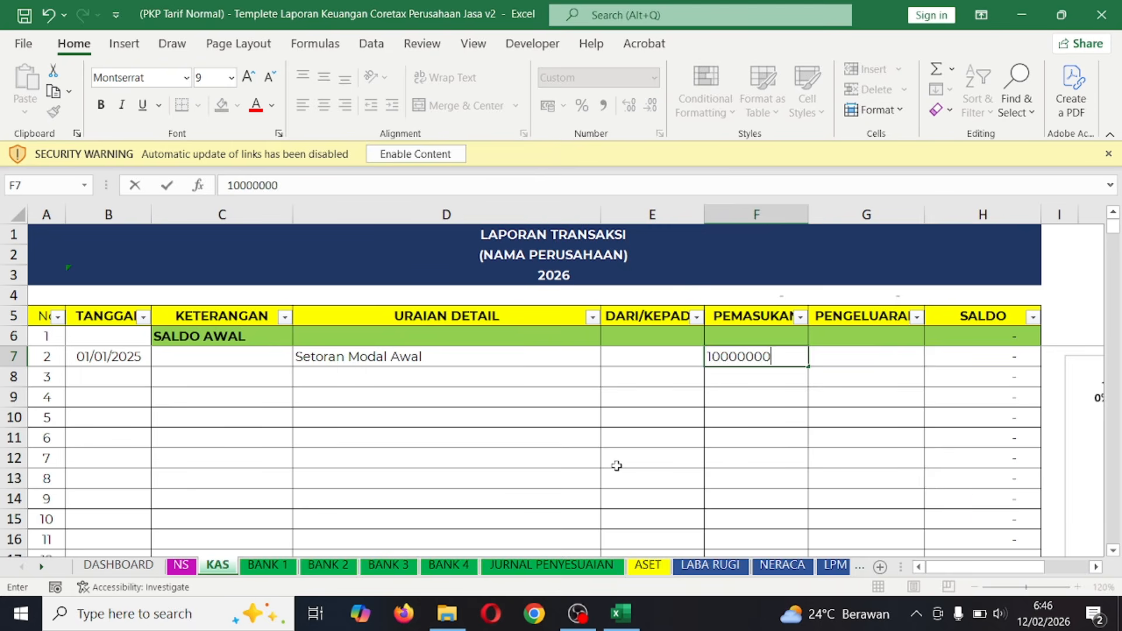
key(Return)
- Set the KETERANGAN of KAS transaction no. 2 to Modal
click(280, 359)
click(301, 357)
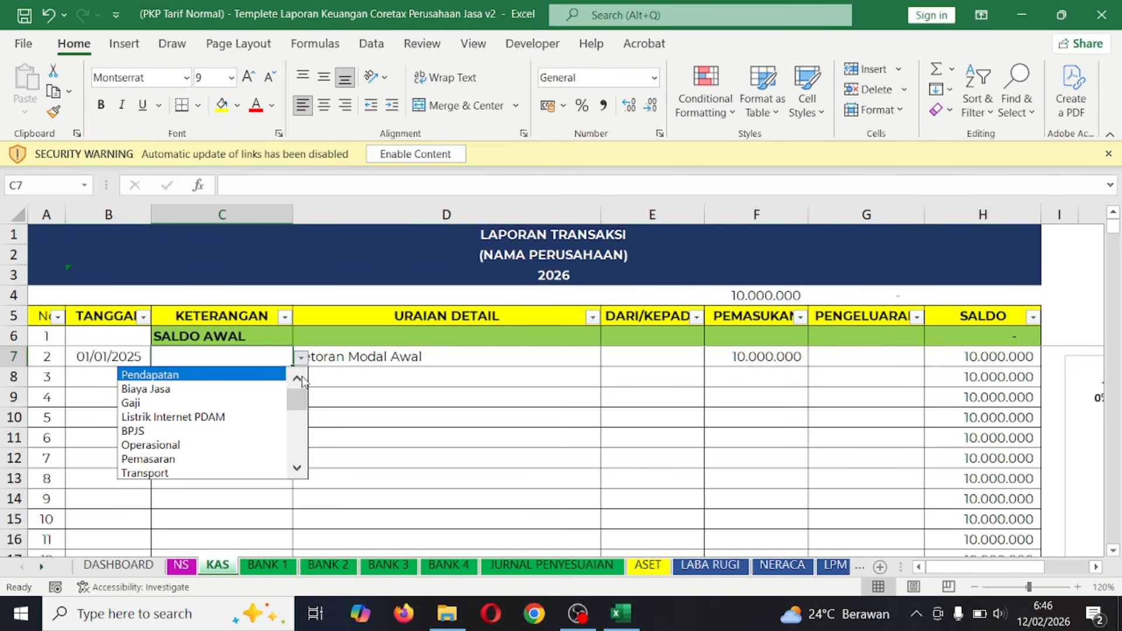
drag(302, 403, 301, 444)
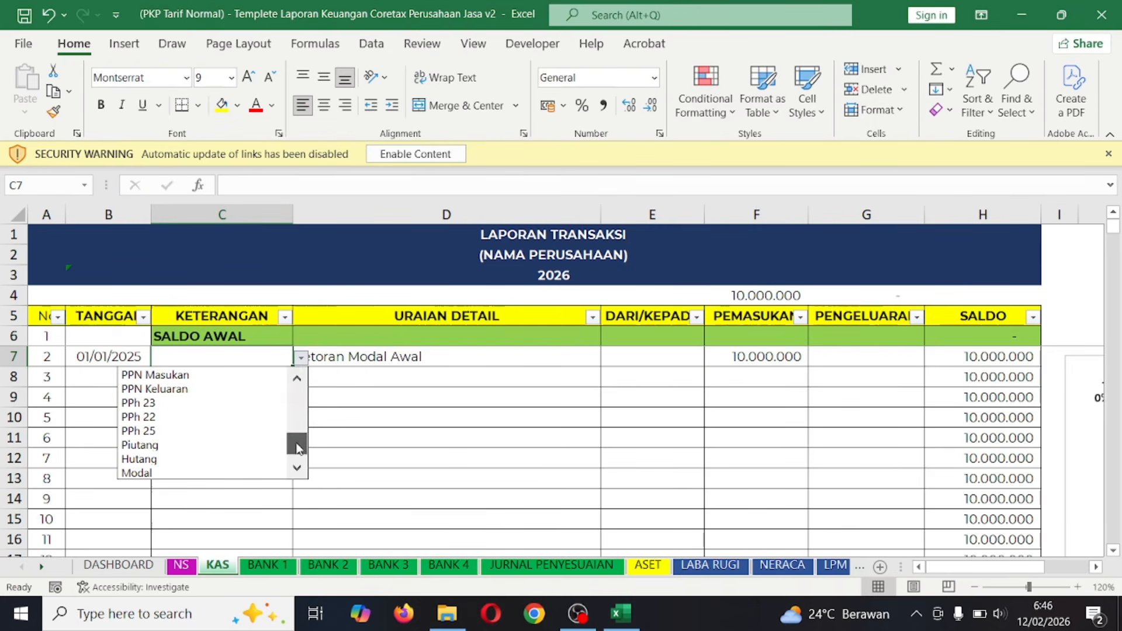
click(230, 459)
click(368, 405)
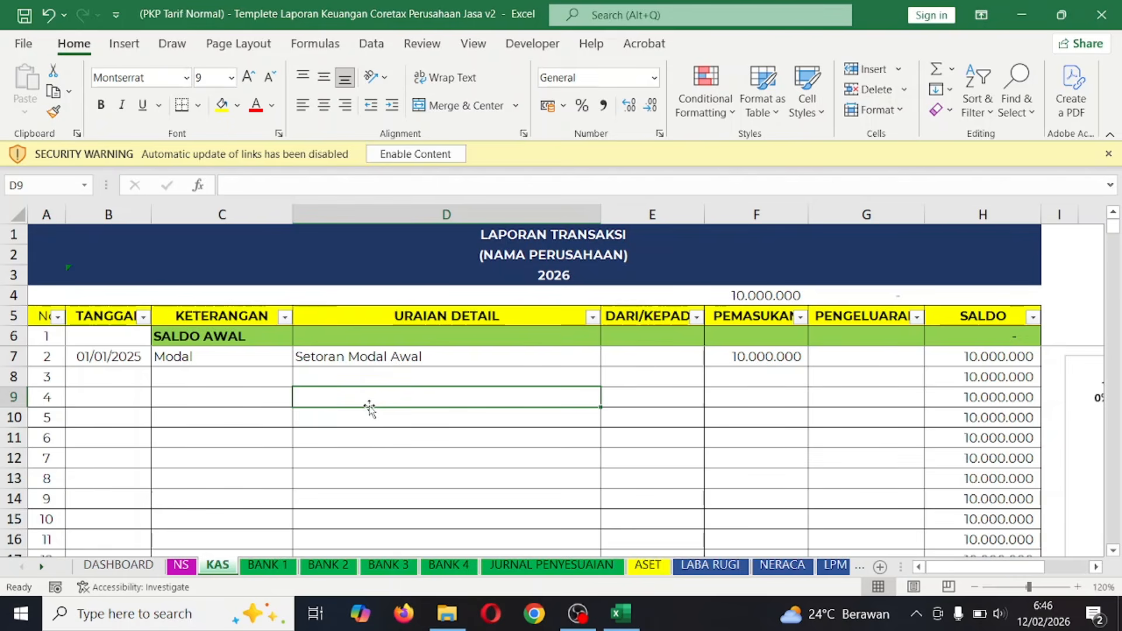
- Examine the PERHITUNGAN PPH BADAN TAHUNAN block on the LABA RUGI sheet, including the Fasilitas (11%) formula and the Kredit Pajak section
click(710, 564)
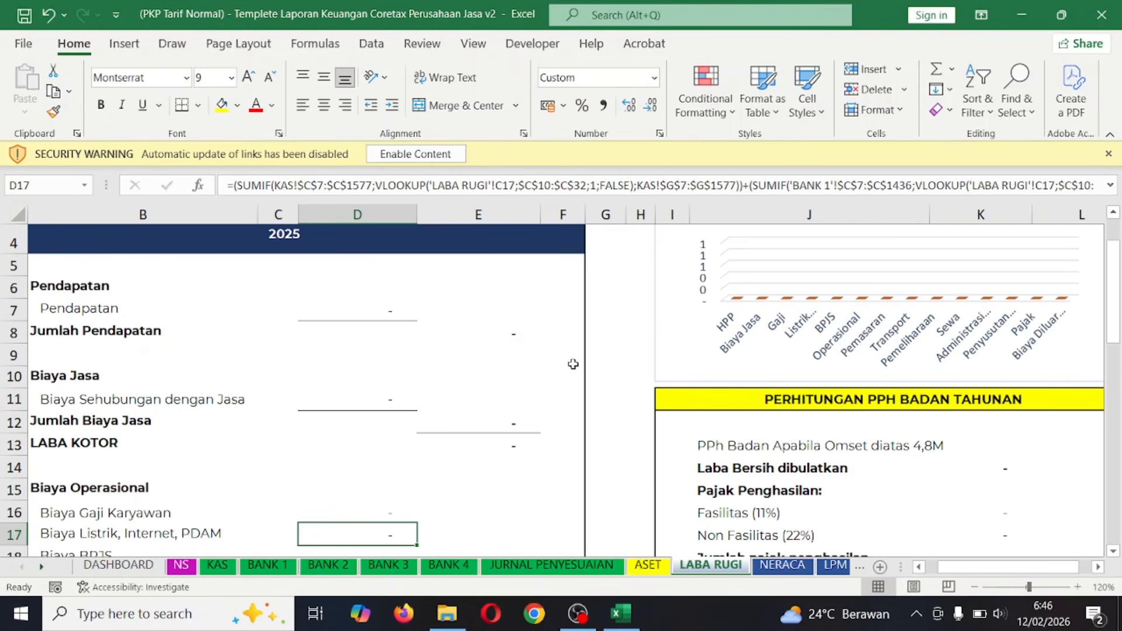
scroll(573, 364, down, 3)
scroll(684, 388, up, 2)
scroll(685, 388, right, 3)
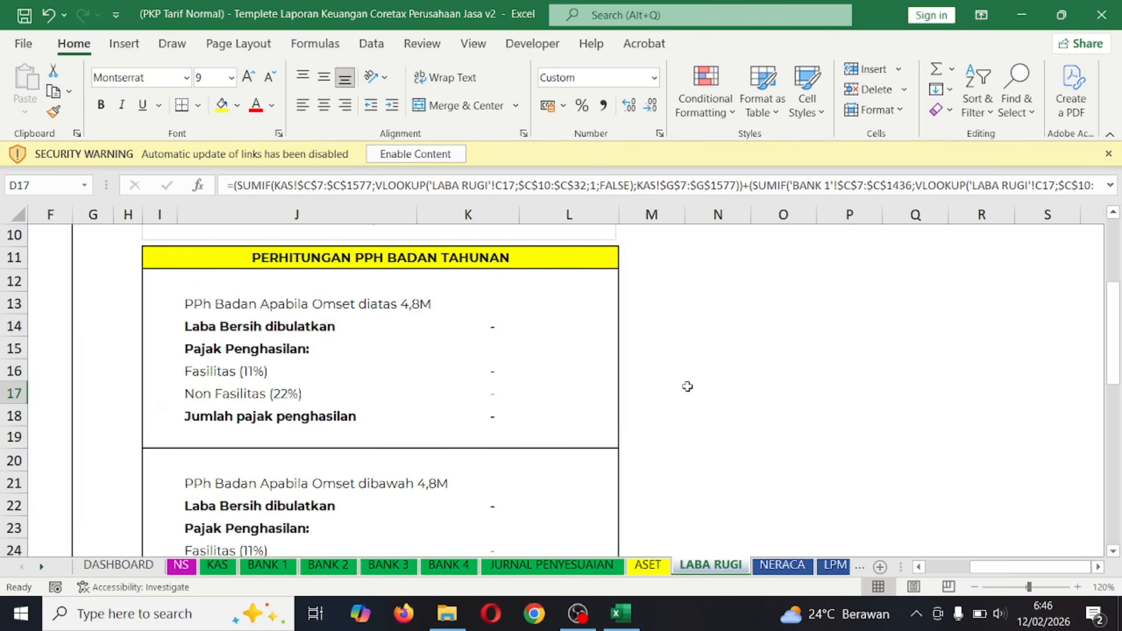
scroll(488, 333, up, 1)
click(554, 402)
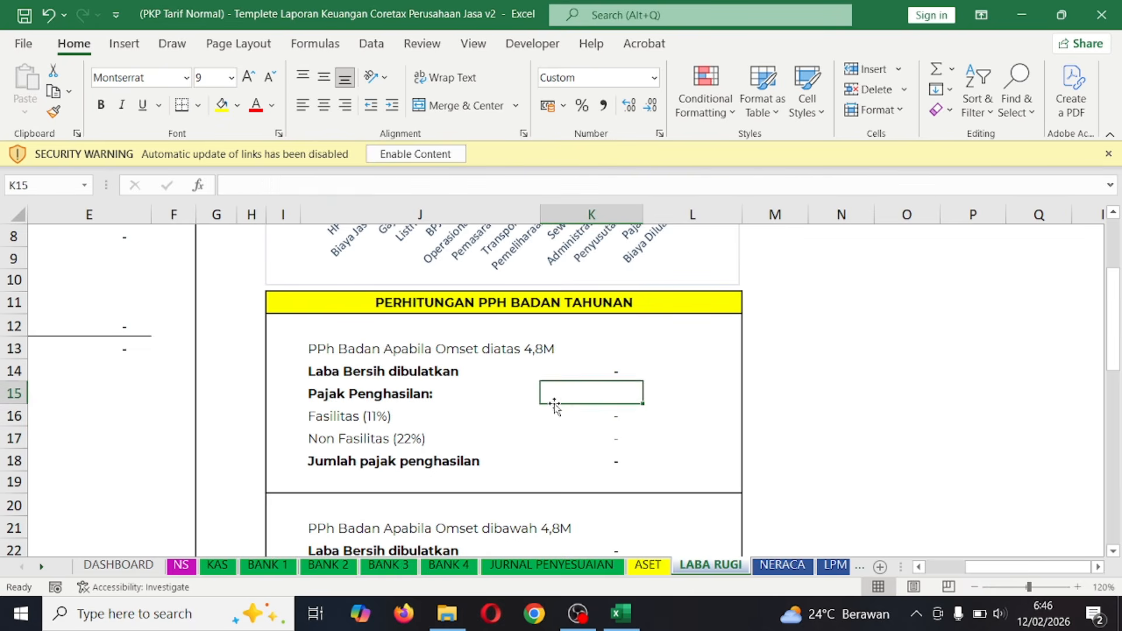
click(591, 416)
scroll(573, 471, down, 7)
scroll(574, 471, up, 2)
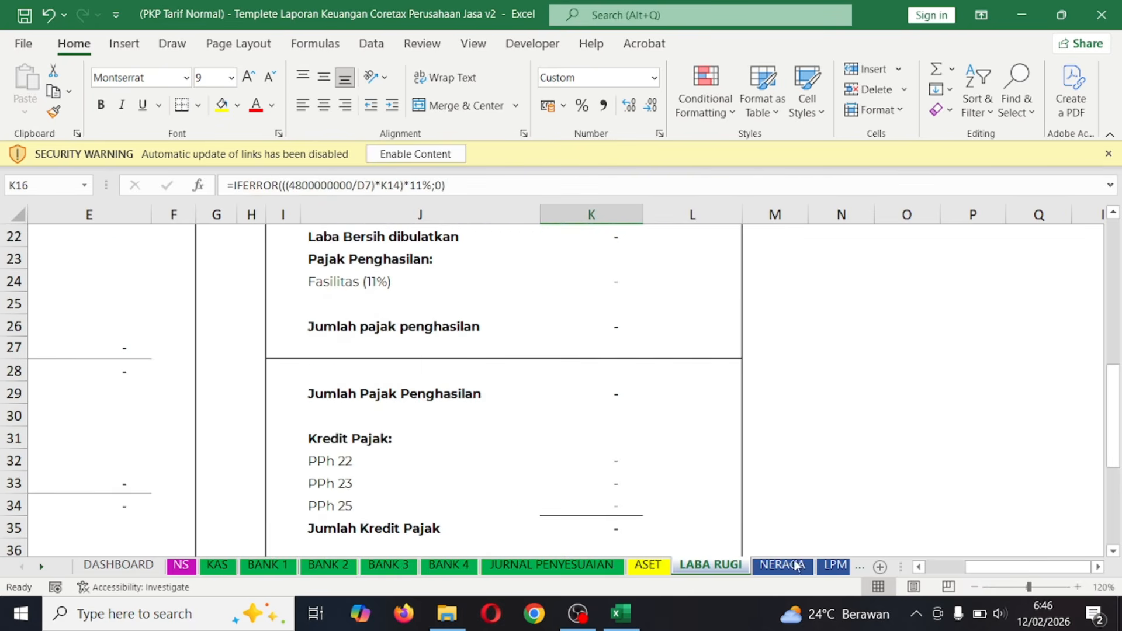
- Check the asset and equity totals on the NERACA sheet
click(781, 564)
scroll(458, 428, down, 5)
scroll(458, 428, up, 3)
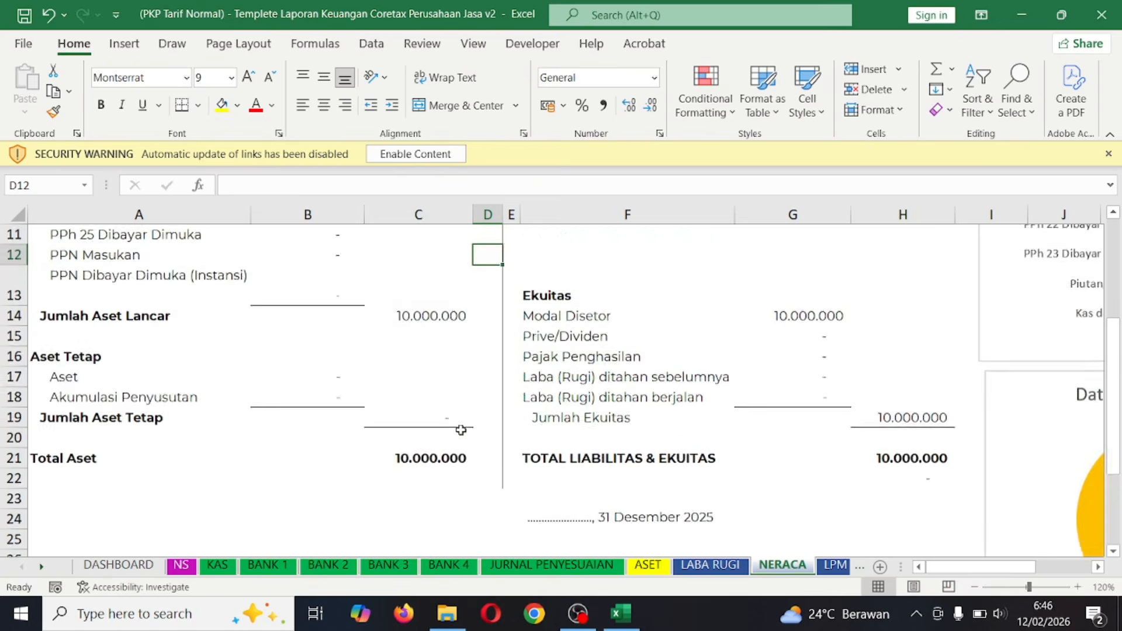
- Review the corporate tax calculation and the Pendapatan and Biaya Jasa sections on the LABA RUGI sheet
click(710, 565)
scroll(423, 401, up, 5)
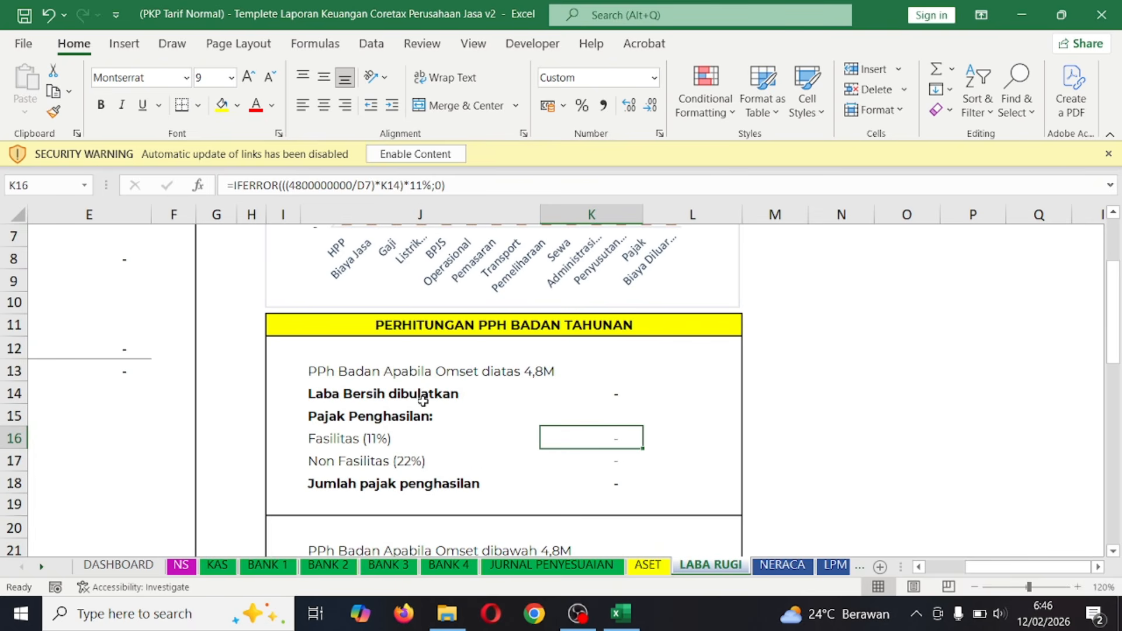
click(43, 360)
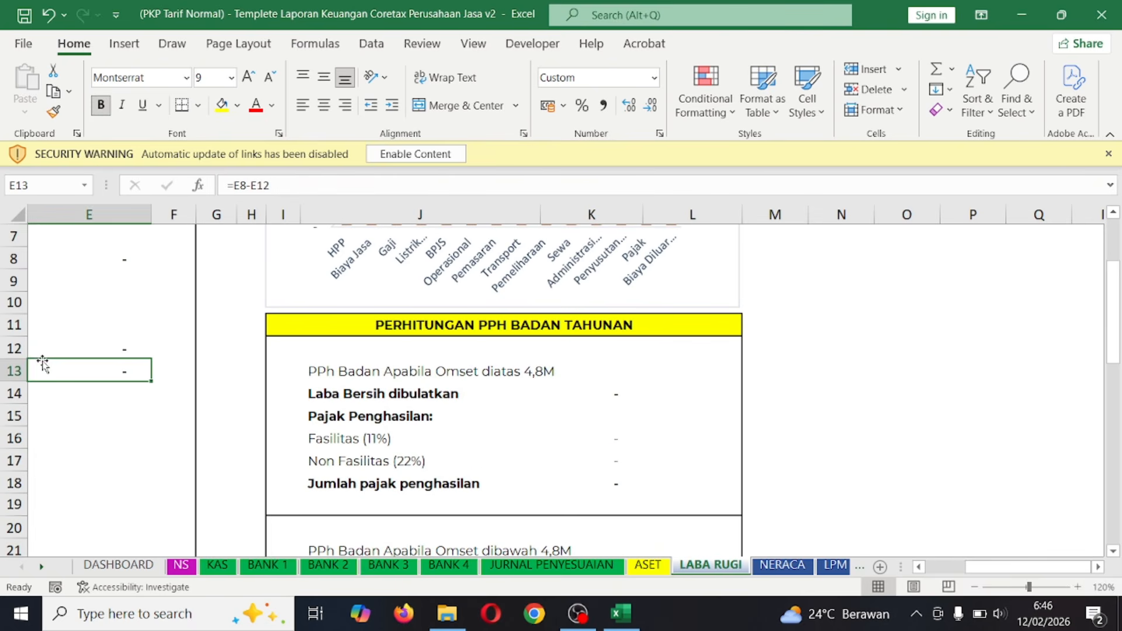
click(176, 298)
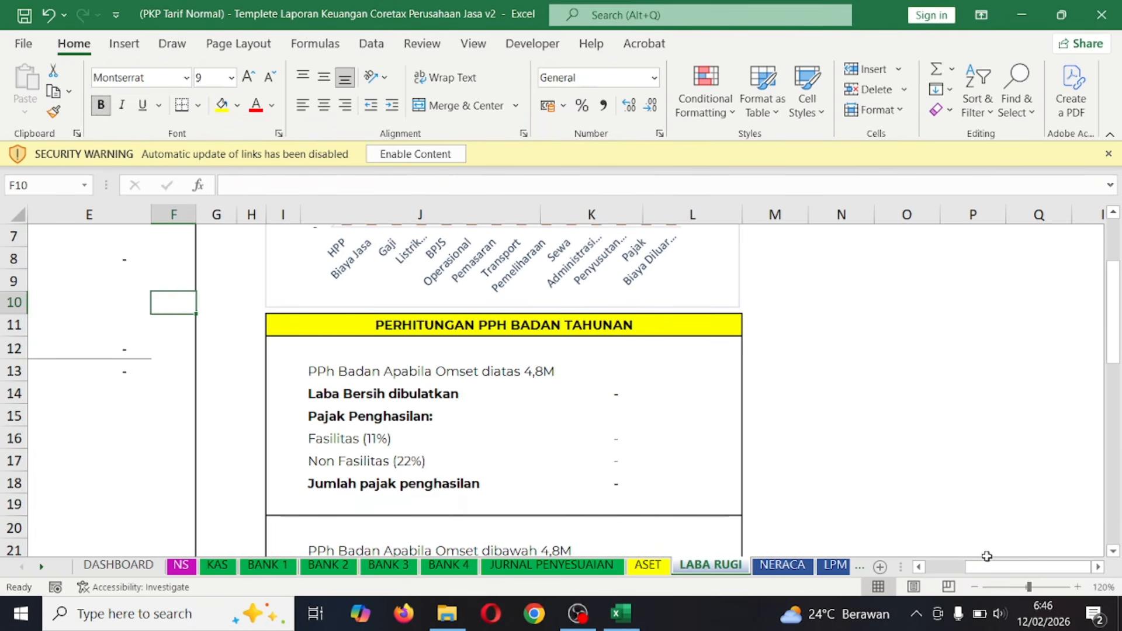
drag(987, 565, 812, 560)
scroll(373, 367, up, 2)
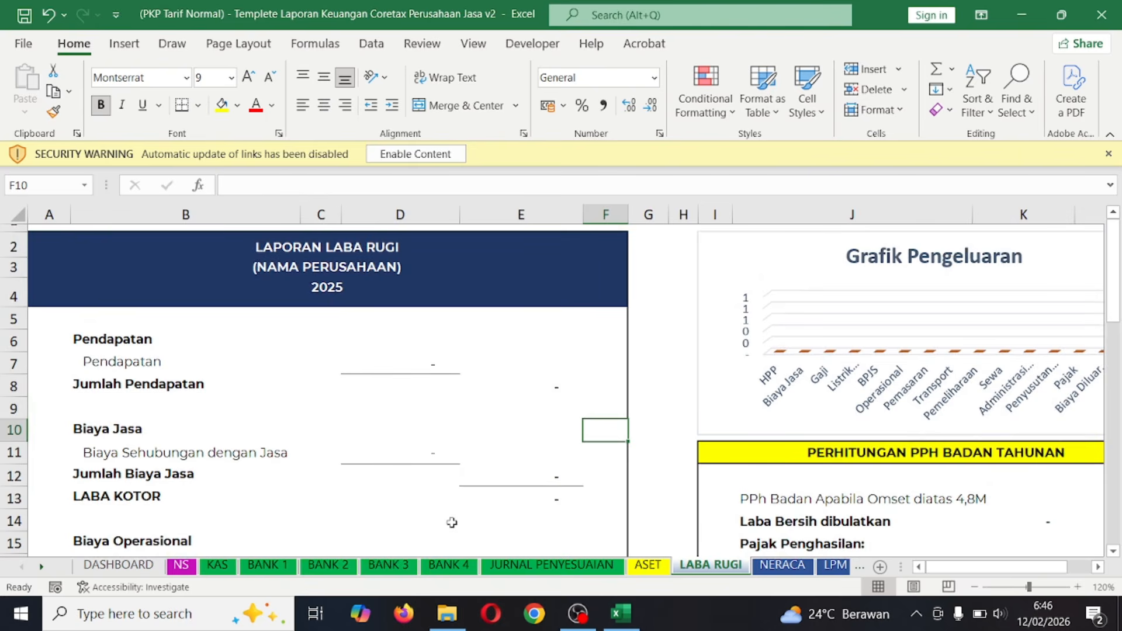
- On the KAS sheet, date transaction no. 3 as 01/01/2025 and set its KETERANGAN to Biaya Jasa
click(217, 564)
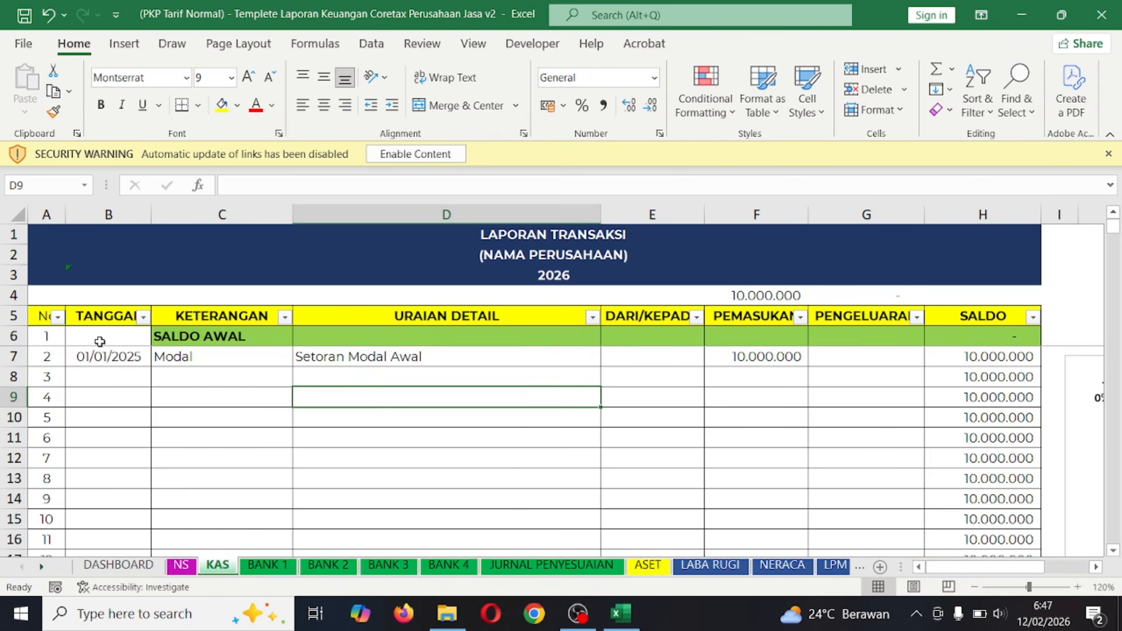
click(120, 380)
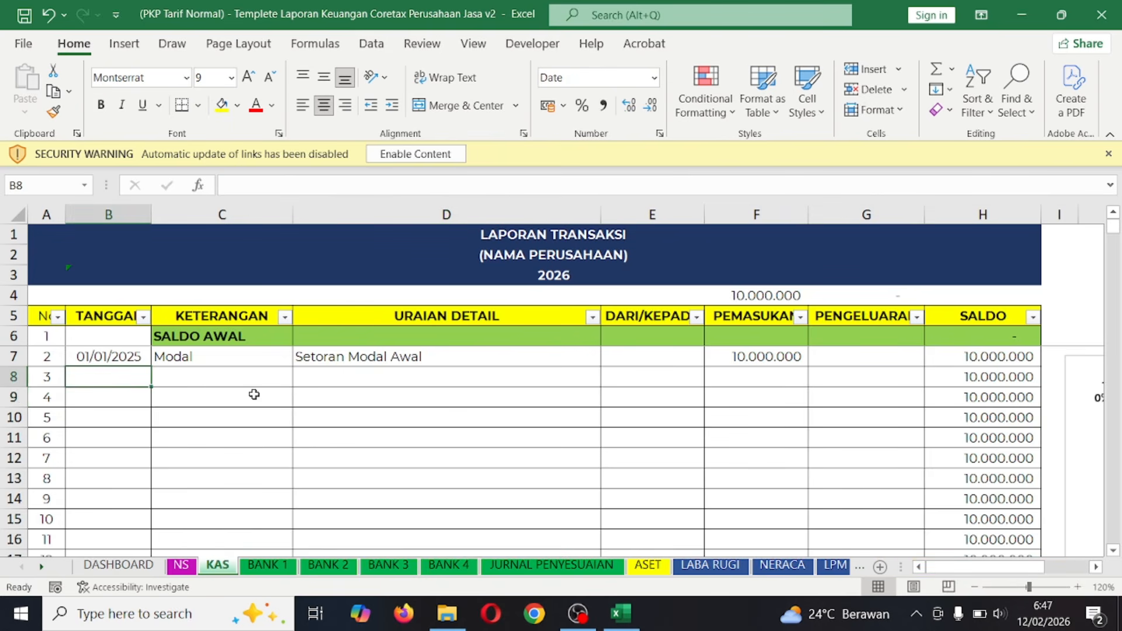
text(1/)
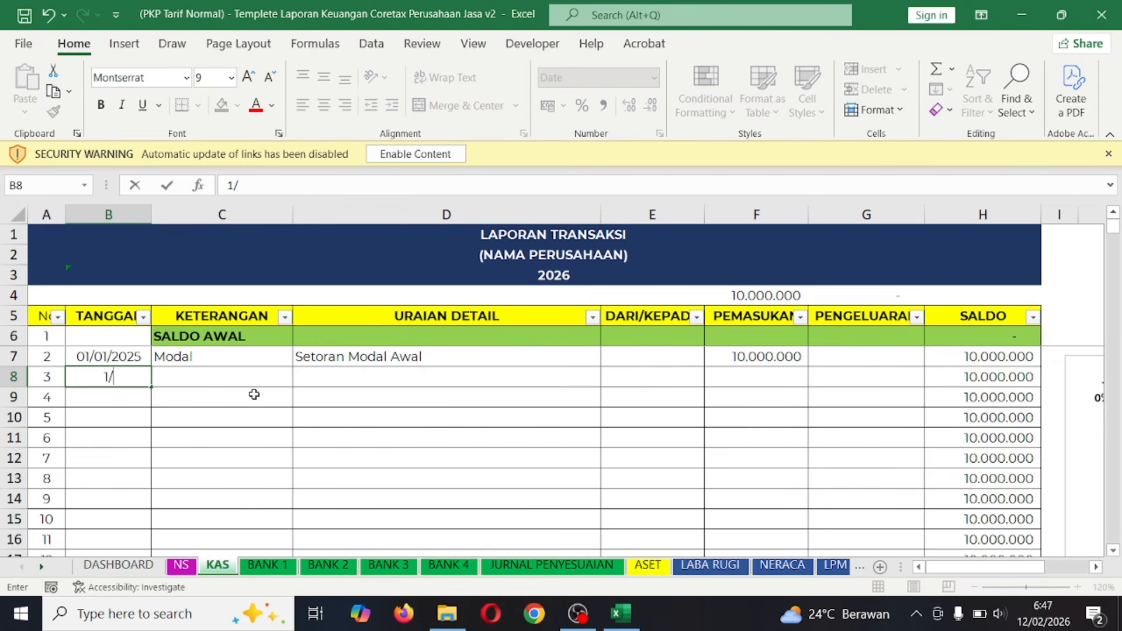
text(01/2025)
key(Tab)
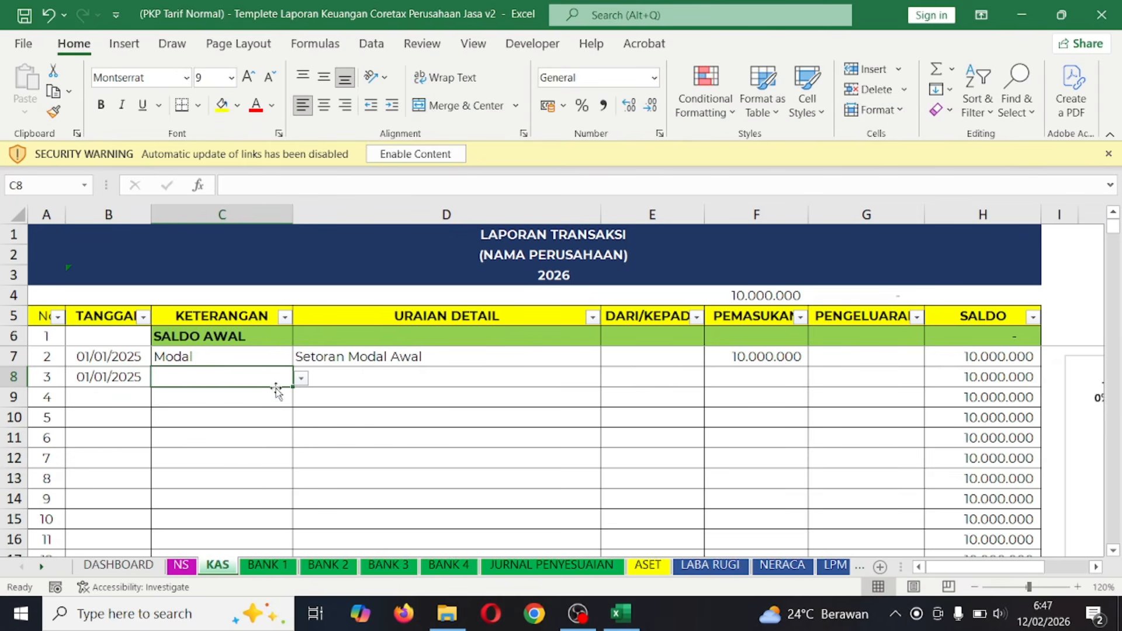
click(301, 378)
click(268, 409)
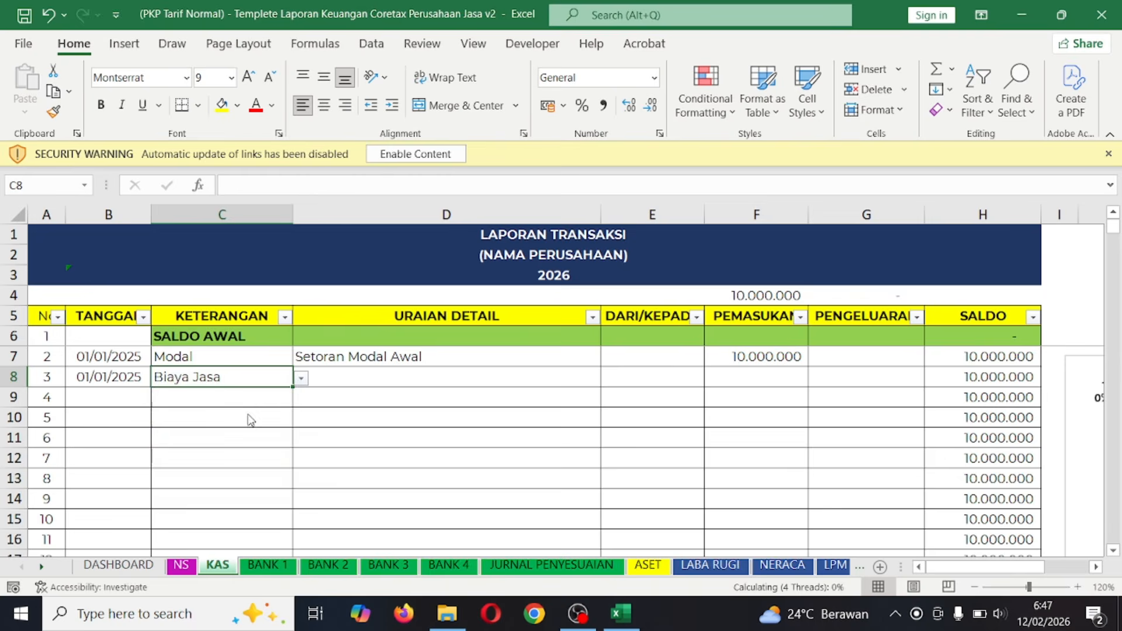
- Describe KAS transaction no. 3 as Meeting dengan klien
click(344, 377)
text(Meet)
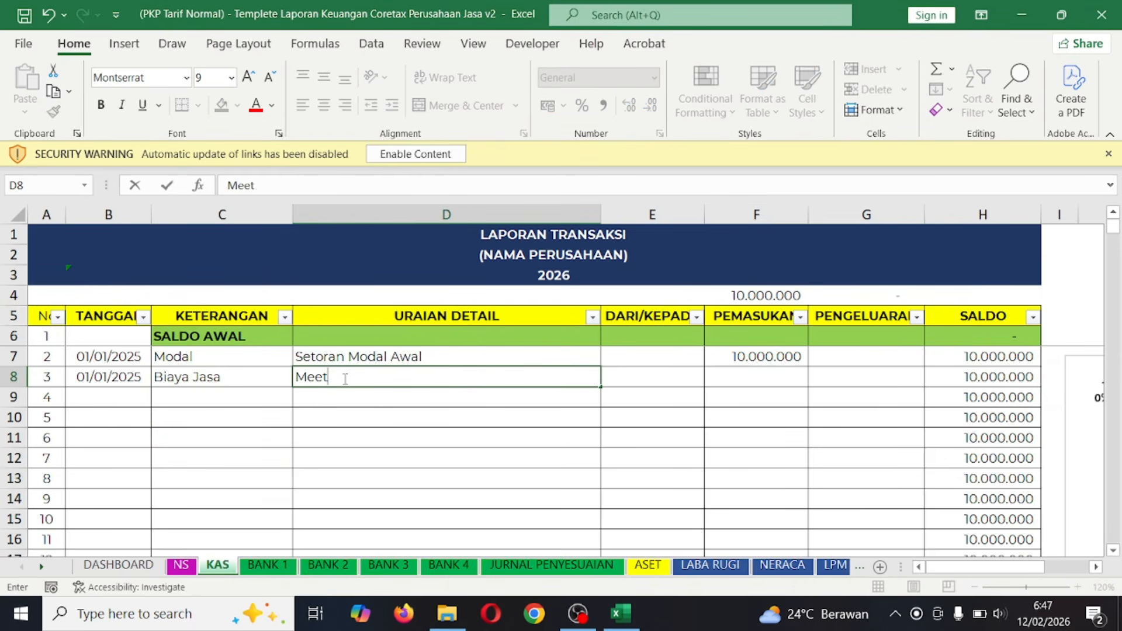
text(ing degnan)
key(BackSpace)
key(BackSpace)
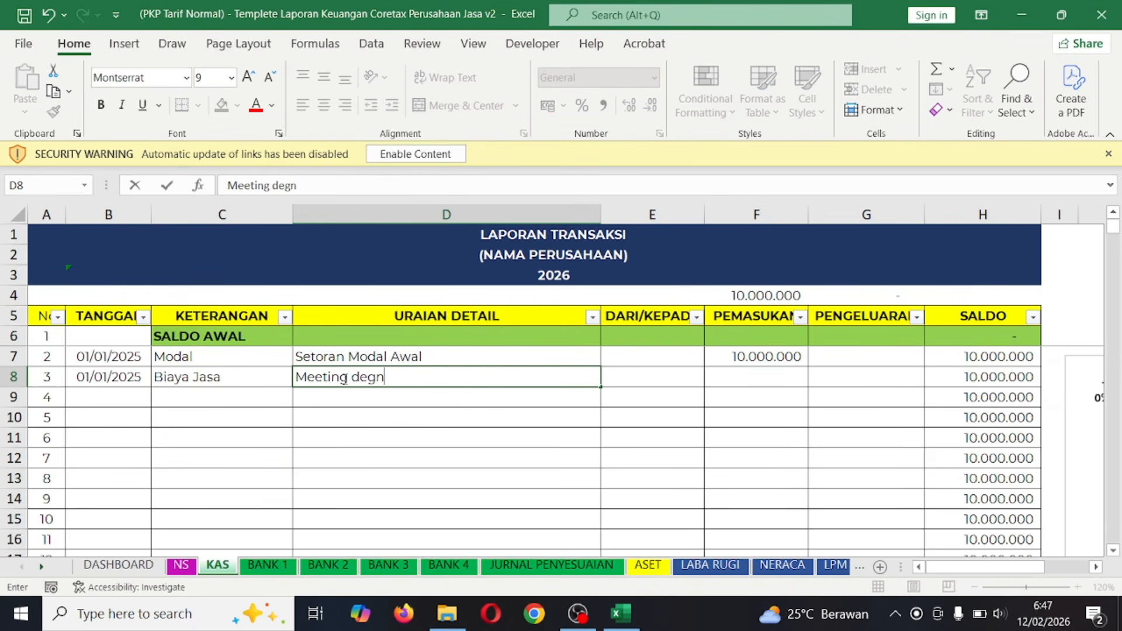
key(BackSpace)
key(BackSpace)
text(ngan klien)
key(Tab)
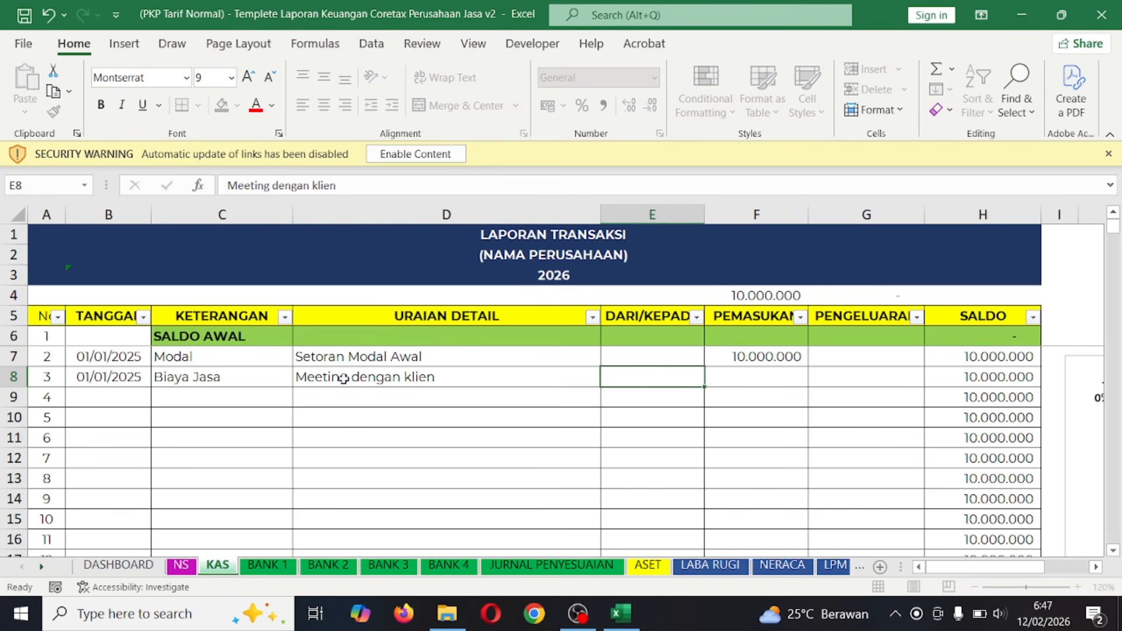
- Enter a PENGELUARAN of 3.000.000 for KAS transaction no. 3
key(Tab)
key(Tab)
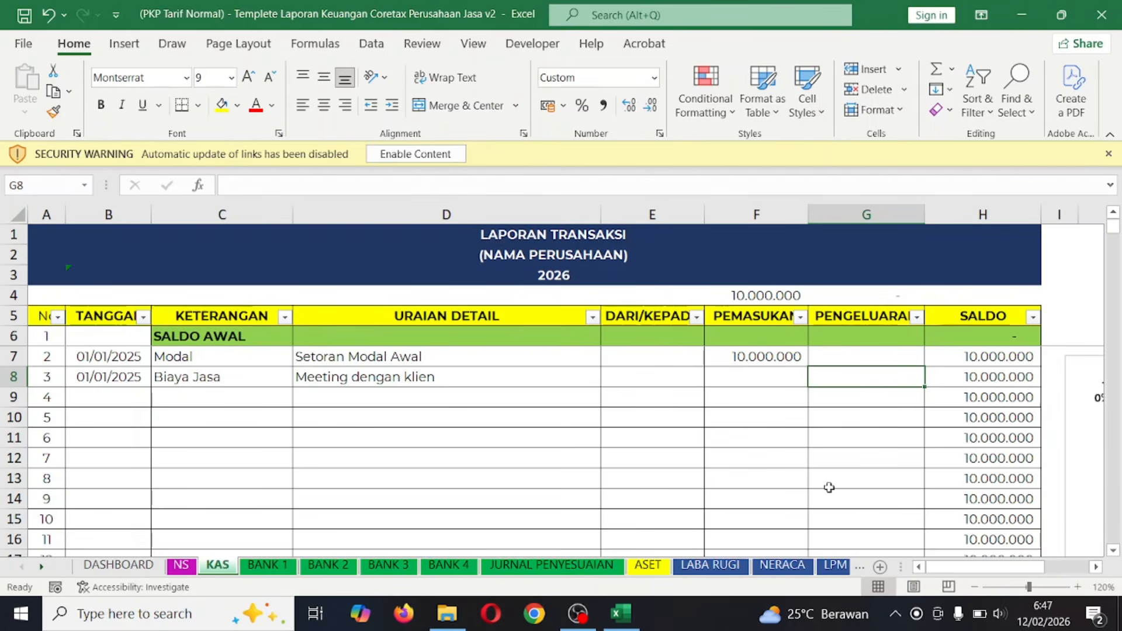
text(30000)
key(BackSpace)
key(BackSpace)
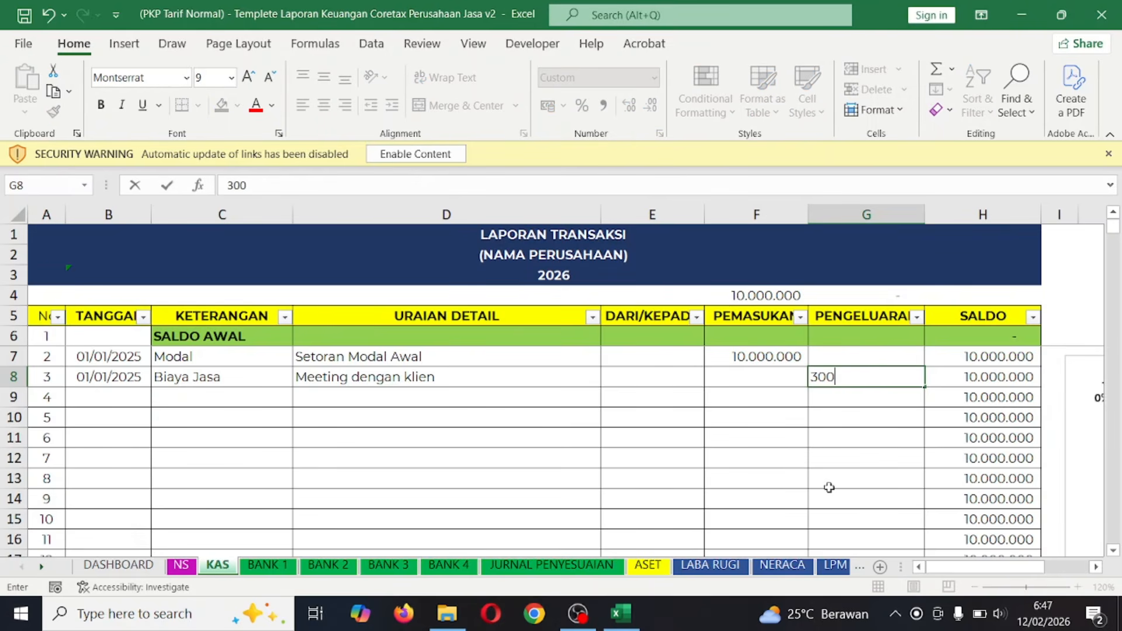
text(0000)
key(Return)
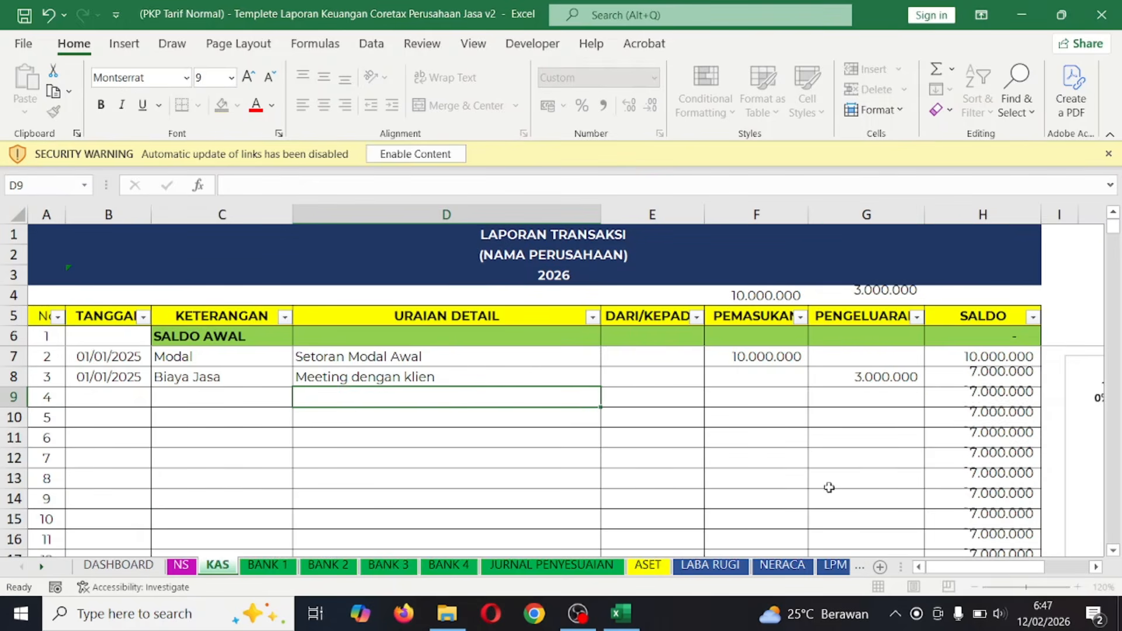
click(212, 432)
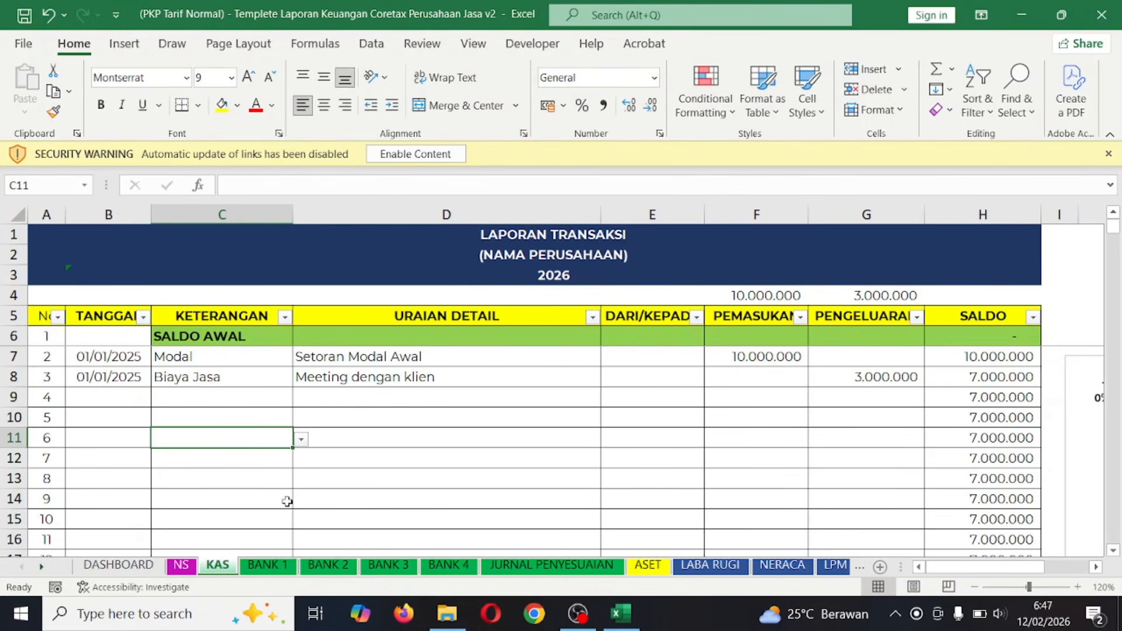
- Check the Biaya Sehubungan dengan Jasa line and the PPh Badan calculation on the LABA RUGI sheet
click(711, 564)
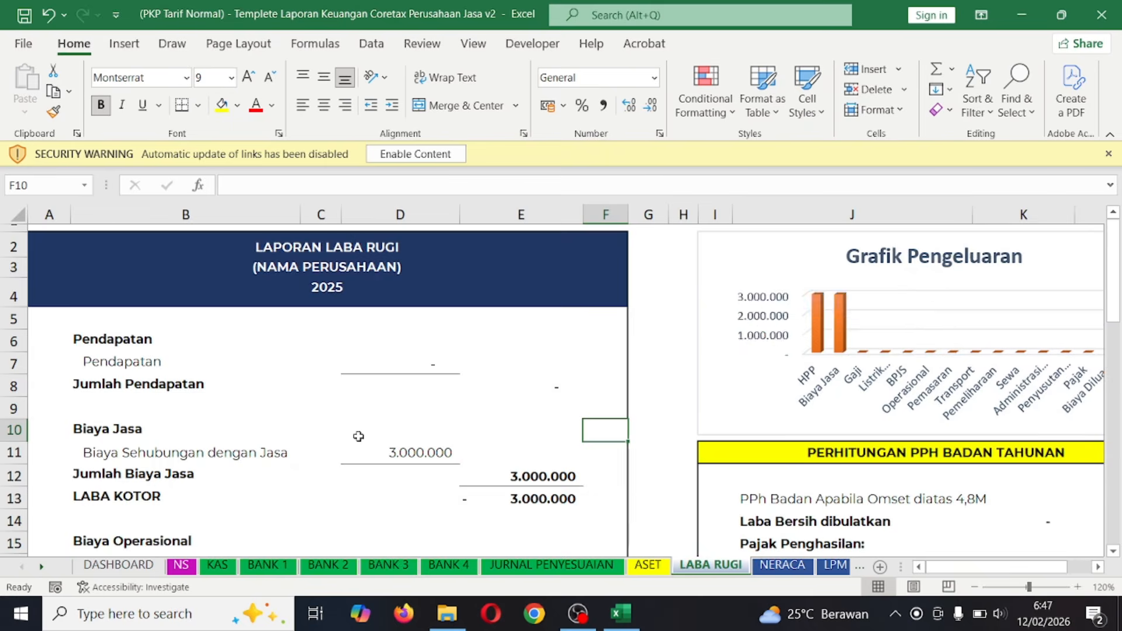
scroll(358, 437, down, 2)
scroll(358, 436, up, 1)
click(418, 365)
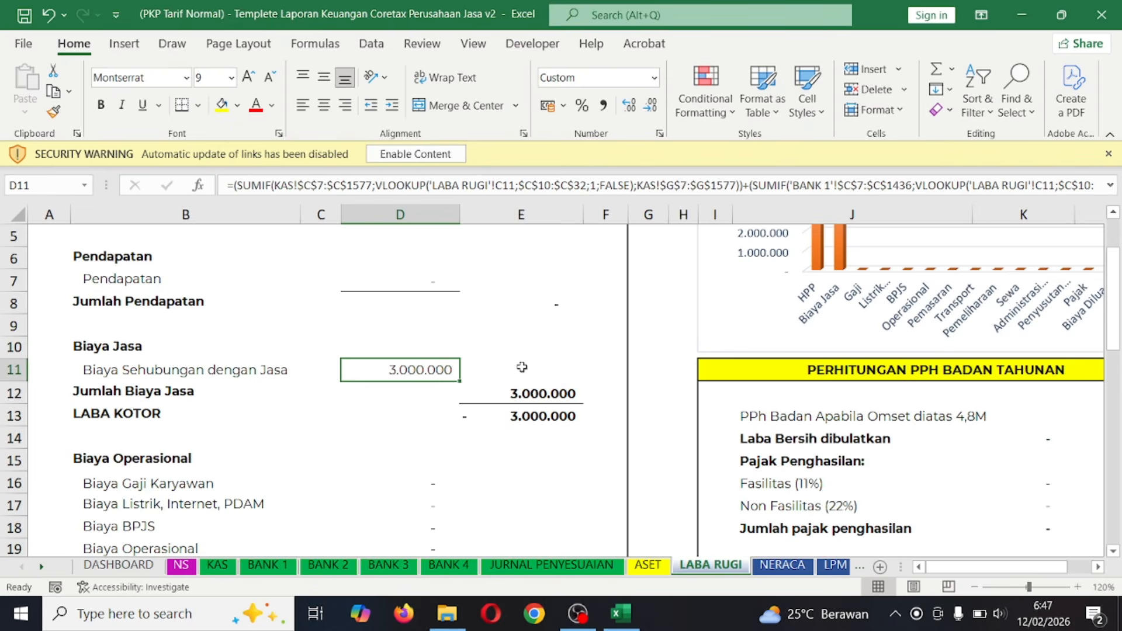
scroll(522, 367, up, 2)
scroll(541, 302, down, 2)
scroll(785, 435, right, 3)
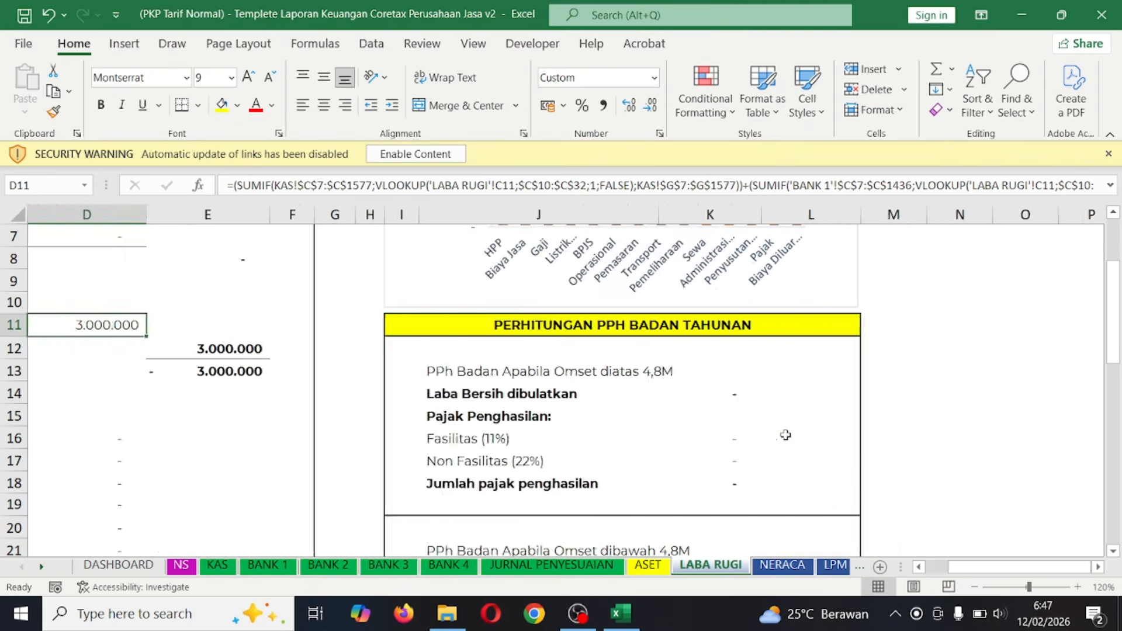
scroll(785, 435, left, 3)
scroll(354, 342, up, 1)
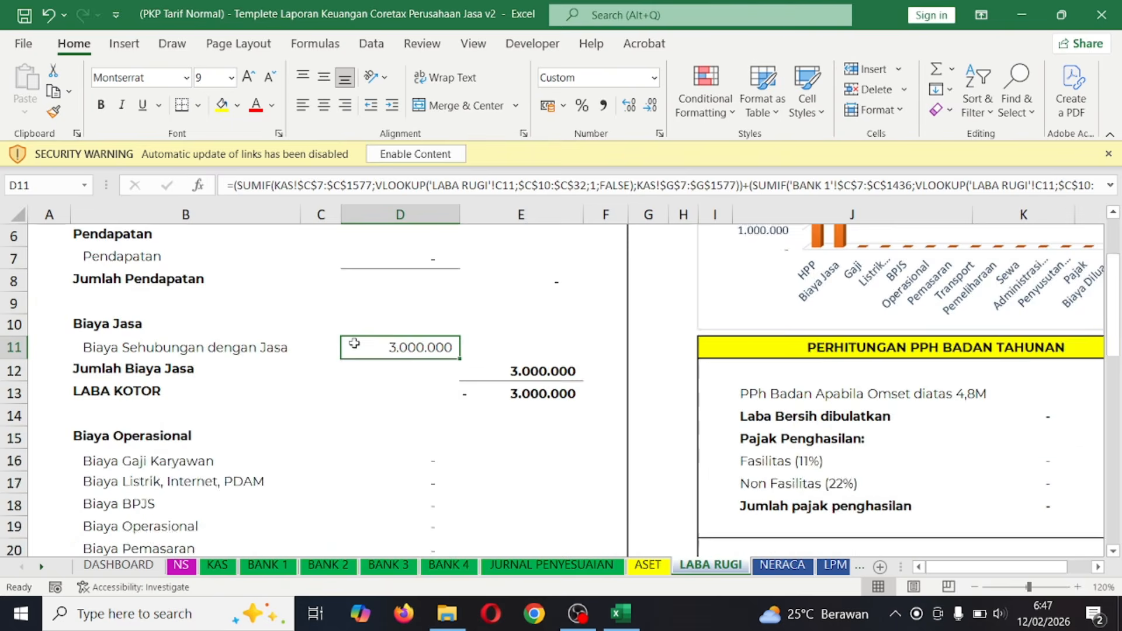
- Examine the LABA (RUGI) BERSIH row of the LABA RUGI sheet, then return to the report's income section
scroll(354, 343, down, 3)
scroll(354, 343, down, 5)
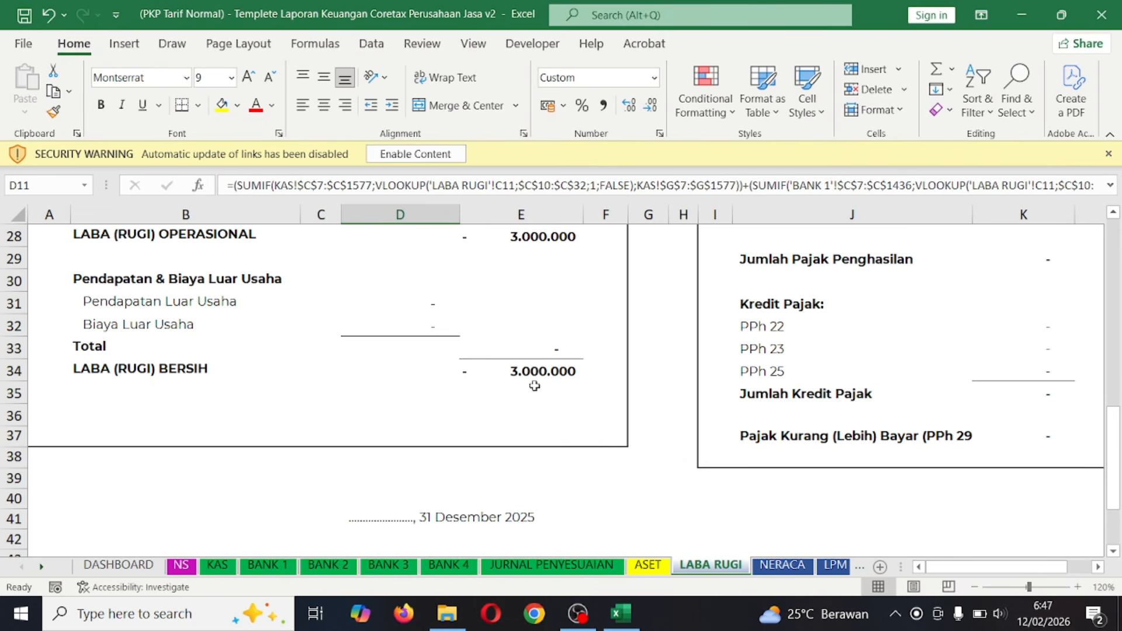
click(508, 366)
drag(181, 373, 541, 380)
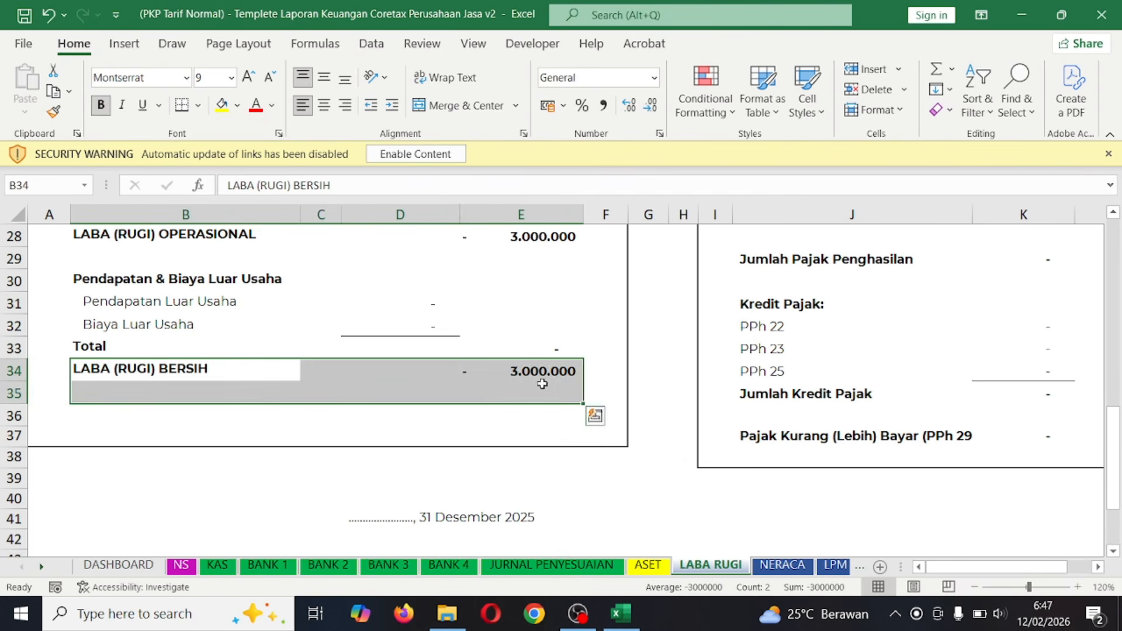
scroll(373, 380, up, 9)
click(321, 384)
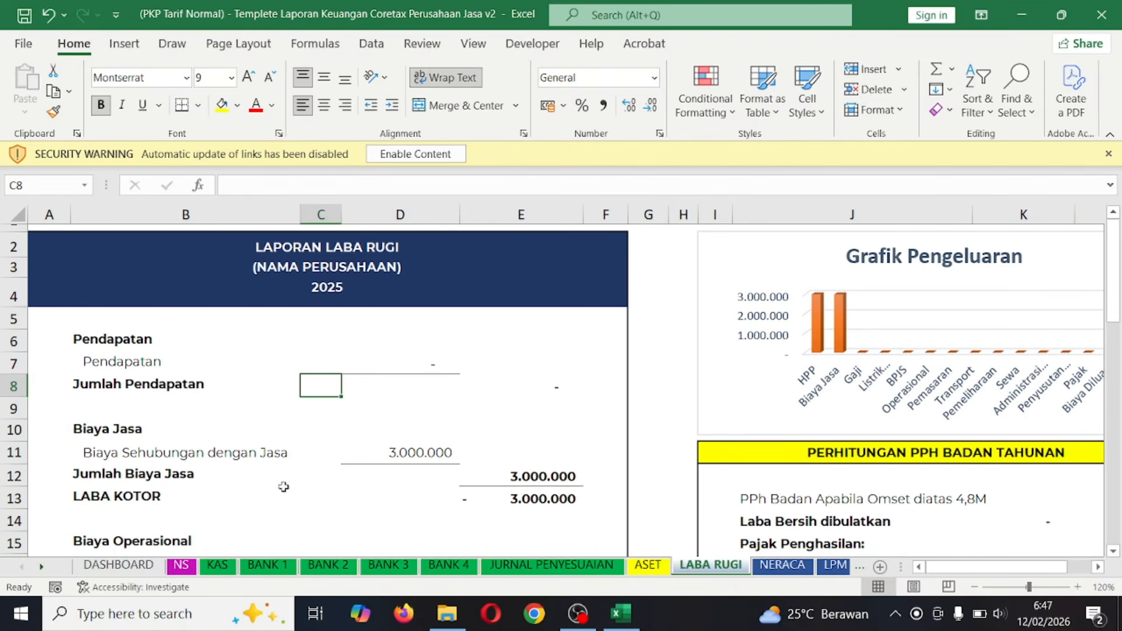
- On the KAS sheet, enter the date 05/01/2025 for transaction no. 4
click(218, 565)
click(118, 398)
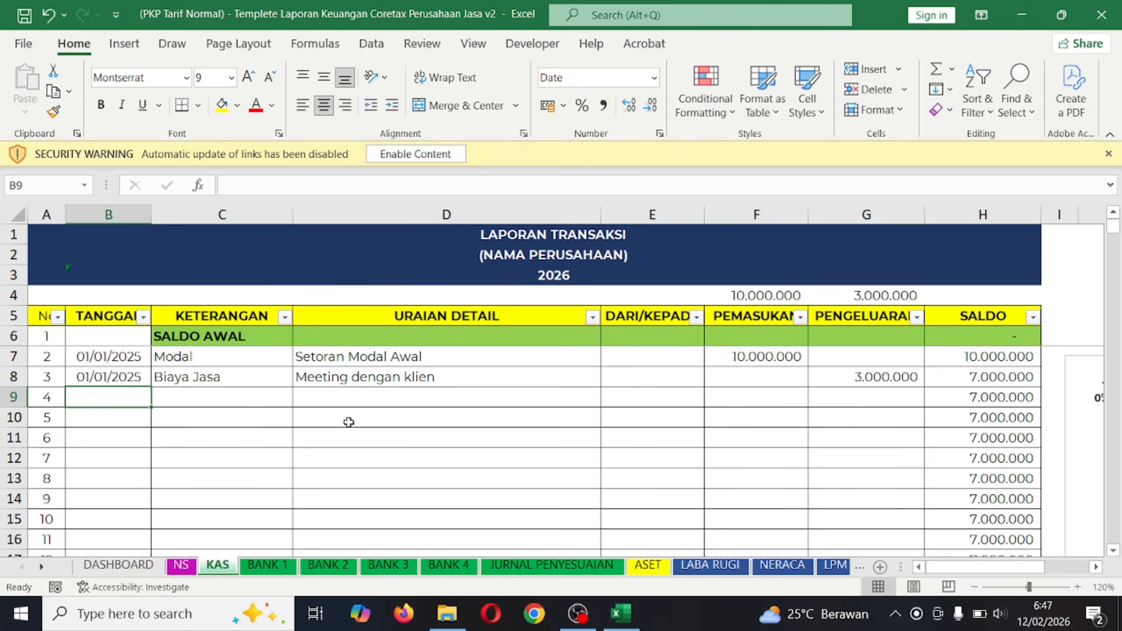
text(5/1/25)
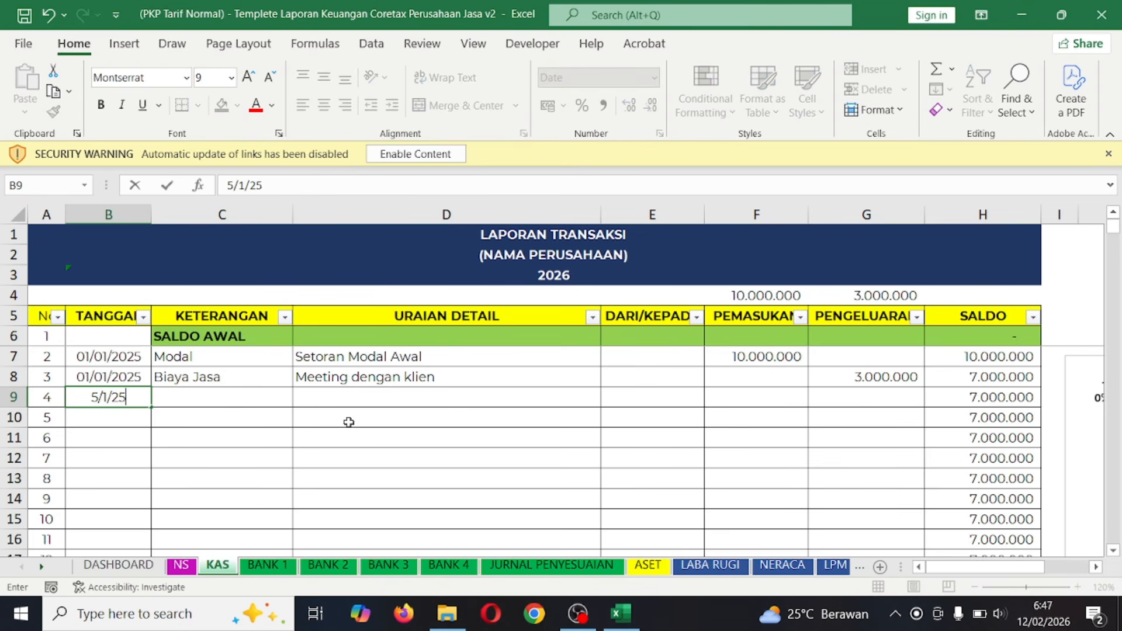
key(Tab)
- Describe KAS transaction no. 4 as "Pendapatan dari klien" and enter a PEMASUKAN of 5.000.000
click(334, 397)
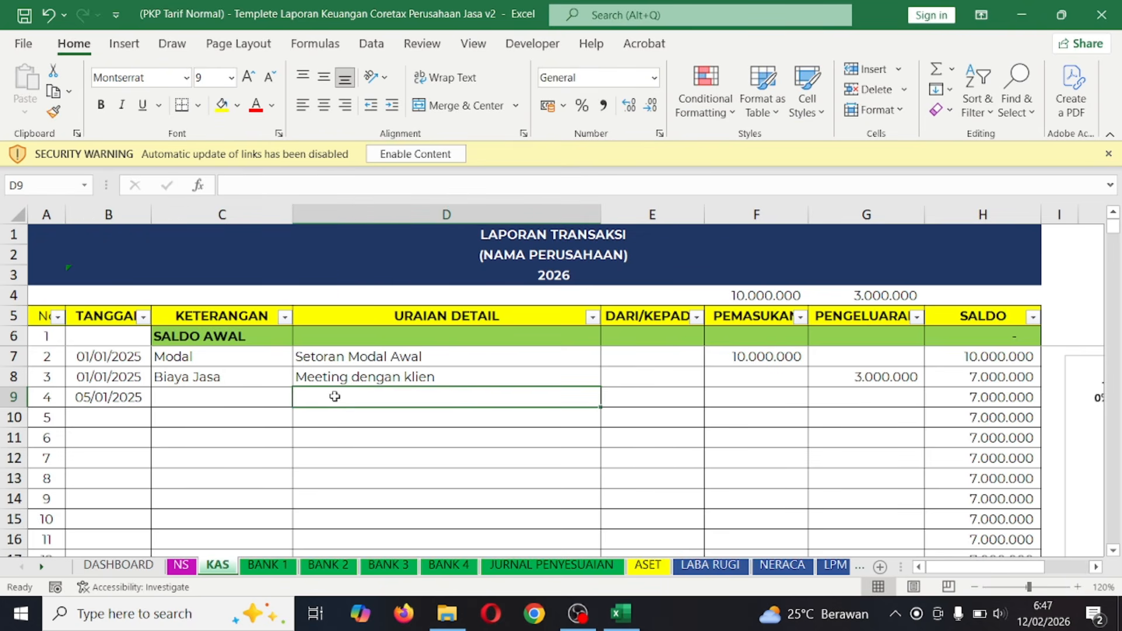
text(Pendapatan d)
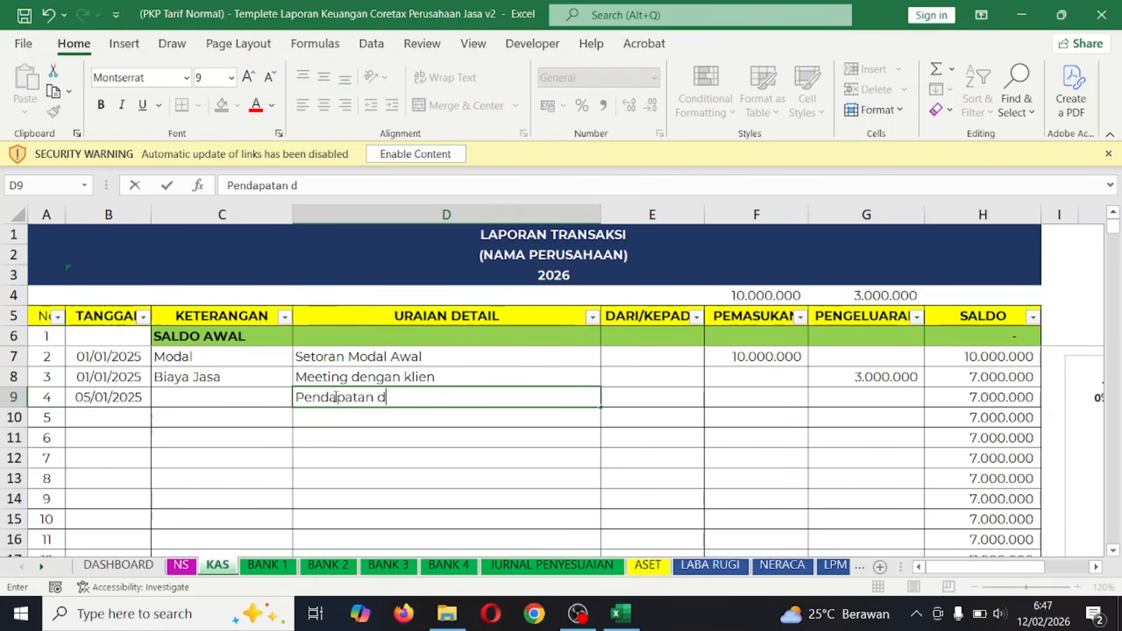
text(ari klien)
key(Return)
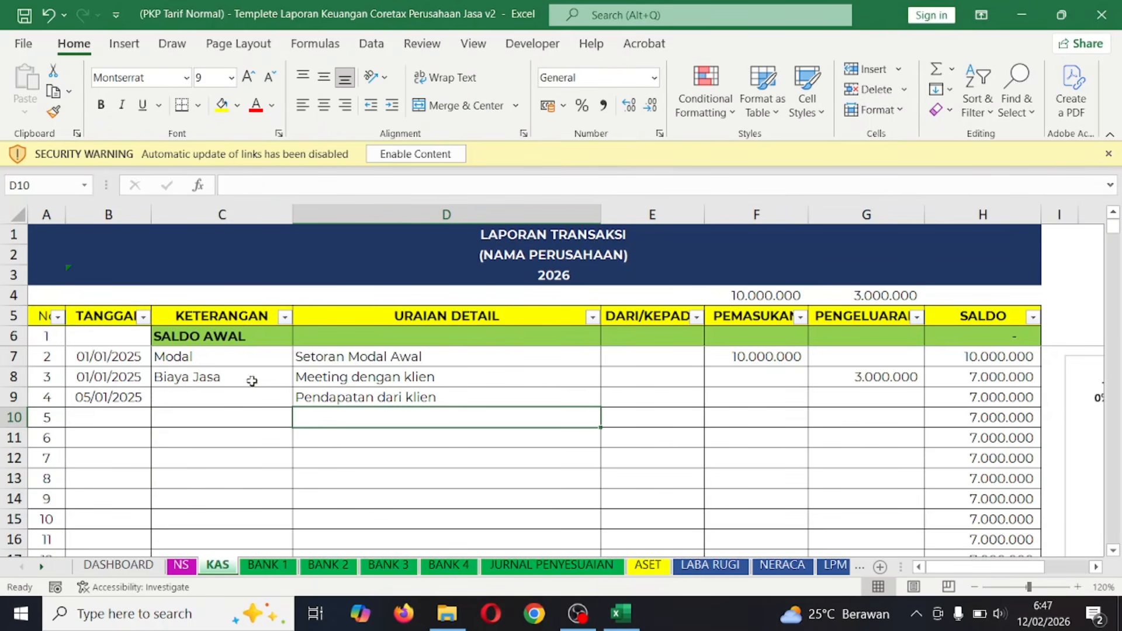
click(761, 392)
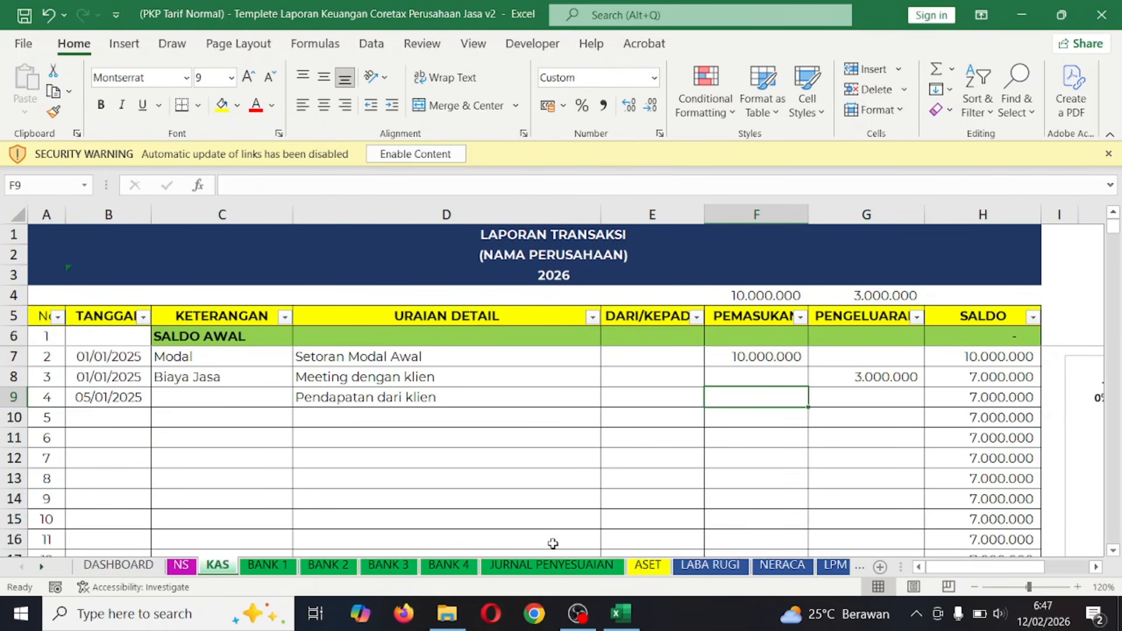
text(5000000)
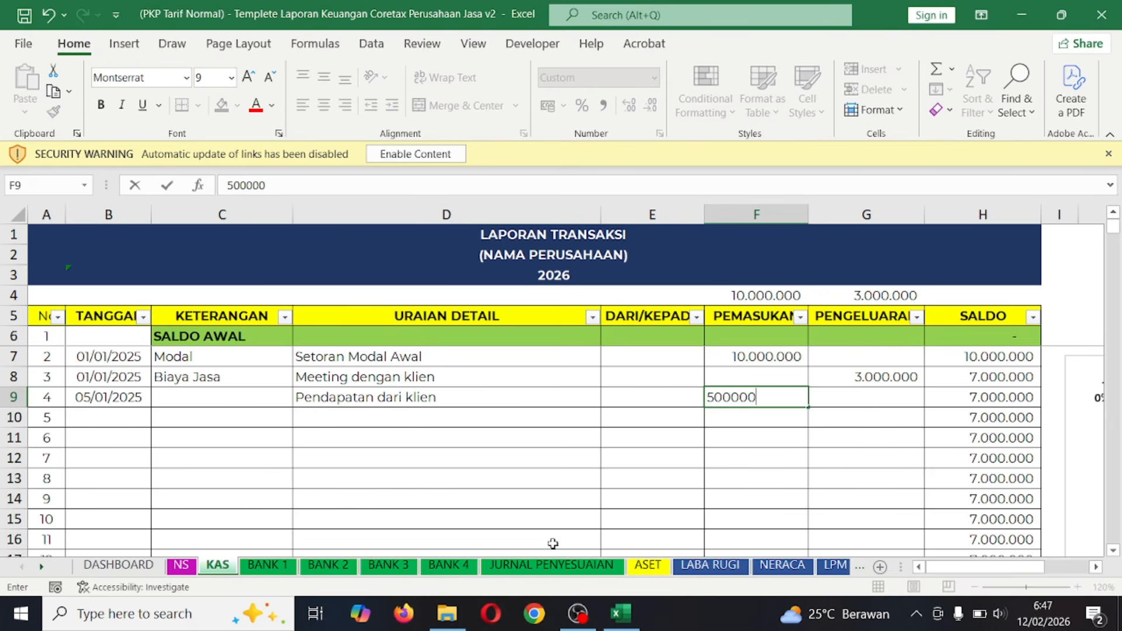
key(Up)
- Set the KETERANGAN of KAS transaction no. 4 to Pendapatan
click(264, 398)
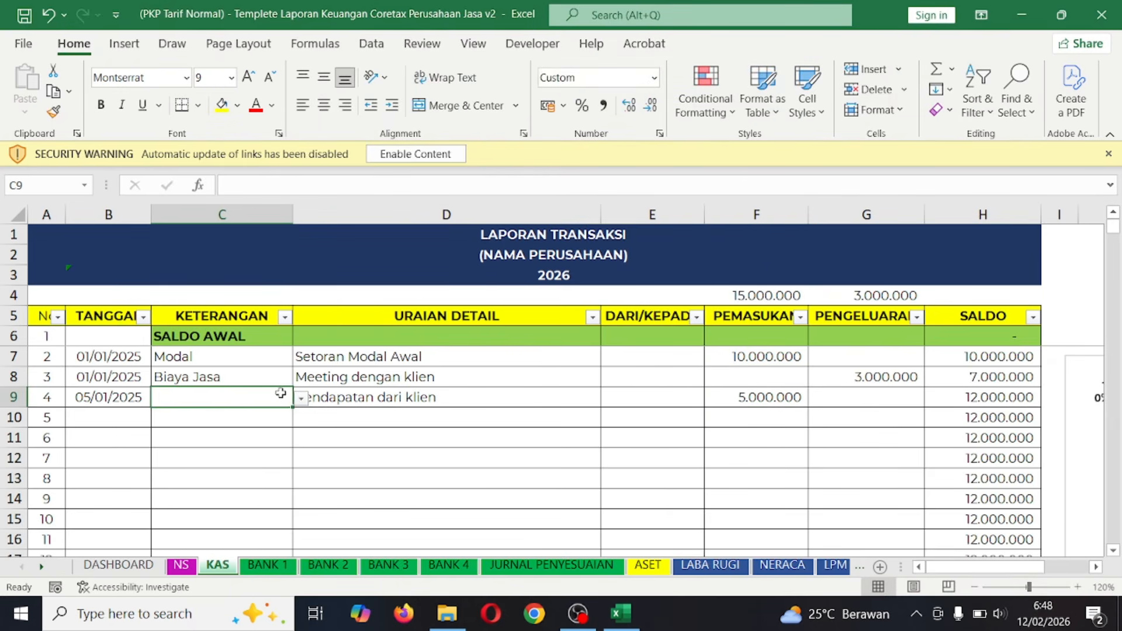
click(302, 400)
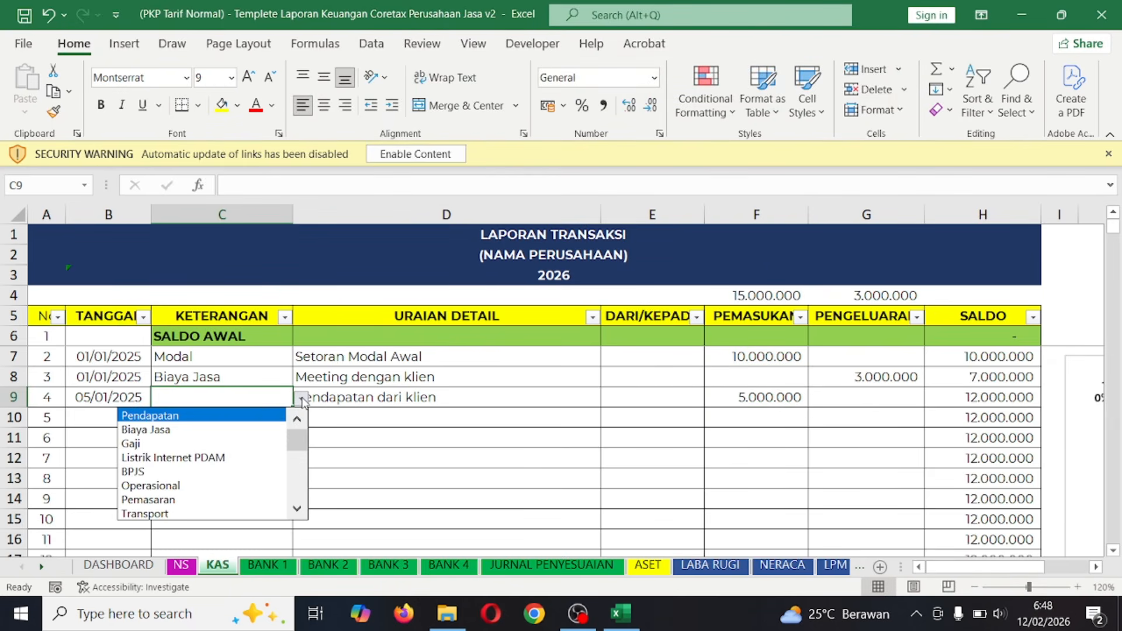
click(260, 415)
click(834, 395)
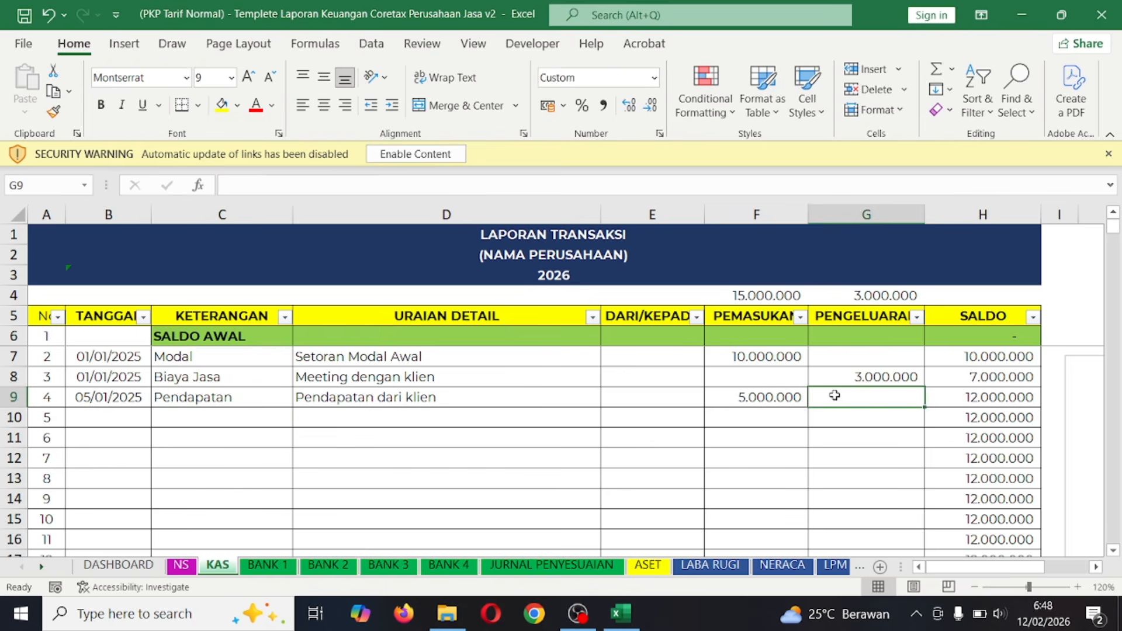
click(664, 412)
drag(710, 416, 707, 407)
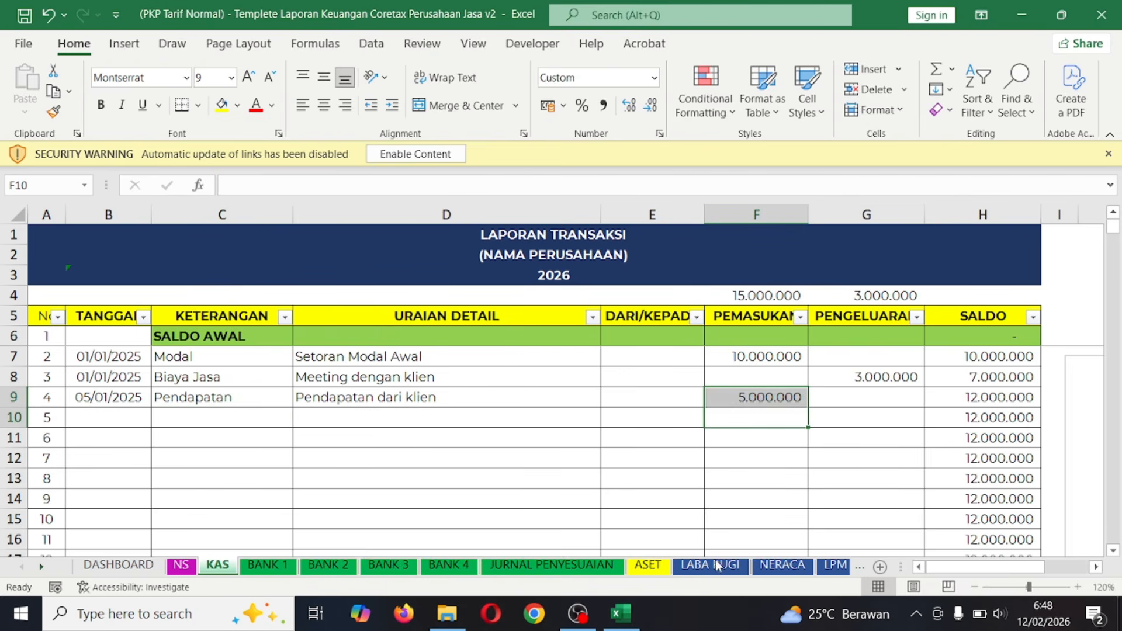
click(746, 451)
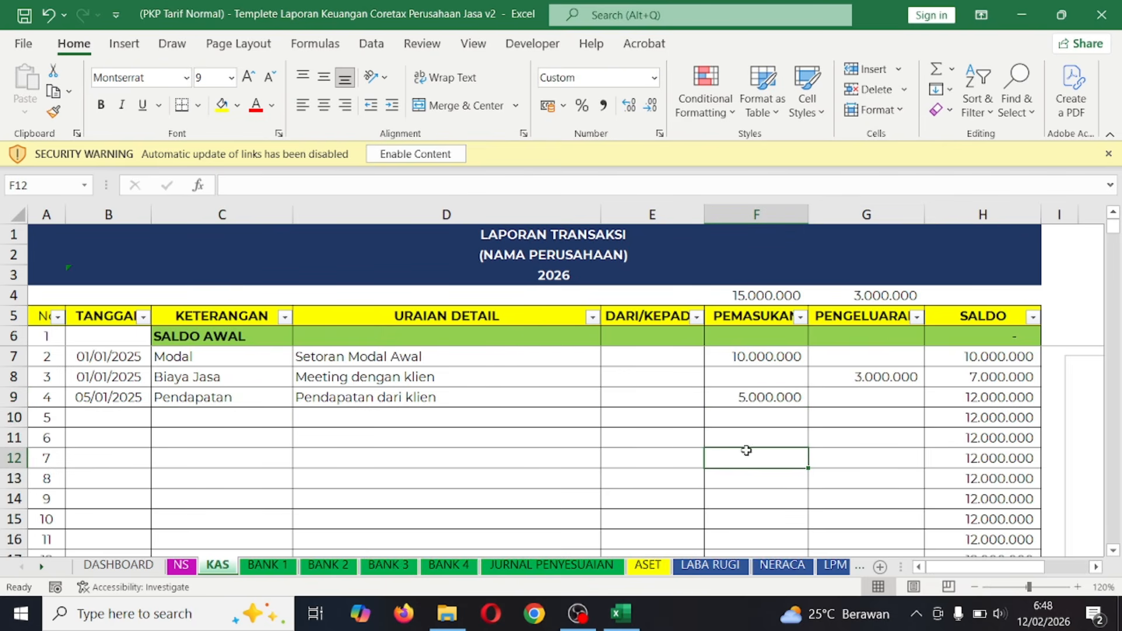
- Check the Pendapatan, Biaya Sehubungan dengan Jasa, LABA KOTOR and LABA (RUGI) BERSIH amounts on the LABA RUGI sheet
click(710, 564)
click(412, 363)
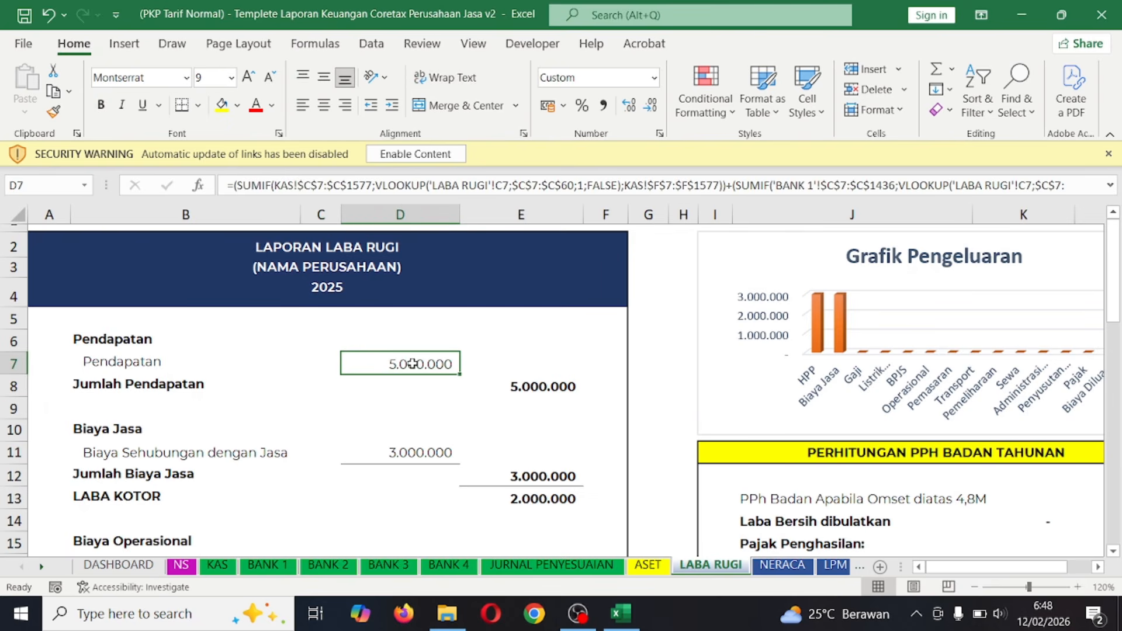
scroll(443, 450, down, 1)
click(437, 426)
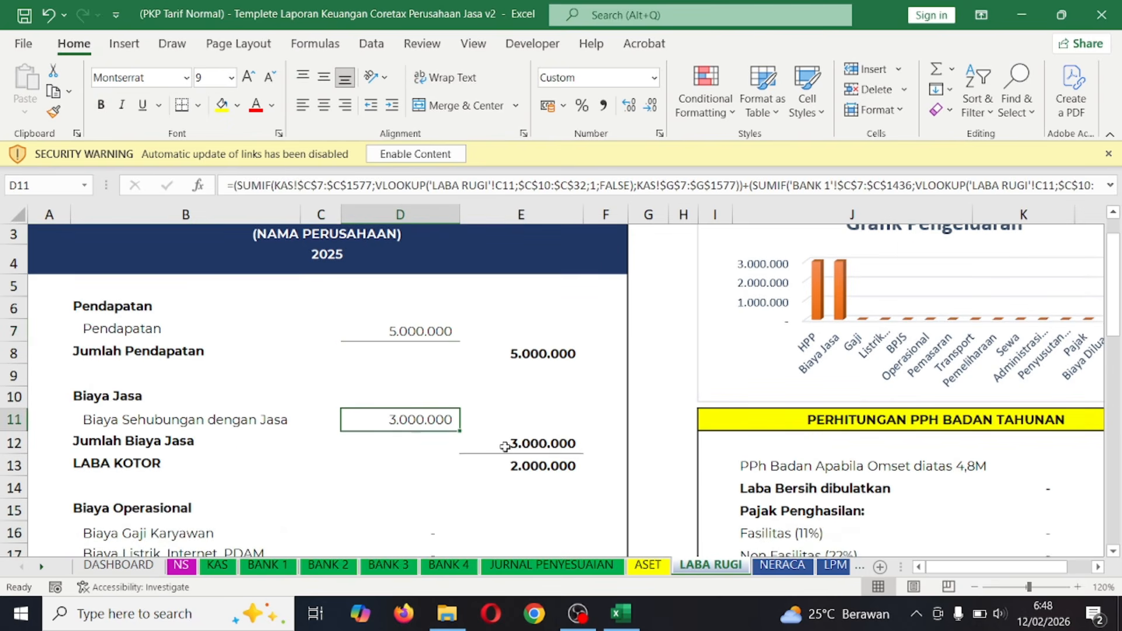
scroll(505, 447, down, 2)
click(503, 295)
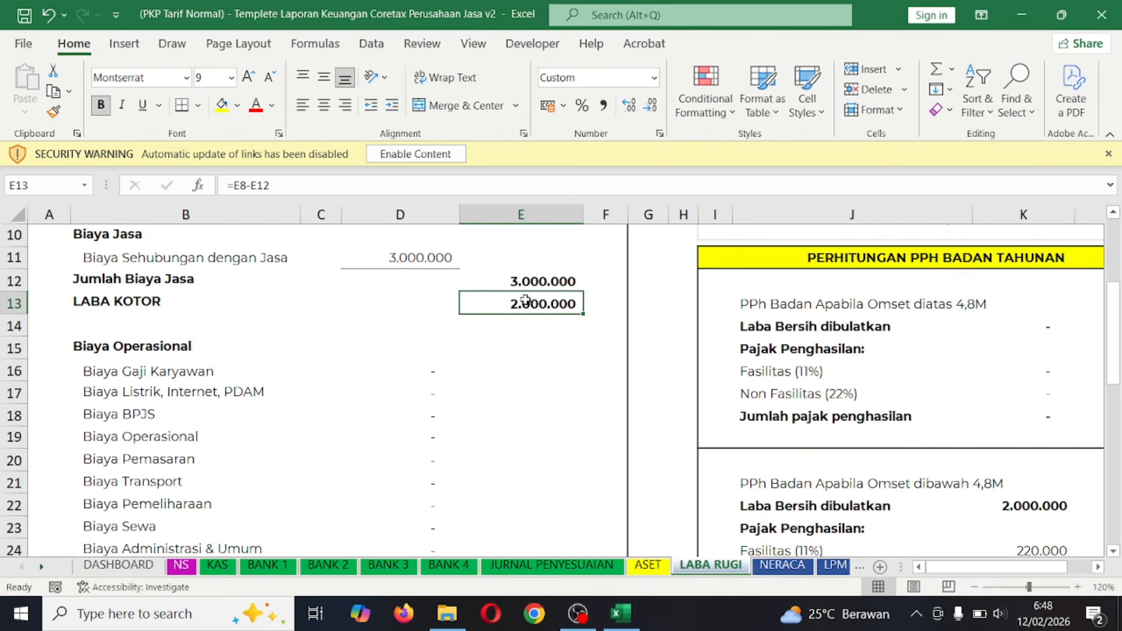
scroll(426, 474, down, 5)
click(531, 424)
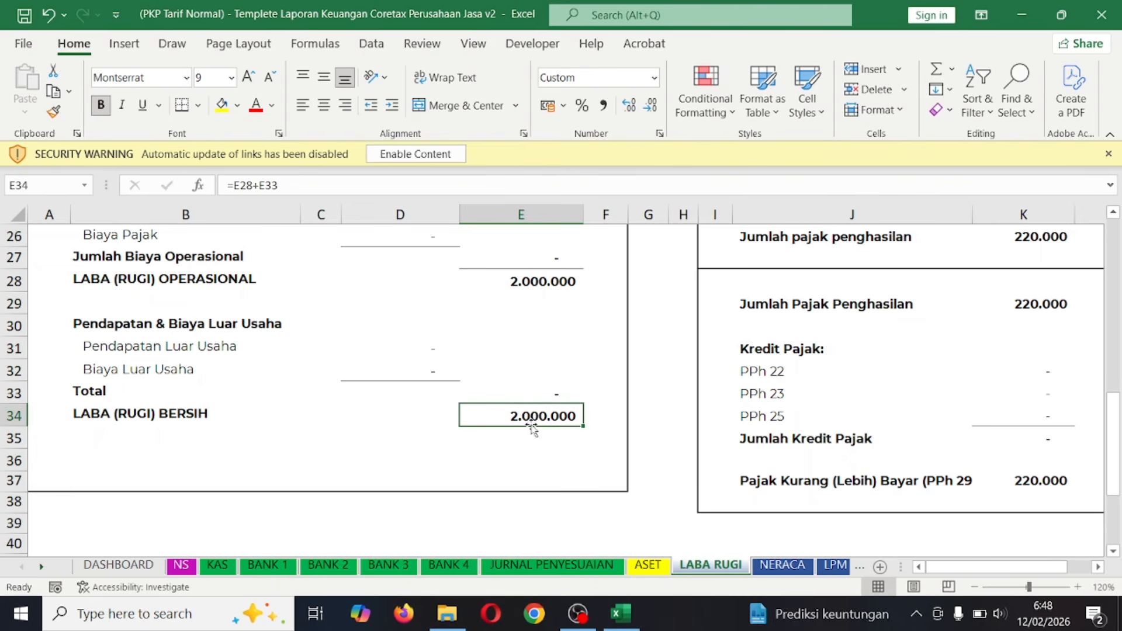
- Examine the PPh Badan calculation for turnover below 4,8M, including its Fasilitas (11%) line and the Kredit Pajak section
scroll(654, 398, right, 2)
scroll(654, 397, right, 1)
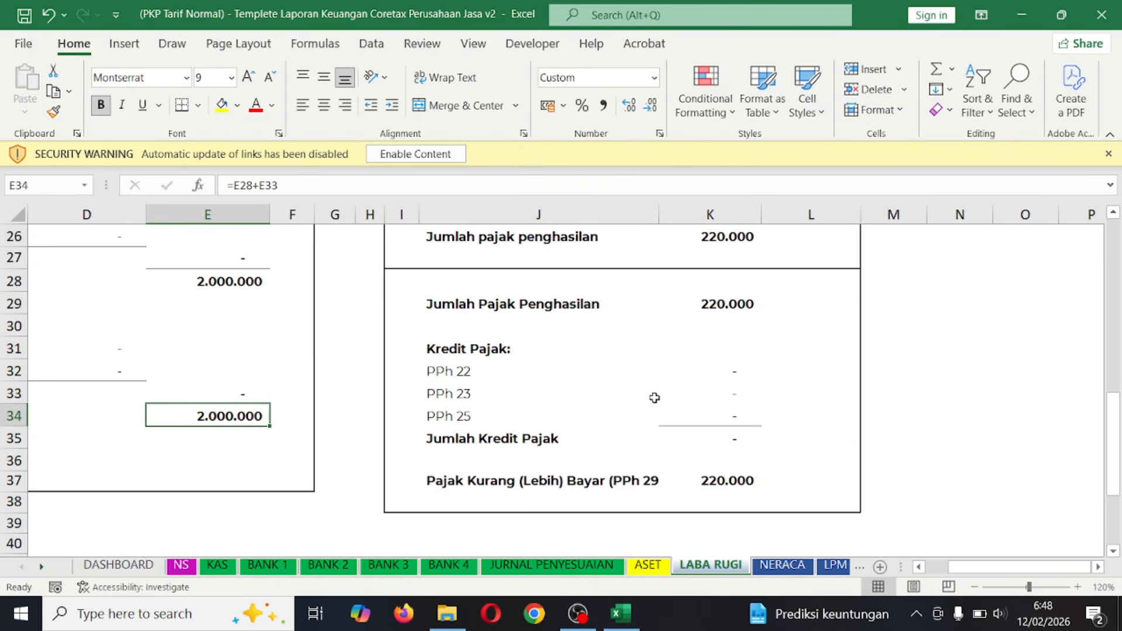
scroll(654, 397, up, 3)
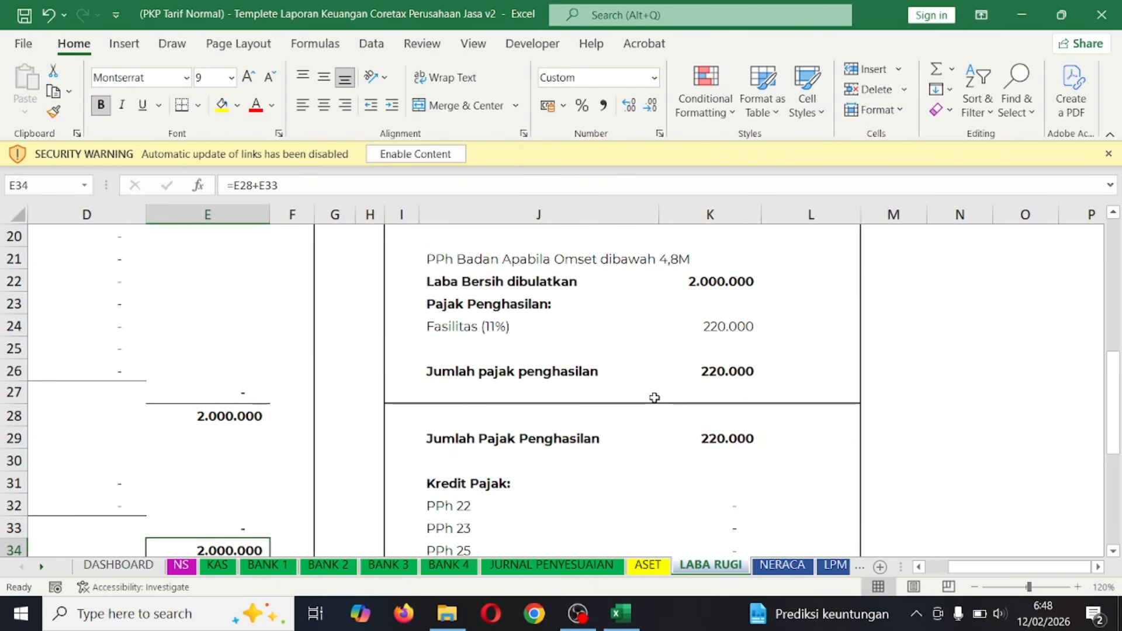
scroll(655, 397, up, 1)
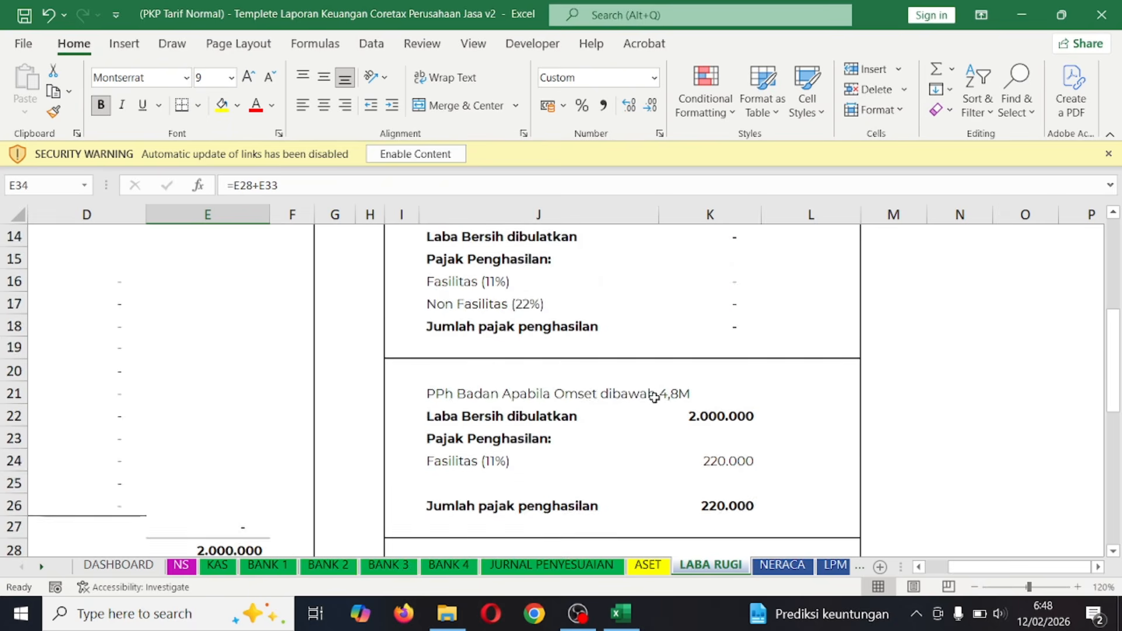
scroll(655, 397, down, 2)
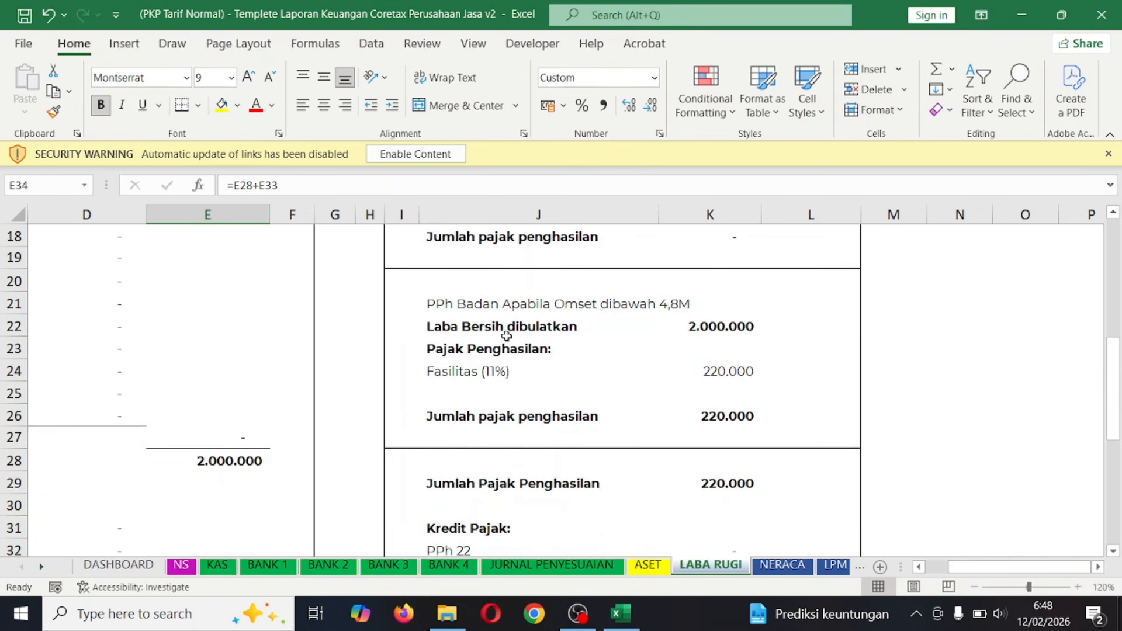
scroll(478, 365, down, 1)
click(456, 325)
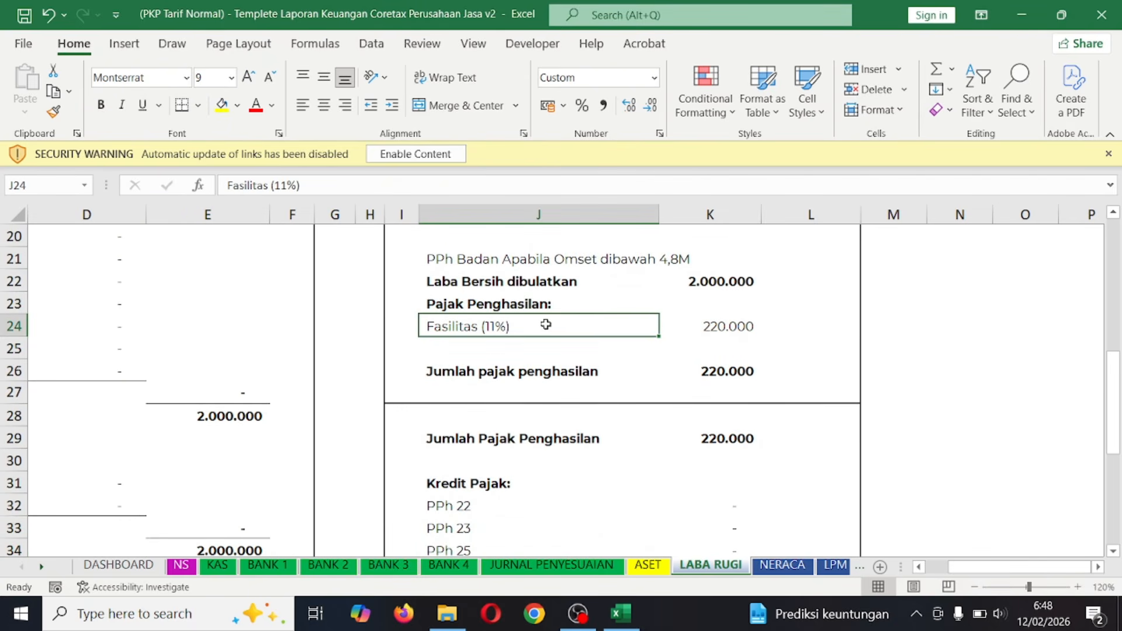
click(713, 324)
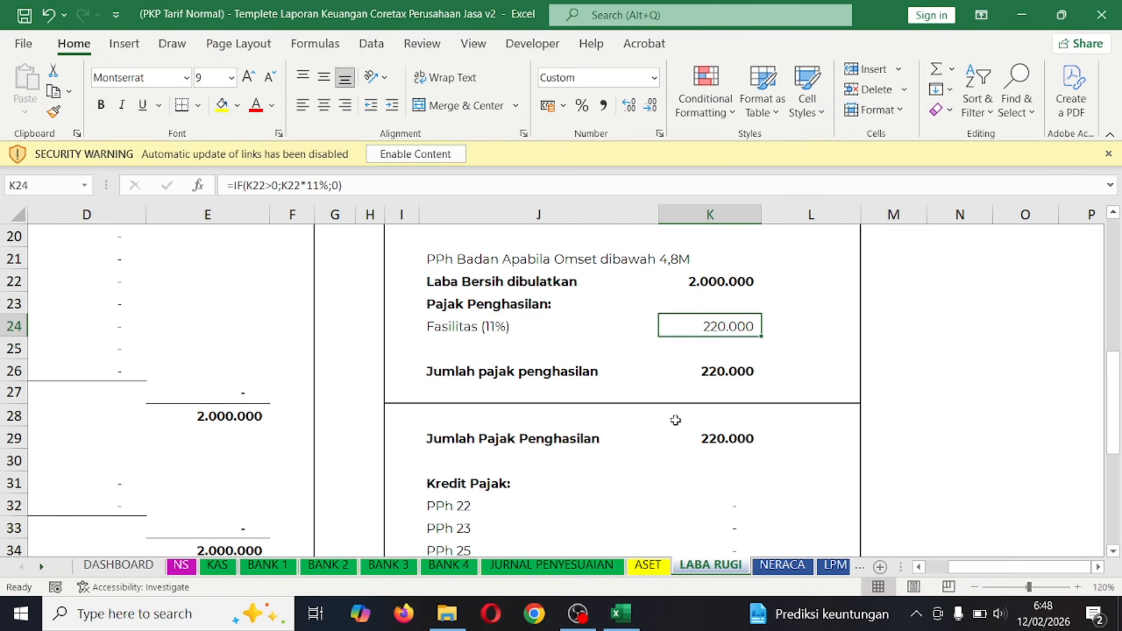
scroll(675, 420, down, 1)
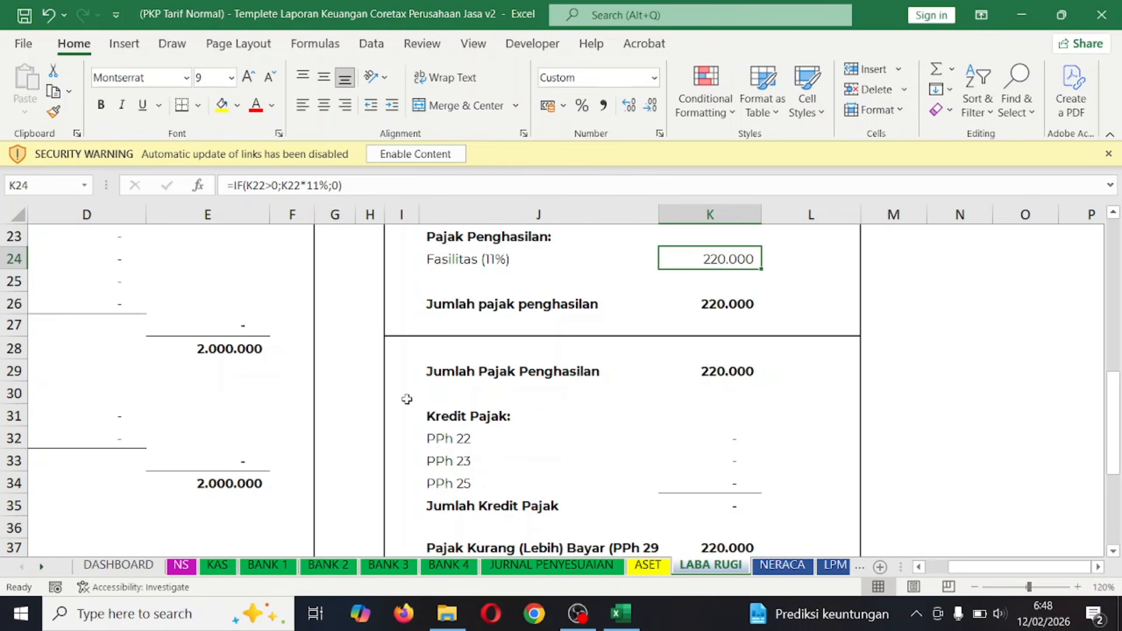
scroll(700, 341, up, 1)
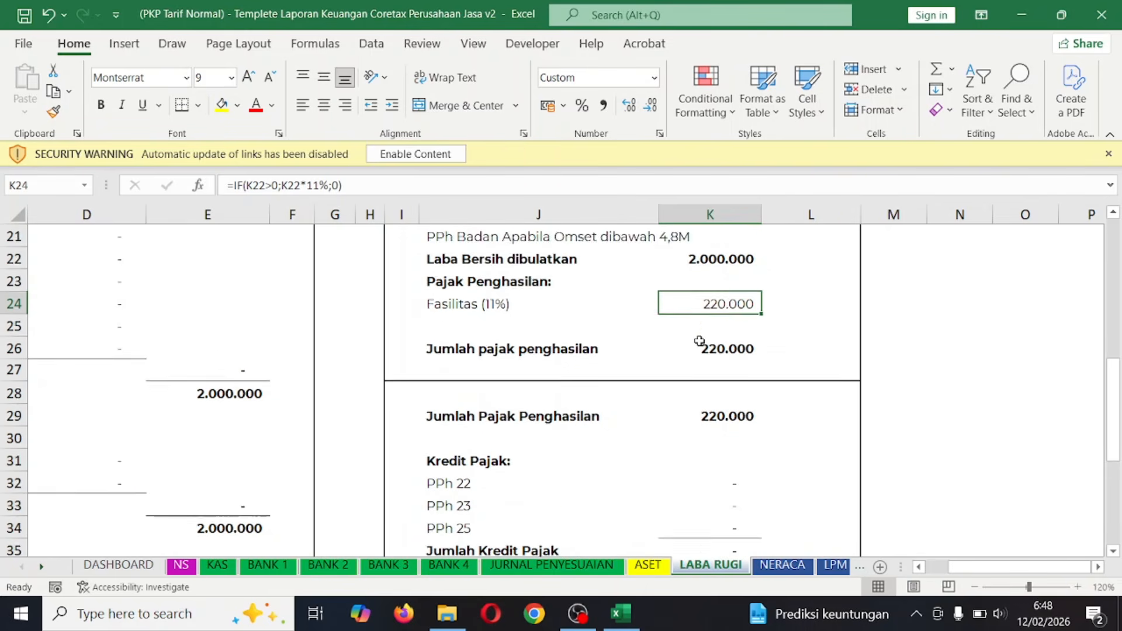
scroll(700, 339, down, 1)
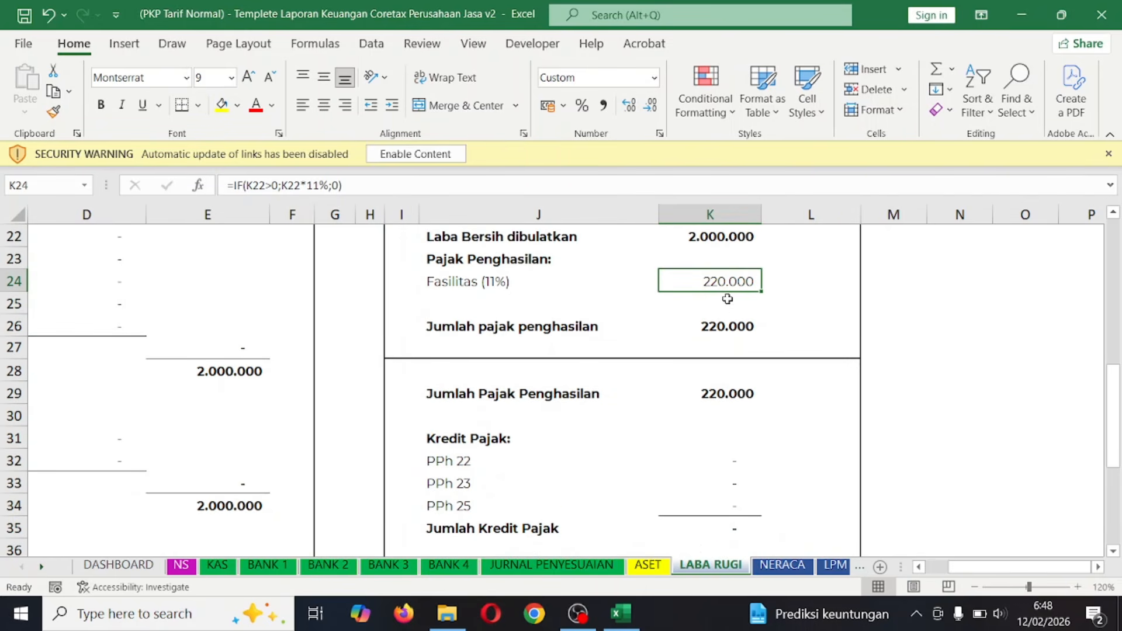
click(489, 281)
scroll(259, 549, down, 3)
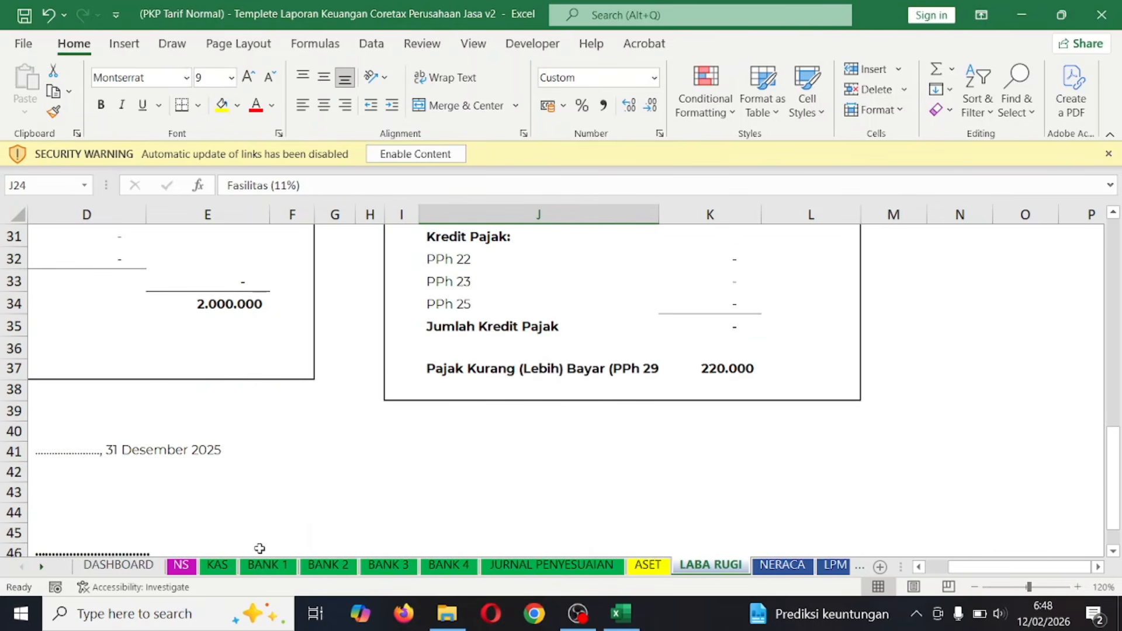
- Review the LABA (RUGI) BERSIH row against the income and service cost sections of the LABA RUGI report
click(232, 308)
drag(54, 356, 3, 365)
click(276, 307)
click(561, 308)
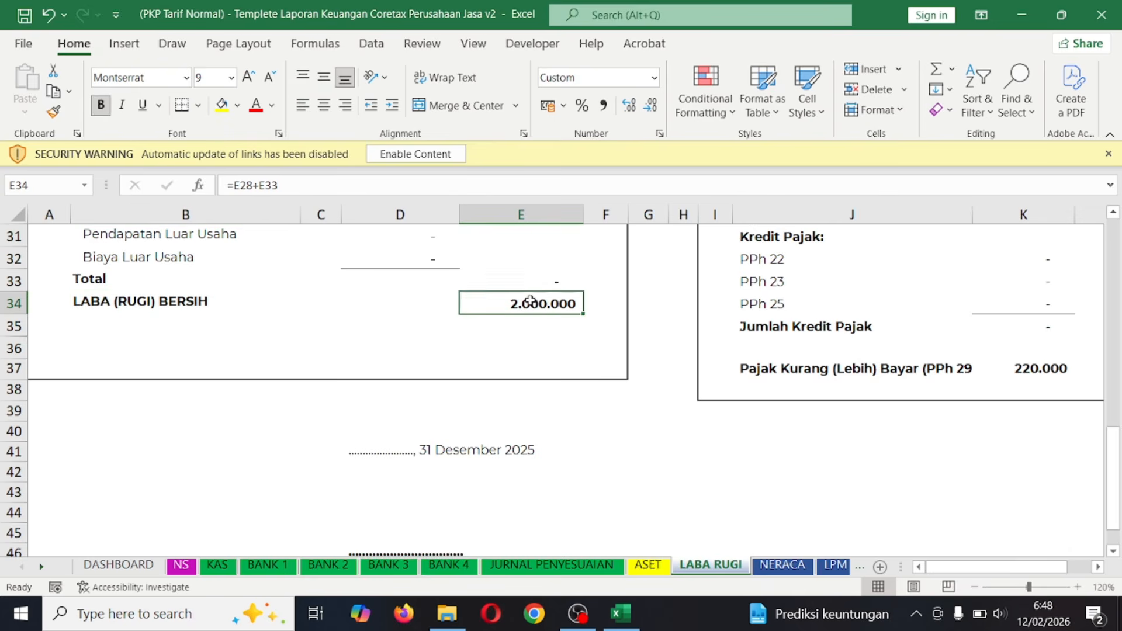
scroll(318, 390, up, 7)
scroll(320, 390, up, 3)
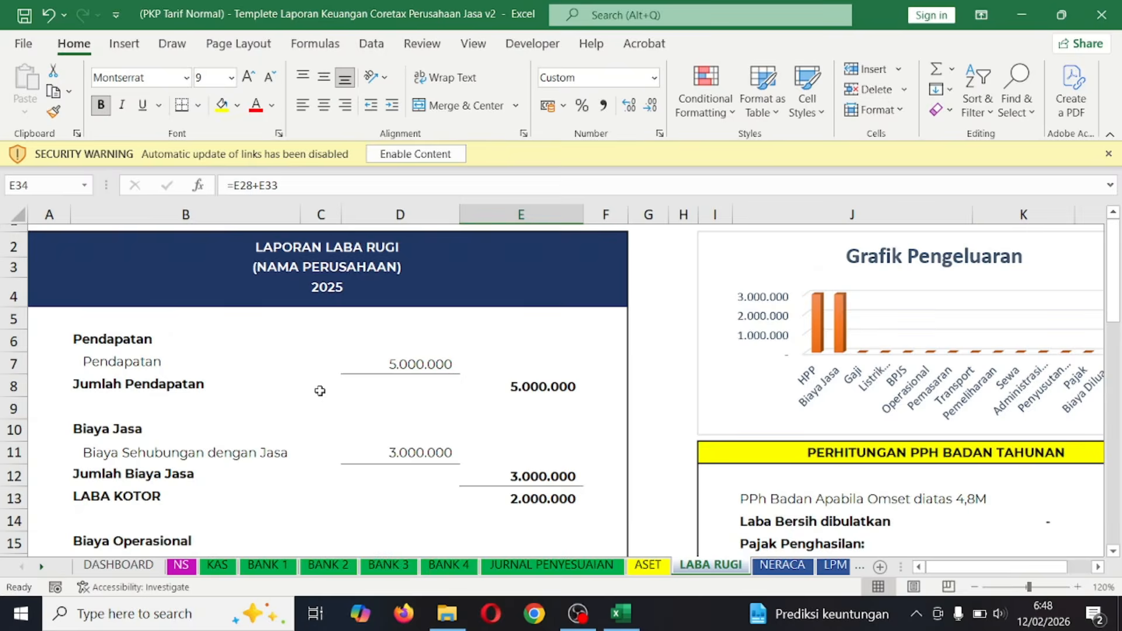
scroll(320, 390, down, 7)
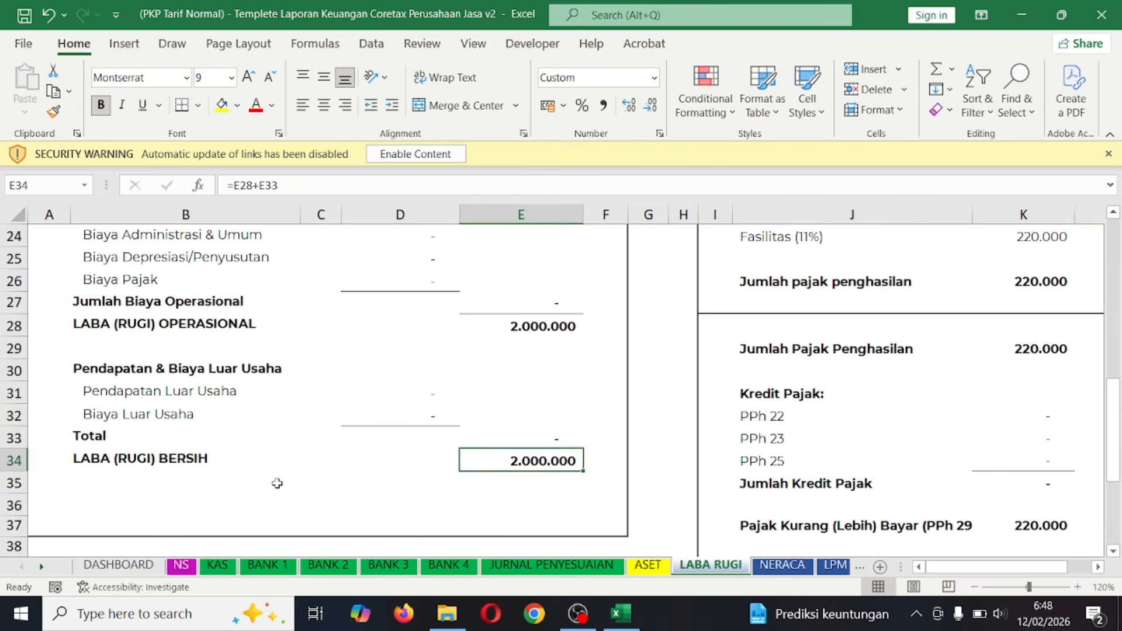
- On the KAS sheet, enter the date 30/01/2025 for transaction no. 5
click(216, 565)
click(360, 416)
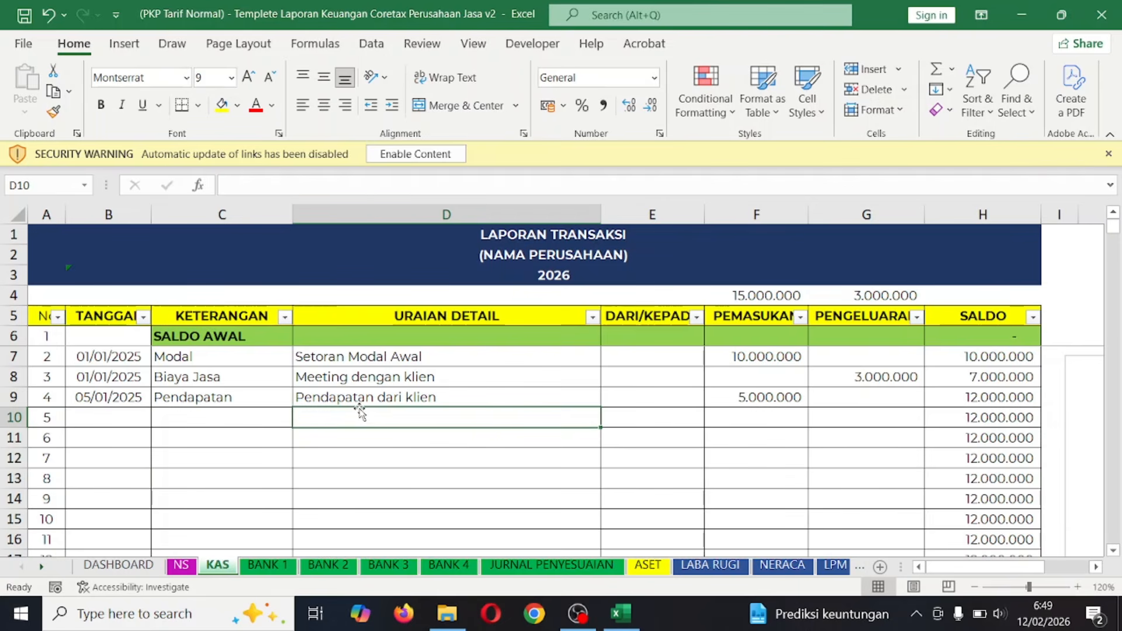
click(104, 415)
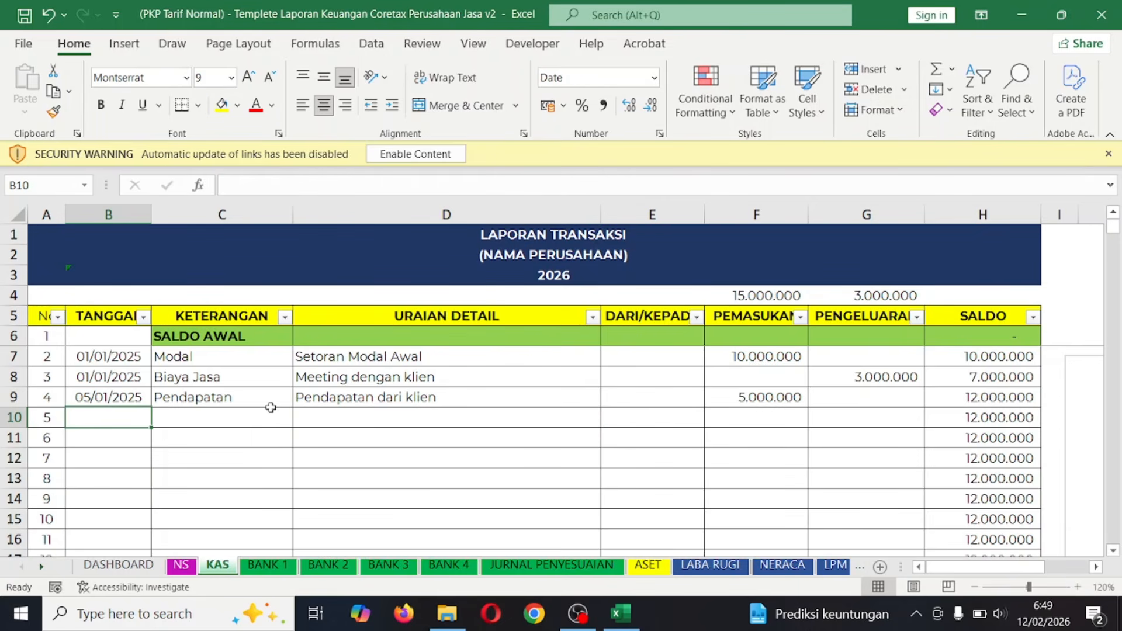
text(30)
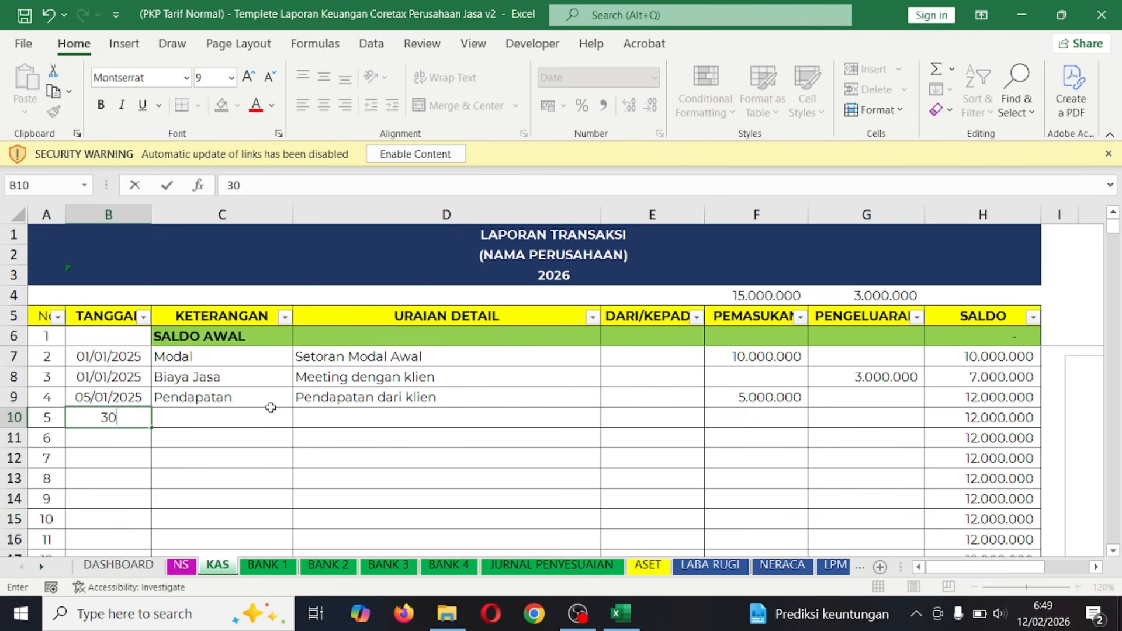
text(/01/2025)
click(270, 407)
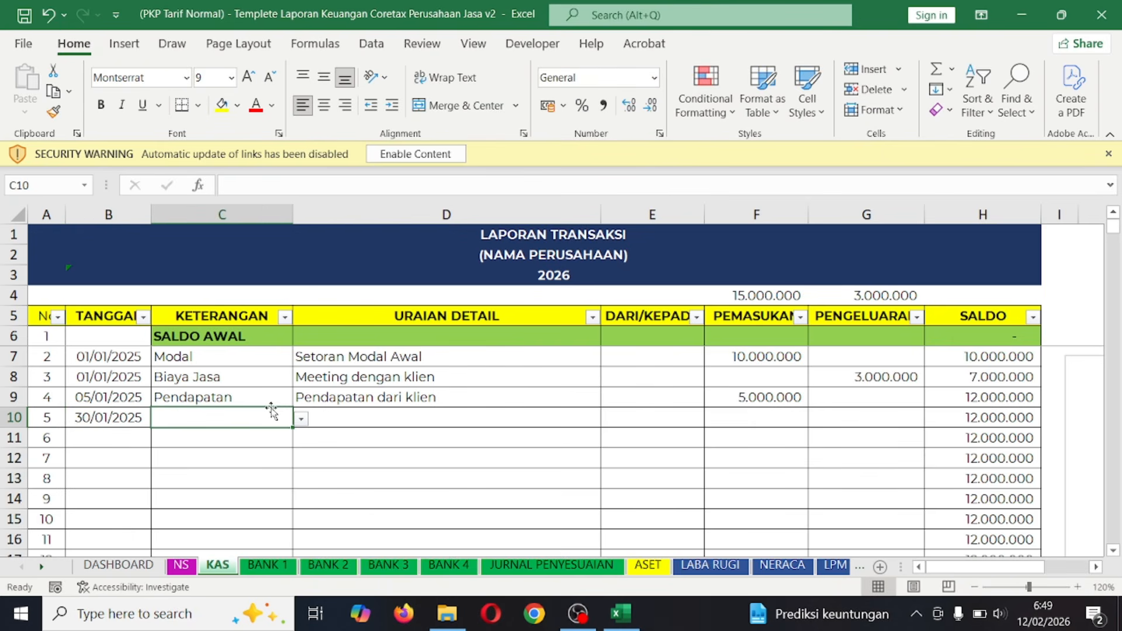
- Enter "Bayar Gaji Karyawan" as the URAIAN DETAIL of KAS transaction no. 5
click(364, 419)
text(Bayar )
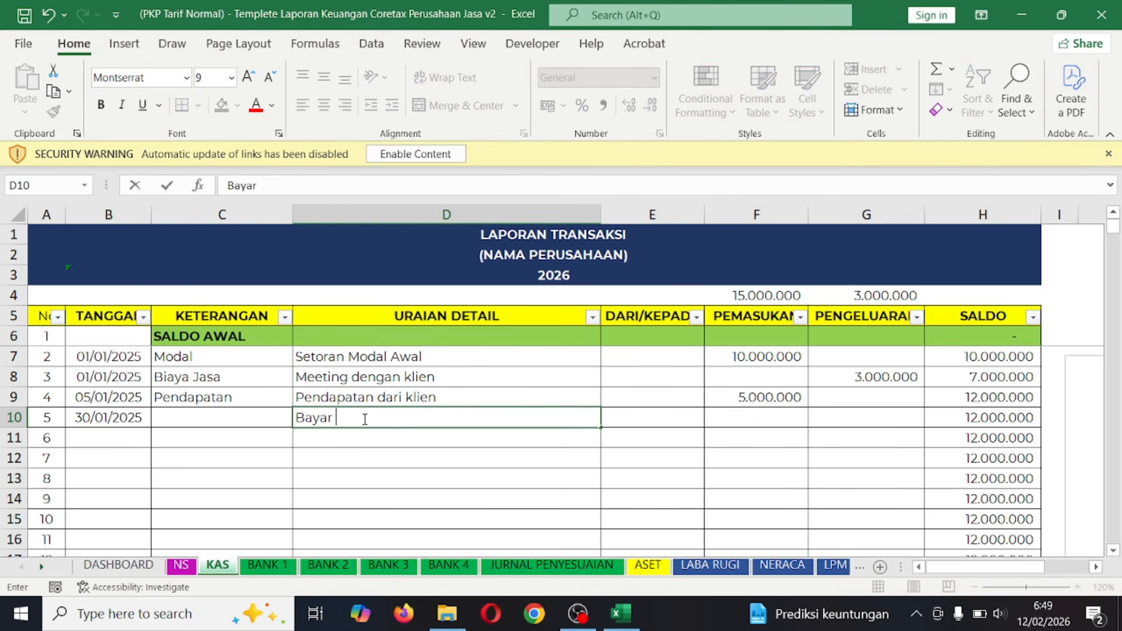
text(Gaji Karyuwan)
key(BackSpace)
key(BackSpace)
key(BackSpace)
key(BackSpace)
text(awan)
key(Return)
- Enter a PENGELUARAN of 3.000.000 for KAS transaction no. 5
key(Right)
key(Right)
key(Right)
key(Right)
key(Right)
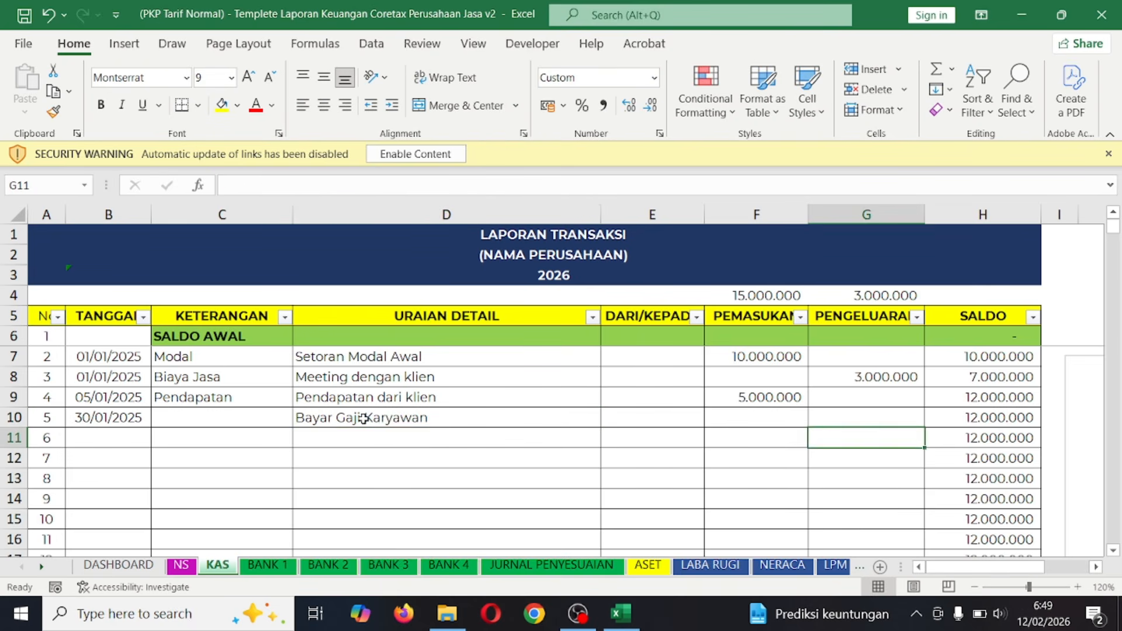
key(Up)
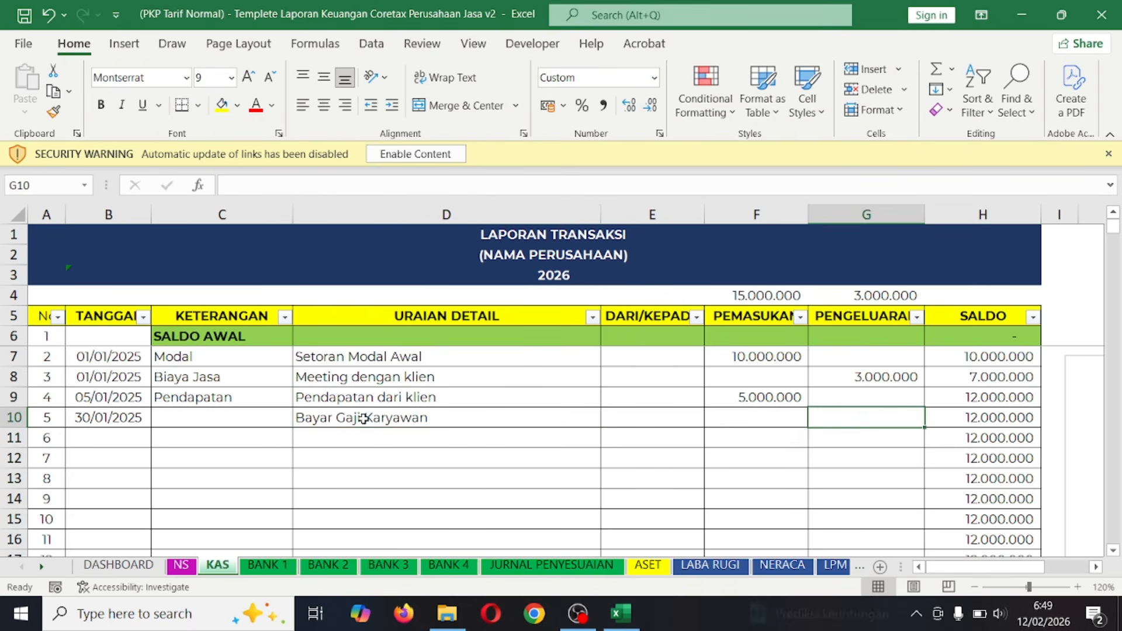
text(3000000)
key(Return)
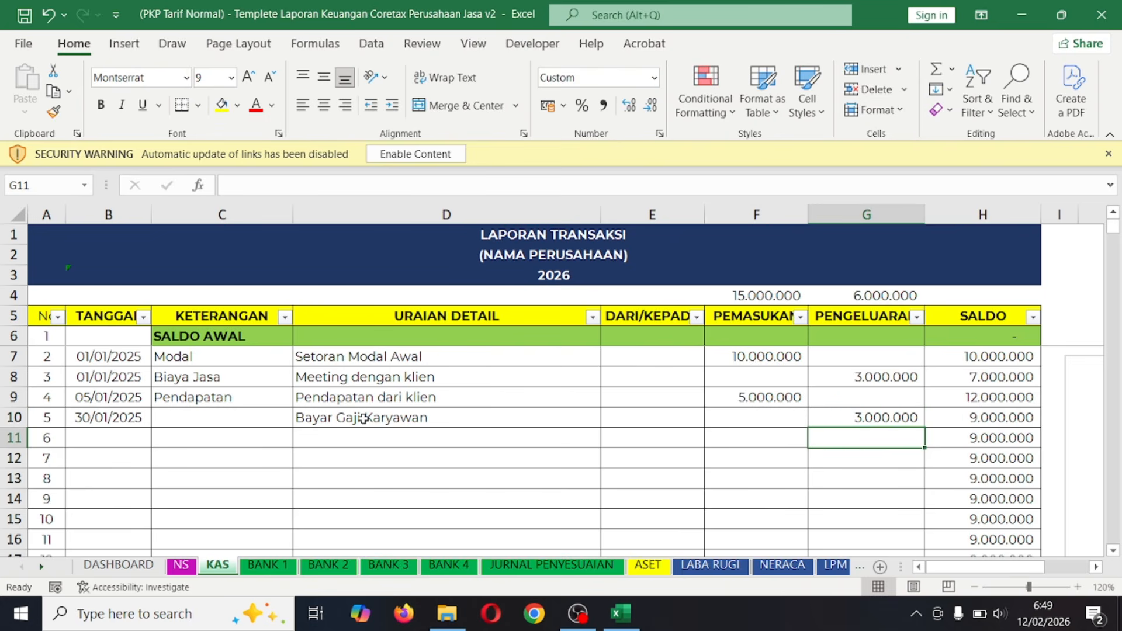
- Set the KETERANGAN of KAS transaction no. 5 to Gaji
click(258, 413)
click(301, 418)
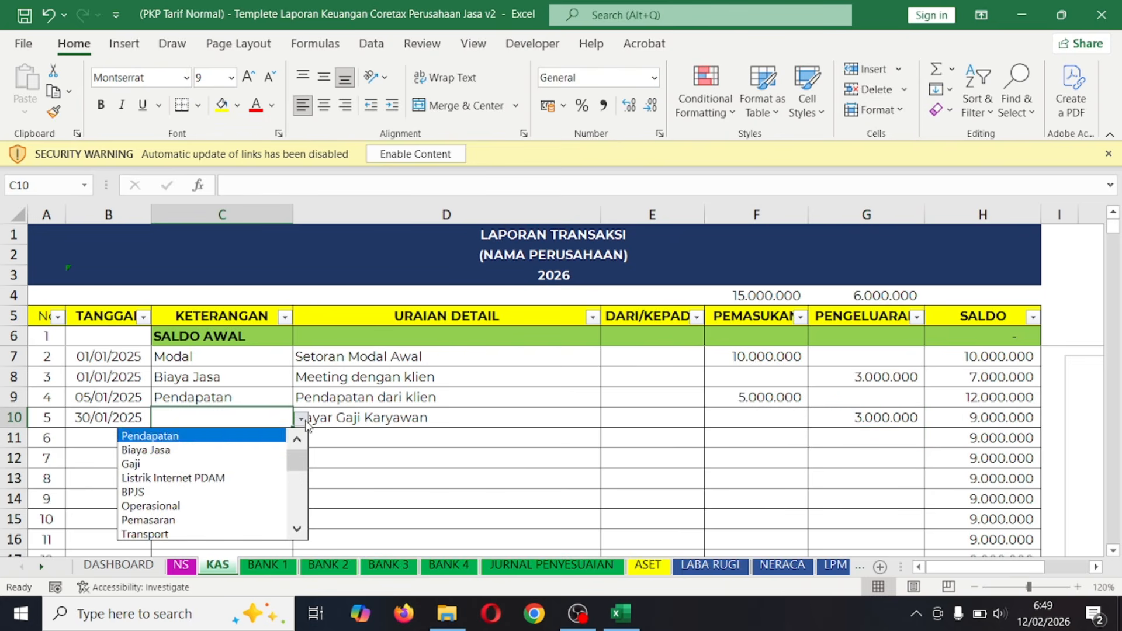
click(220, 458)
click(365, 445)
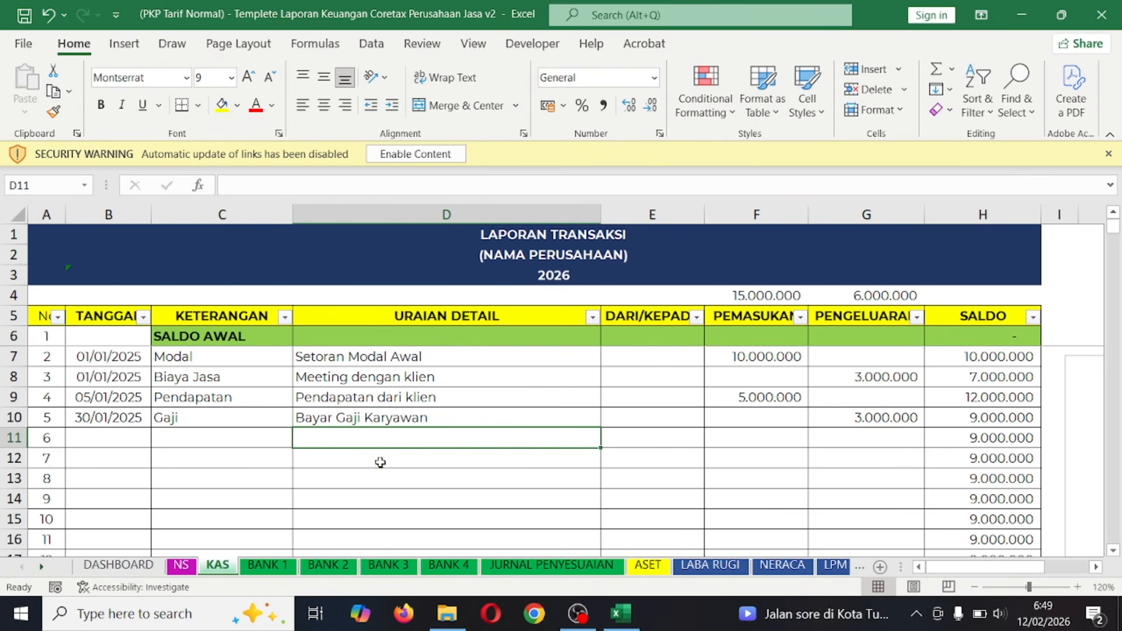
- On the LABA RUGI sheet, check the Biaya Gaji Karyawan amount and the LABA (RUGI) BERSIH row
click(710, 565)
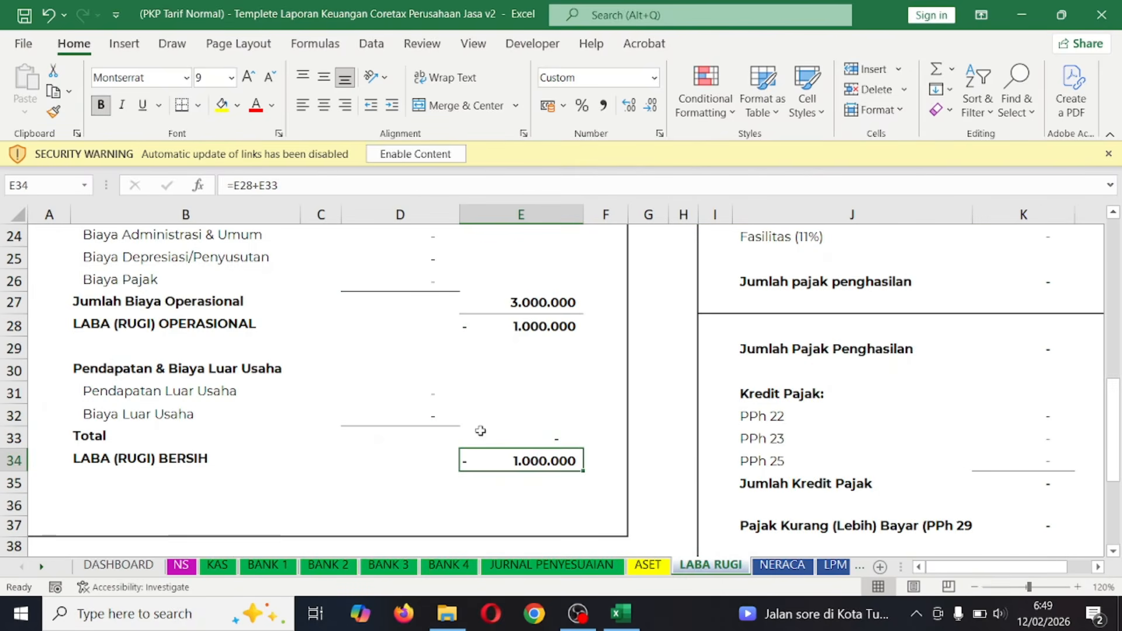
scroll(301, 330, up, 7)
scroll(315, 356, down, 2)
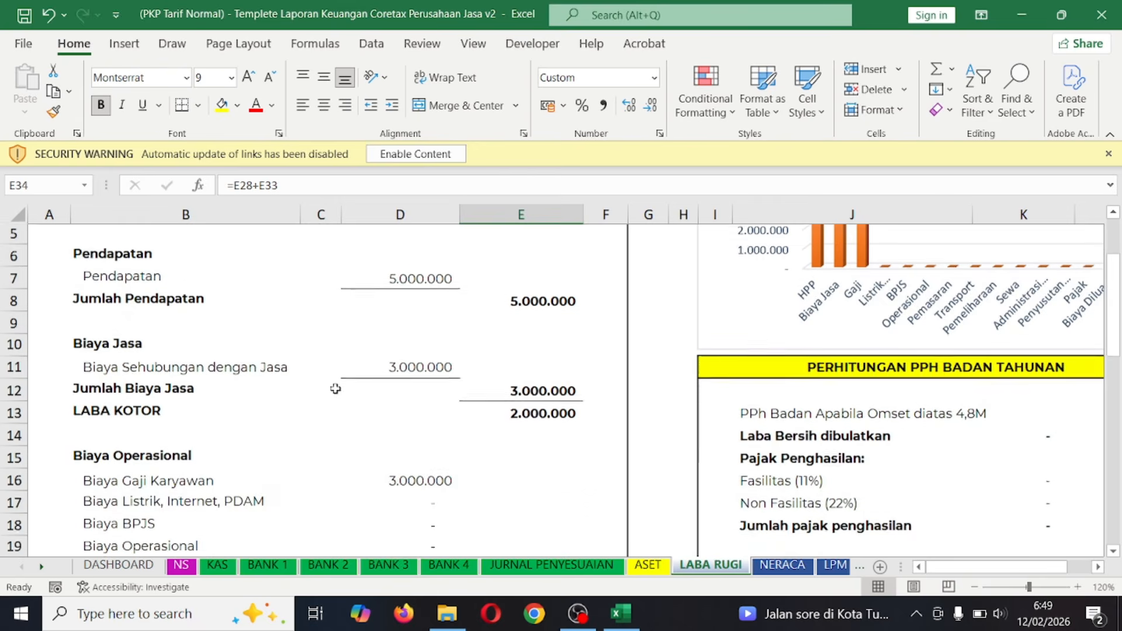
click(395, 465)
scroll(480, 416, down, 2)
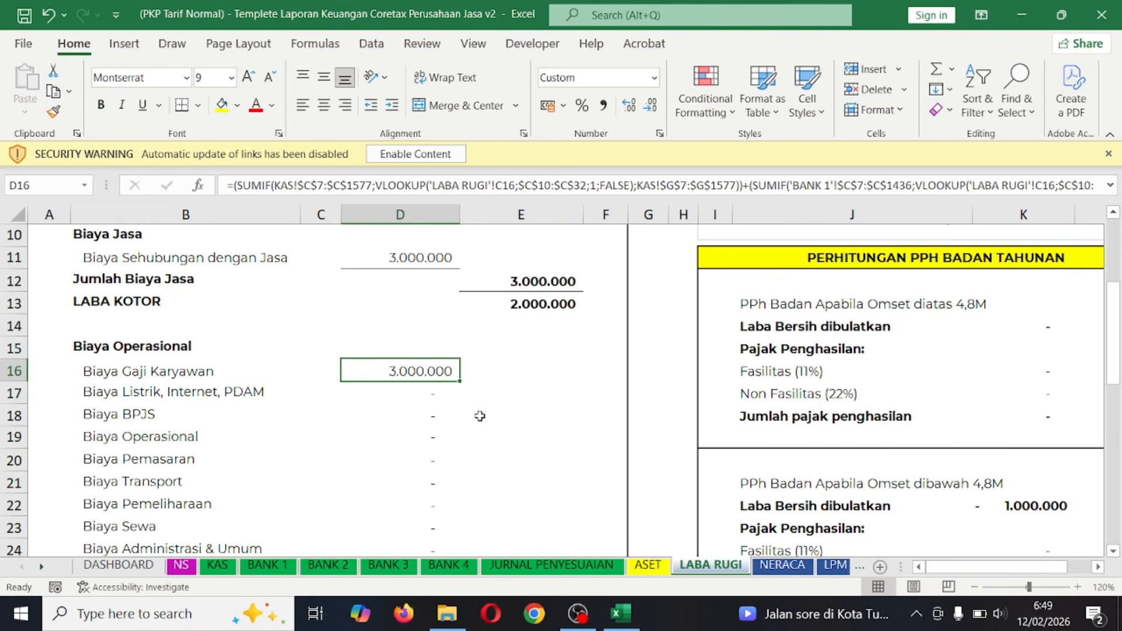
scroll(493, 421, down, 1)
scroll(493, 421, down, 4)
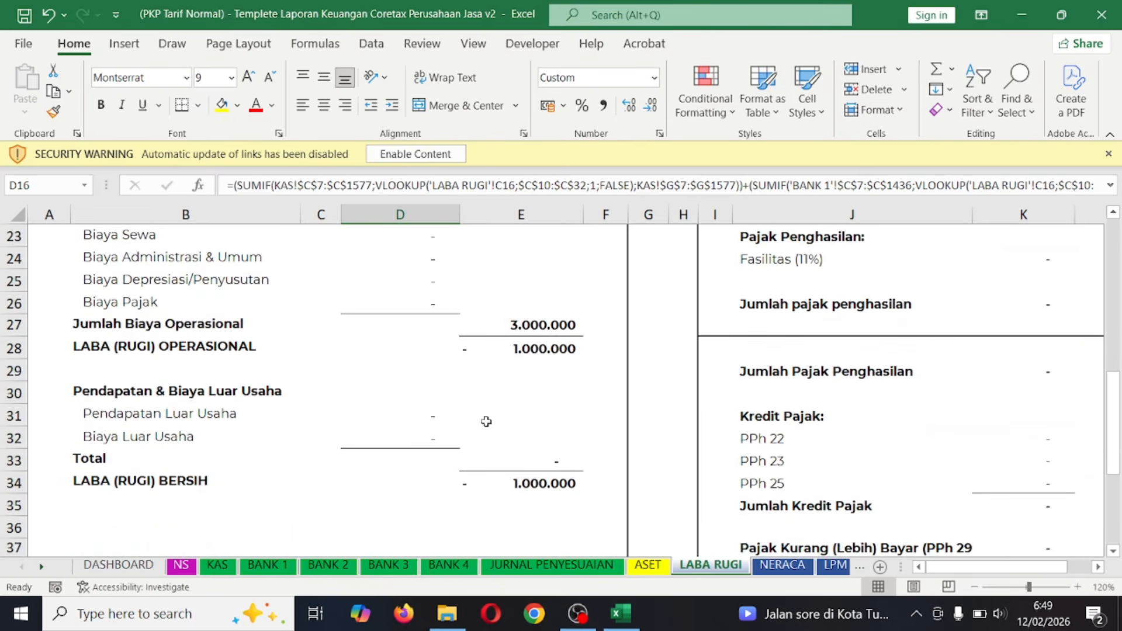
click(132, 482)
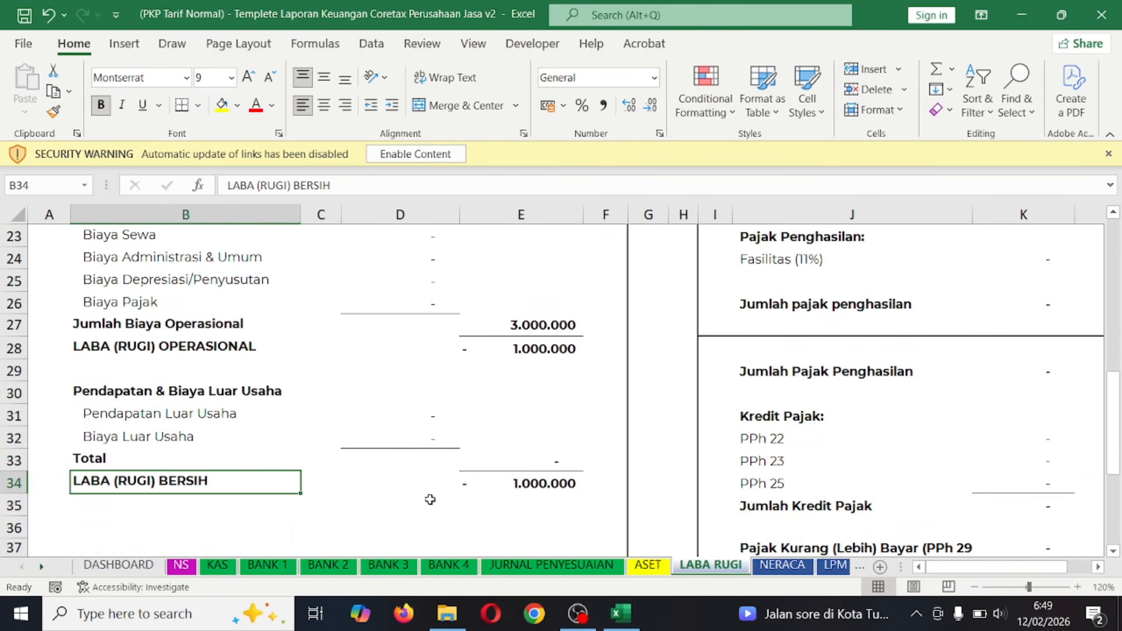
click(485, 486)
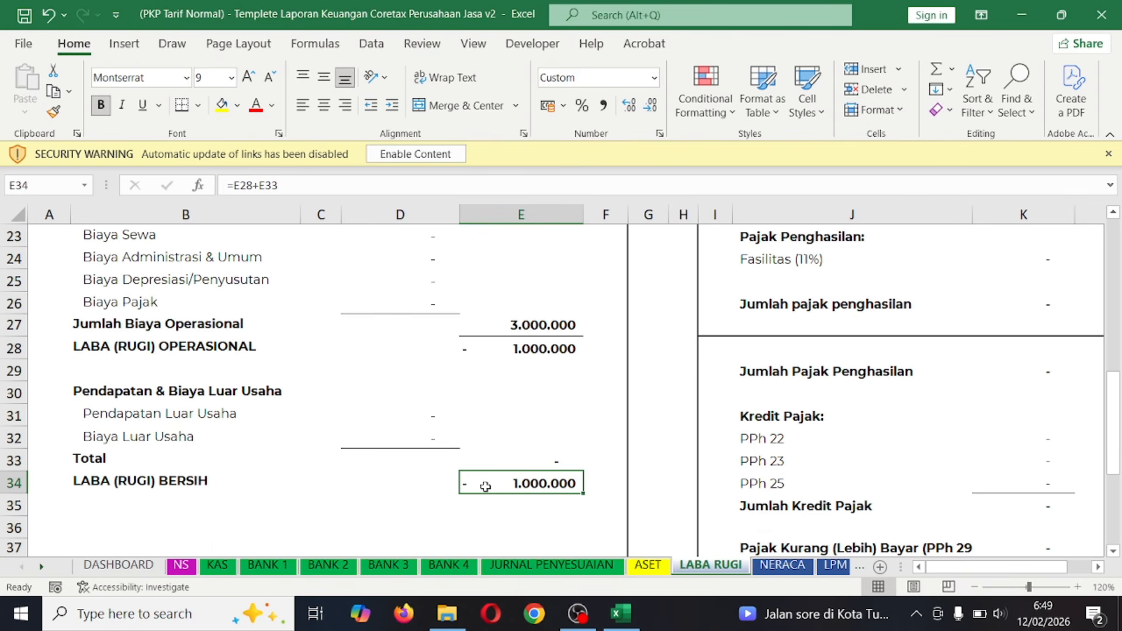
- Examine the annual PPh Badan calculation for turnover below 4,8M, including Laba Bersih dibulatkan and the Fasilitas (11%) row
scroll(572, 391, up, 1)
scroll(571, 391, right, 3)
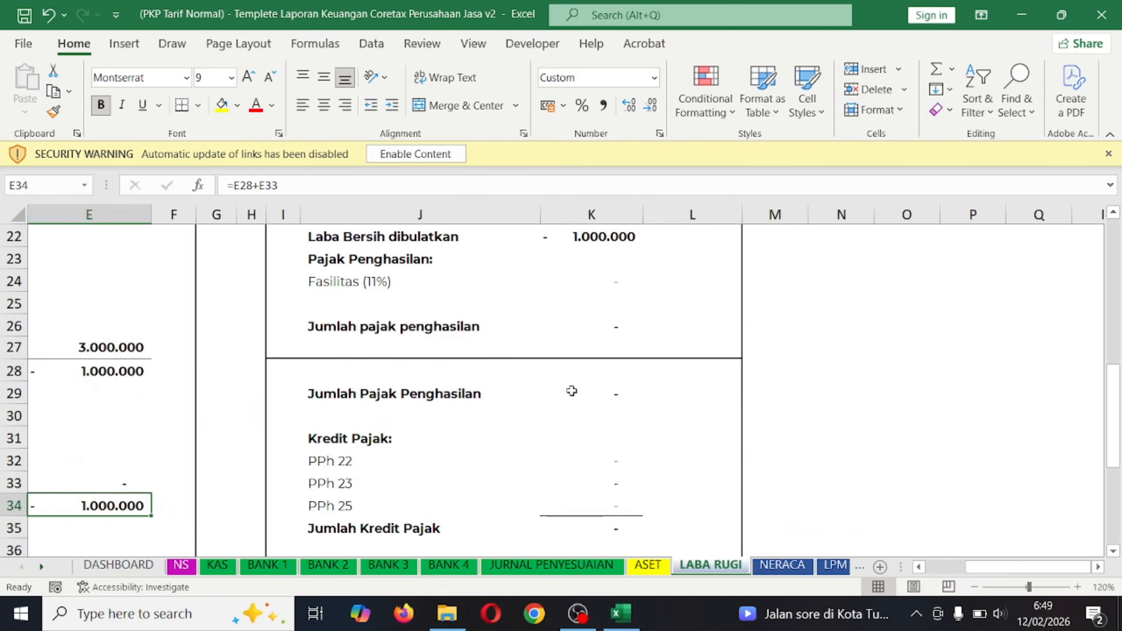
scroll(571, 391, up, 2)
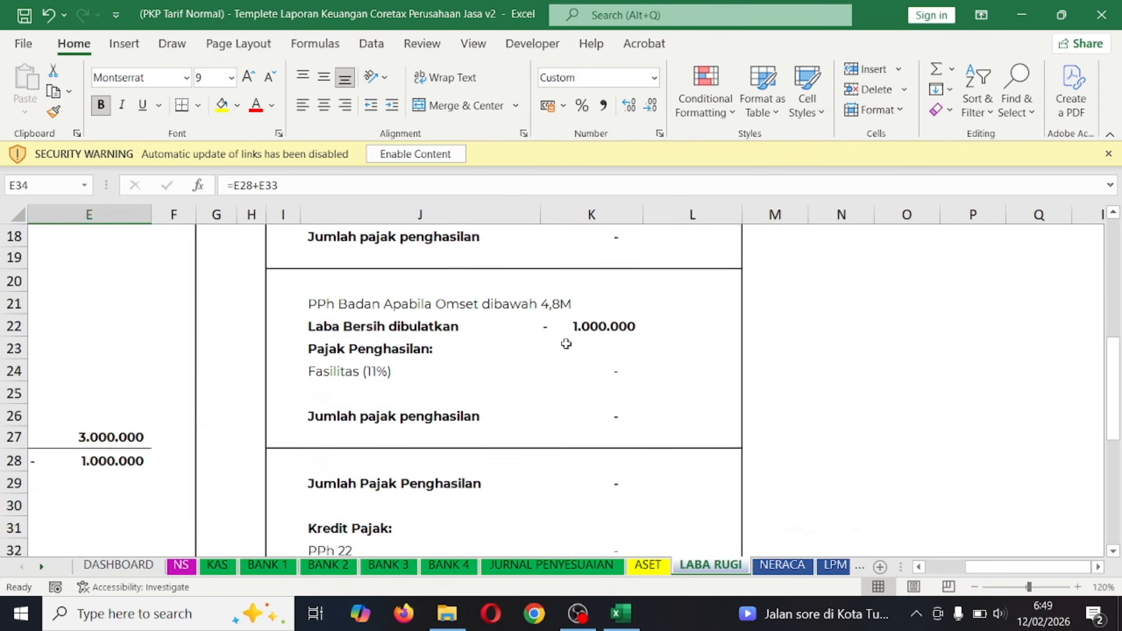
click(598, 438)
scroll(599, 437, down, 1)
click(431, 323)
click(593, 326)
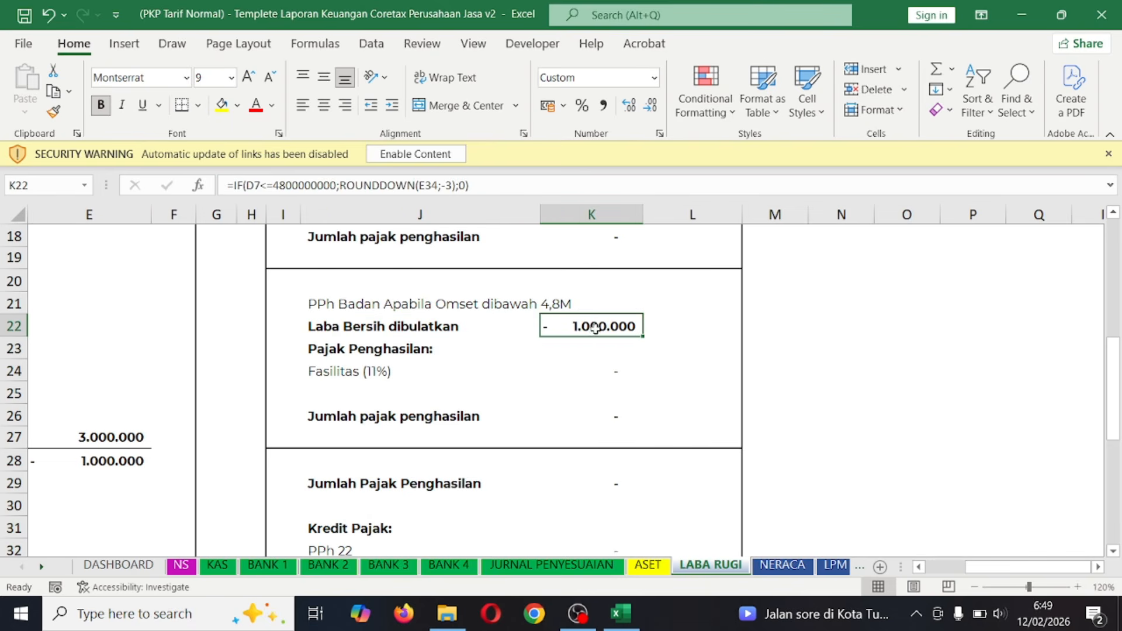
click(596, 372)
scroll(595, 372, down, 2)
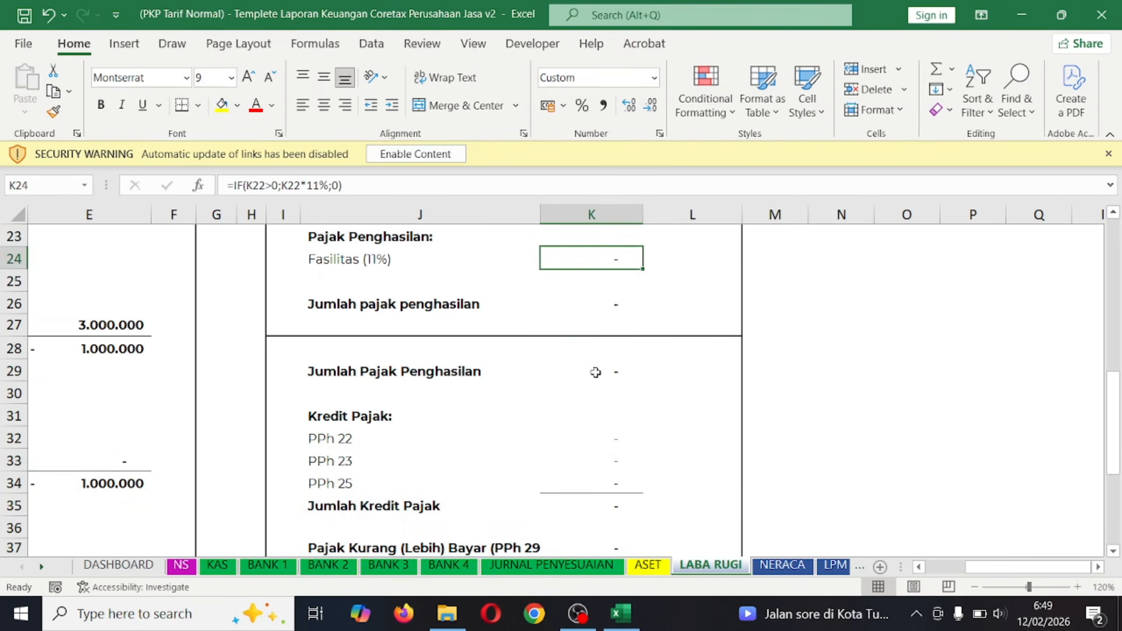
scroll(595, 372, down, 2)
scroll(595, 372, up, 4)
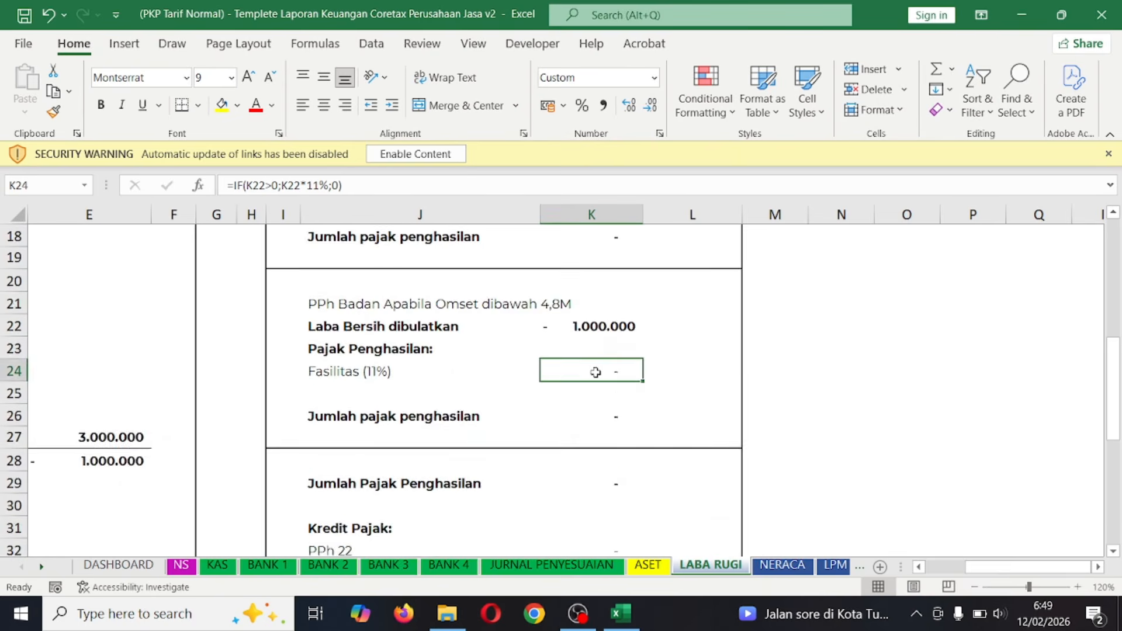
scroll(594, 373, down, 2)
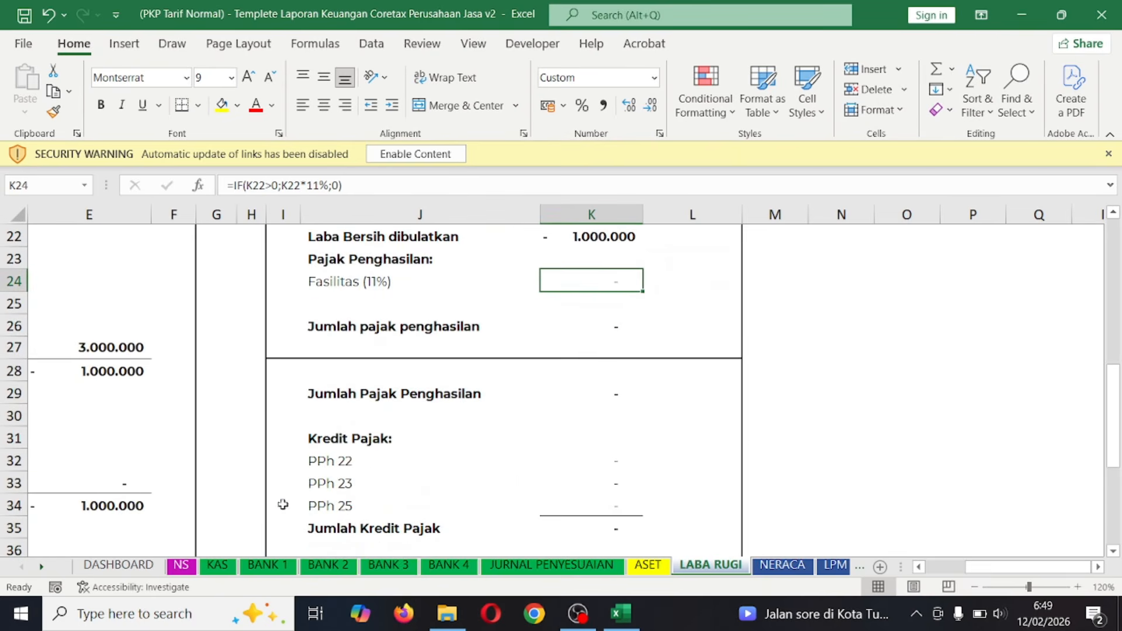
- Compare the salary entry on the KAS sheet with the PPh Badan calculation on the LABA RUGI sheet
click(217, 564)
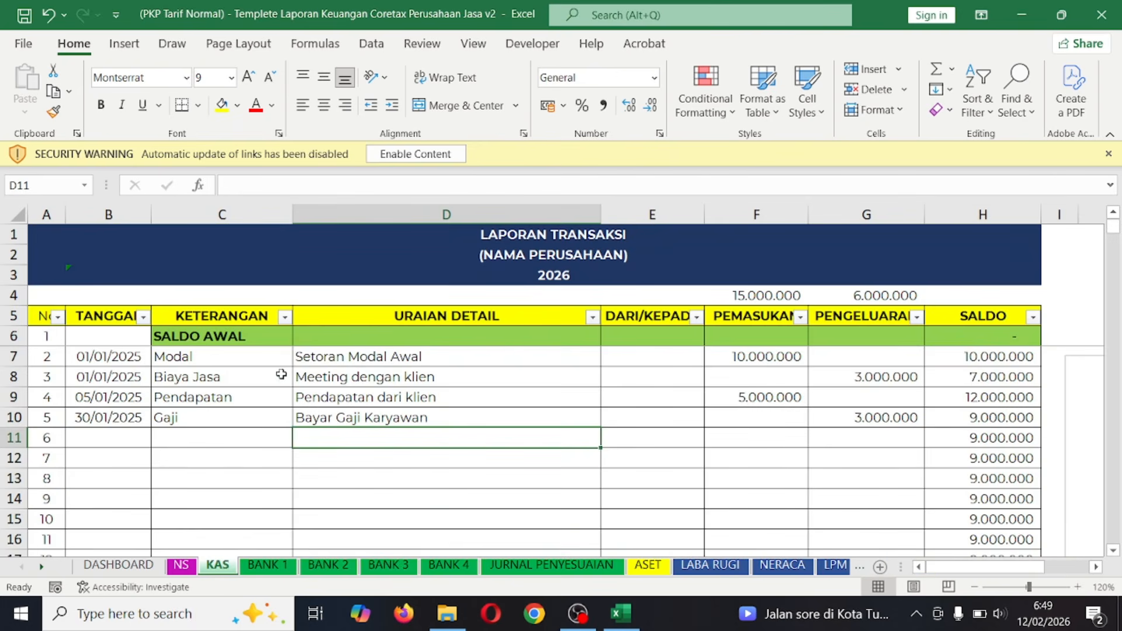
click(398, 417)
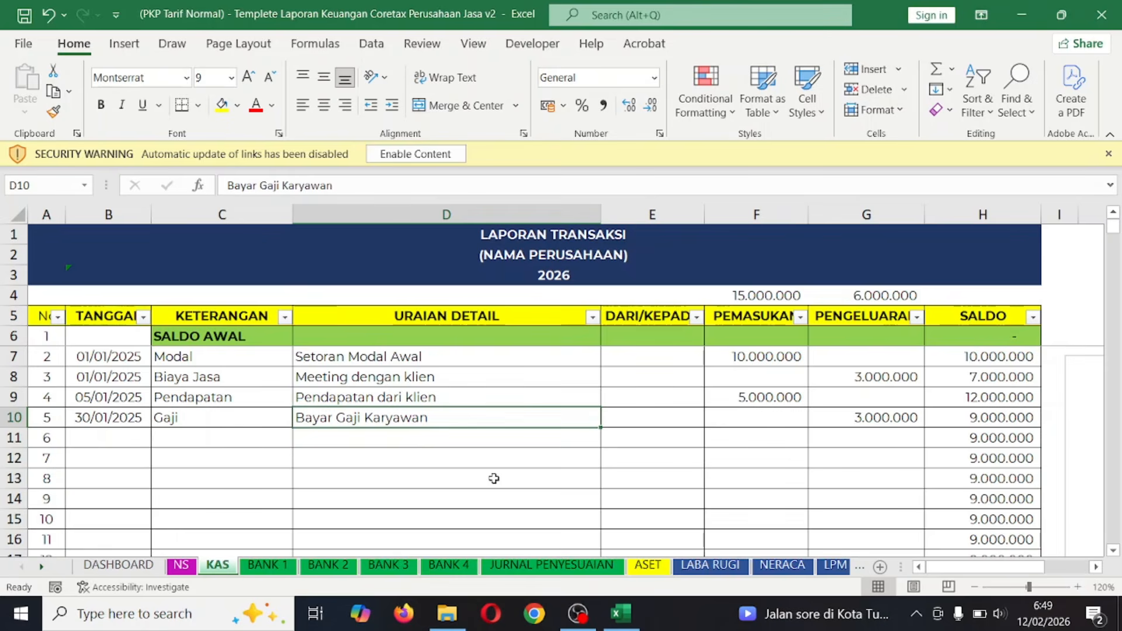
click(710, 564)
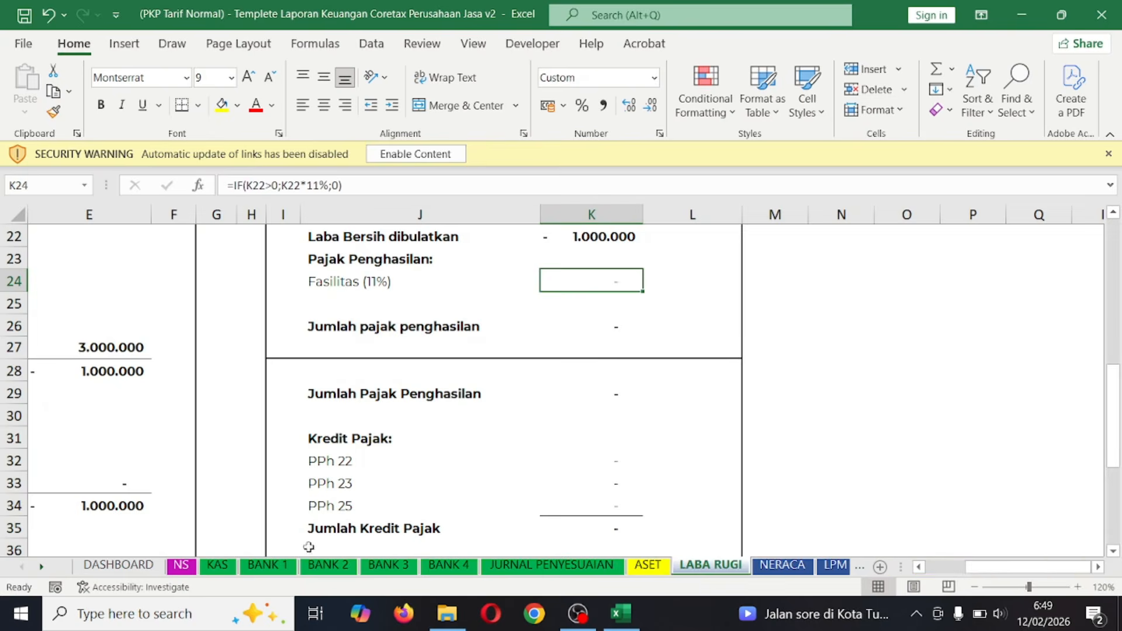
- On the KAS sheet, copy the Pendapatan entry of transaction no. 4 into transaction no. 6
click(218, 564)
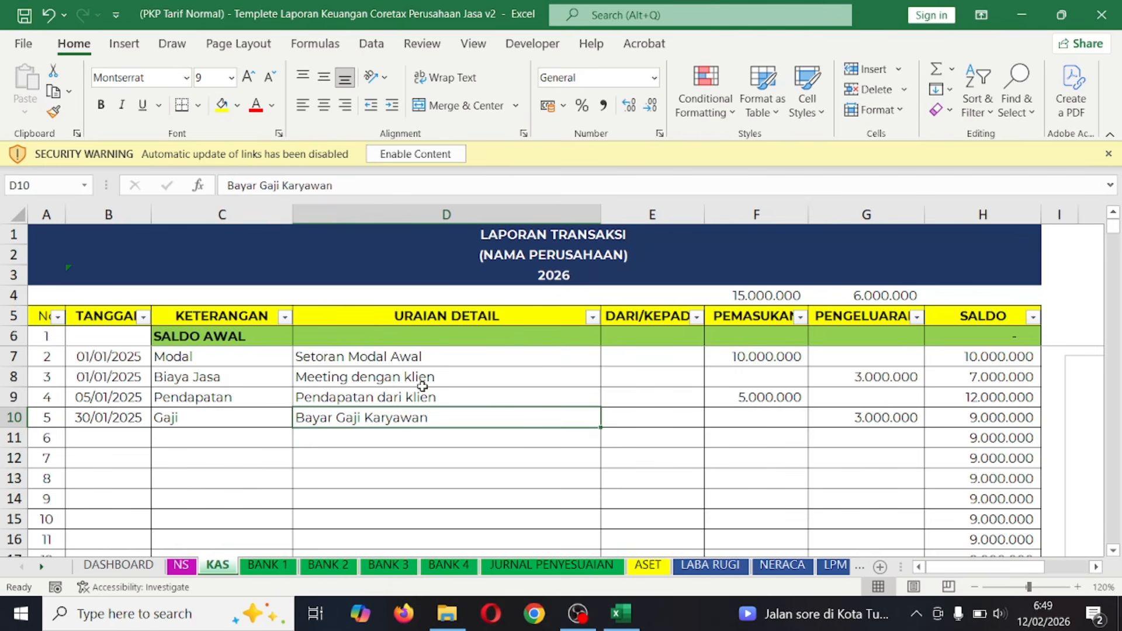
click(263, 434)
click(111, 433)
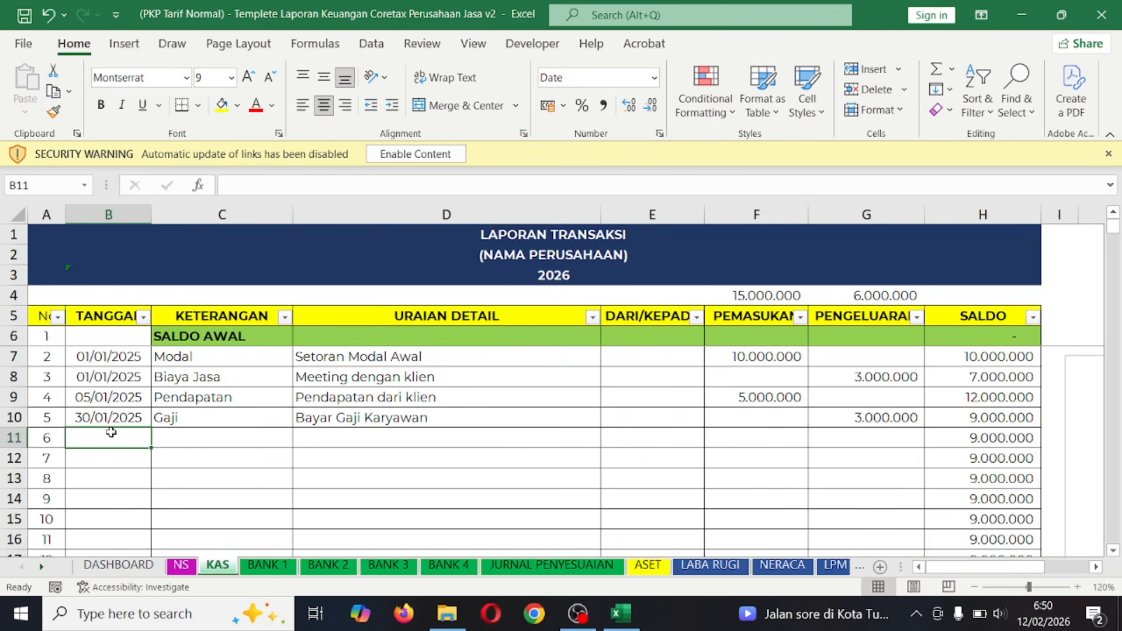
click(220, 414)
drag(856, 415, 786, 398)
click(114, 437)
click(118, 397)
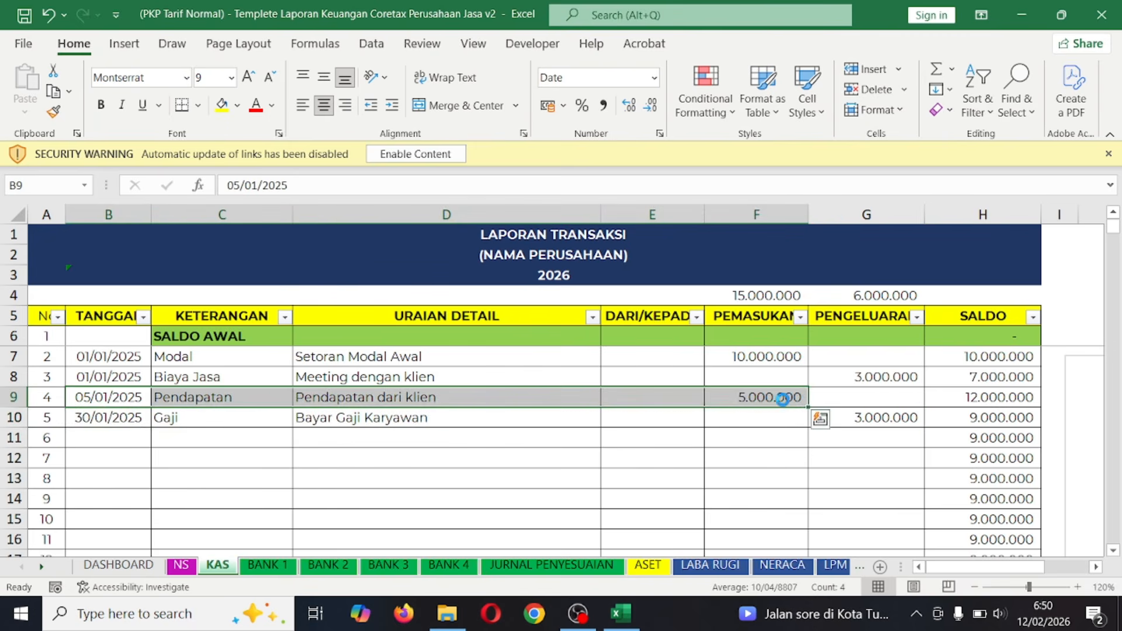
key(ctrl+c)
click(115, 437)
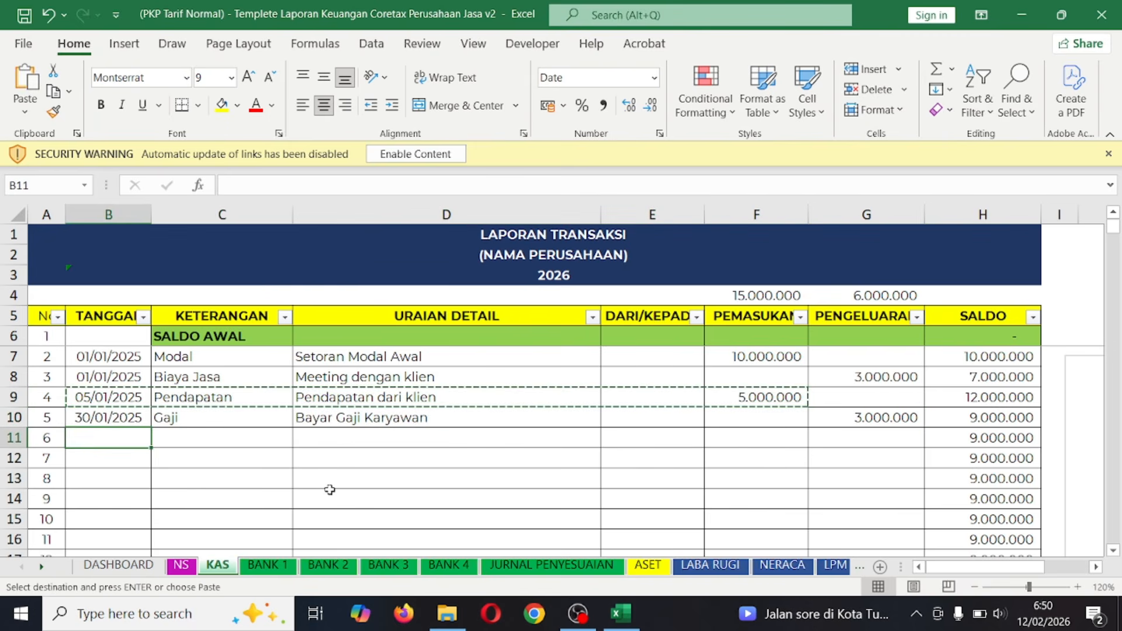
key(ctrl+v)
- Change the date of KAS transaction no. 6 to 30/01/2025
double_click(87, 435)
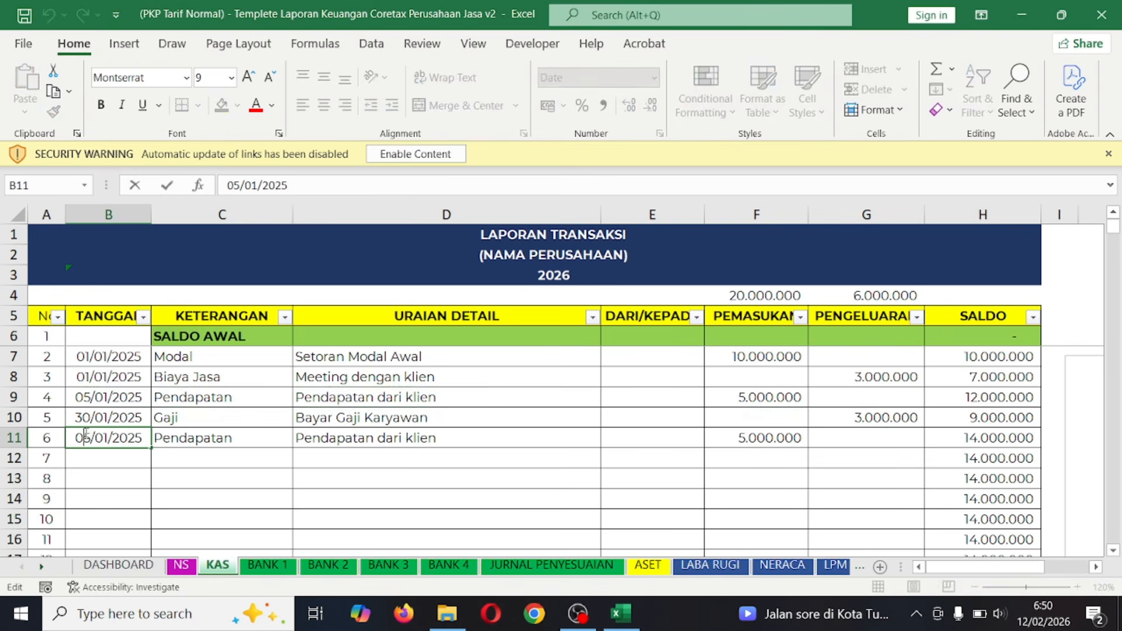
key(BackSpace)
key(BackSpace)
text(30)
key(Tab)
key(Tab)
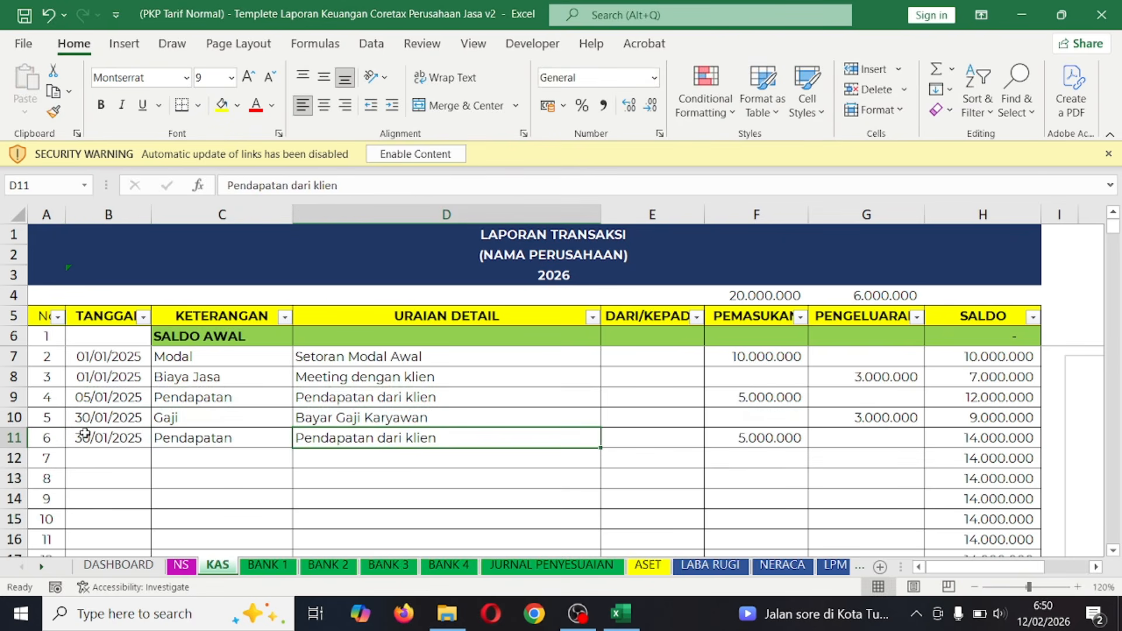
- Set the PEMASUKAN of KAS transaction no. 6 to 10.000.000
click(795, 445)
text(10.0)
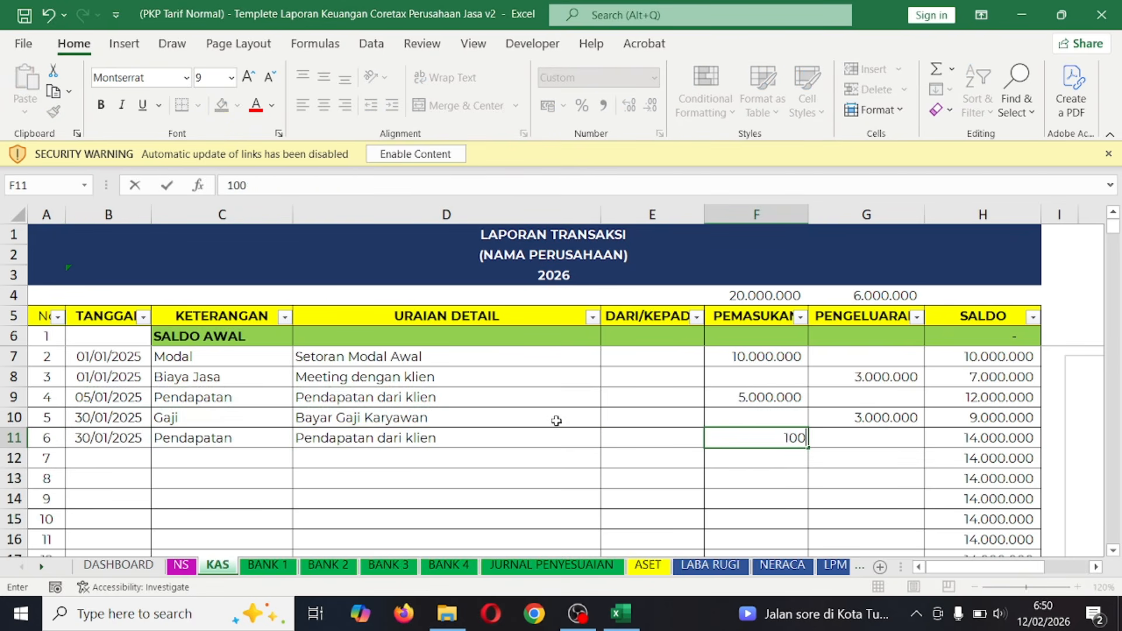
text(00.000)
key(Return)
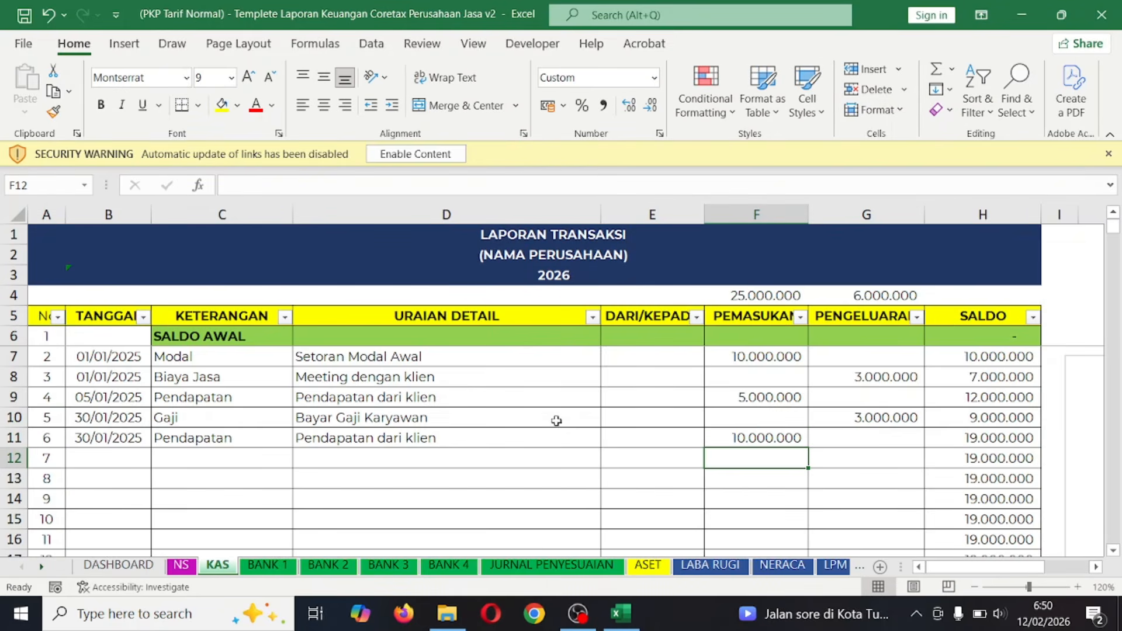
click(519, 460)
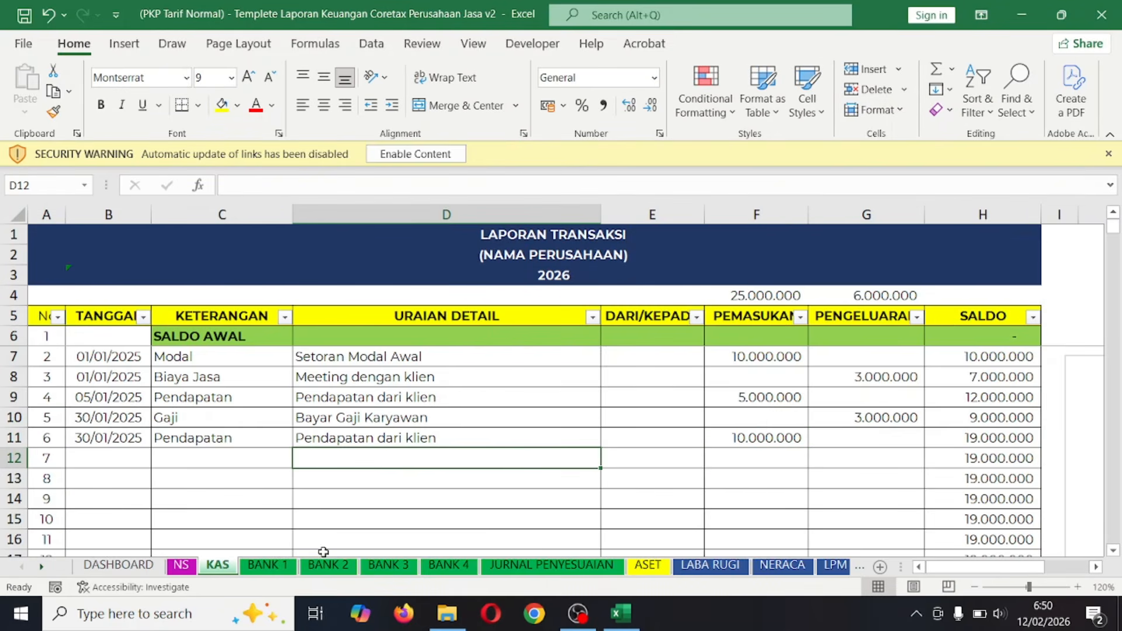
- On the LABA RUGI sheet, check the recalculated PPh 29 and LABA (RUGI) BERSIH amounts
click(710, 564)
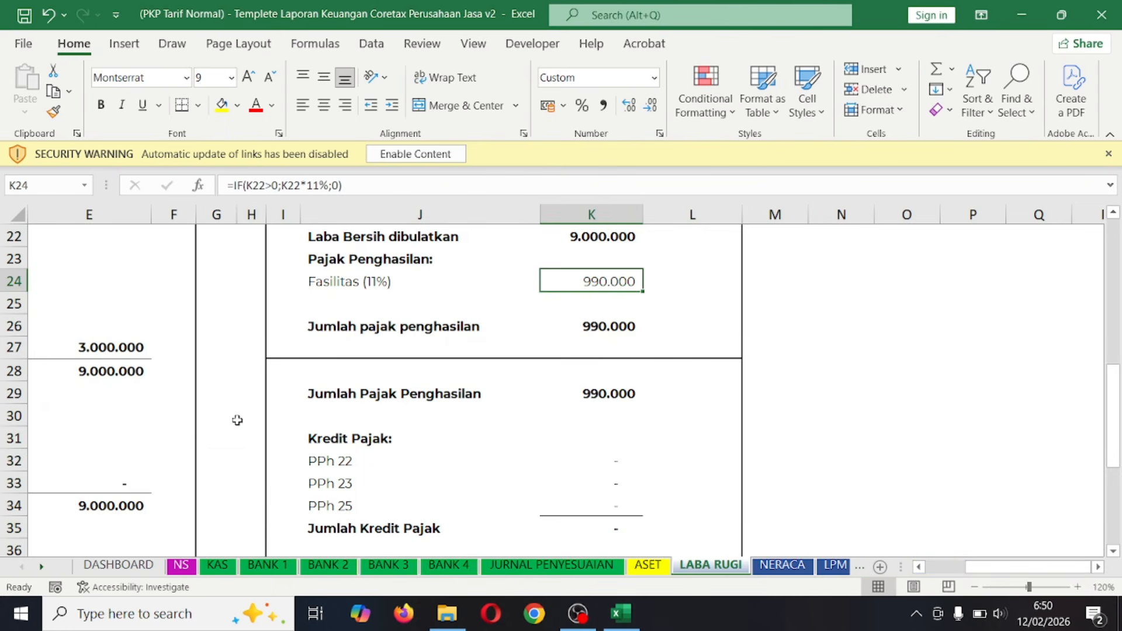
scroll(237, 420, down, 2)
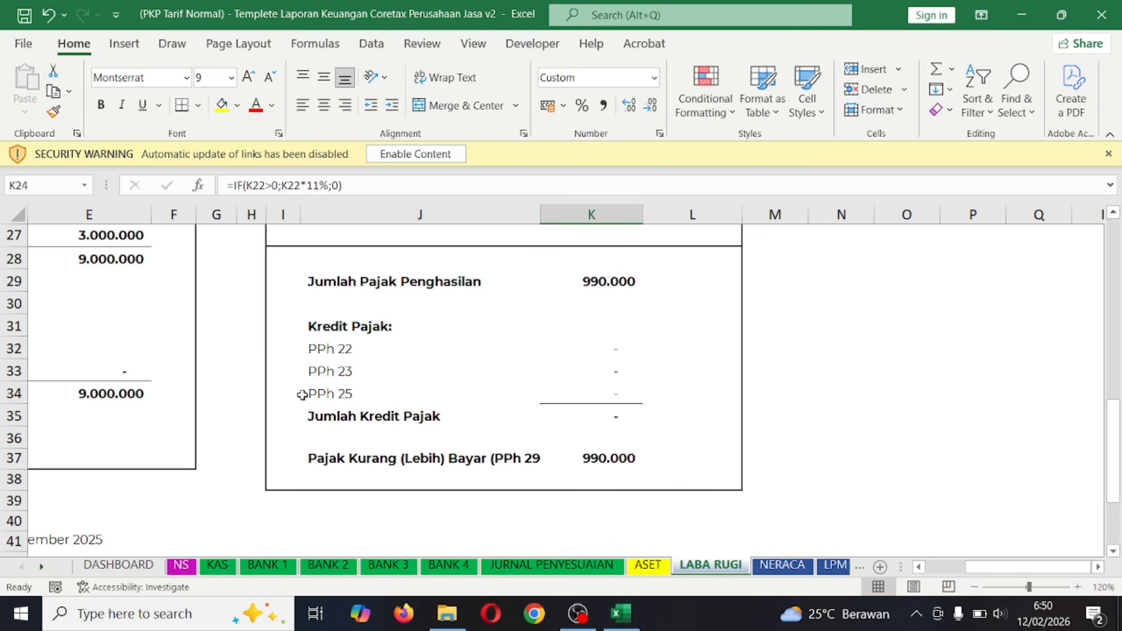
click(222, 375)
drag(222, 374, 27, 374)
click(281, 306)
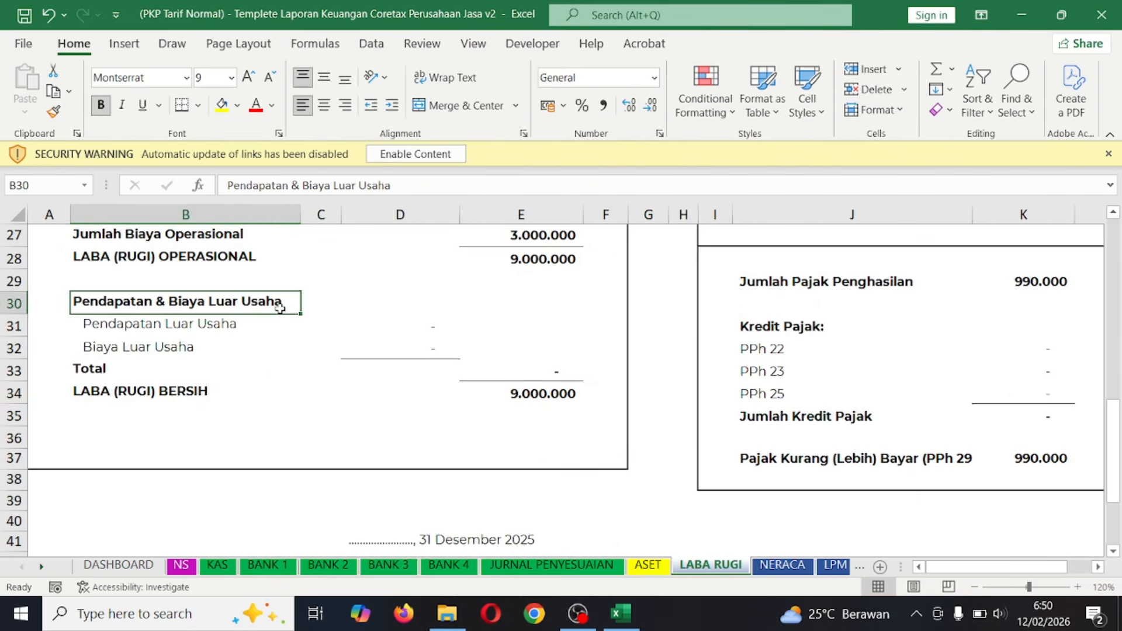
scroll(280, 309, up, 3)
scroll(280, 309, down, 2)
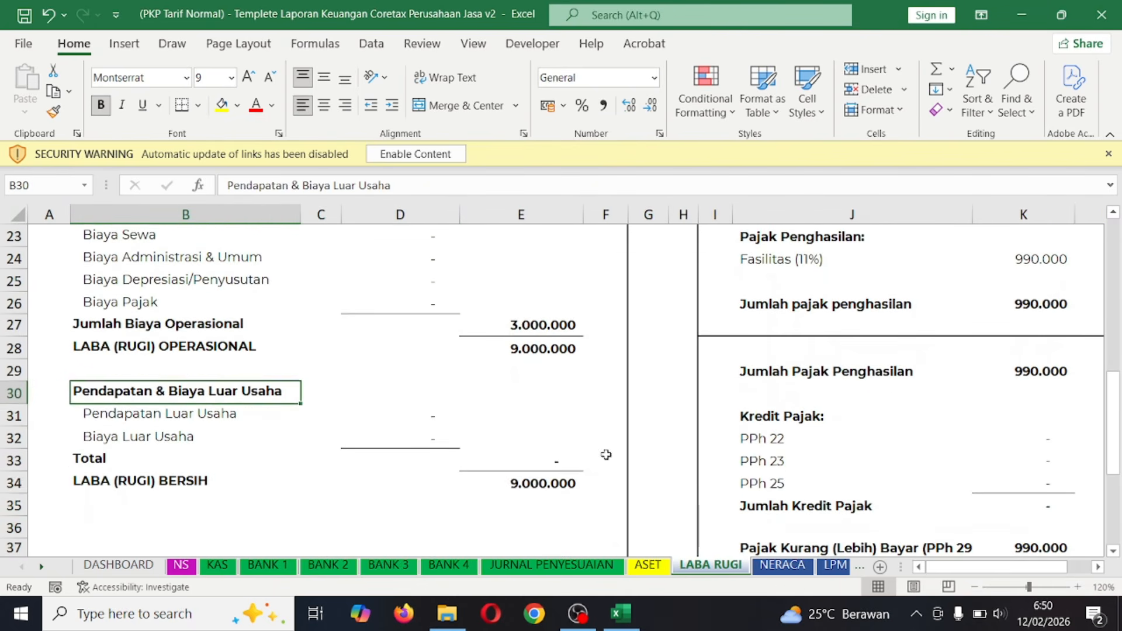
click(513, 483)
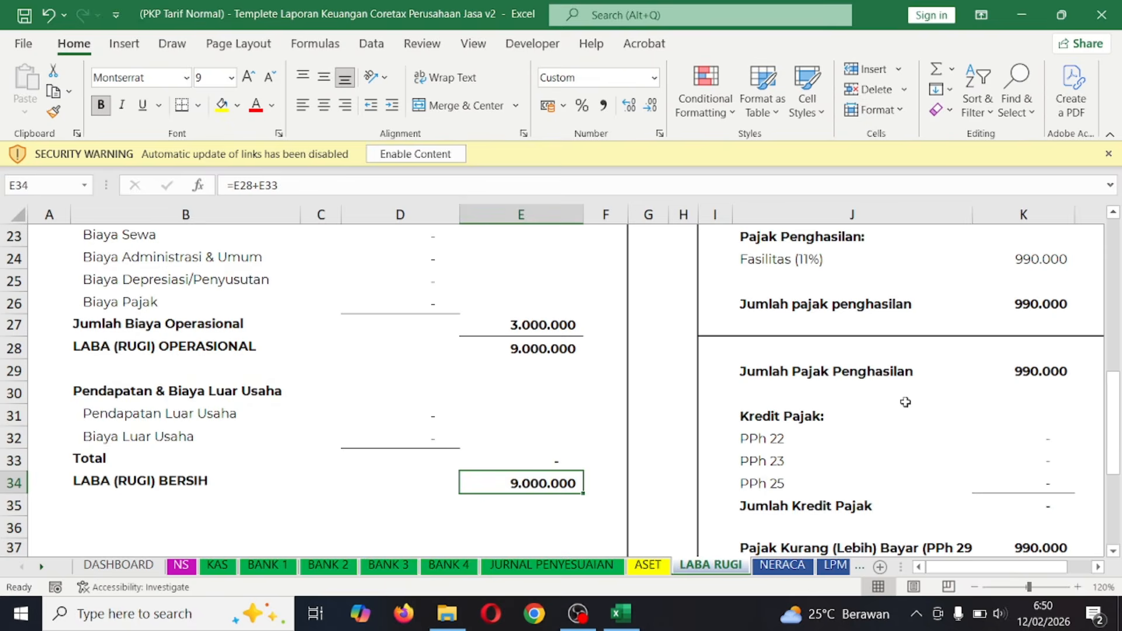
- Review the Fasilitas (11%) tax and the Kredit Pajak rows PPh 22, 23 and 25, and return to the KAS sheet
scroll(905, 402, right, 3)
scroll(514, 348, up, 1)
click(472, 330)
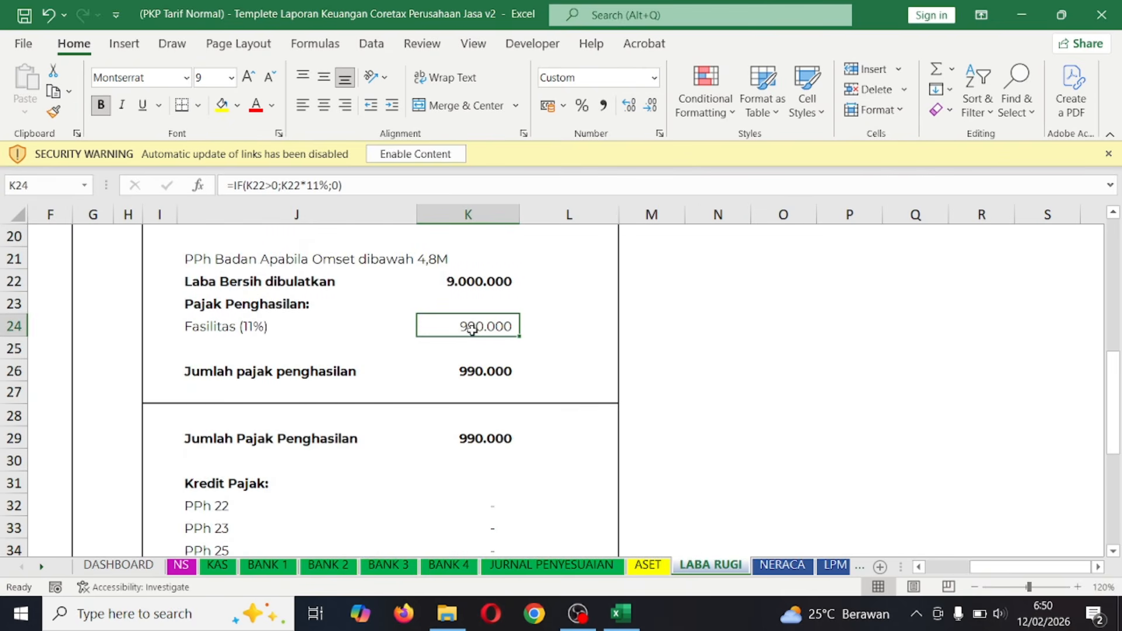
click(472, 362)
scroll(472, 362, down, 2)
click(472, 362)
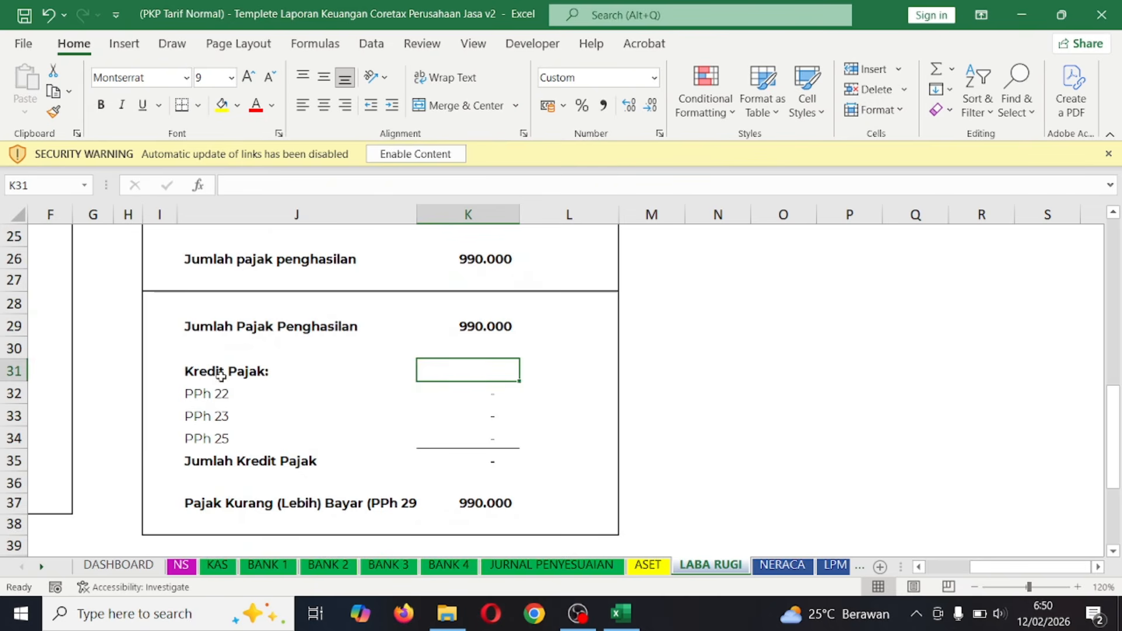
drag(221, 377, 257, 436)
click(486, 391)
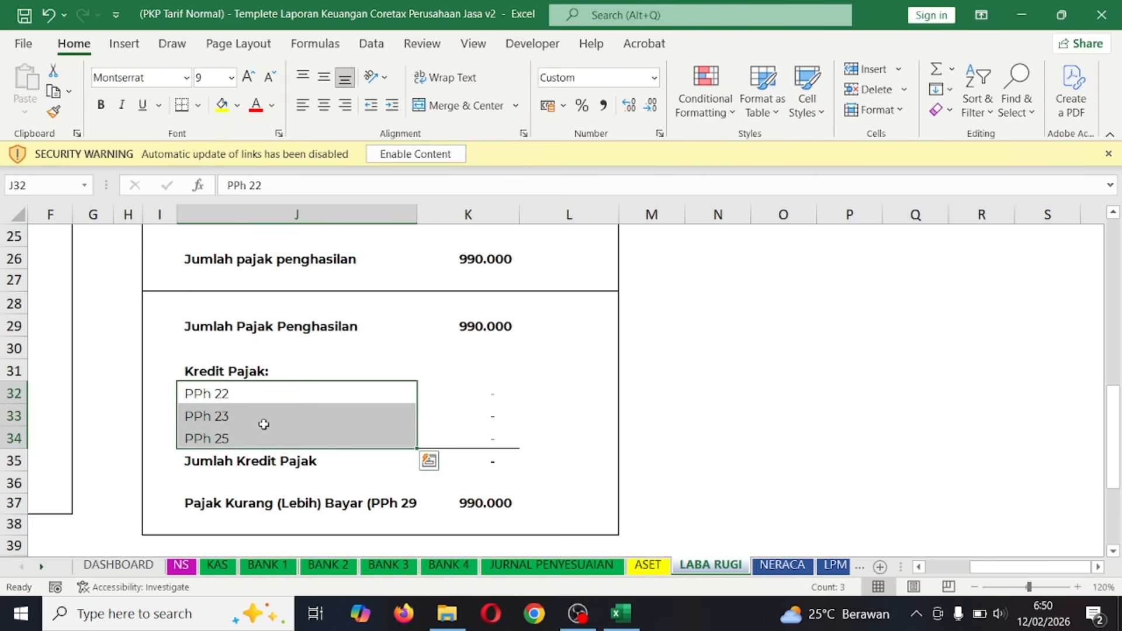
click(217, 565)
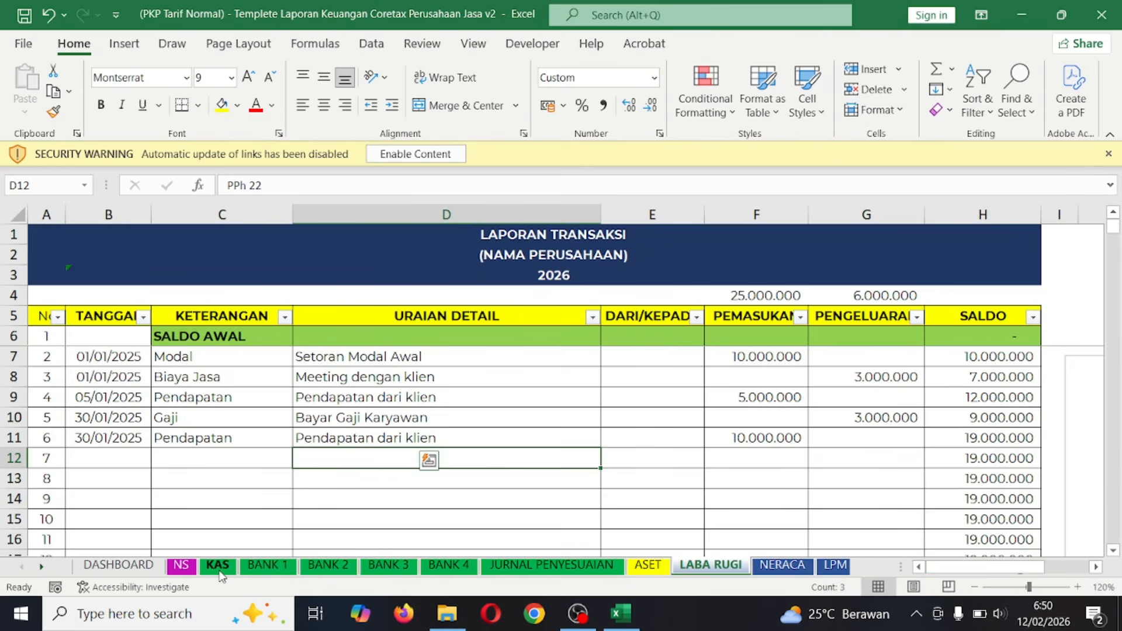
- Fill the date of KAS transaction no. 7 with 30/01/2025, copied from the transaction above
click(107, 455)
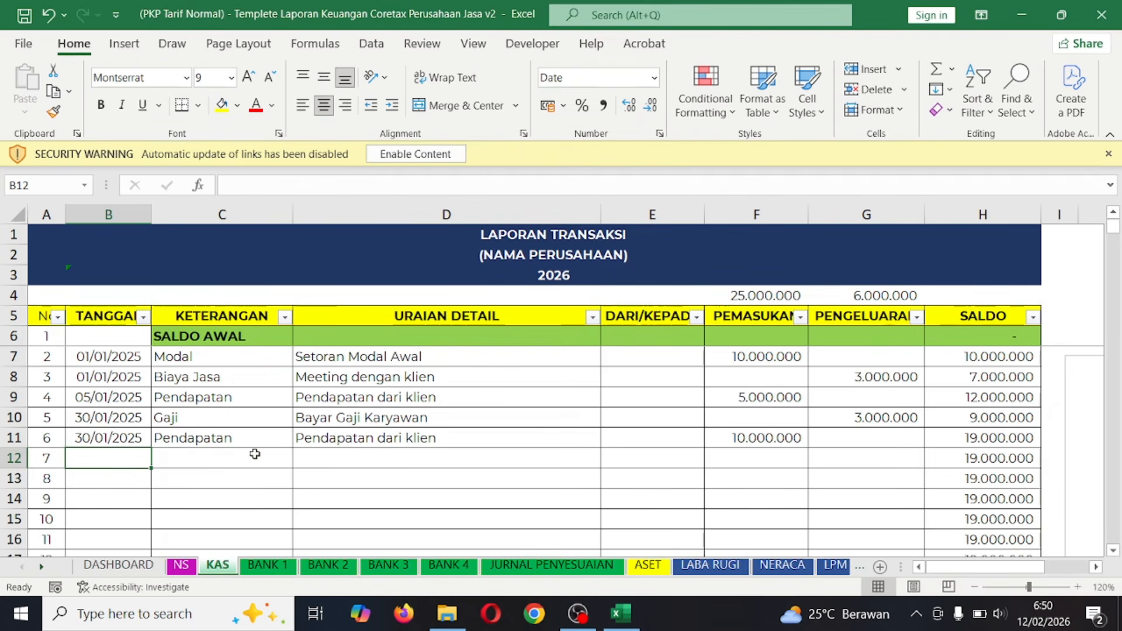
click(255, 454)
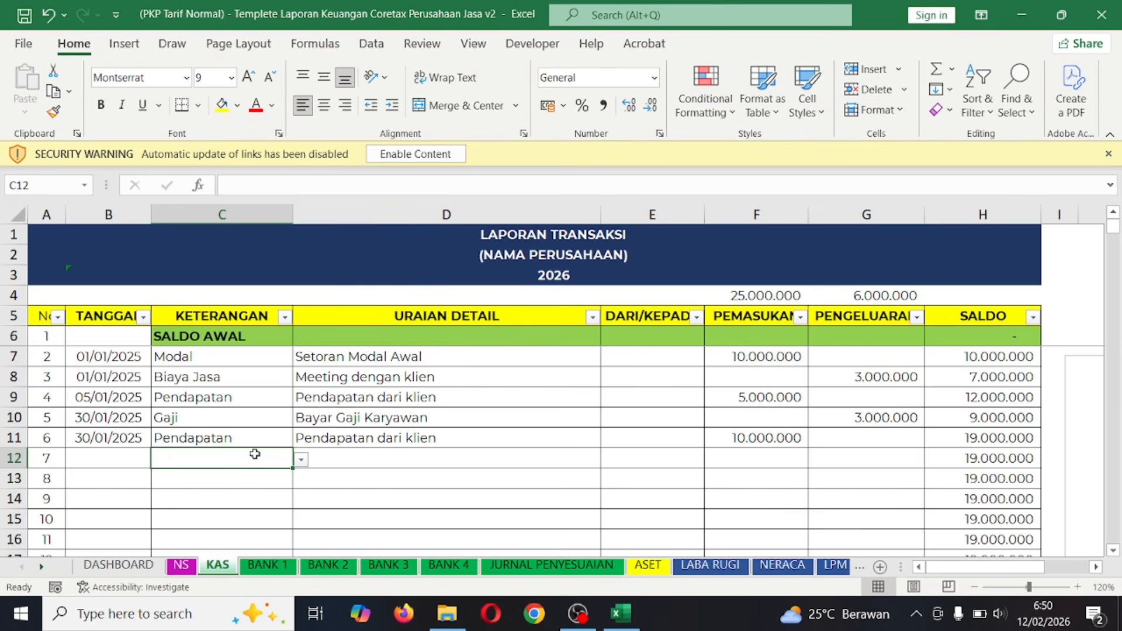
click(100, 466)
key(ctrl+d)
click(240, 459)
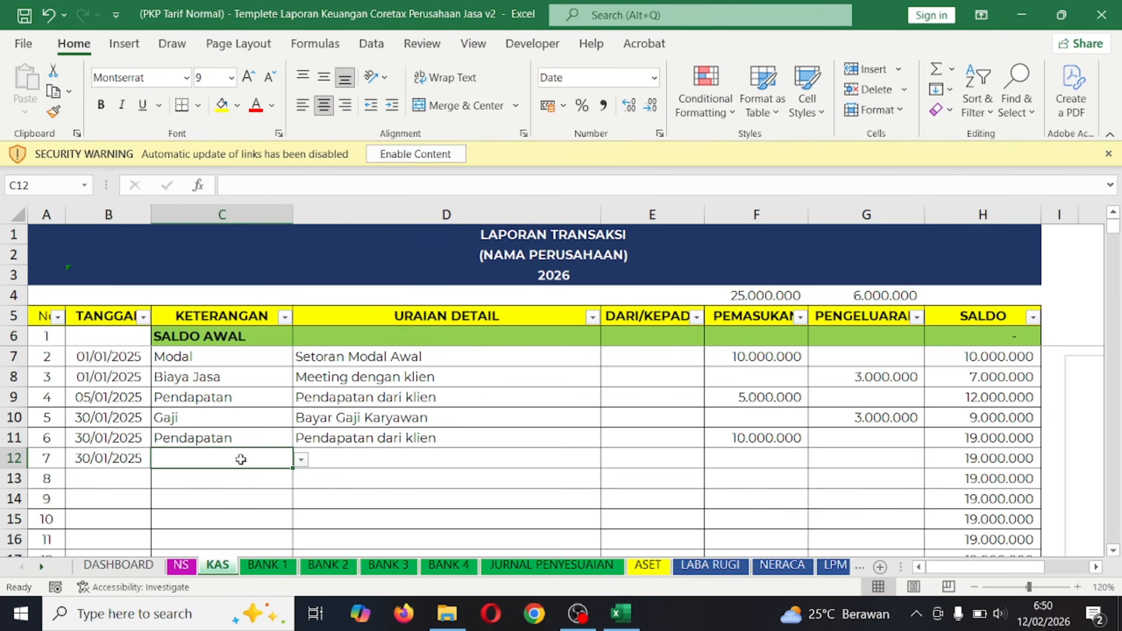
click(302, 460)
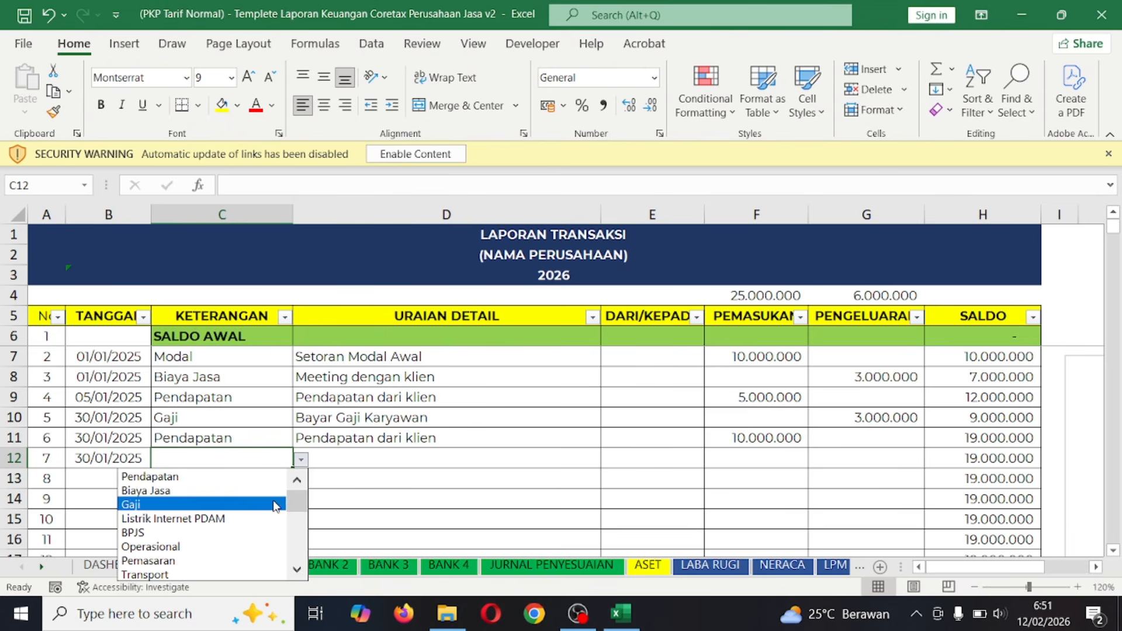
click(356, 463)
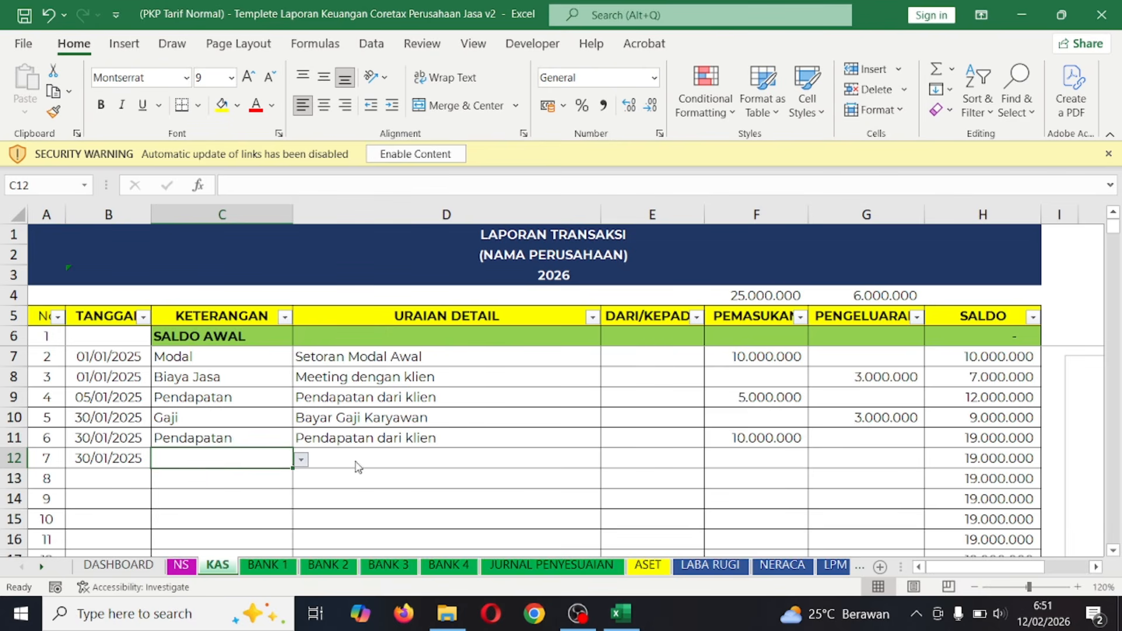
- Enter "Potongan PPh 23 dari Pemerintah" as the URAIAN DETAIL of KAS transaction no. 7
click(333, 461)
text(Potonga)
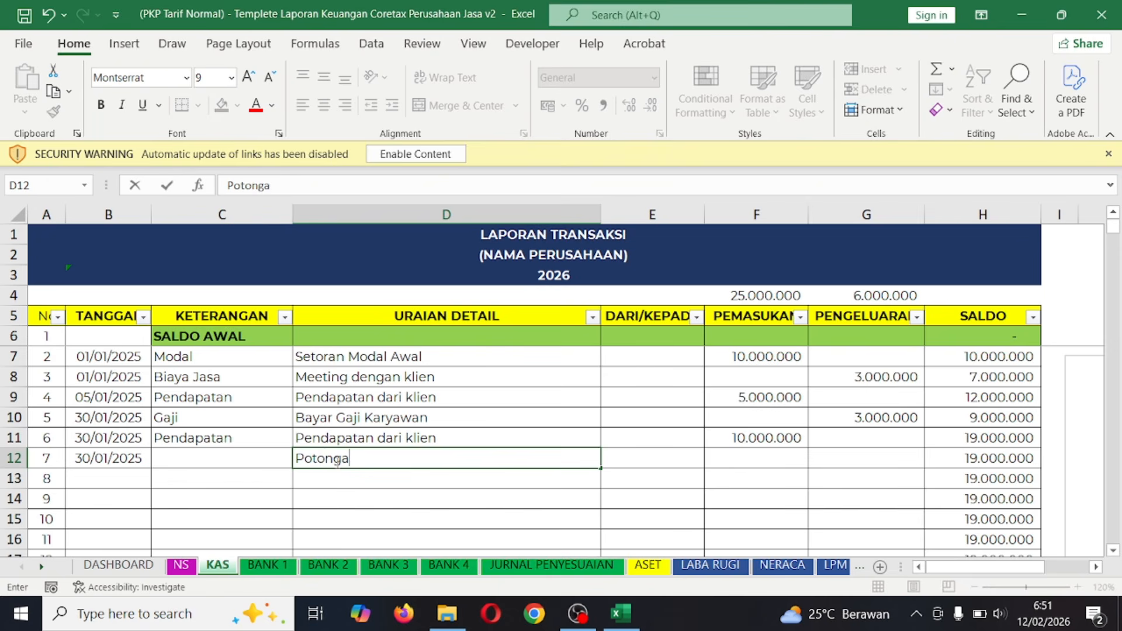
text(n PPh 23)
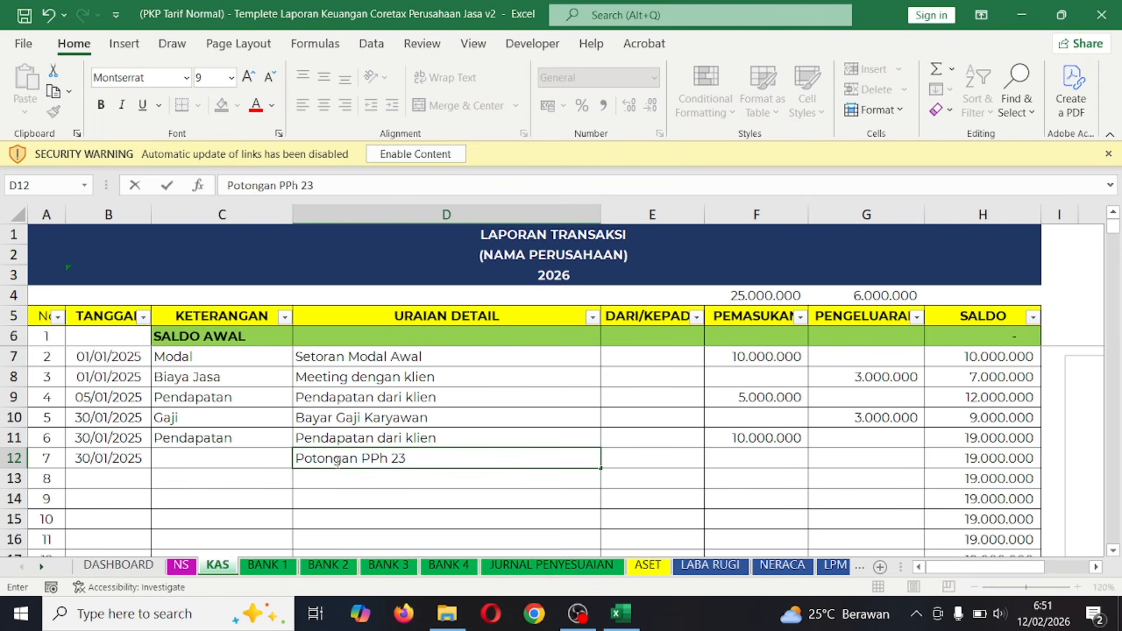
text( dari Pemerintah)
key(Tab)
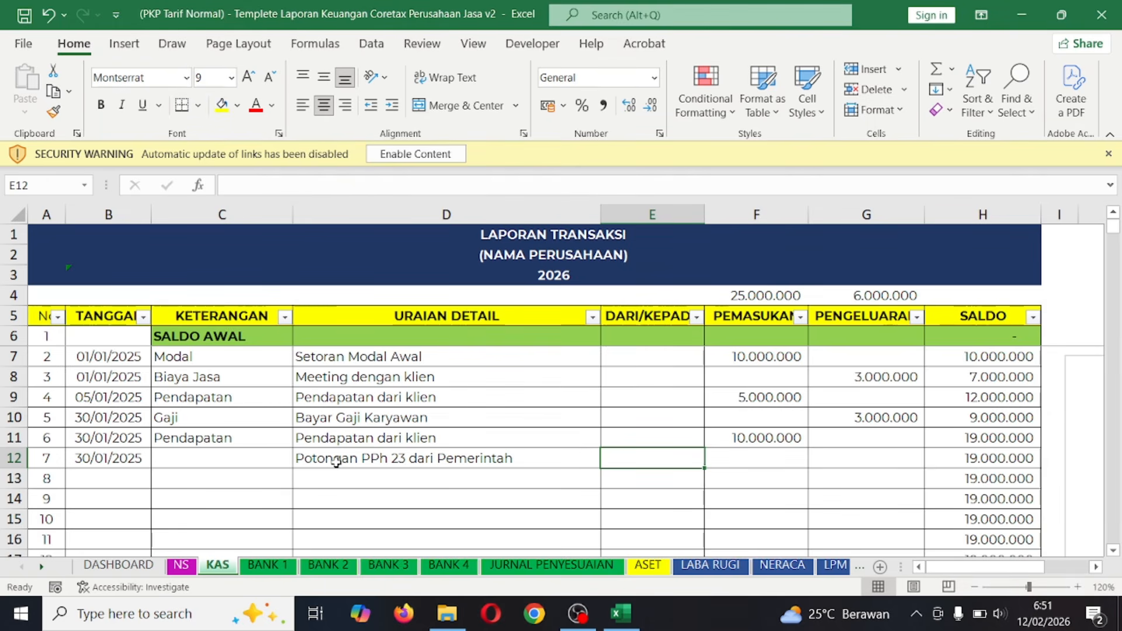
- Set the PENGELUARAN of KAS transaction no. 7 to 990.000
key(Tab)
key(Tab)
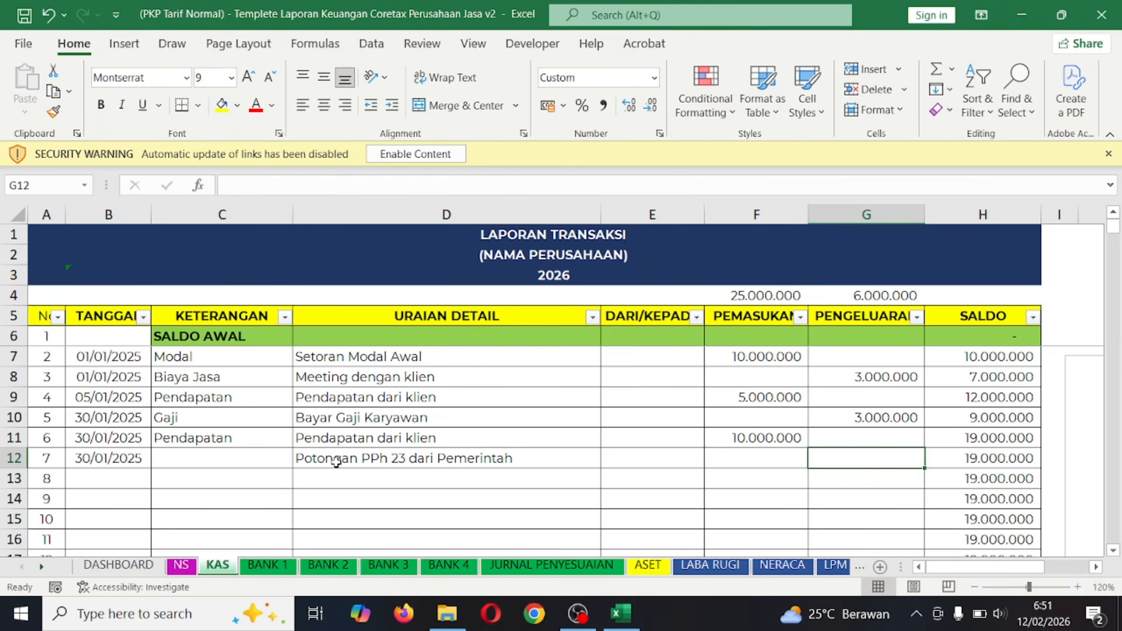
text(99)
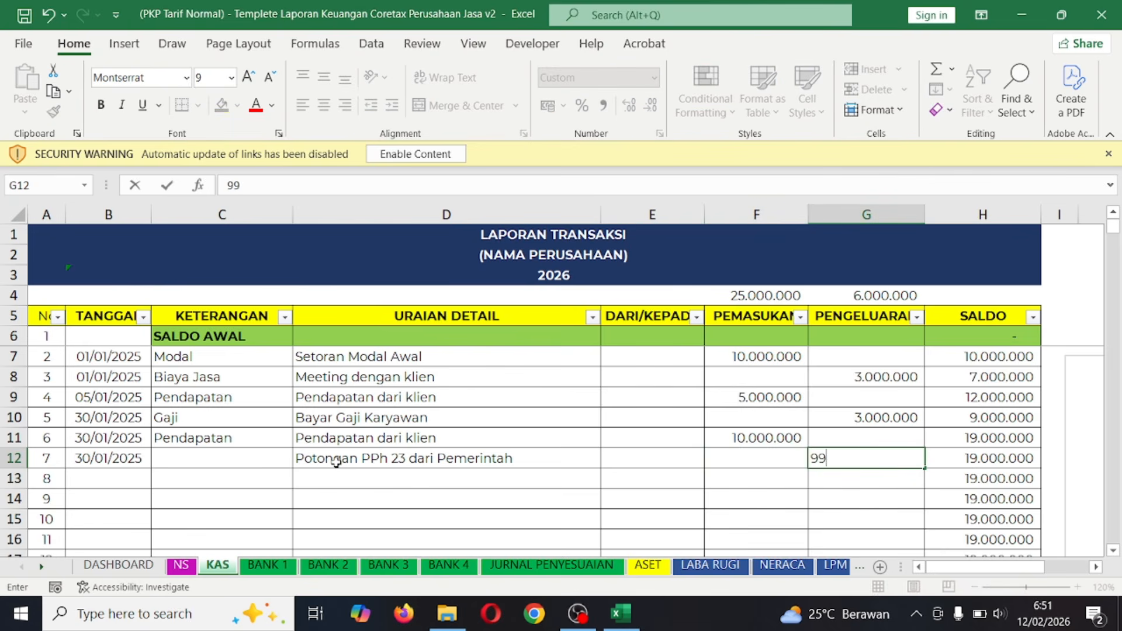
text(0.000)
key(Return)
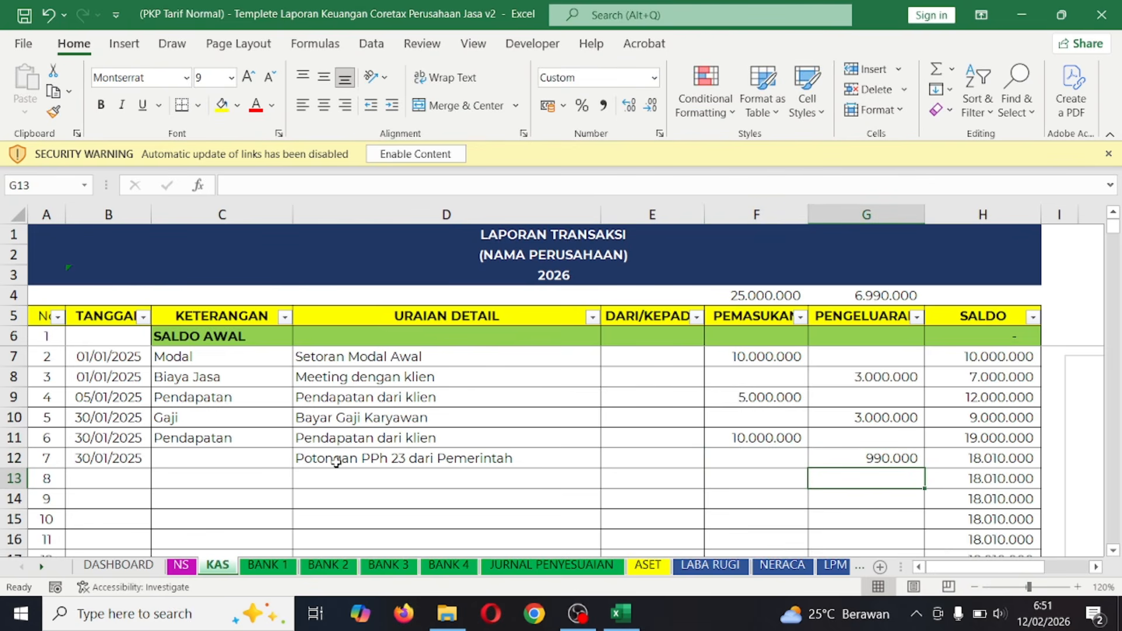
click(336, 462)
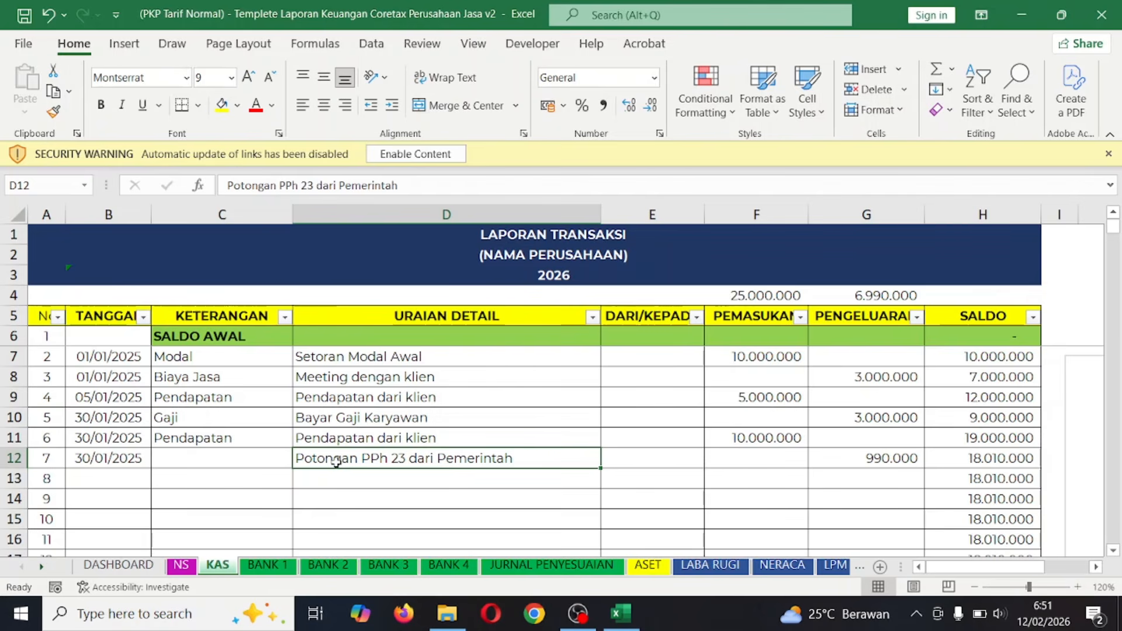
click(865, 462)
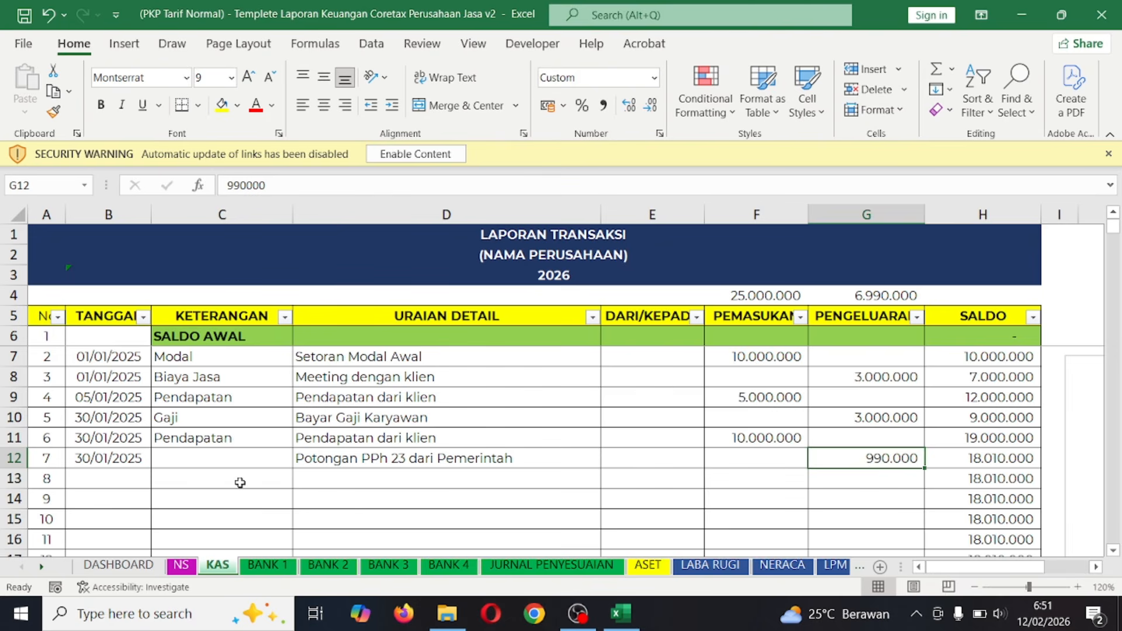
- Choose PPh 23 as the KETERANGAN of KAS transaction no. 7
click(254, 464)
click(301, 459)
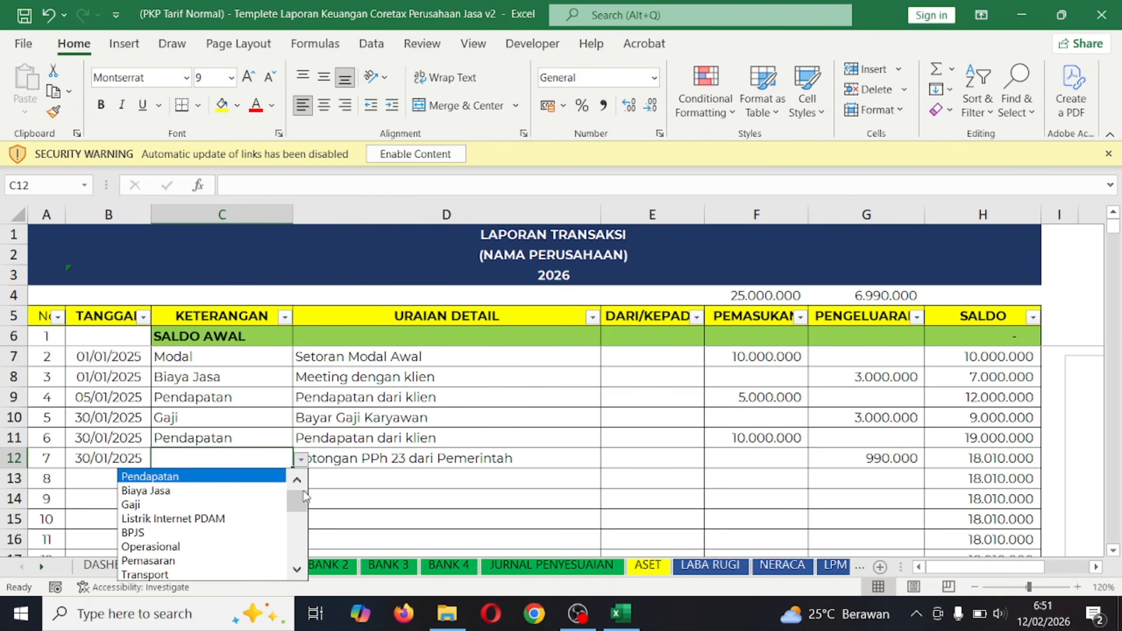
drag(304, 497, 300, 541)
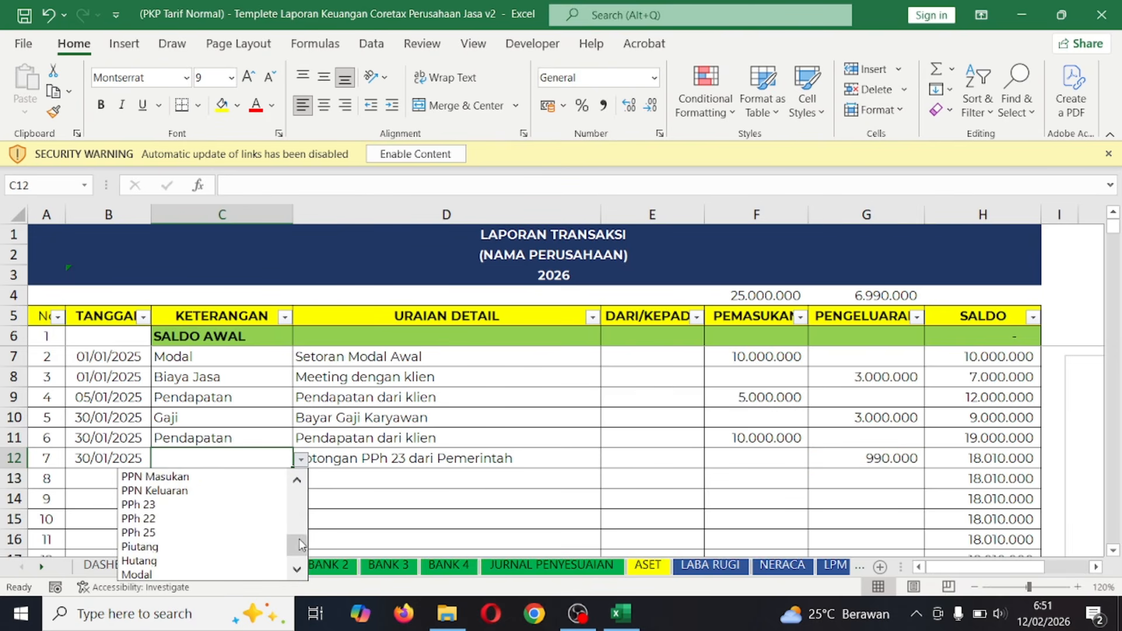
click(202, 510)
click(440, 442)
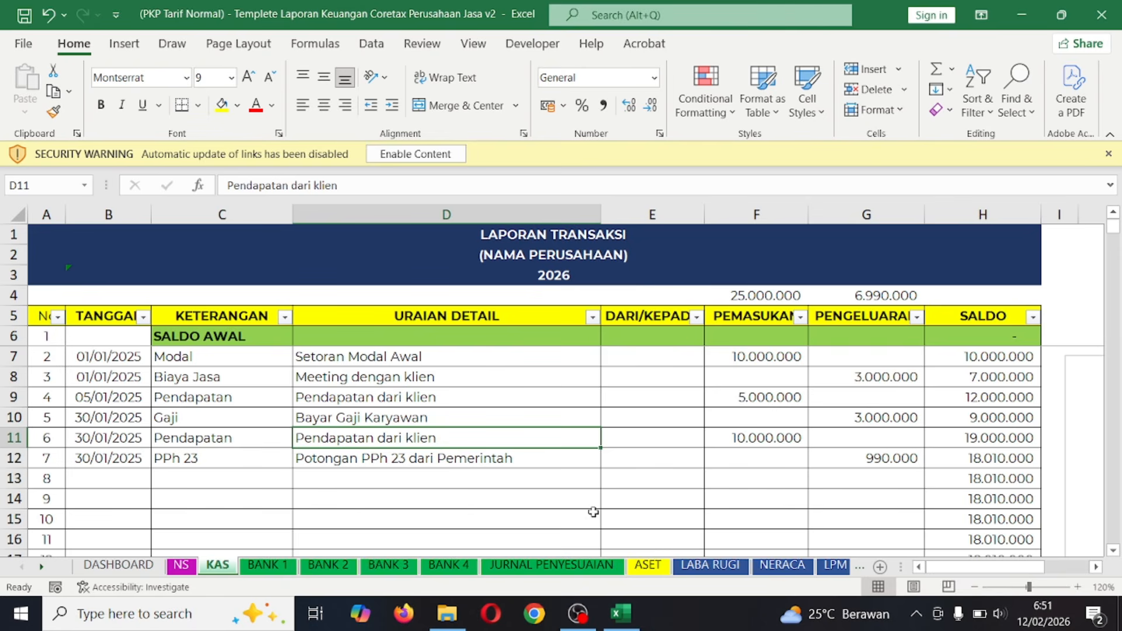
- On the LABA RUGI sheet, check the Fasilitas (11%) tax, Jumlah Pajak Penghasilan and the PPh 23 amount under Kredit Pajak
click(708, 566)
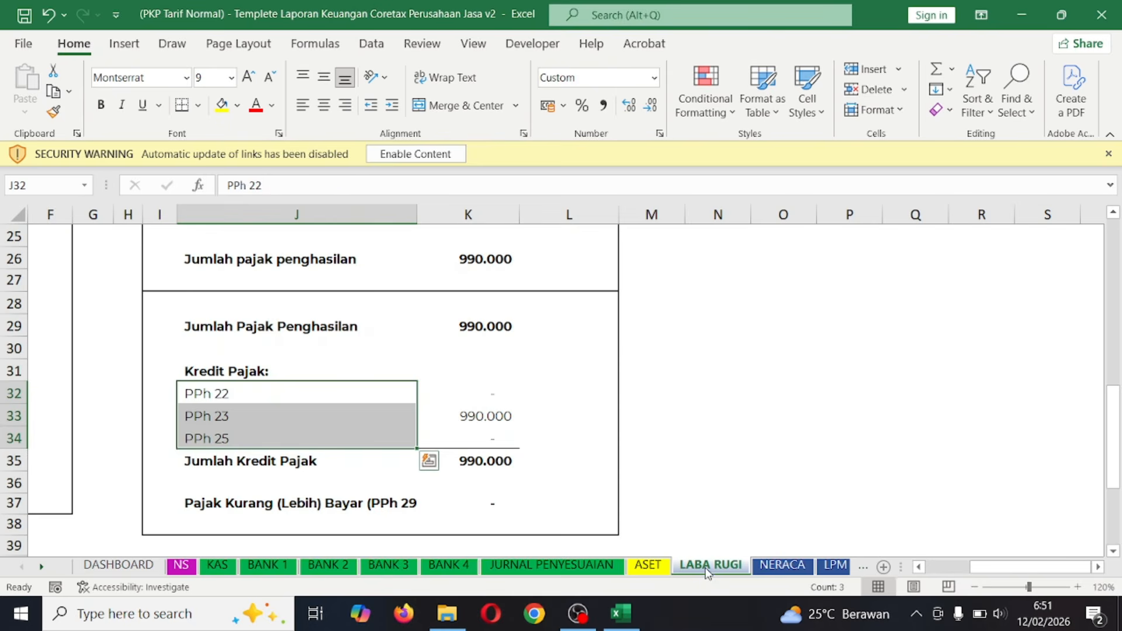
click(334, 336)
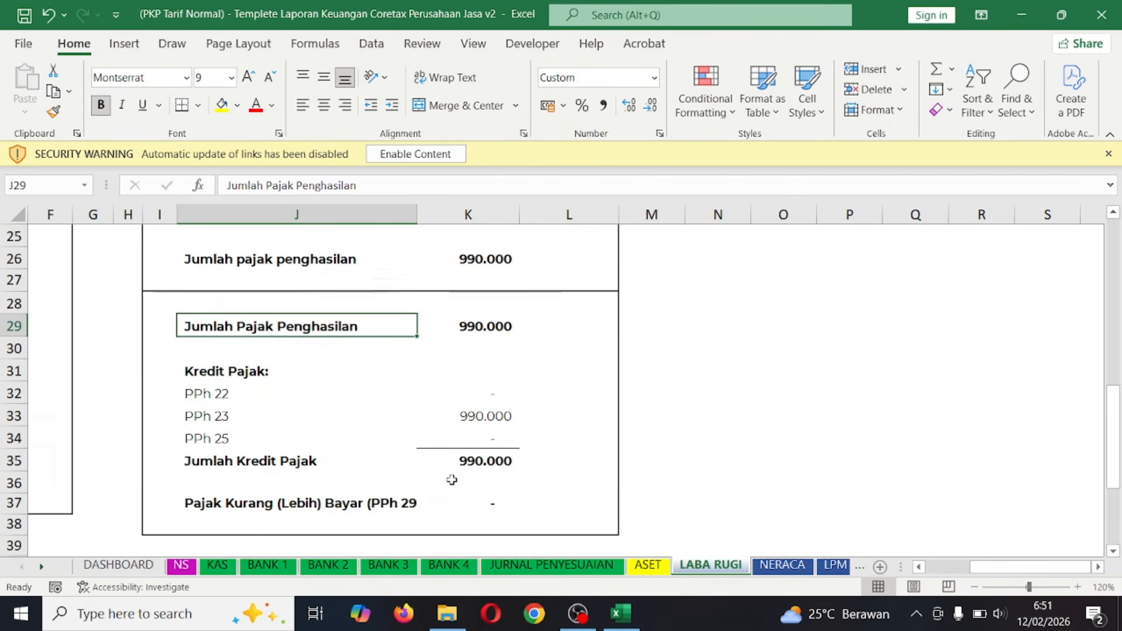
scroll(452, 480, up, 3)
scroll(407, 421, down, 2)
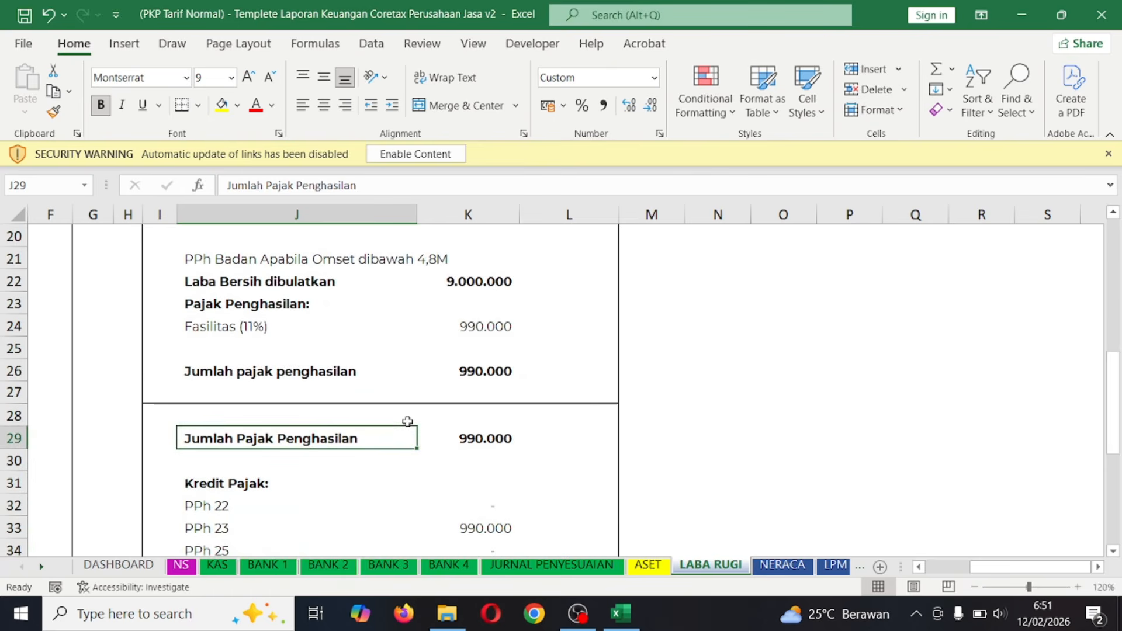
click(479, 327)
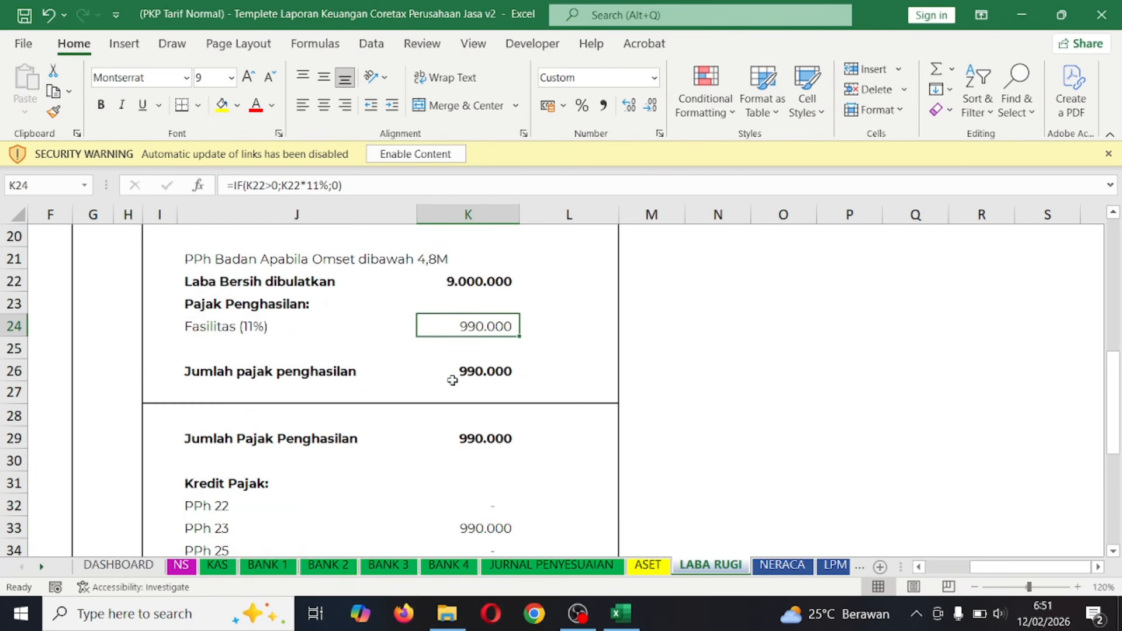
scroll(452, 381, down, 2)
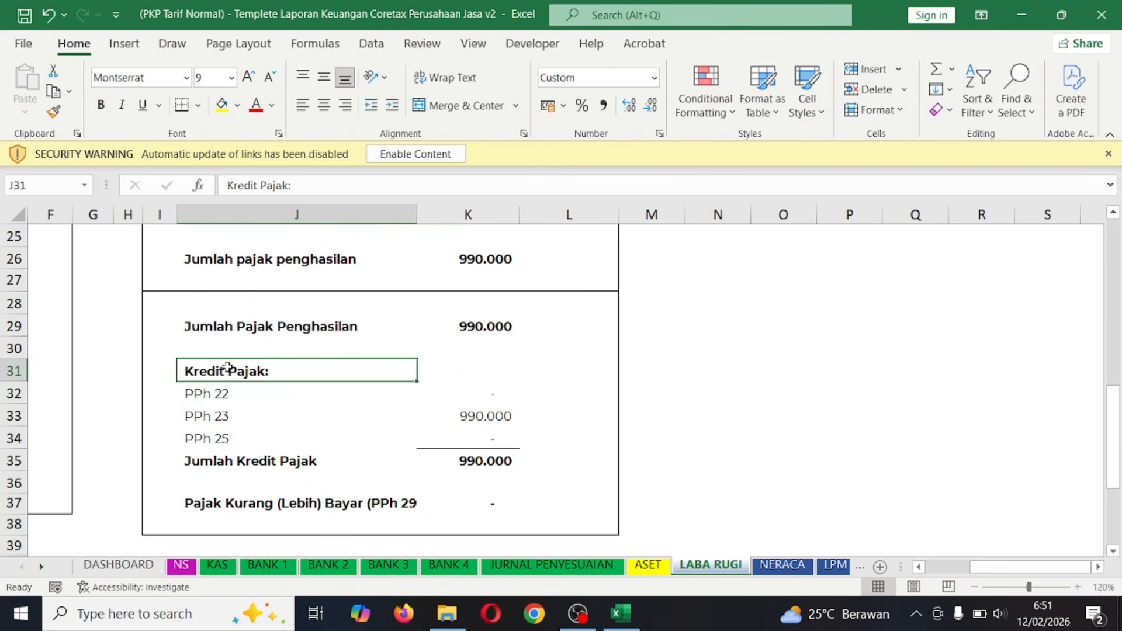
drag(227, 367, 428, 425)
drag(267, 418, 499, 416)
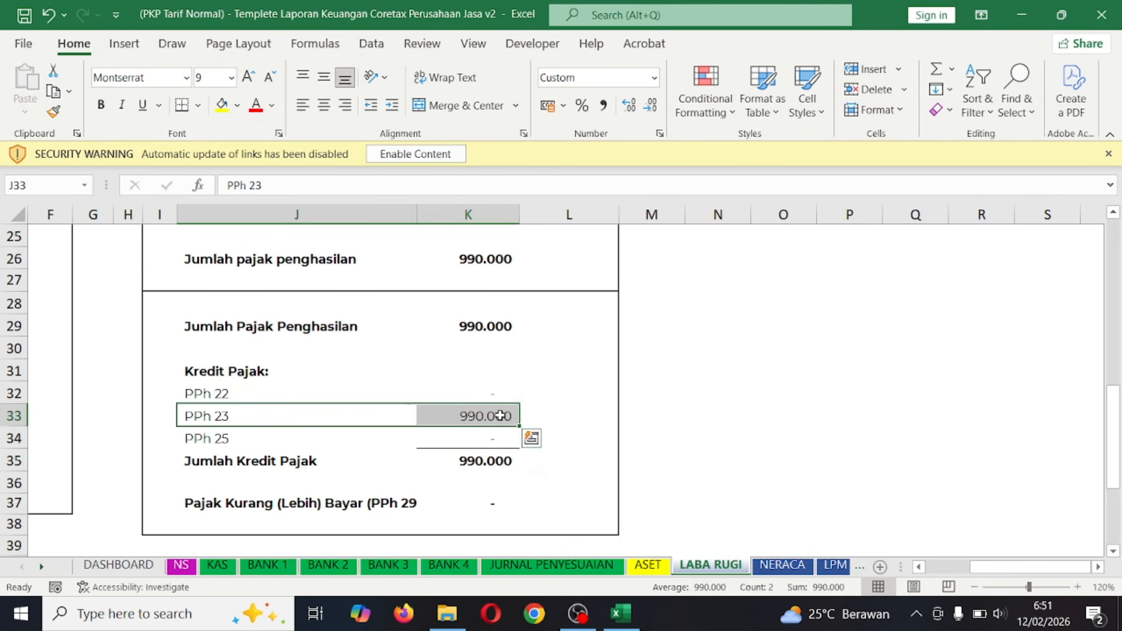
click(450, 415)
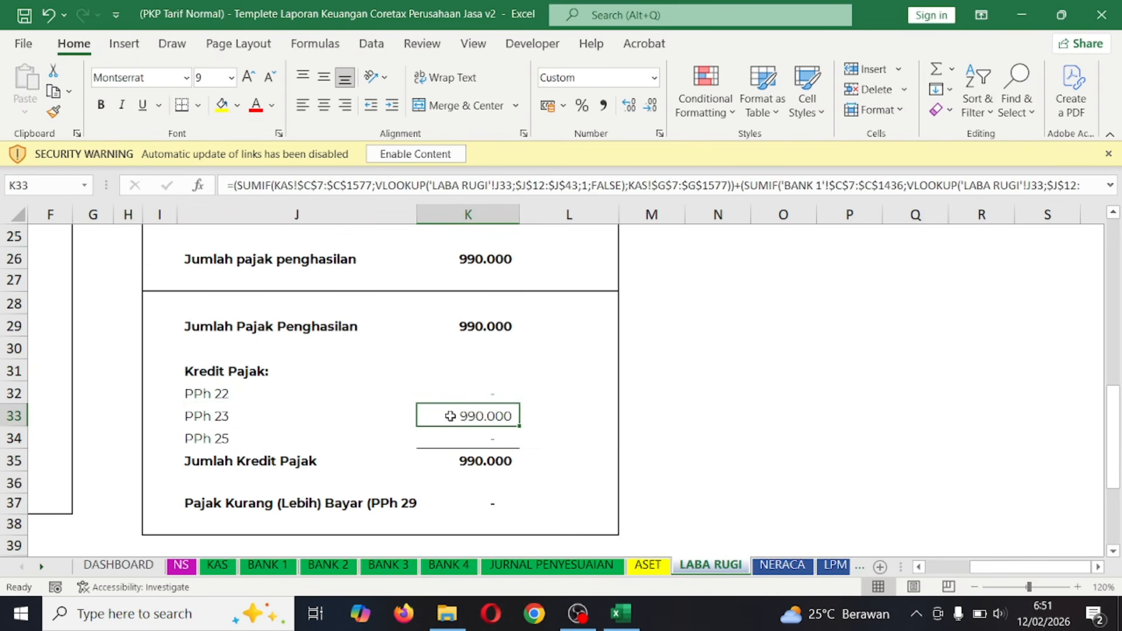
- Check the Pajak Kurang (Lebih) Bayar (PPh 29) result and compare the PPh 23 credit with Jumlah pajak penghasilan
scroll(372, 465, down, 1)
scroll(372, 466, down, 1)
drag(268, 433, 468, 435)
click(468, 436)
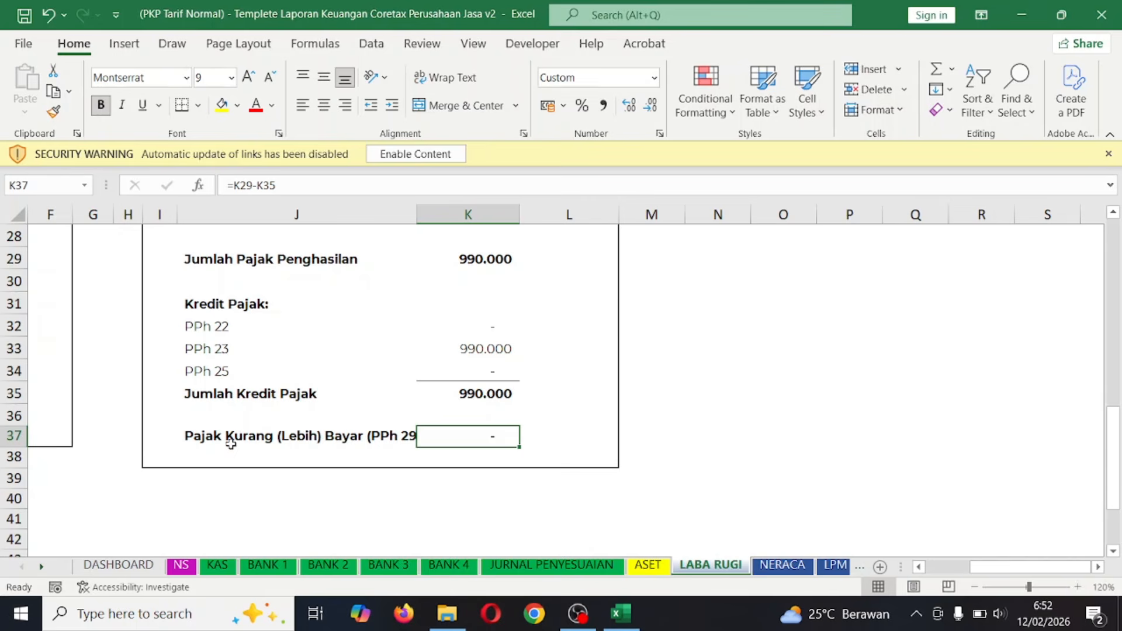
scroll(225, 409, up, 1)
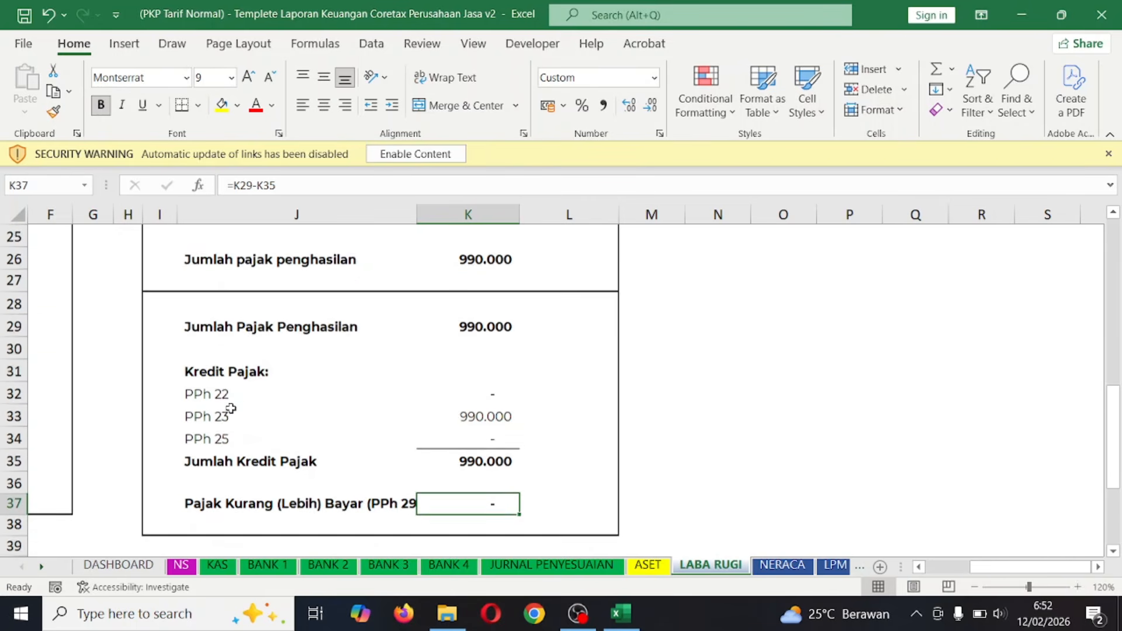
click(219, 411)
scroll(287, 358, up, 1)
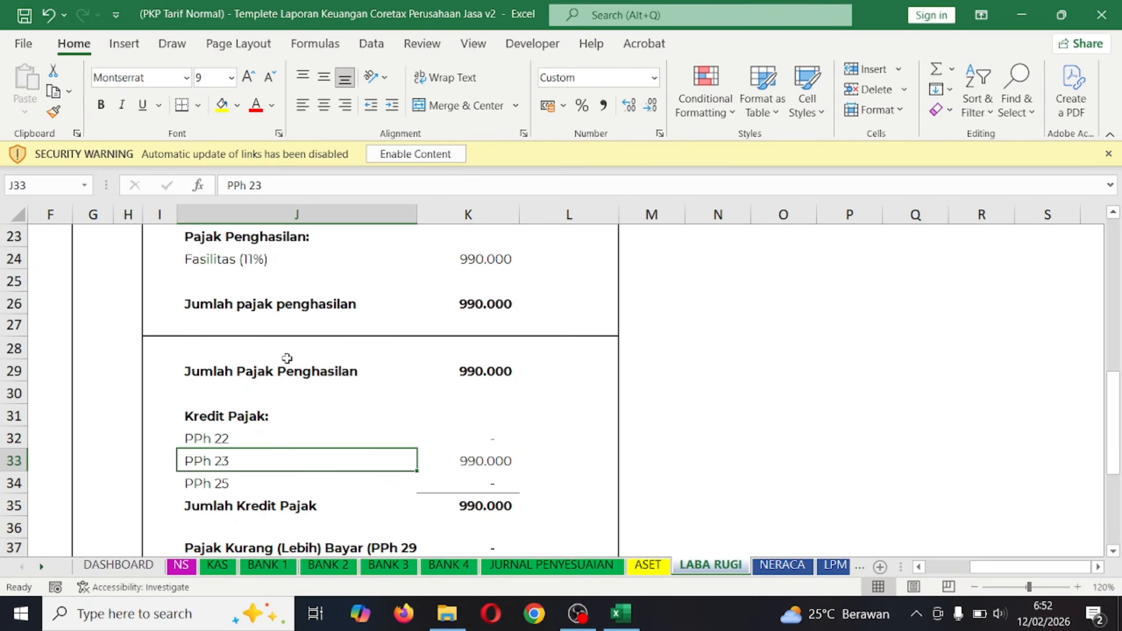
scroll(287, 358, up, 2)
drag(261, 409, 489, 417)
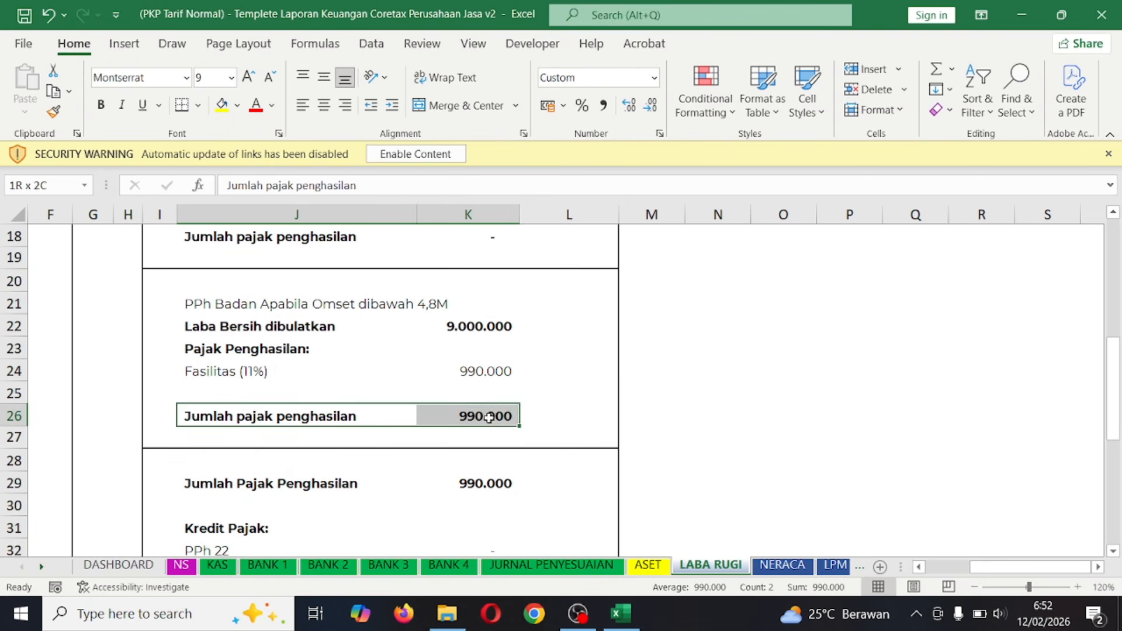
click(489, 417)
scroll(487, 416, up, 1)
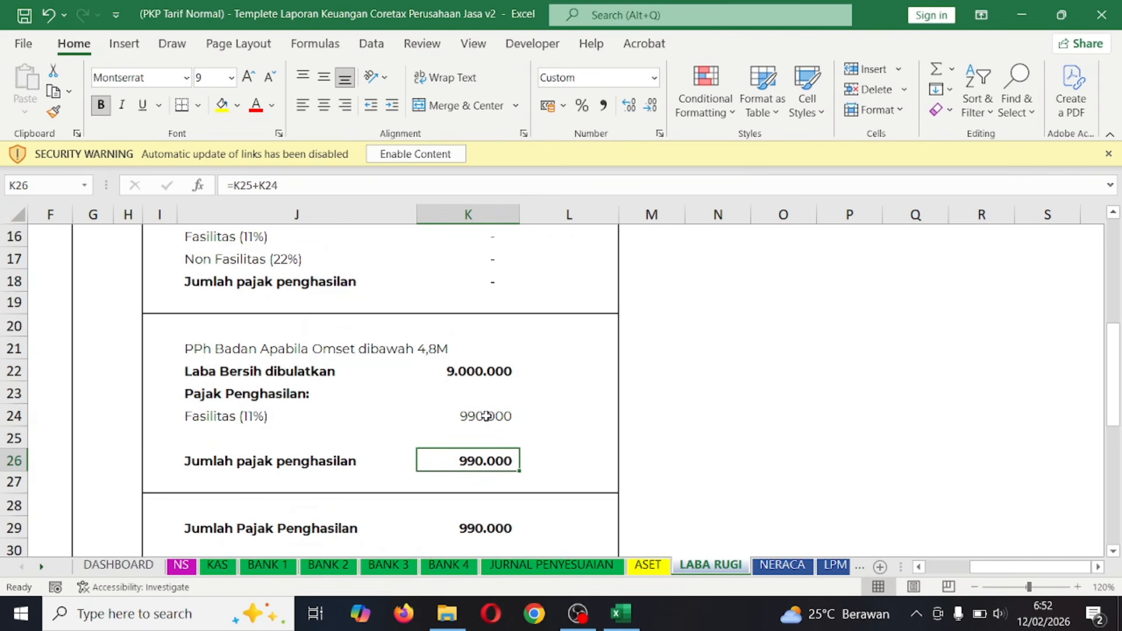
scroll(374, 441, down, 3)
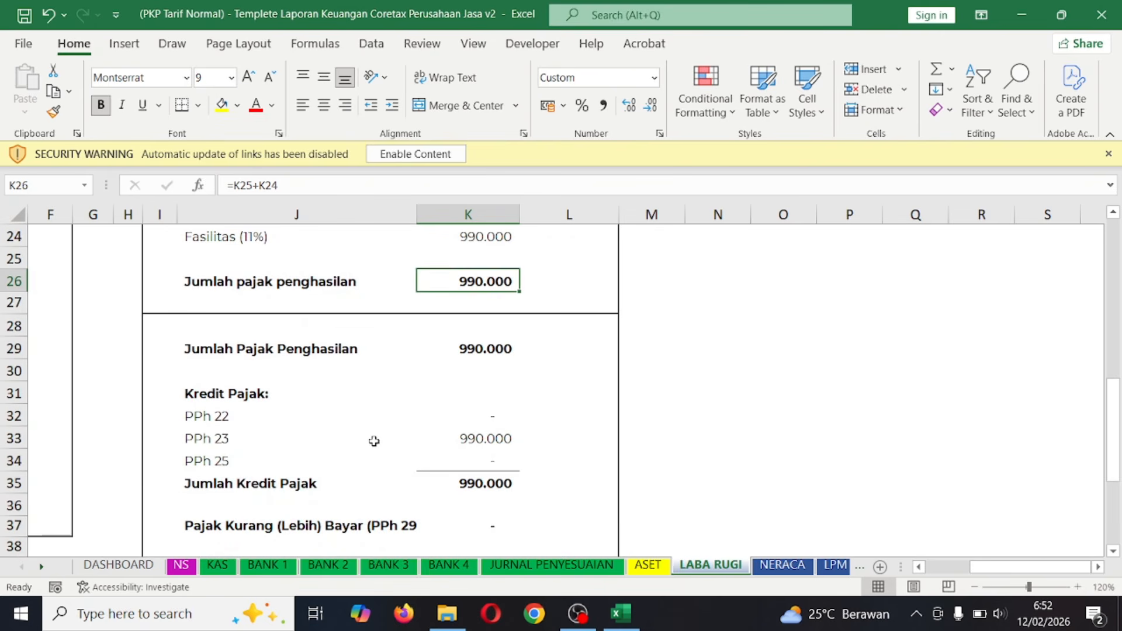
- Return to the KAS sheet and review the PPh 23 deduction entry alongside the Pendapatan transactions
click(212, 568)
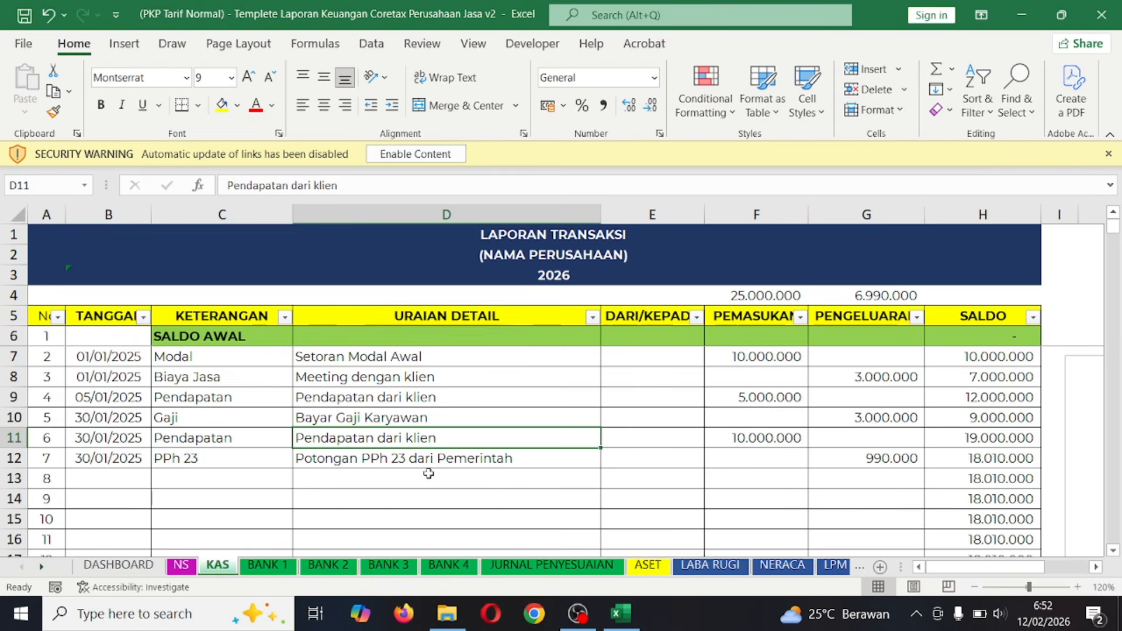
click(498, 464)
click(777, 457)
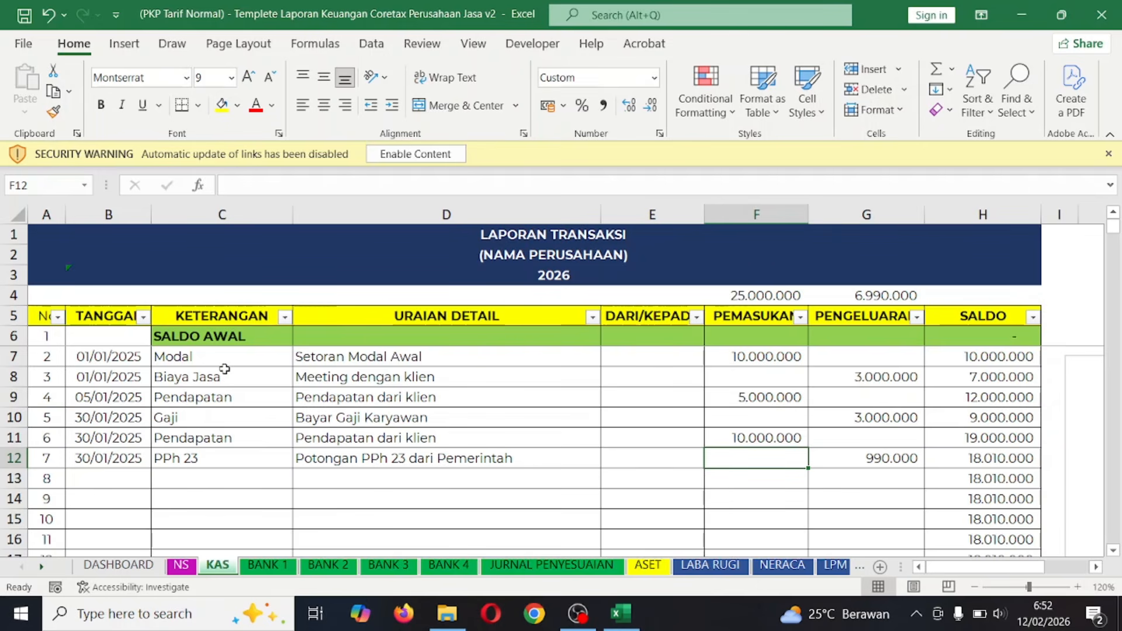
click(428, 403)
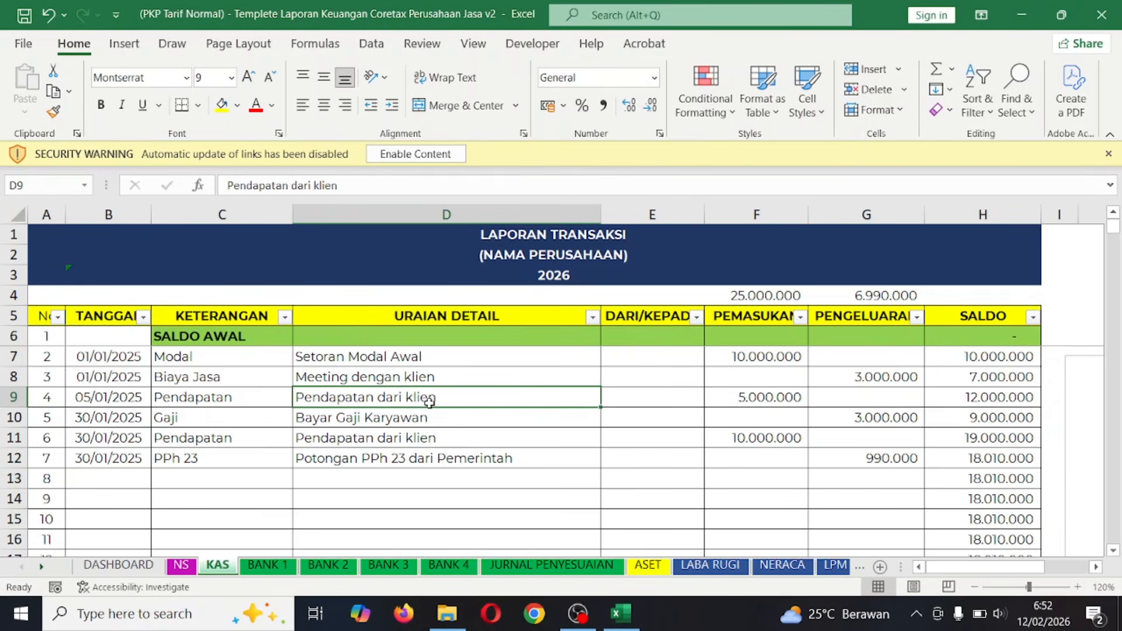
scroll(496, 419, down, 2)
click(391, 381)
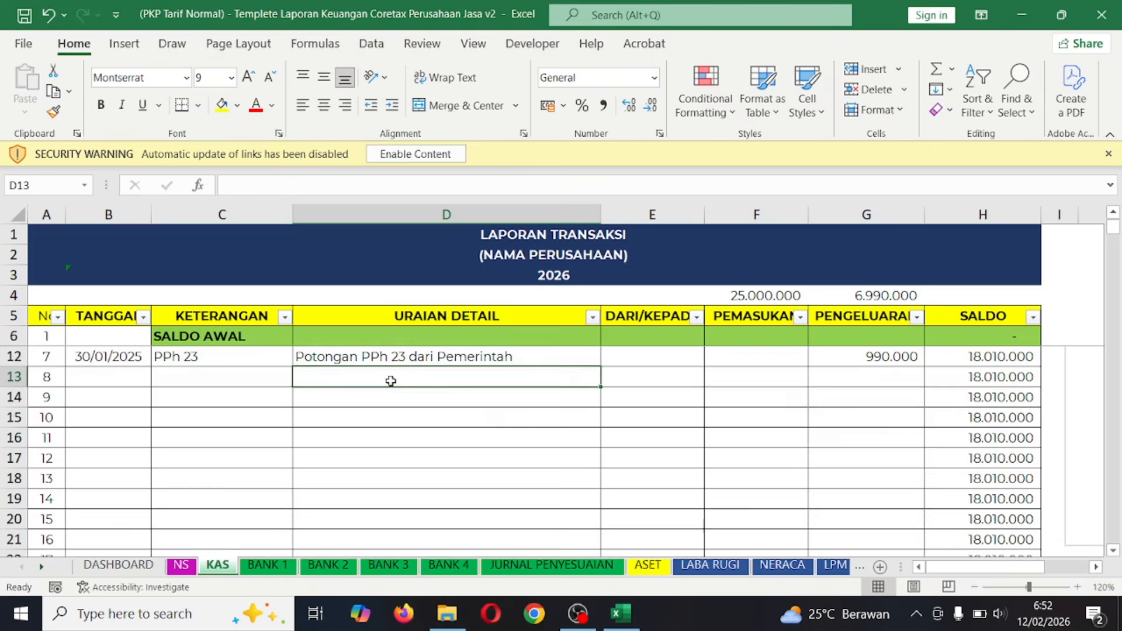
scroll(390, 381, up, 2)
click(460, 443)
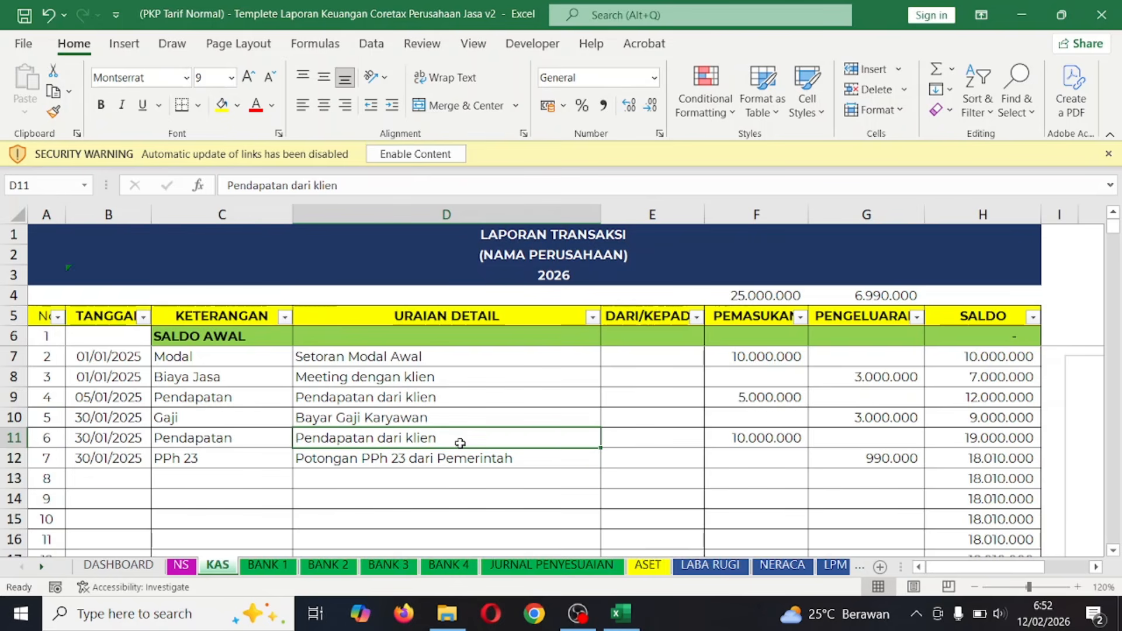
click(472, 459)
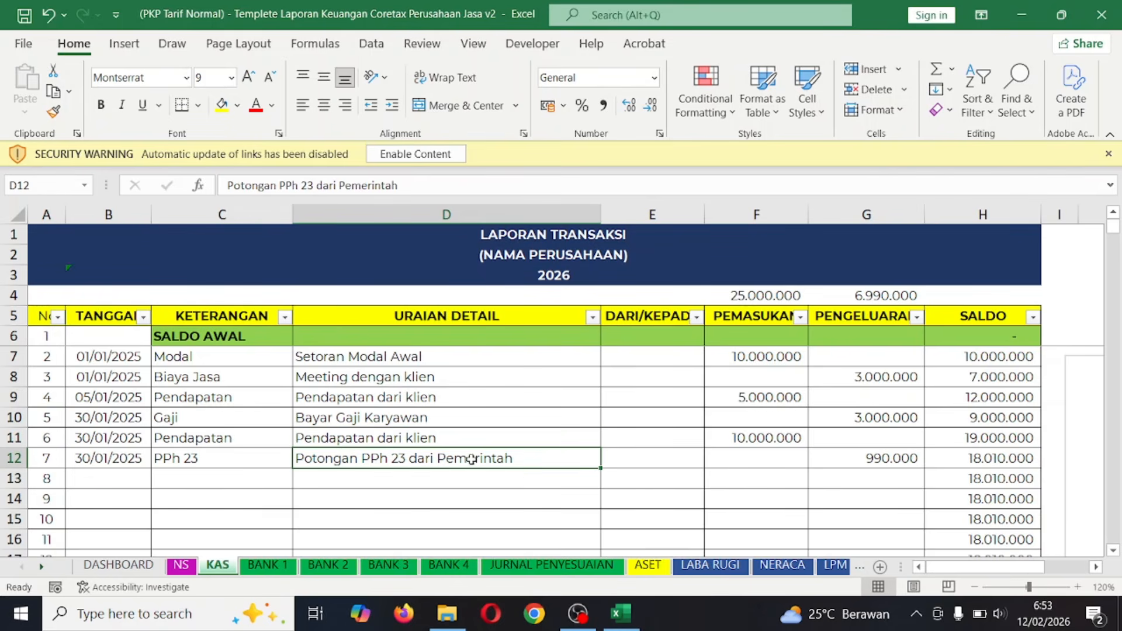
- Review the KAS transactions from the SALDO AWAL row through the PEMASUKAN and PENGELUARAN amounts
click(533, 482)
click(469, 498)
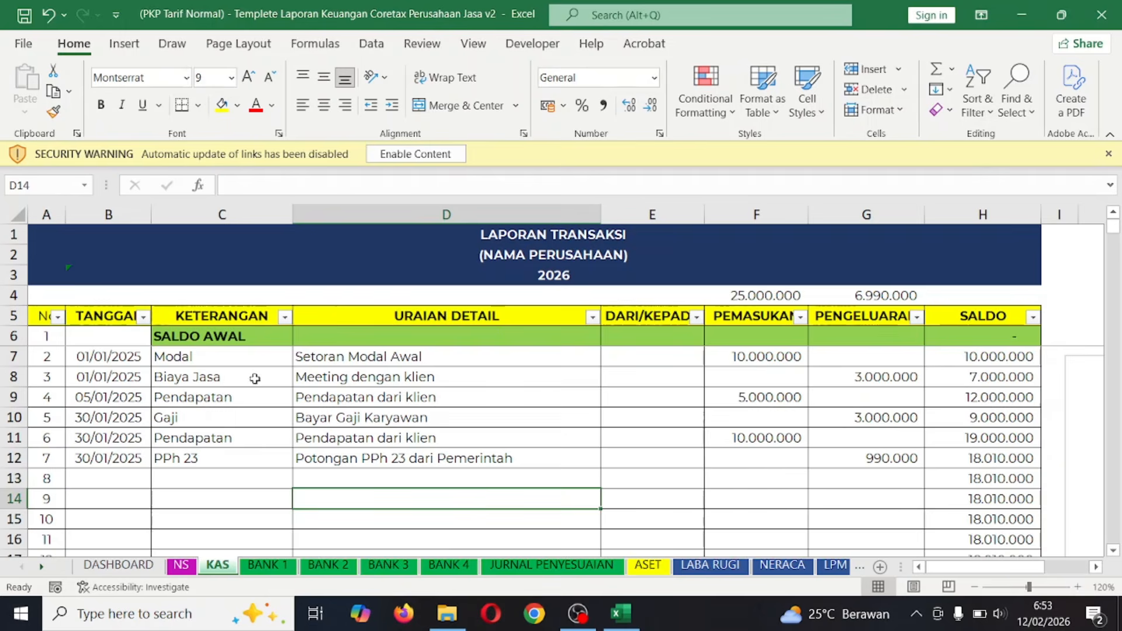
click(201, 325)
drag(201, 325, 210, 383)
click(225, 342)
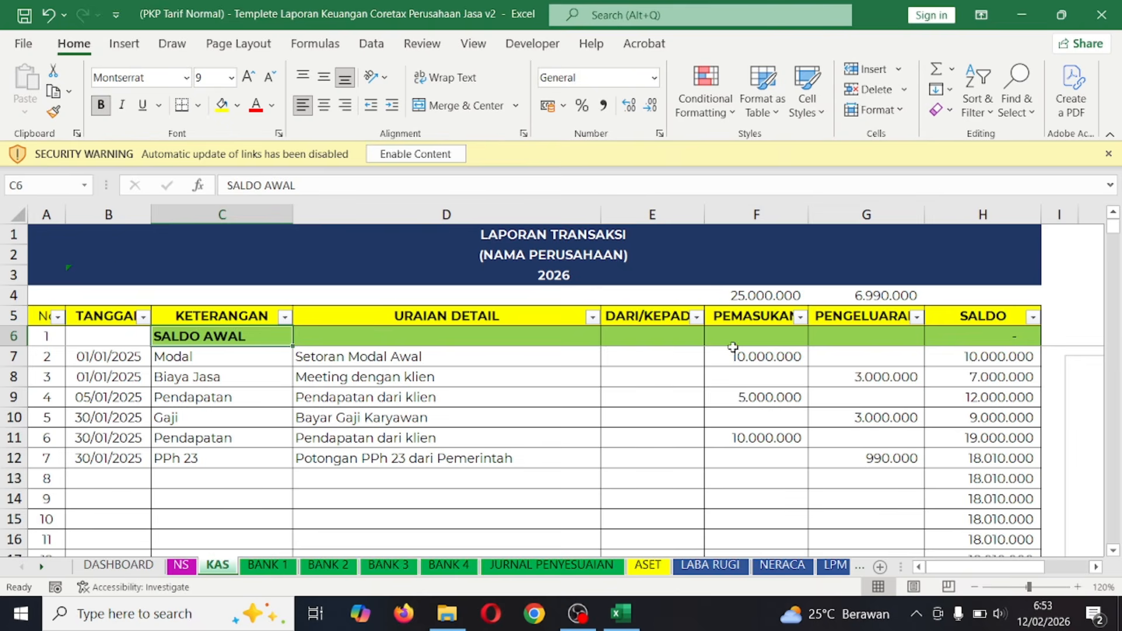
click(768, 357)
click(865, 416)
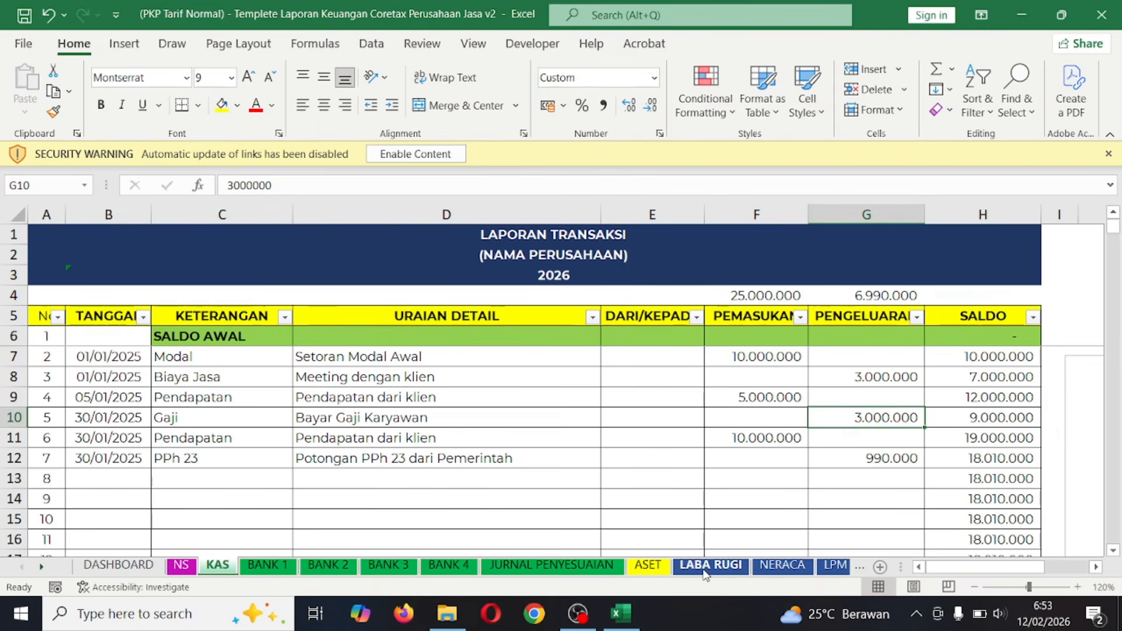
- Check the Pendapatan and Biaya Jasa sections of LABA RUGI, and compare Total Aset with TOTAL LIABILITAS & EKUITAS on NERACA
click(728, 570)
scroll(538, 393, up, 7)
scroll(581, 400, left, 3)
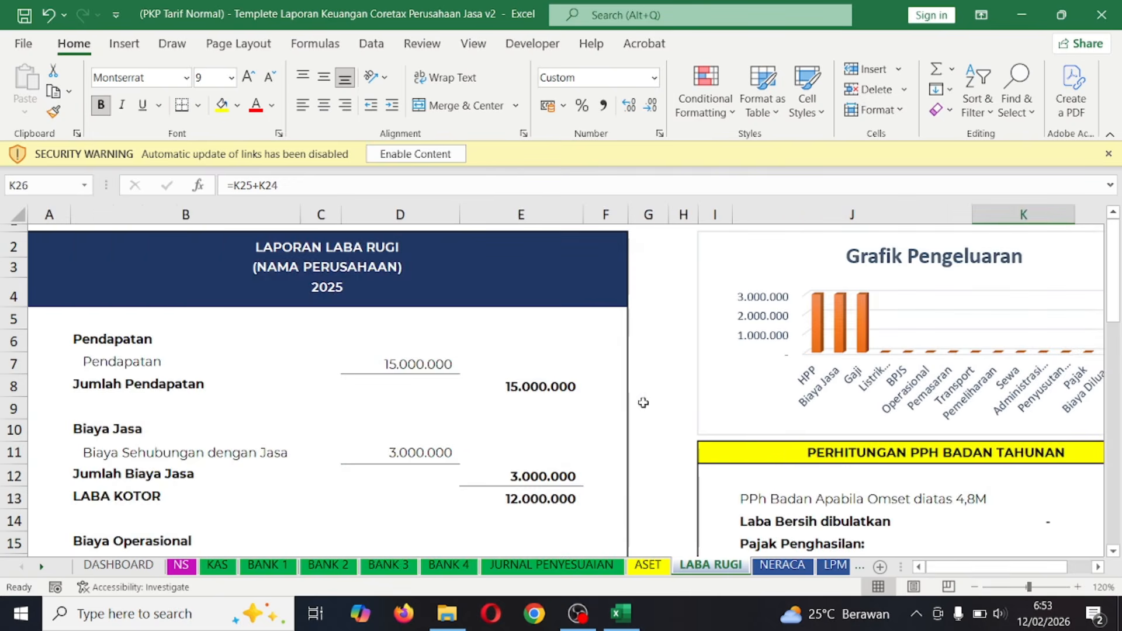
click(783, 565)
scroll(665, 357, up, 3)
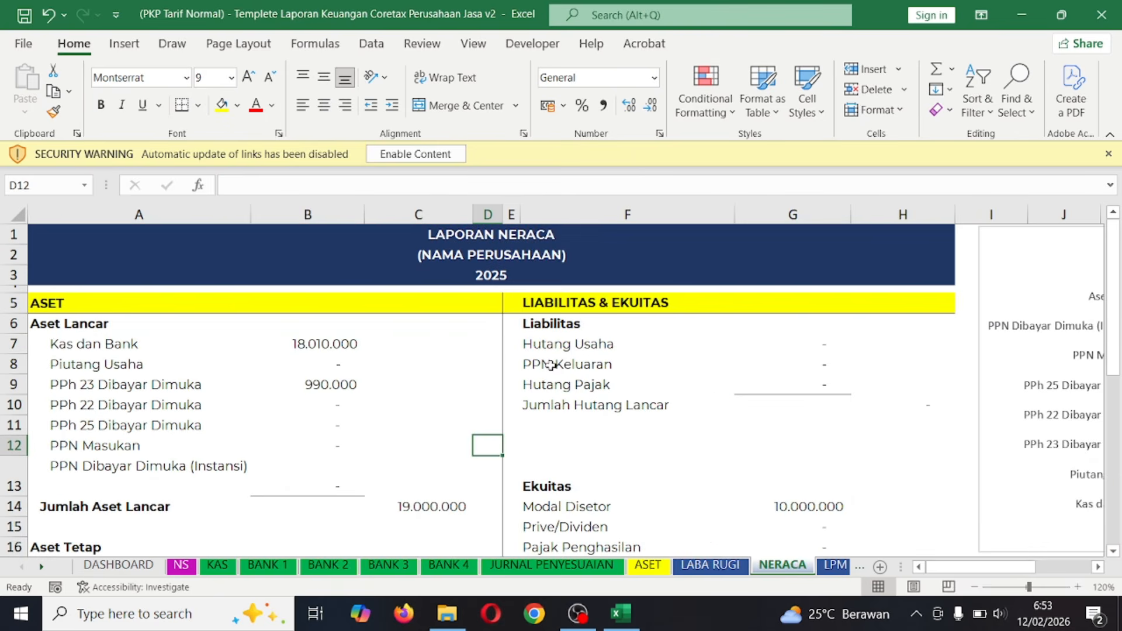
click(665, 357)
scroll(665, 358, down, 6)
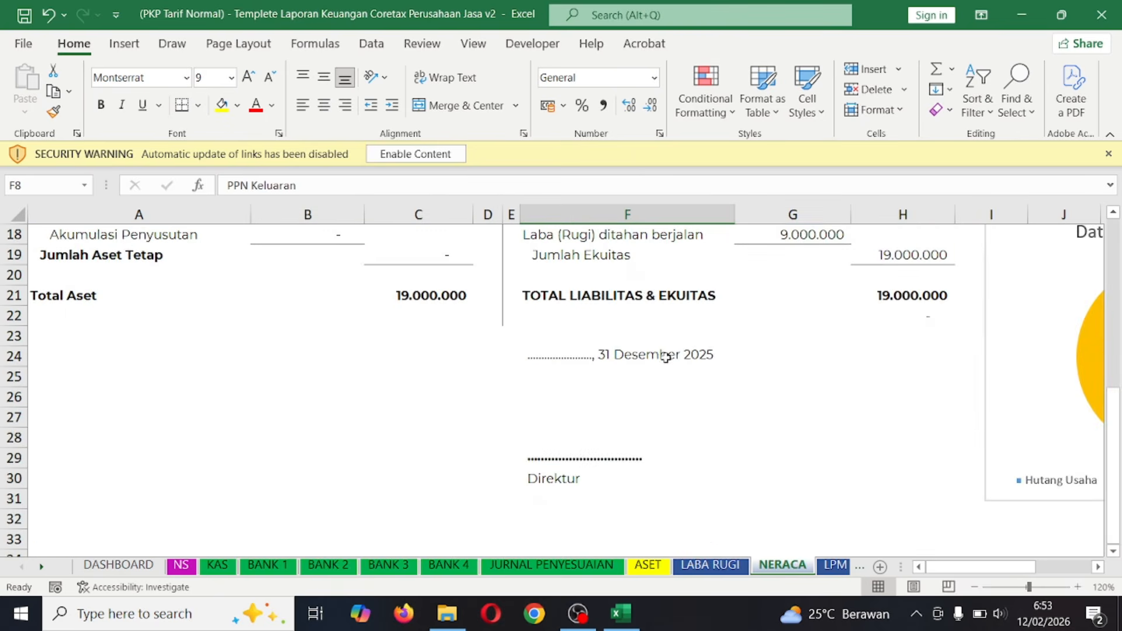
- View the Grafik Pengeluaran on the LABA RUGI sheet and the summary charts on the DASHBOARD sheet
click(698, 570)
scroll(628, 362, right, 3)
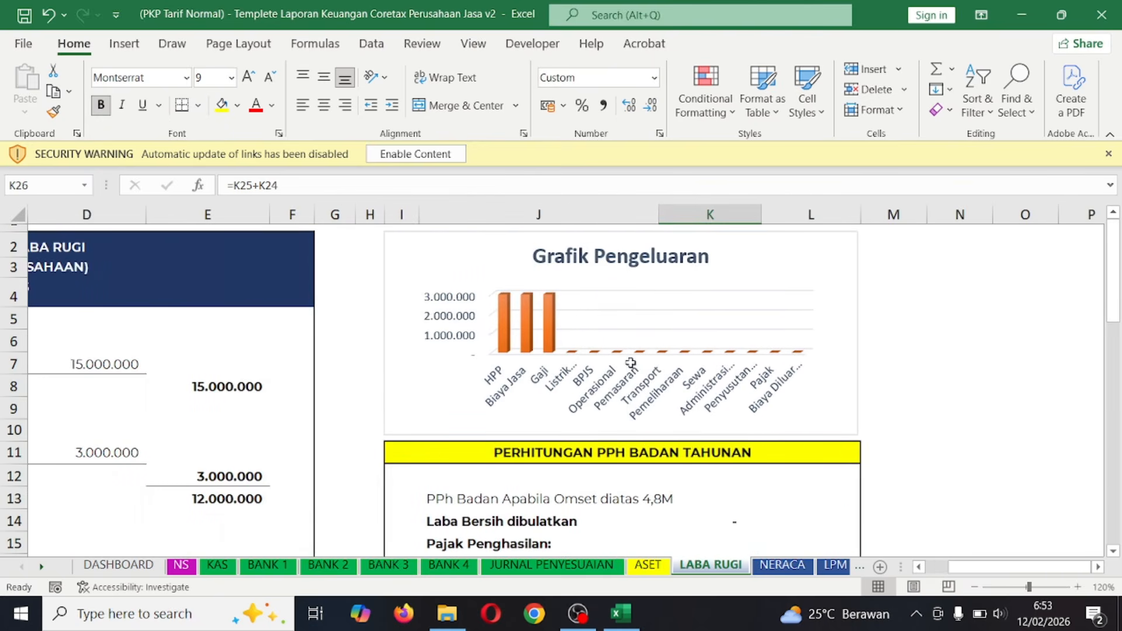
click(118, 564)
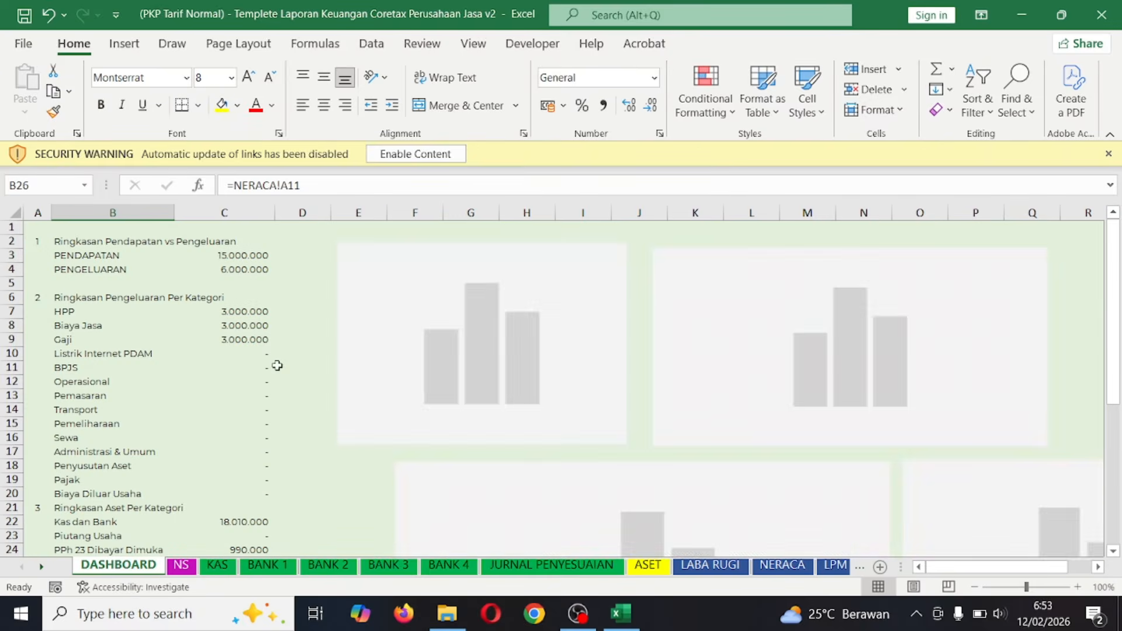
scroll(277, 365, right, 3)
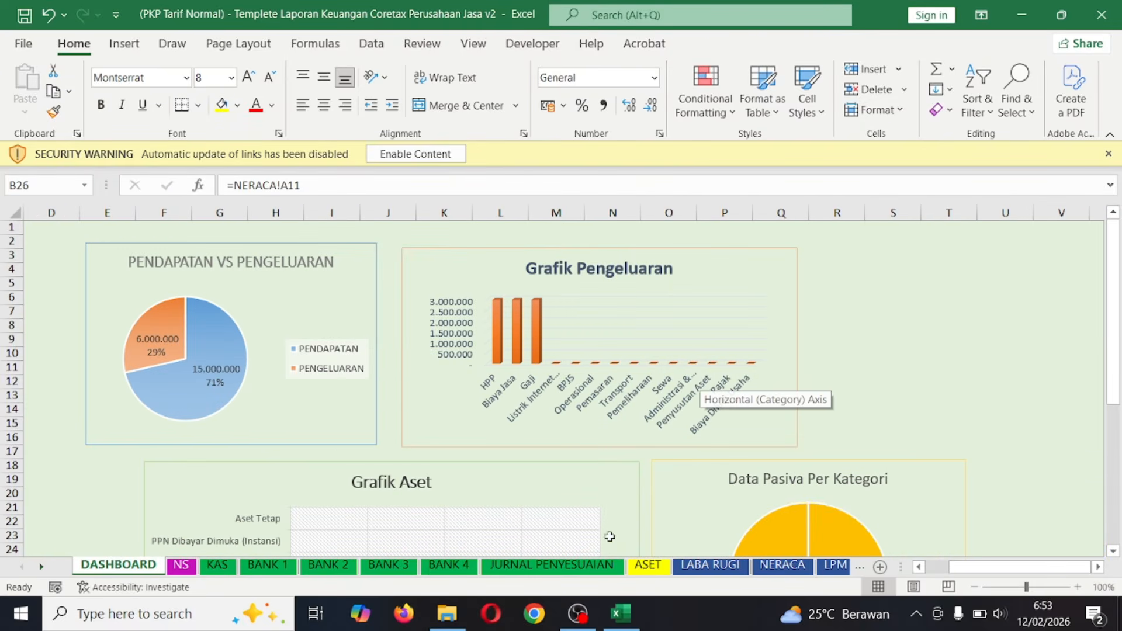
- On the LABA RUGI sheet, review the annual PPh Badan calculation down to Pajak Kurang (Lebih) Bayar (PPh 29)
click(704, 565)
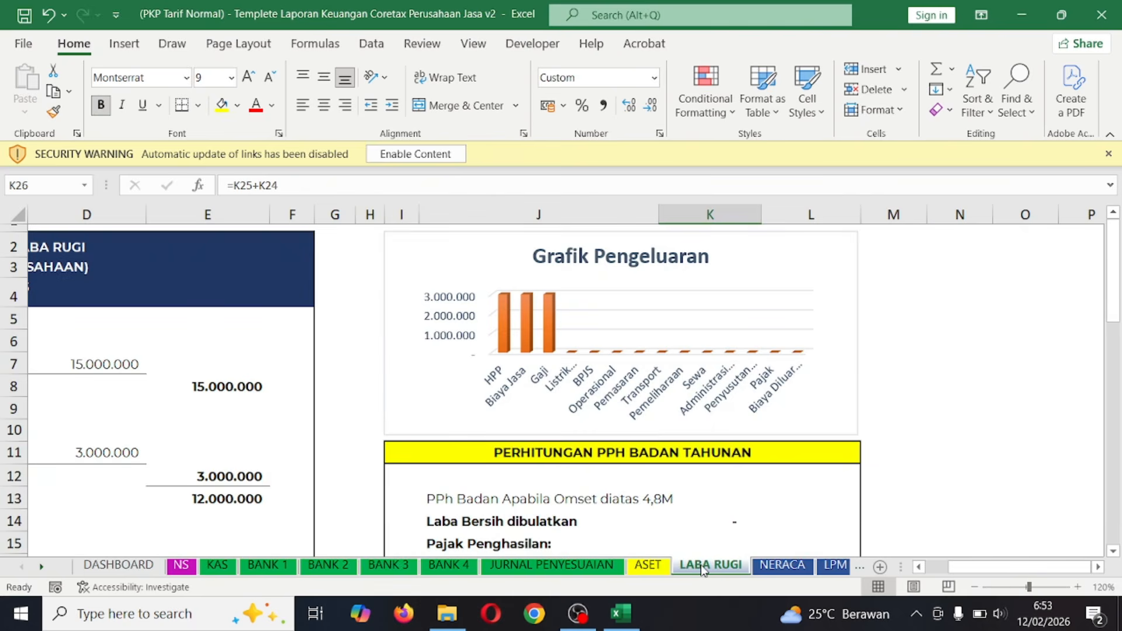
scroll(460, 377, down, 4)
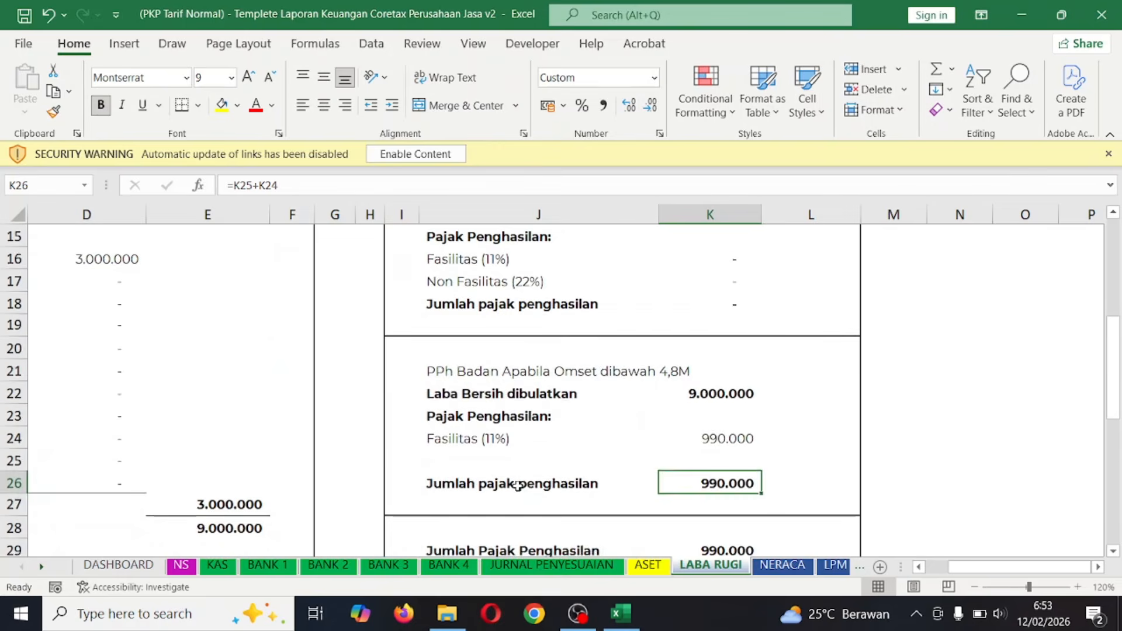
scroll(517, 486, down, 4)
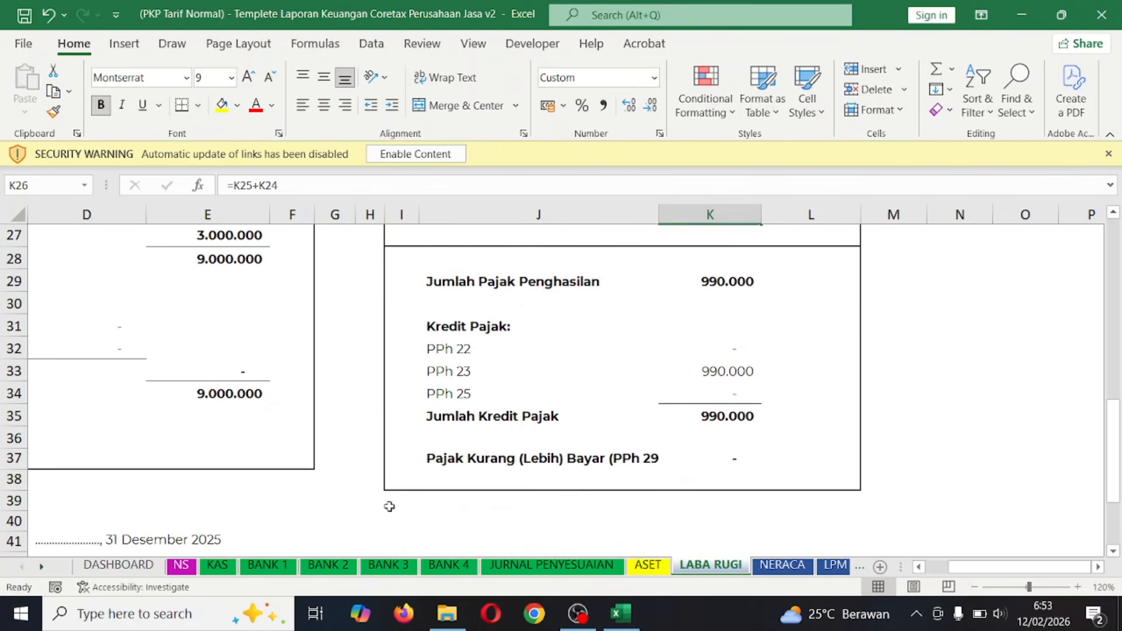
- Recheck the KAS transaction entries against the Jumlah Pajak Penghasilan and Kredit Pajak lines on the LABA RUGI sheet
click(217, 564)
click(439, 419)
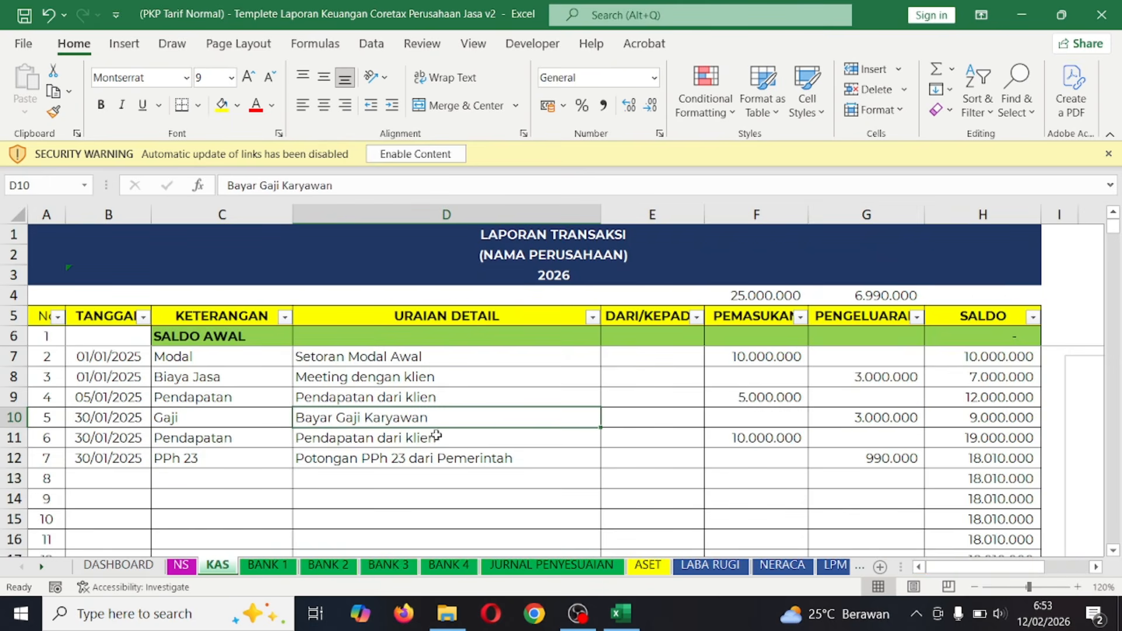
click(733, 563)
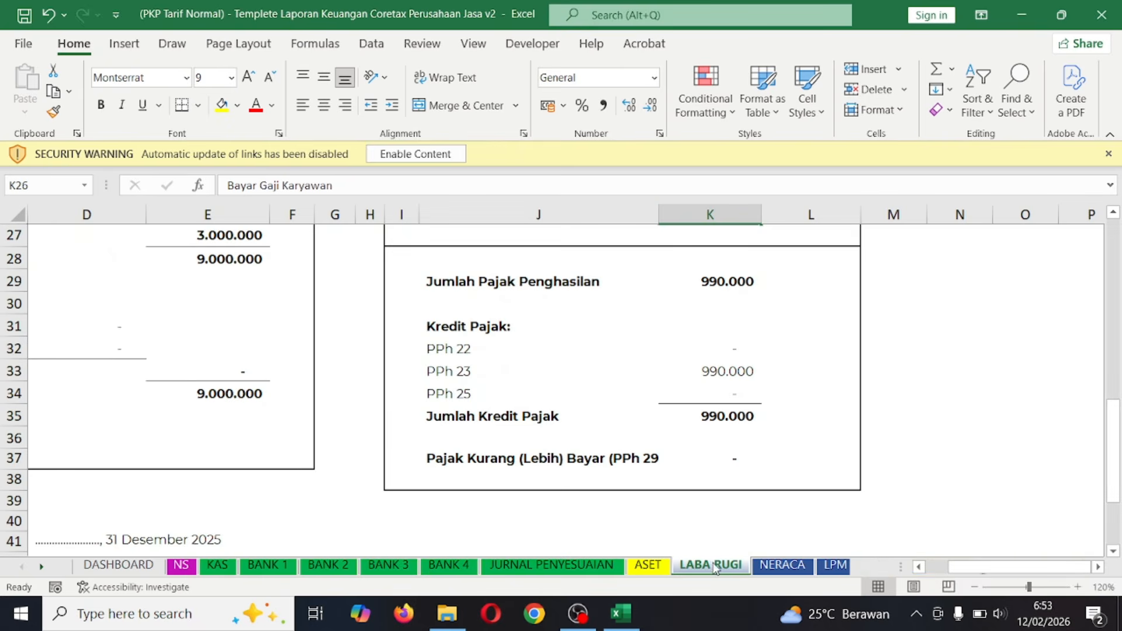
scroll(381, 401, up, 1)
scroll(382, 400, up, 1)
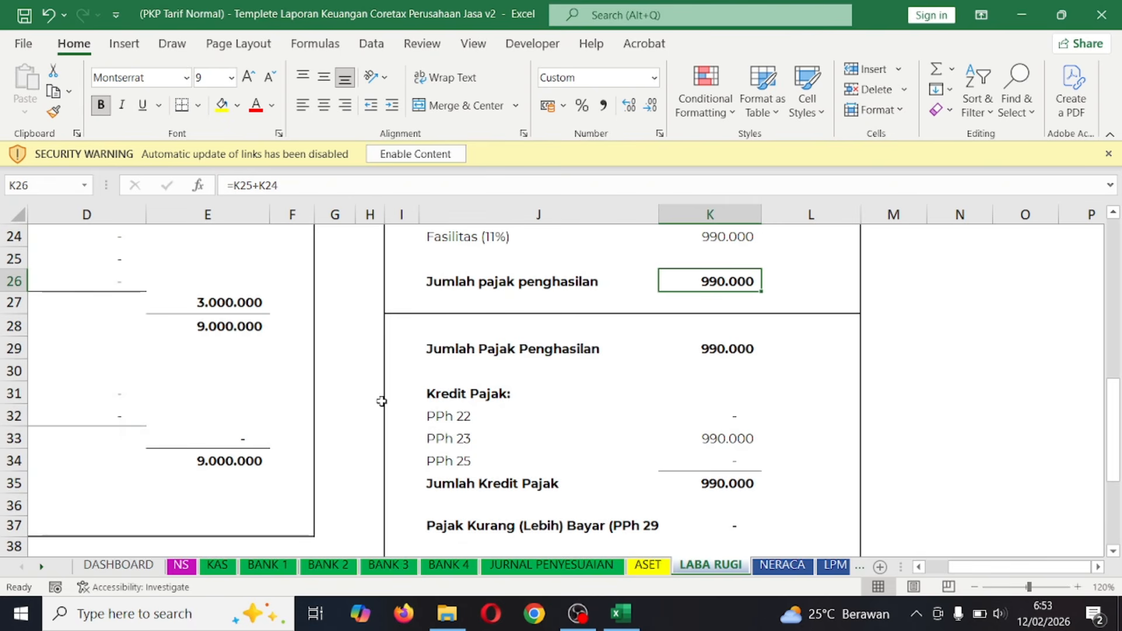
- Return to the beginning of the LAPORAN LABA RUGI and review its Pendapatan section
drag(210, 393, 50, 395)
click(242, 311)
scroll(241, 313, up, 7)
click(283, 338)
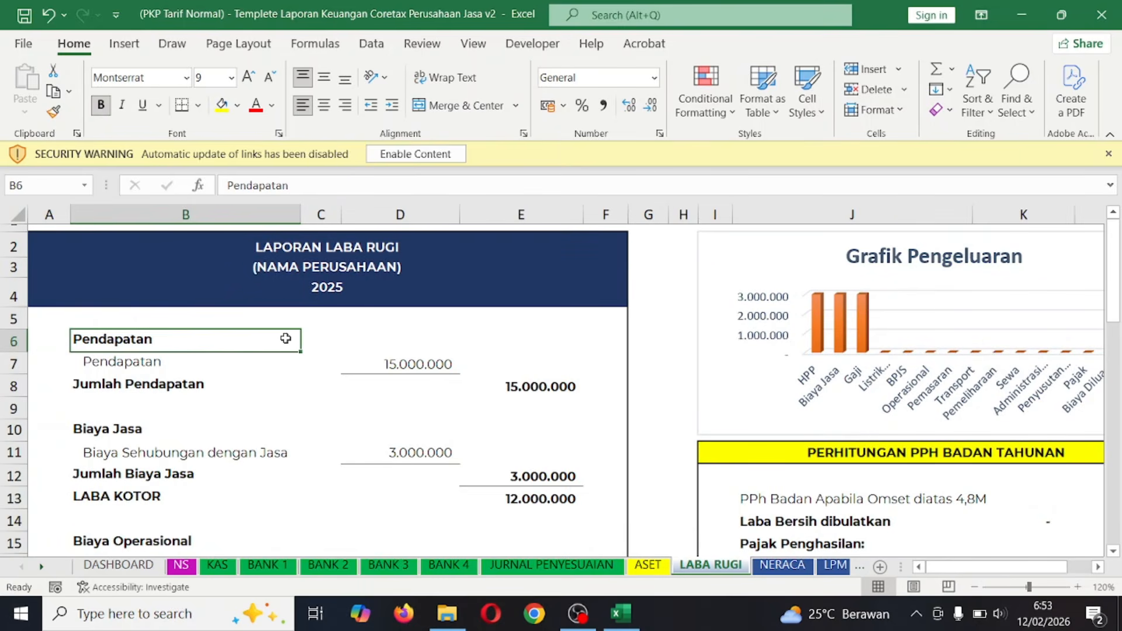
click(224, 358)
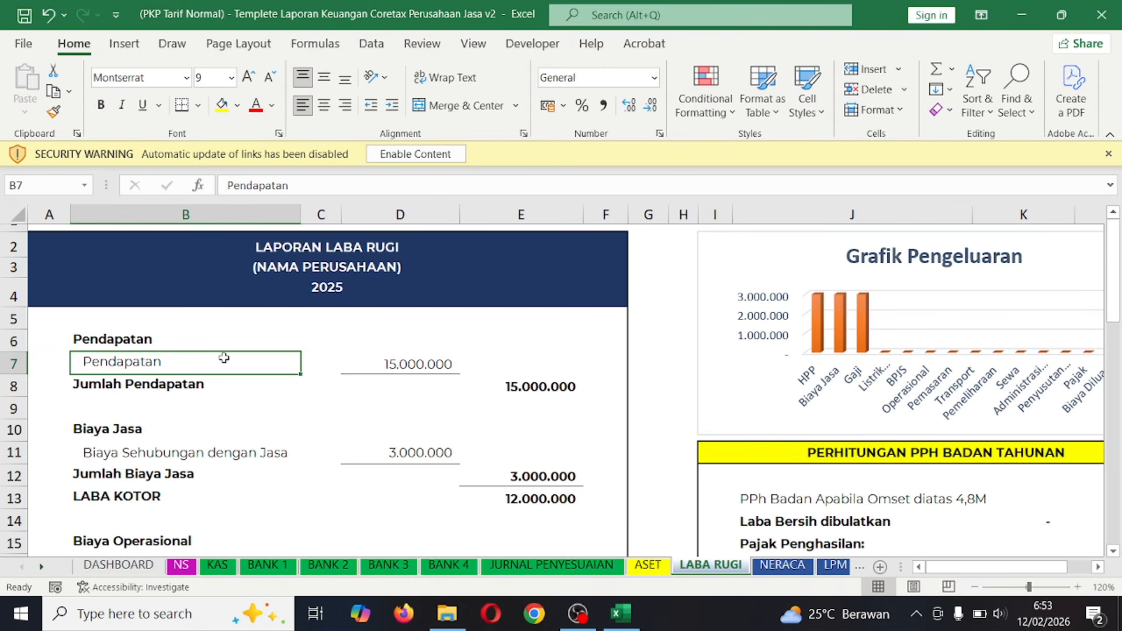
click(170, 412)
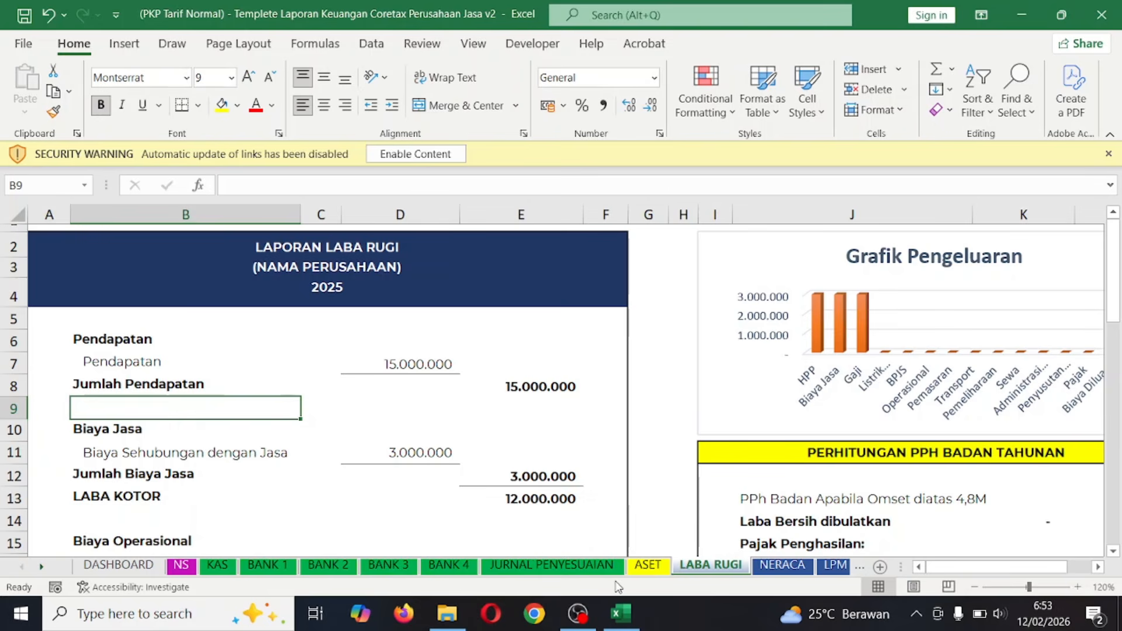
click(577, 614)
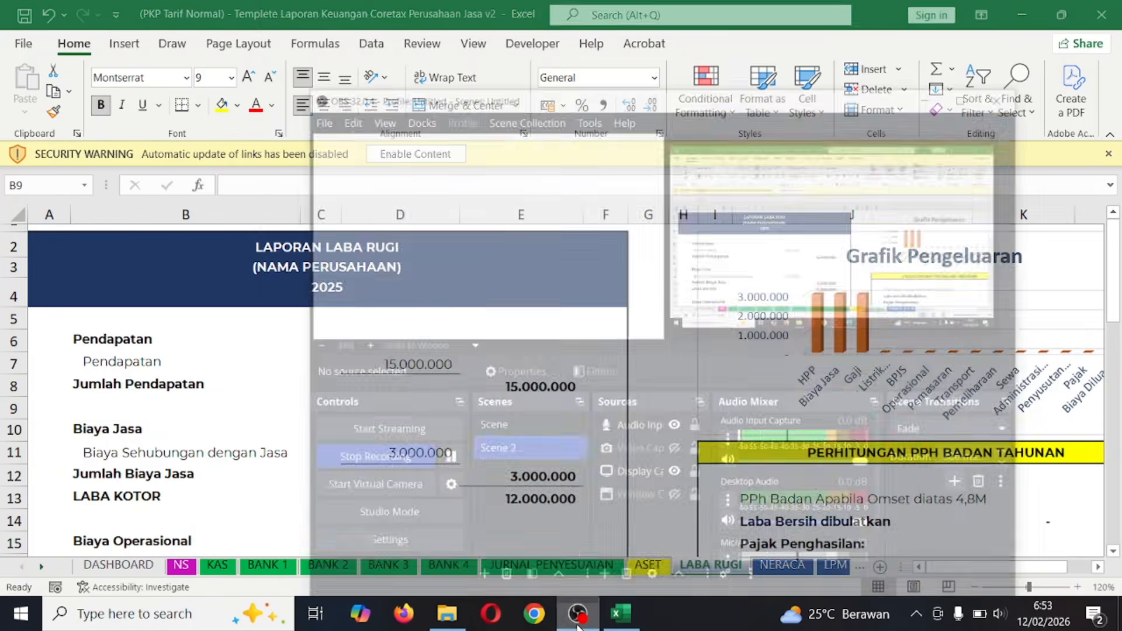